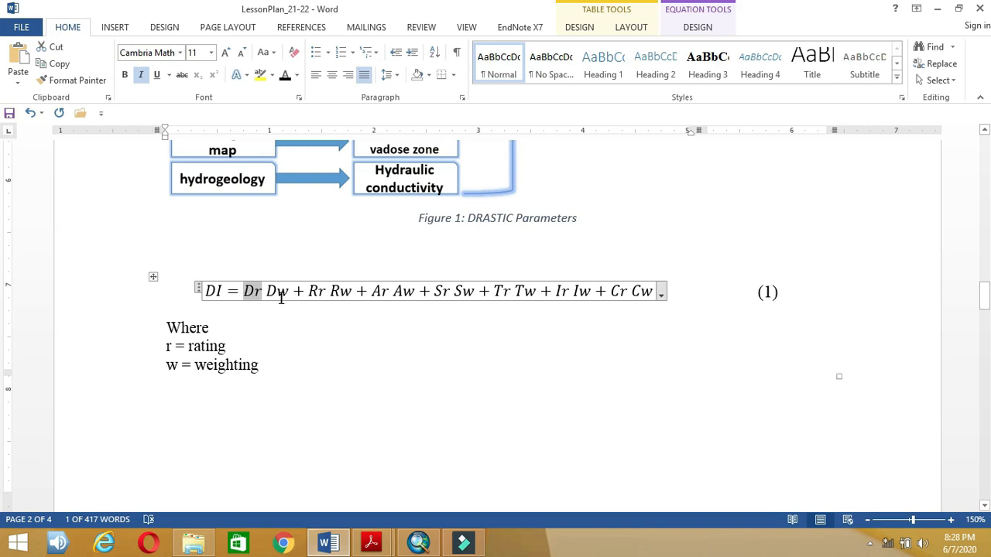
Step: Move from the Dw term of the DI equation down to Table 1 on page 3
{"action": "left_click", "coordinate": [285, 295]}
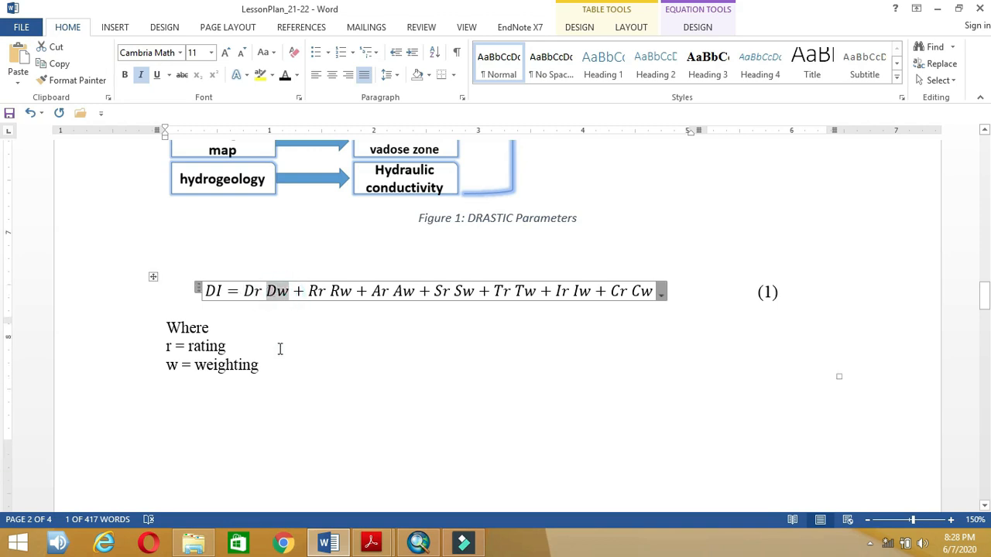
{"action": "scroll", "coordinate": [278, 348], "scroll_direction": "down", "scroll_amount": 10}
{"action": "scroll", "coordinate": [277, 349], "scroll_direction": "down", "scroll_amount": 3}
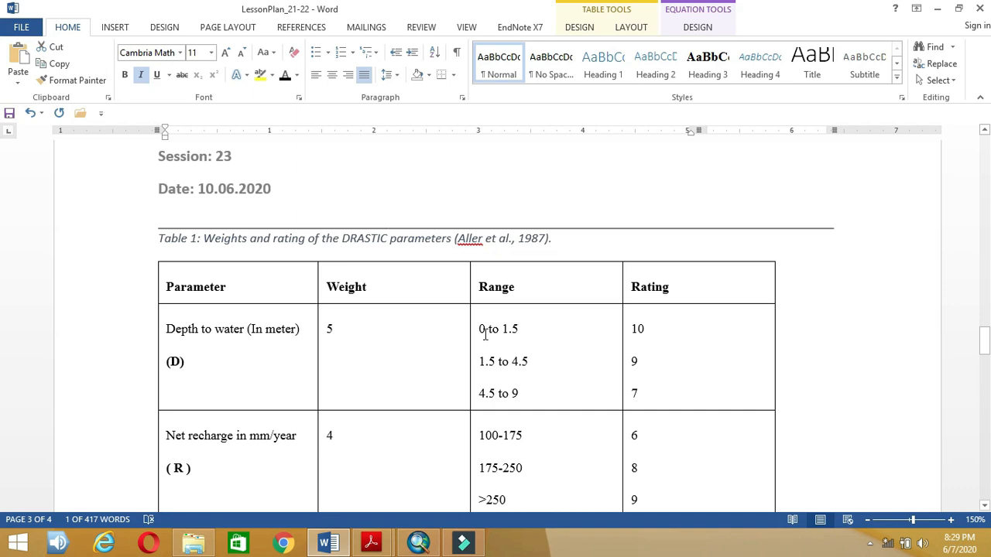
{"action": "left_click_drag", "start_coordinate": [481, 328], "coordinate": [525, 387]}
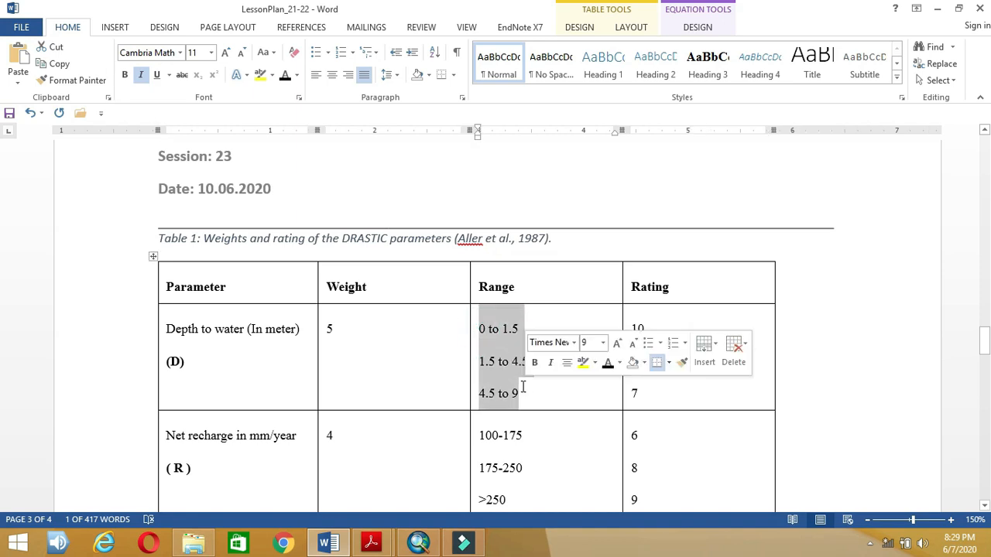
{"action": "left_click", "coordinate": [502, 341]}
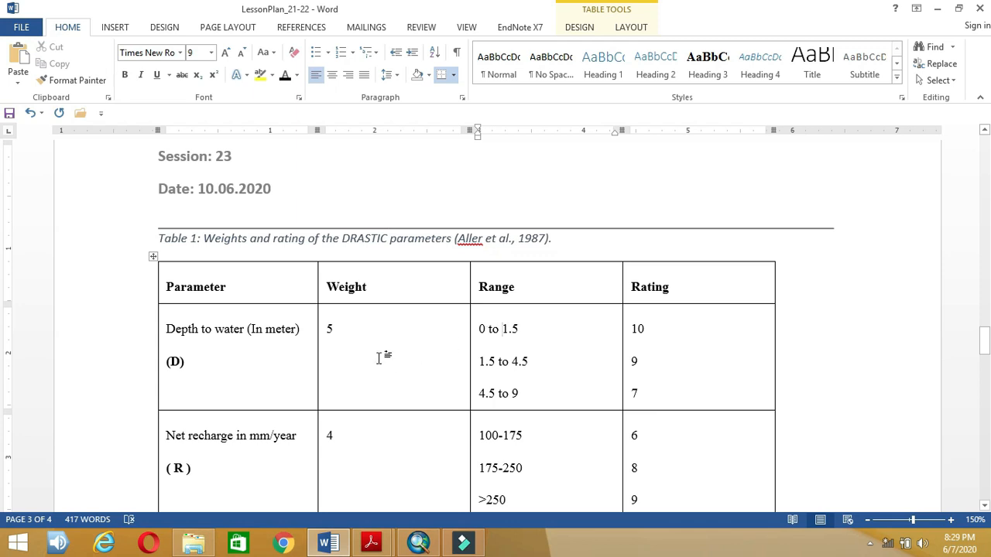
Step: Scroll past Table 1 to page 4's steps 2–6, showing weighted equation (2) and vulnerability classes
{"action": "scroll", "coordinate": [379, 358], "scroll_direction": "down", "scroll_amount": 5}
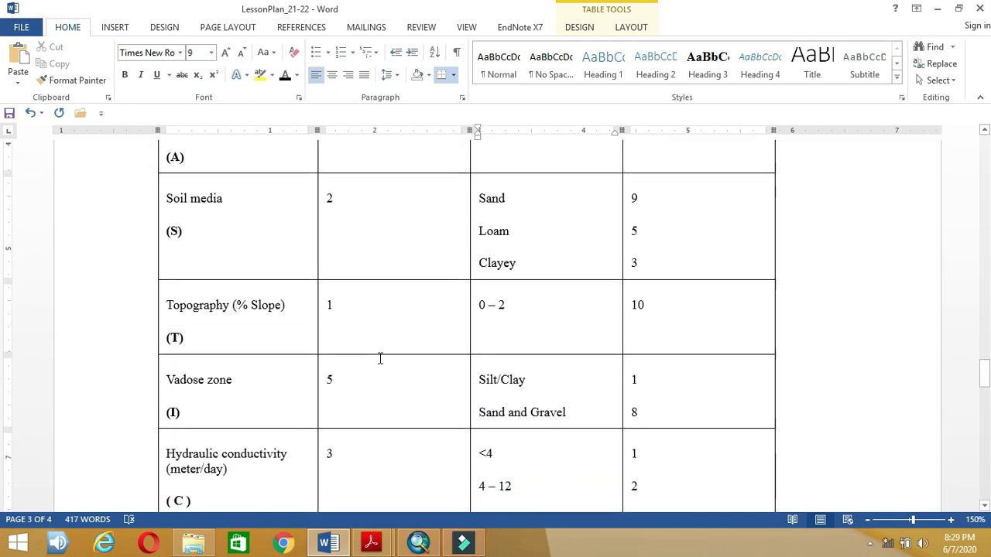
{"action": "scroll", "coordinate": [380, 357], "scroll_direction": "up", "scroll_amount": 5}
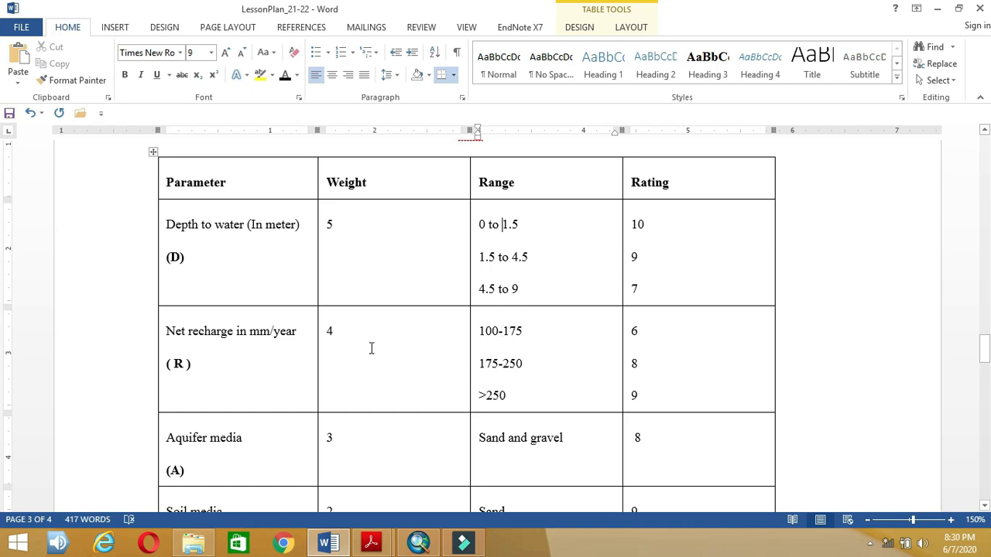
{"action": "scroll", "coordinate": [371, 349], "scroll_direction": "down", "scroll_amount": 8}
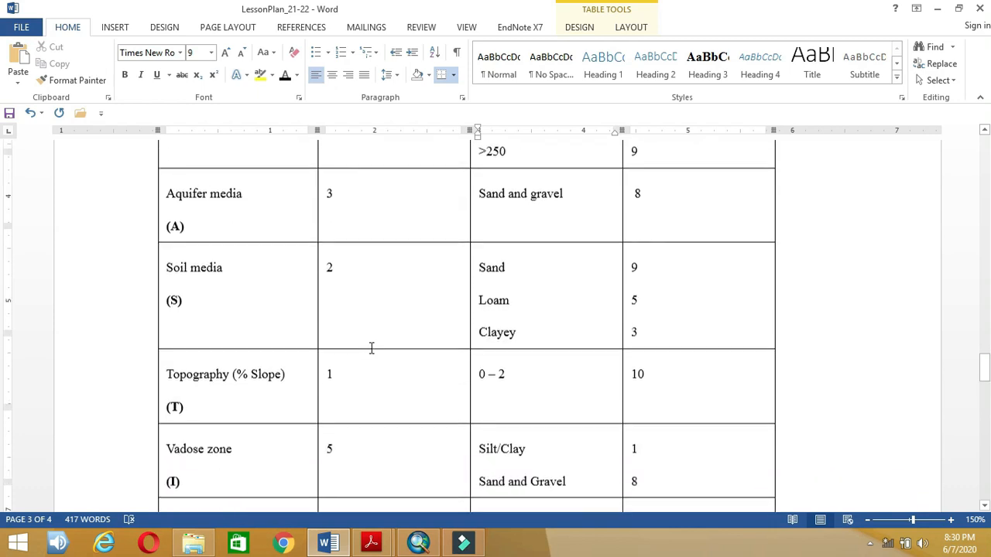
{"action": "scroll", "coordinate": [371, 348], "scroll_direction": "down", "scroll_amount": 8}
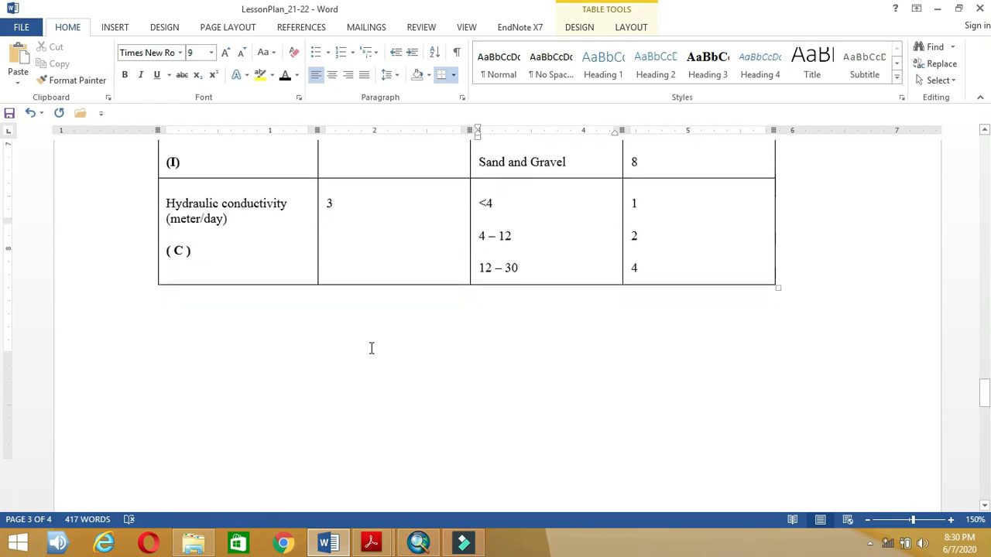
{"action": "scroll", "coordinate": [370, 348], "scroll_direction": "down", "scroll_amount": 8}
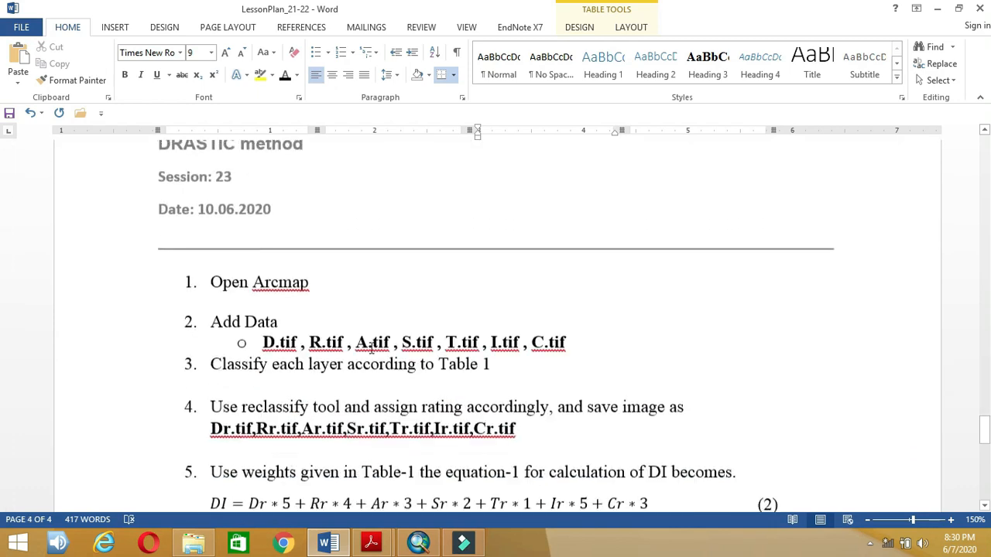
{"action": "scroll", "coordinate": [370, 349], "scroll_direction": "down", "scroll_amount": 2}
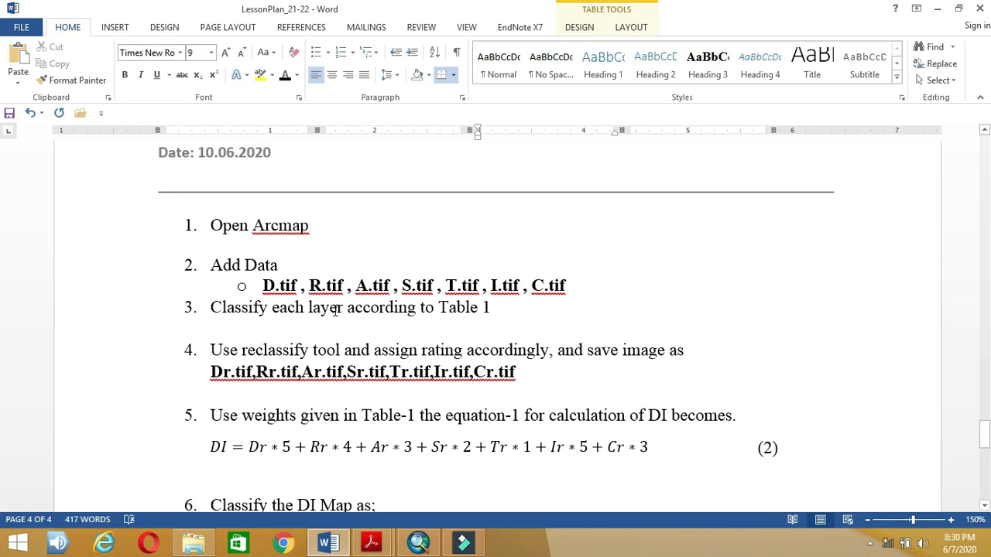
{"action": "scroll", "coordinate": [517, 318], "scroll_direction": "up", "scroll_amount": 15}
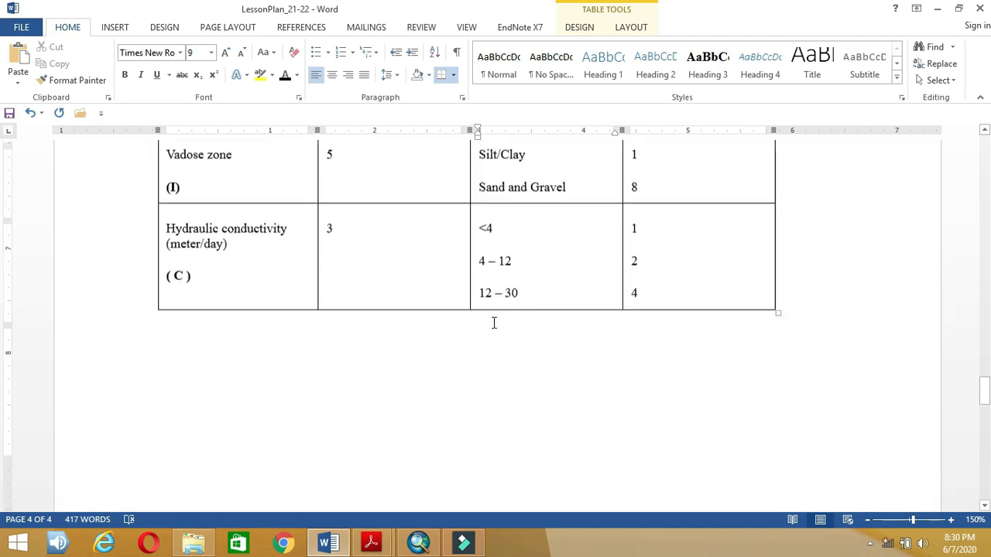
{"action": "scroll", "coordinate": [494, 325], "scroll_direction": "up", "scroll_amount": 5}
{"action": "scroll", "coordinate": [494, 266], "scroll_direction": "down", "scroll_amount": 3}
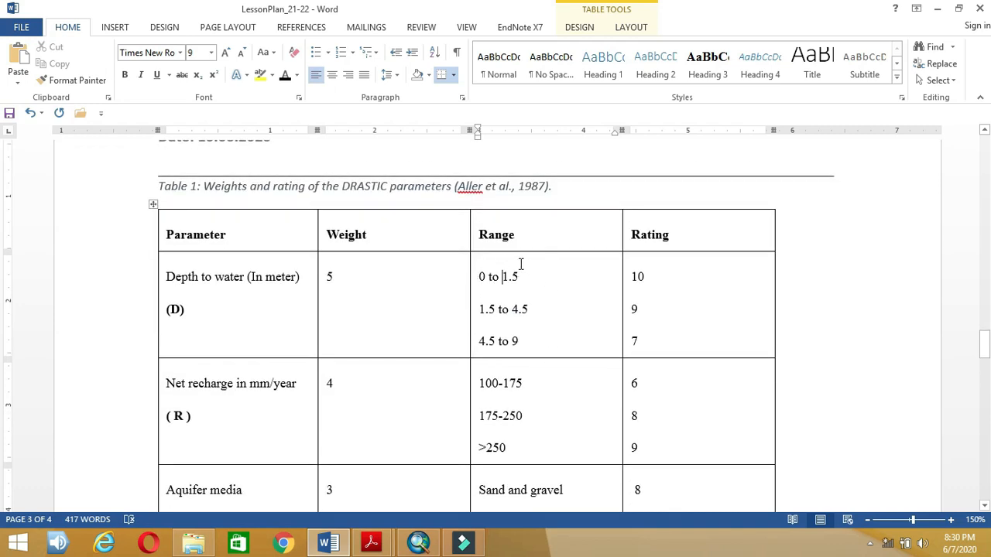
{"action": "scroll", "coordinate": [480, 393], "scroll_direction": "down", "scroll_amount": 15}
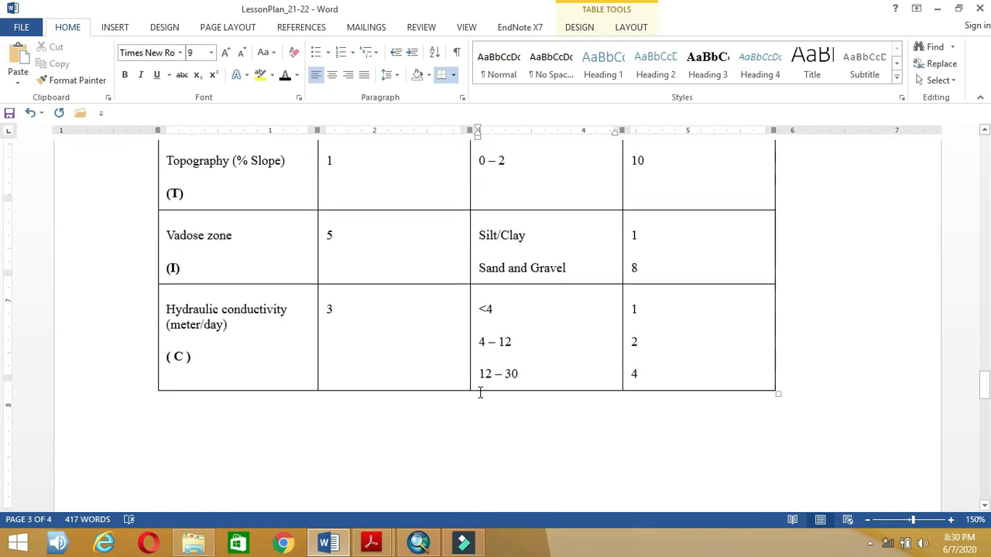
{"action": "scroll", "coordinate": [480, 392], "scroll_direction": "down", "scroll_amount": 6}
{"action": "scroll", "coordinate": [486, 246], "scroll_direction": "up", "scroll_amount": 12}
{"action": "scroll", "coordinate": [486, 246], "scroll_direction": "up", "scroll_amount": 12}
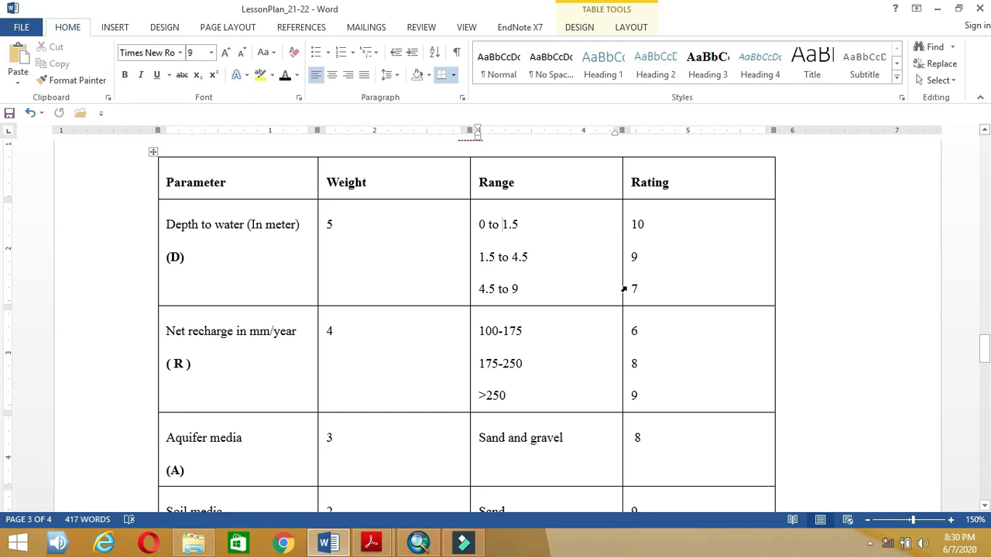
{"action": "scroll", "coordinate": [619, 262], "scroll_direction": "down", "scroll_amount": 1}
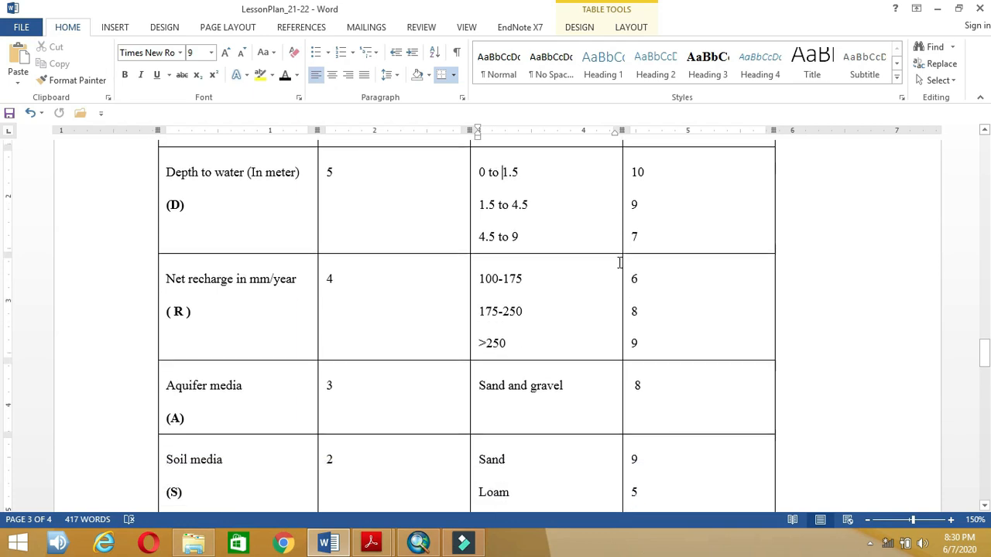
{"action": "scroll", "coordinate": [489, 265], "scroll_direction": "down", "scroll_amount": 15}
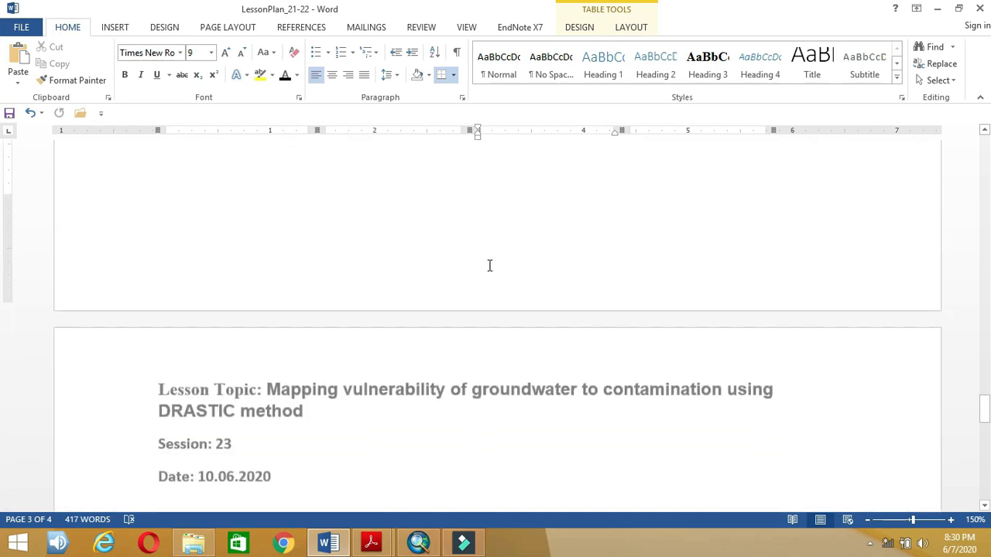
{"action": "scroll", "coordinate": [489, 265], "scroll_direction": "down", "scroll_amount": 6}
{"action": "scroll", "coordinate": [488, 266], "scroll_direction": "up", "scroll_amount": 1}
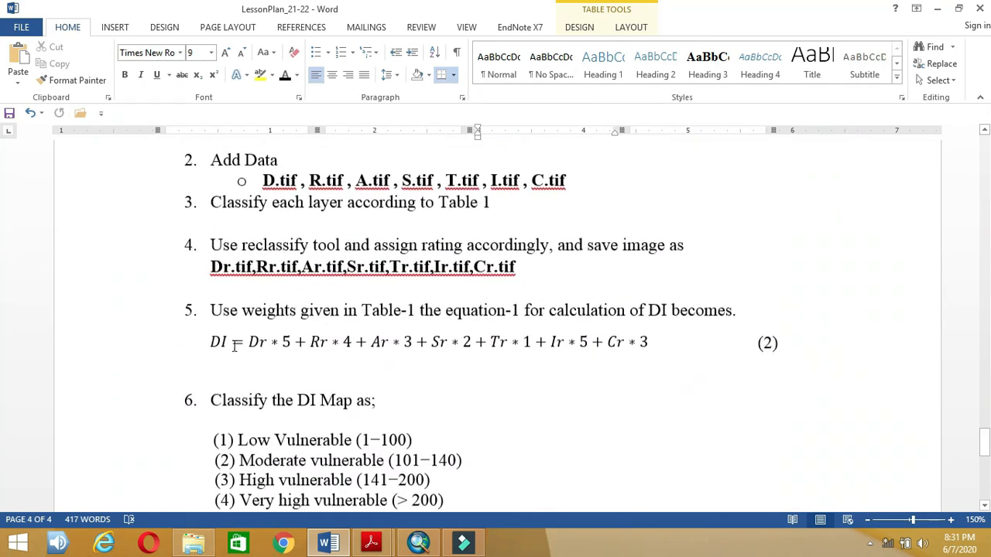
Step: Select the Dr term of weighted equation (2) and scroll through Table 1
{"action": "left_click", "coordinate": [260, 344]}
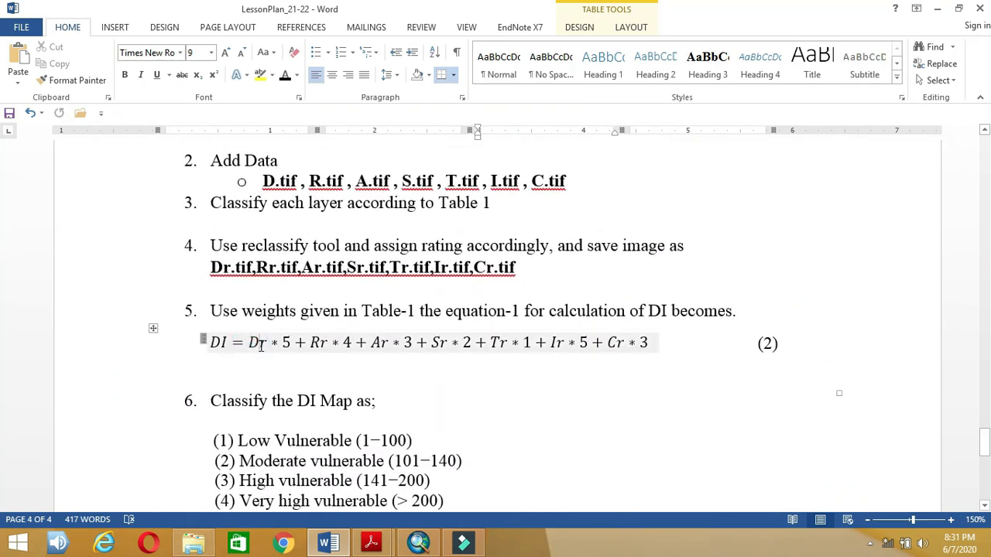
{"action": "double_click", "coordinate": [263, 344]}
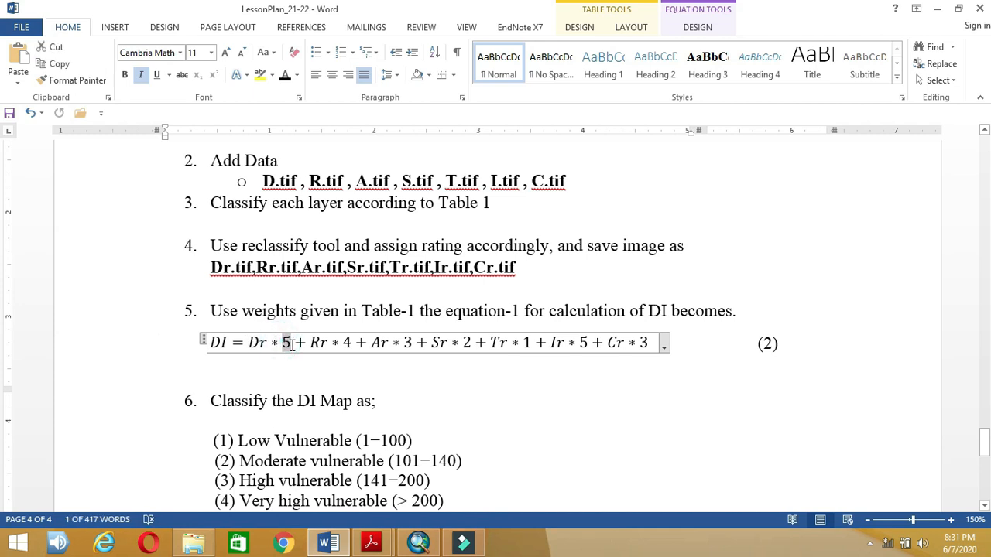
{"action": "scroll", "coordinate": [287, 343], "scroll_direction": "up", "scroll_amount": 5}
{"action": "scroll", "coordinate": [291, 344], "scroll_direction": "up", "scroll_amount": 10}
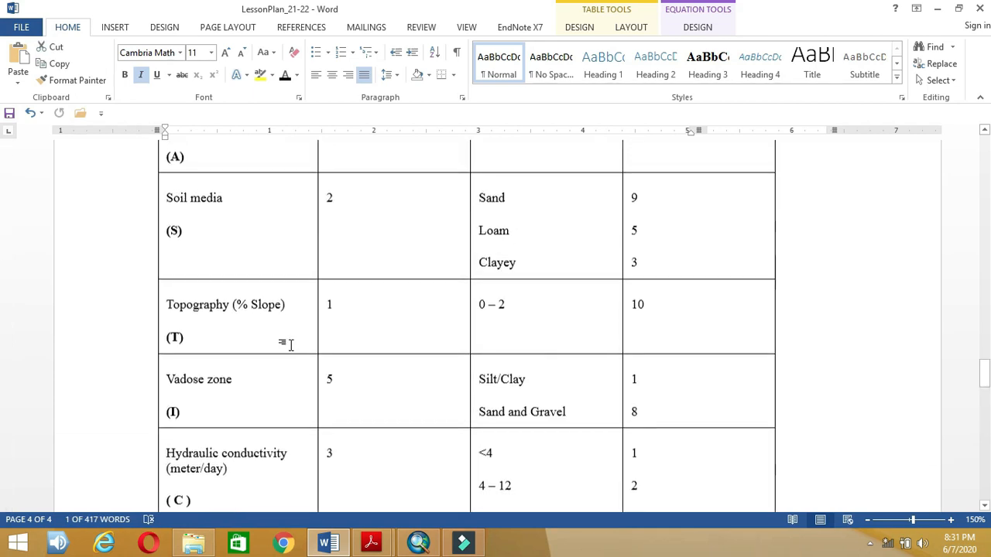
{"action": "scroll", "coordinate": [342, 309], "scroll_direction": "down", "scroll_amount": 5}
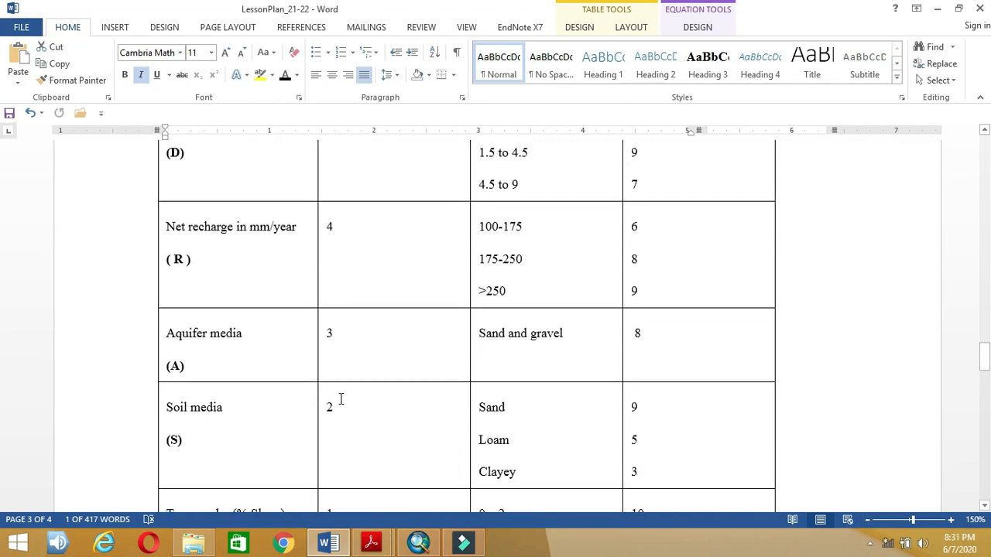
{"action": "scroll", "coordinate": [341, 371], "scroll_direction": "down", "scroll_amount": 3}
{"action": "scroll", "coordinate": [346, 410], "scroll_direction": "down", "scroll_amount": 3}
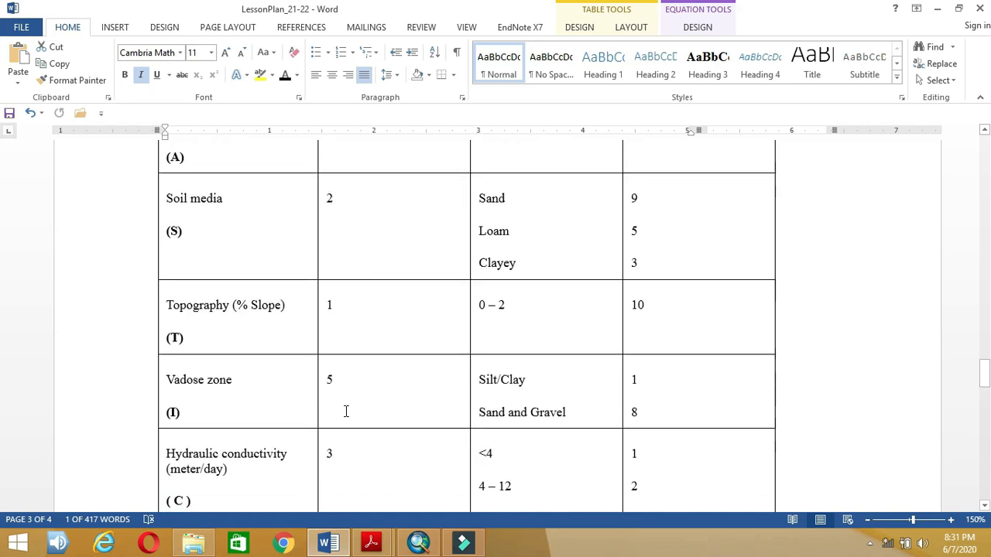
{"action": "scroll", "coordinate": [352, 400], "scroll_direction": "down", "scroll_amount": 2}
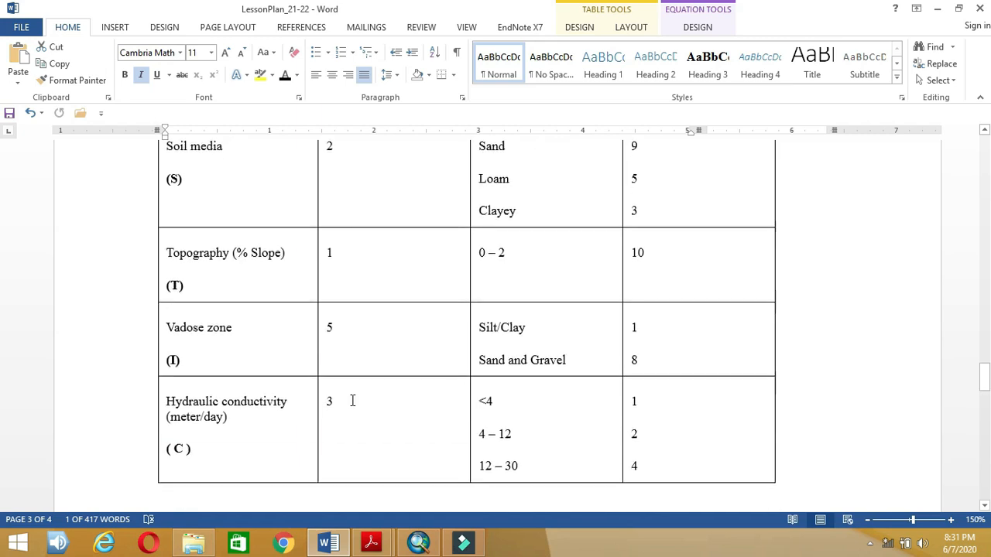
{"action": "scroll", "coordinate": [352, 403], "scroll_direction": "down", "scroll_amount": 6}
{"action": "scroll", "coordinate": [353, 418], "scroll_direction": "down", "scroll_amount": 20}
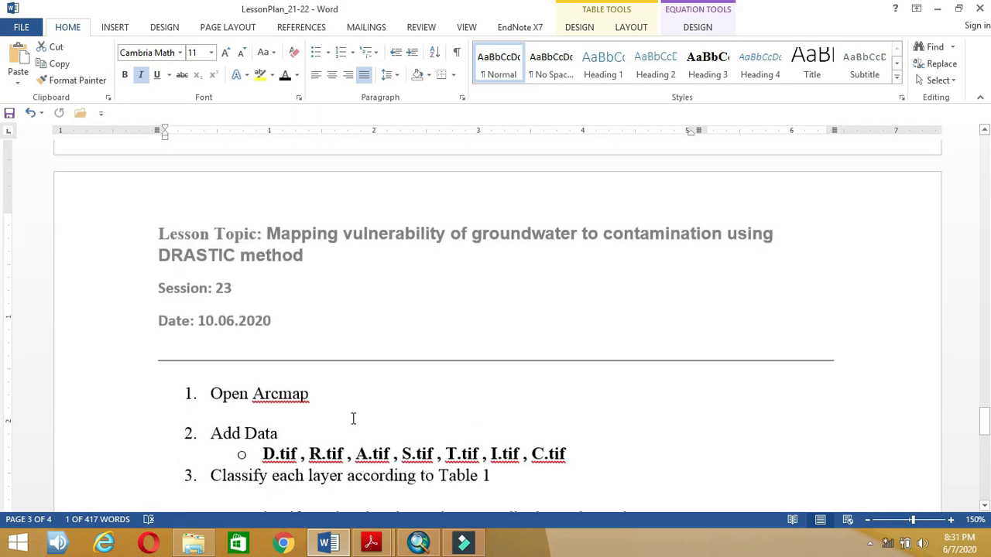
Step: Highlight the remaining weighted terms and DI in equation (2), then return to ArcMap
{"action": "left_click", "coordinate": [310, 365]}
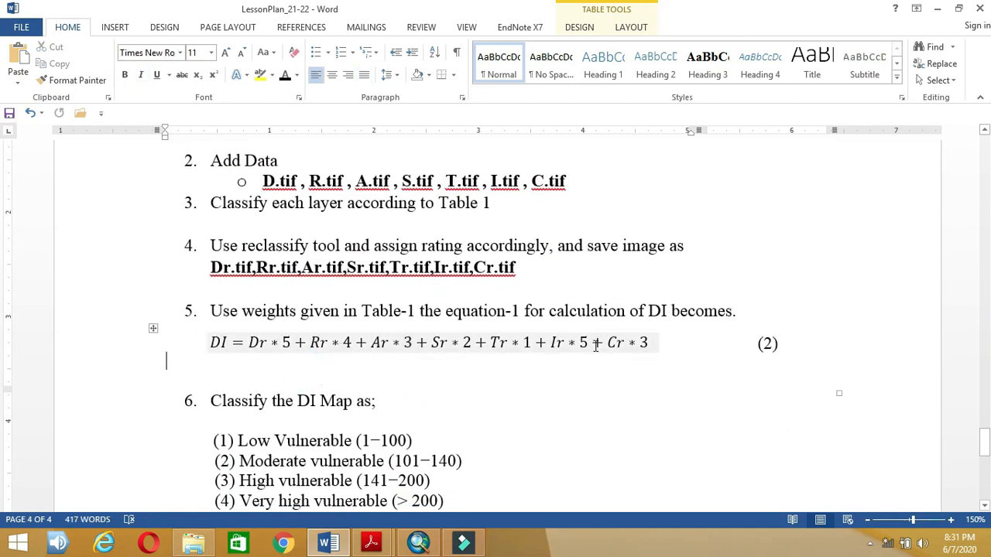
{"action": "left_click_drag", "start_coordinate": [643, 342], "coordinate": [252, 342]}
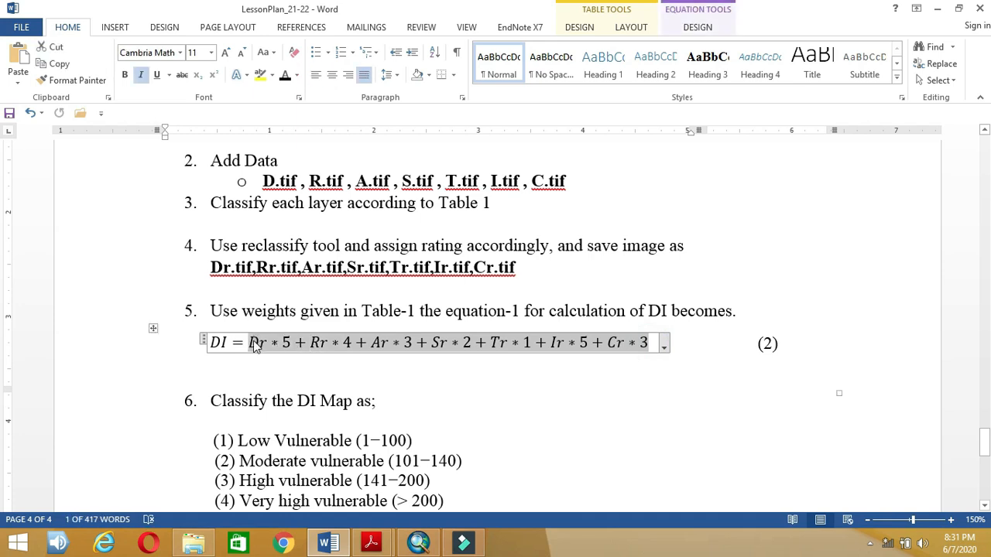
{"action": "left_click", "coordinate": [258, 353]}
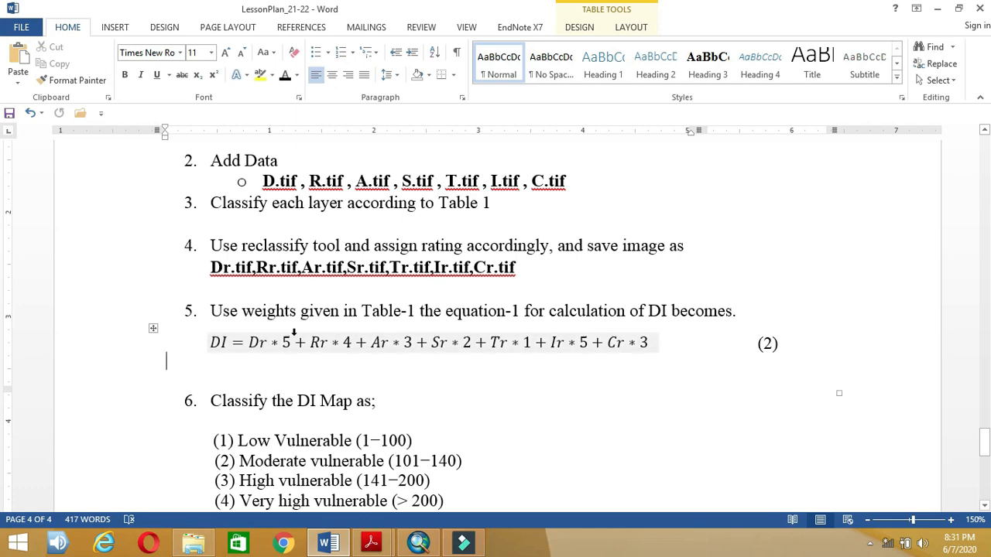
{"action": "double_click", "coordinate": [221, 341]}
{"action": "scroll", "coordinate": [229, 378], "scroll_direction": "down", "scroll_amount": 3}
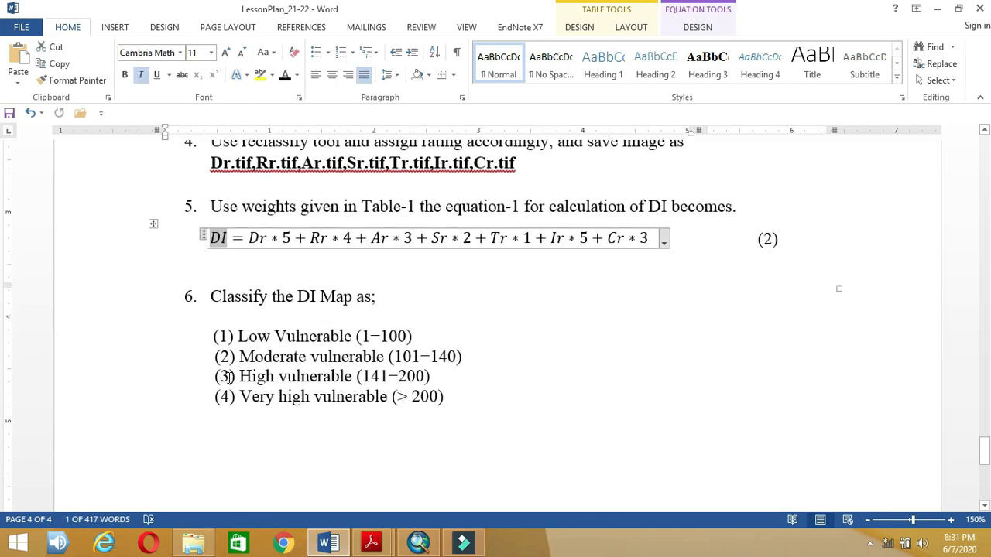
{"action": "left_click", "coordinate": [235, 361]}
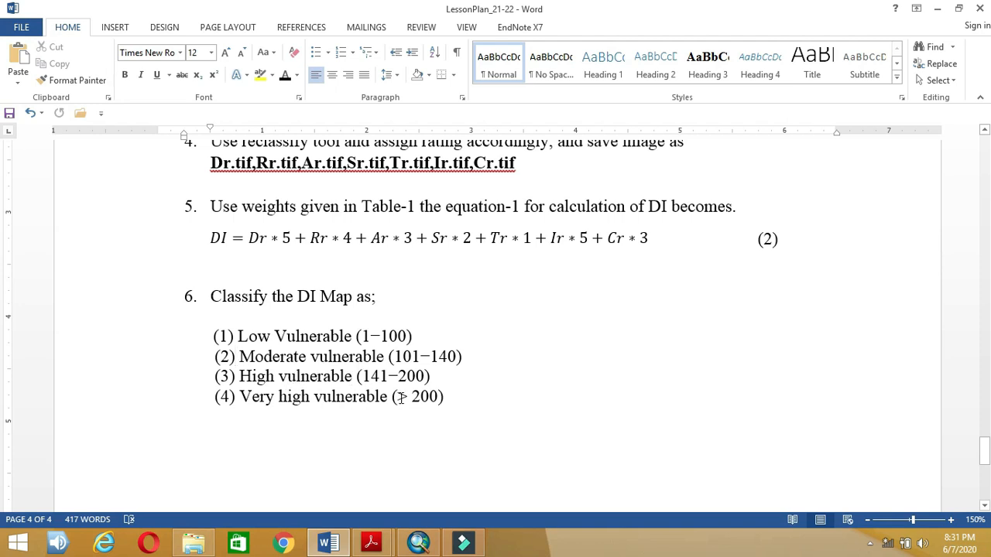
{"action": "scroll", "coordinate": [401, 398], "scroll_direction": "up", "scroll_amount": 8}
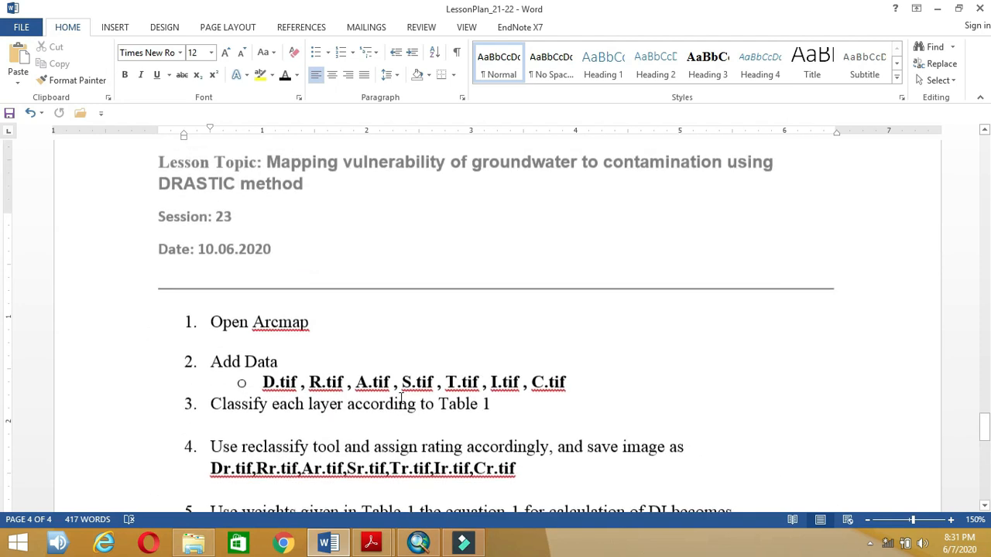
{"action": "left_click", "coordinate": [418, 542]}
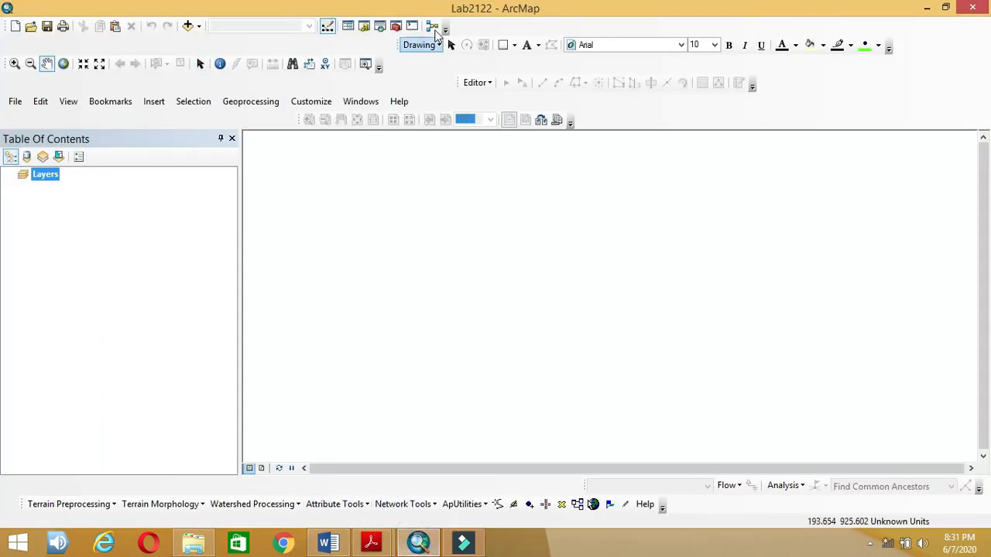
Step: Add D.tif, R.tif, A.tif, S.tif and T.tif from the Data folder to the map
{"action": "left_click", "coordinate": [364, 26]}
{"action": "left_click", "coordinate": [695, 204]}
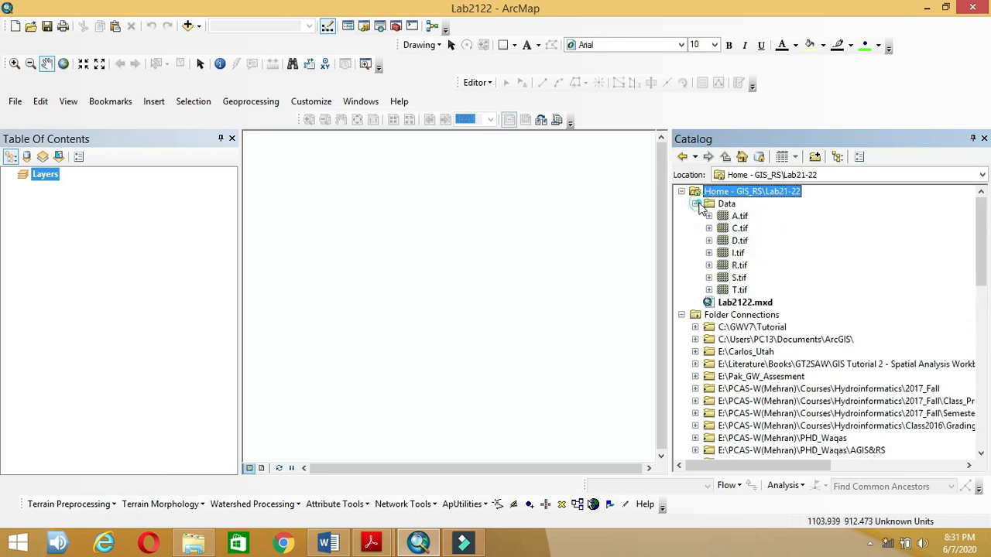
{"action": "left_click", "coordinate": [737, 240]}
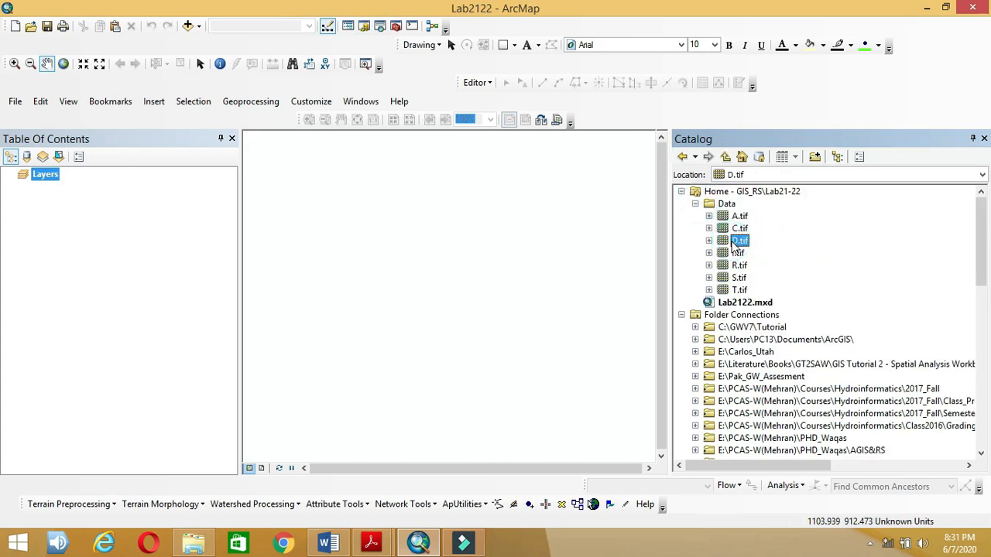
{"action": "left_click_drag", "start_coordinate": [736, 246], "coordinate": [199, 192]}
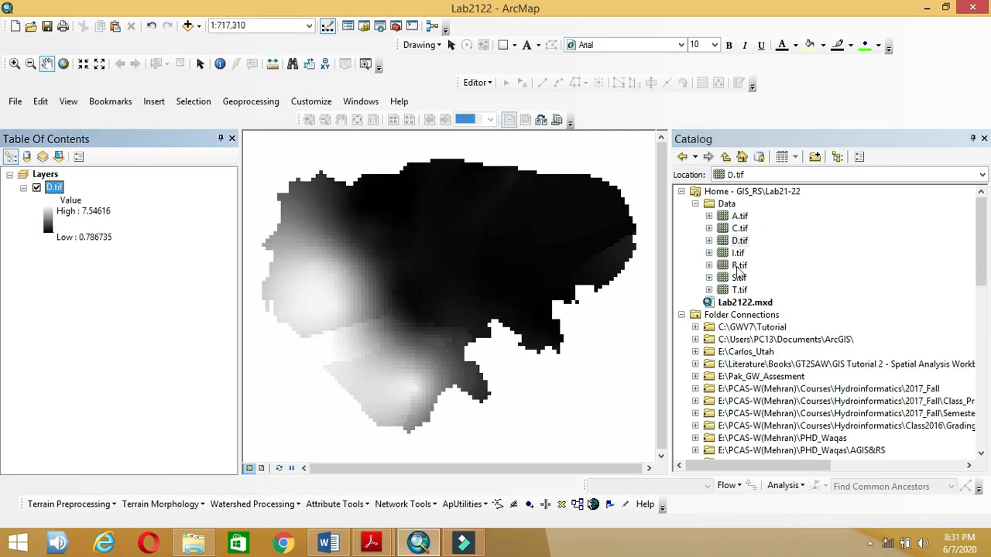
{"action": "left_click", "coordinate": [737, 266]}
{"action": "left_click_drag", "start_coordinate": [737, 266], "coordinate": [196, 224]}
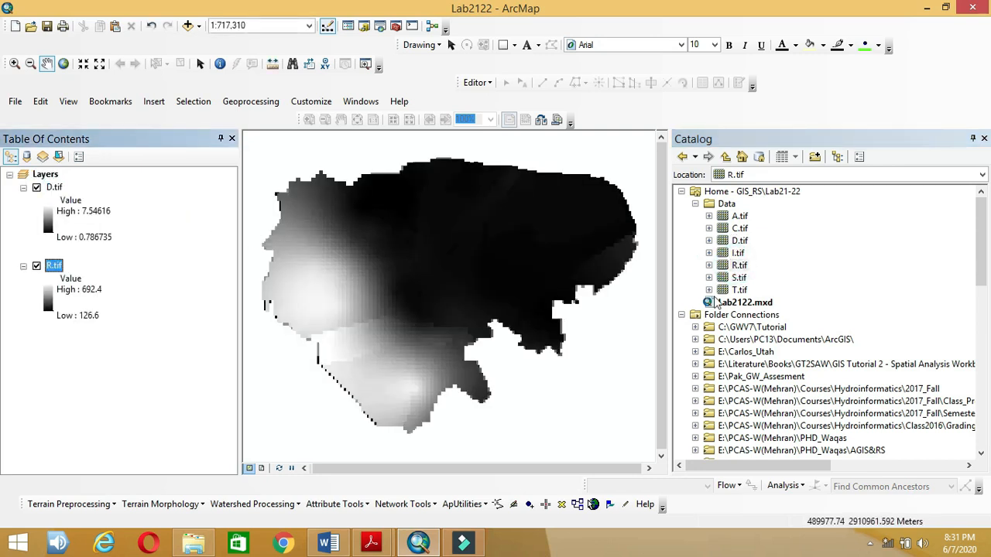
{"action": "left_click_drag", "start_coordinate": [734, 218], "coordinate": [116, 403]}
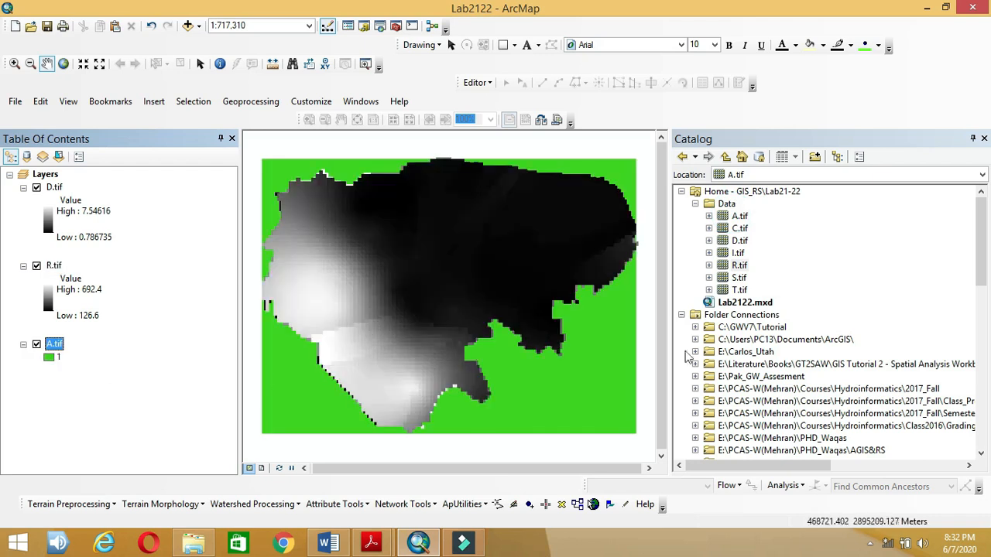
{"action": "left_click_drag", "start_coordinate": [739, 278], "coordinate": [391, 393]}
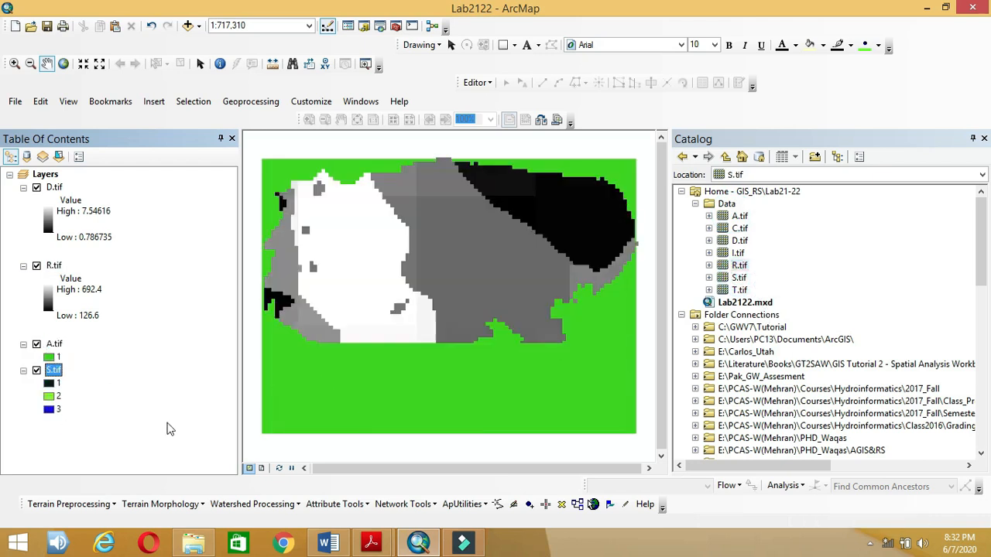
{"action": "left_click_drag", "start_coordinate": [737, 290], "coordinate": [124, 480]}
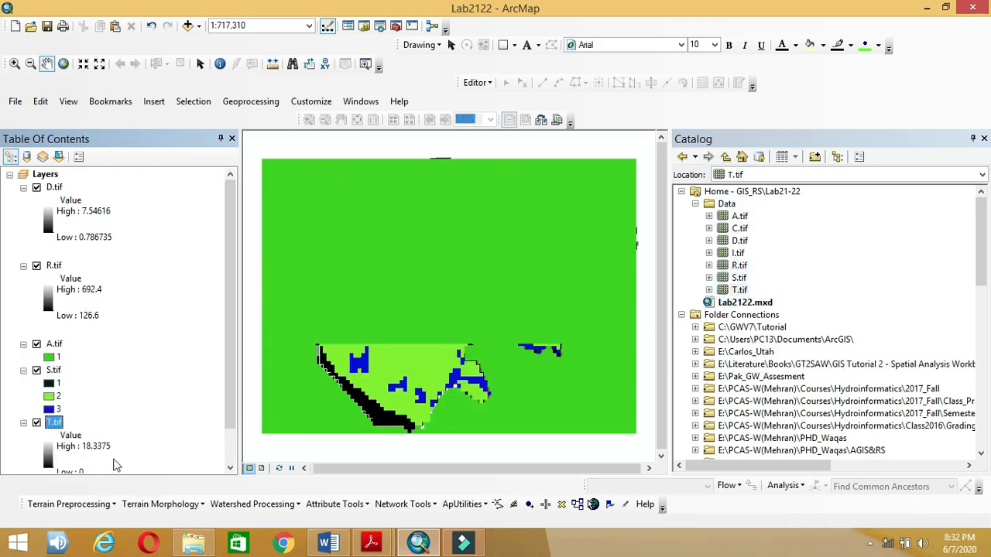
Step: Collapse the layer legends and add I.tif and C.tif to the map as well
{"action": "left_click", "coordinate": [24, 187]}
{"action": "left_click", "coordinate": [24, 200]}
{"action": "left_click", "coordinate": [24, 214]}
{"action": "left_click", "coordinate": [23, 226]}
{"action": "left_click", "coordinate": [23, 239]}
{"action": "left_click_drag", "start_coordinate": [737, 253], "coordinate": [77, 283]}
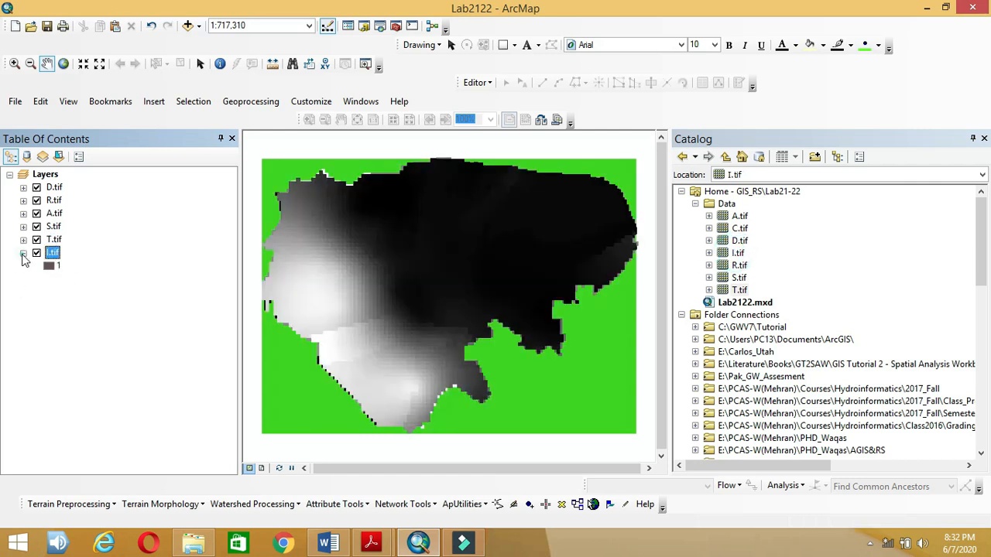
{"action": "left_click", "coordinate": [23, 253]}
{"action": "left_click_drag", "start_coordinate": [739, 228], "coordinate": [9, 345]}
{"action": "left_click", "coordinate": [23, 265]}
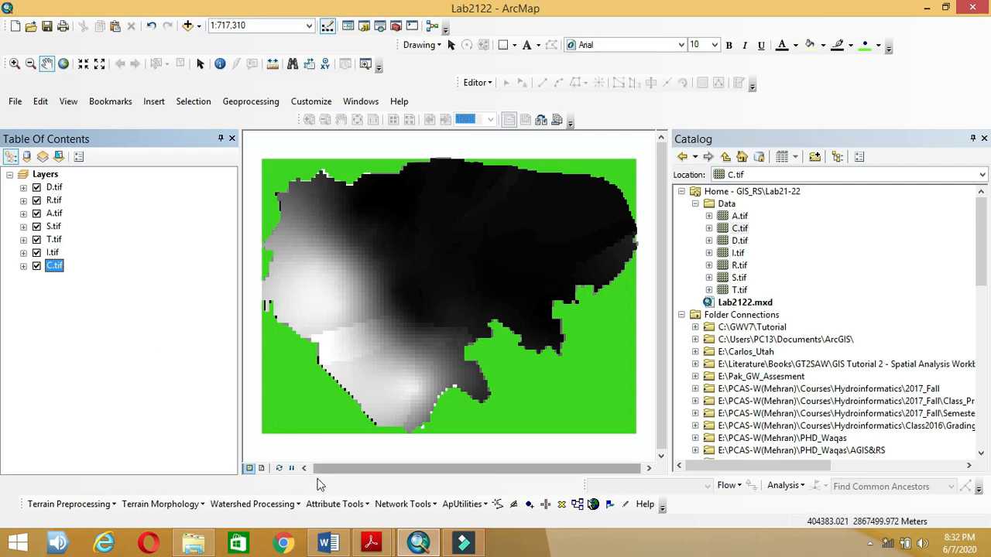
{"action": "left_click", "coordinate": [317, 538]}
Step: Mark the Depth to water (D) row in Table 1, then return to ArcMap
{"action": "scroll", "coordinate": [433, 444], "scroll_direction": "up", "scroll_amount": 10}
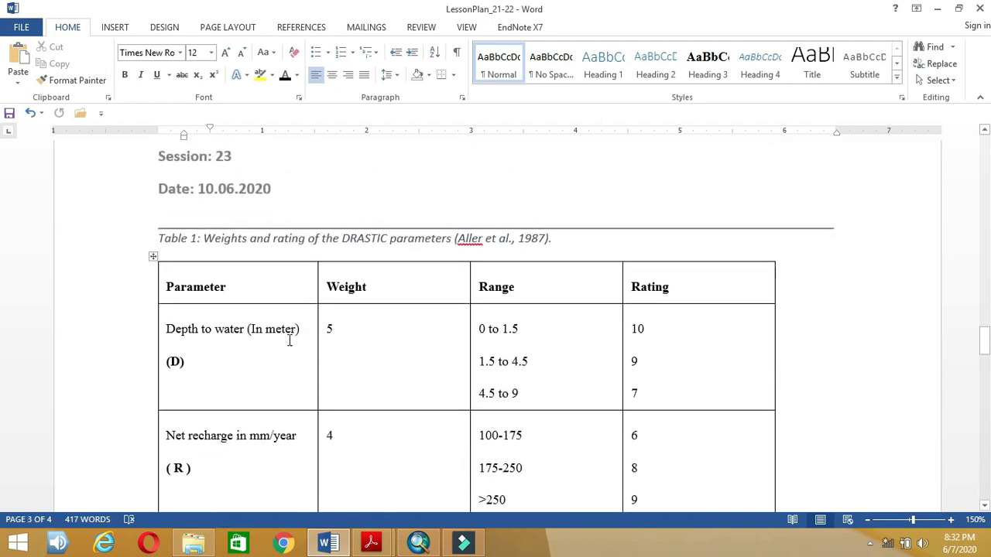
{"action": "left_click_drag", "start_coordinate": [194, 360], "coordinate": [164, 362]}
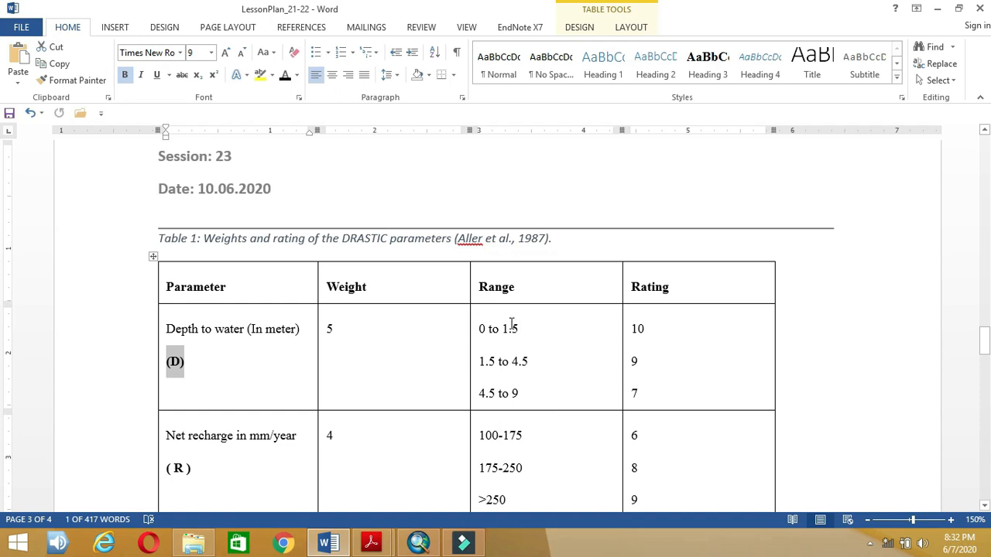
{"action": "left_click", "coordinate": [418, 543]}
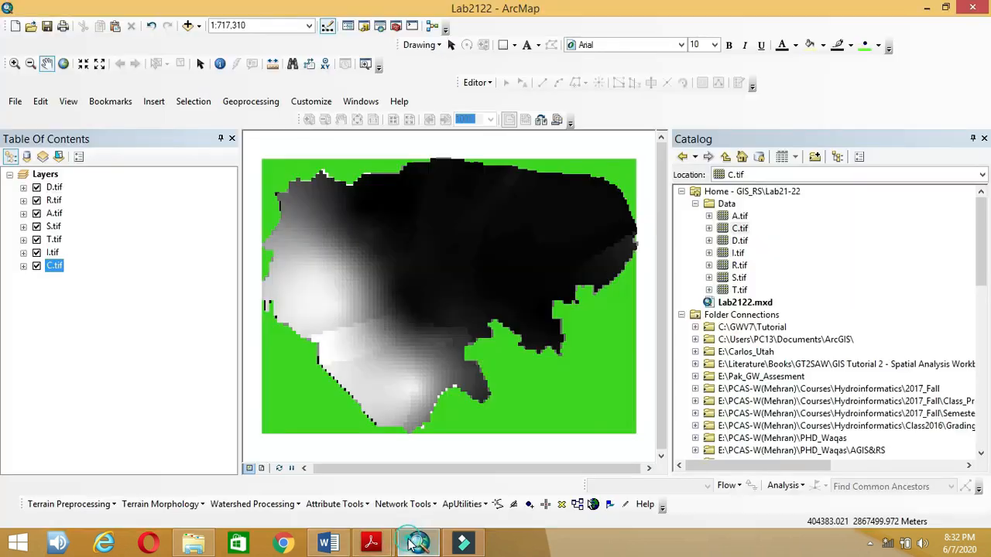
Step: Expand D.tif and hide the R, A, S, T, I and C layers
{"action": "left_click", "coordinate": [23, 187]}
{"action": "left_click", "coordinate": [37, 266]}
{"action": "left_click", "coordinate": [36, 278]}
{"action": "left_click", "coordinate": [36, 292]}
{"action": "left_click", "coordinate": [36, 305]}
{"action": "left_click", "coordinate": [36, 318]}
{"action": "left_click", "coordinate": [36, 332]}
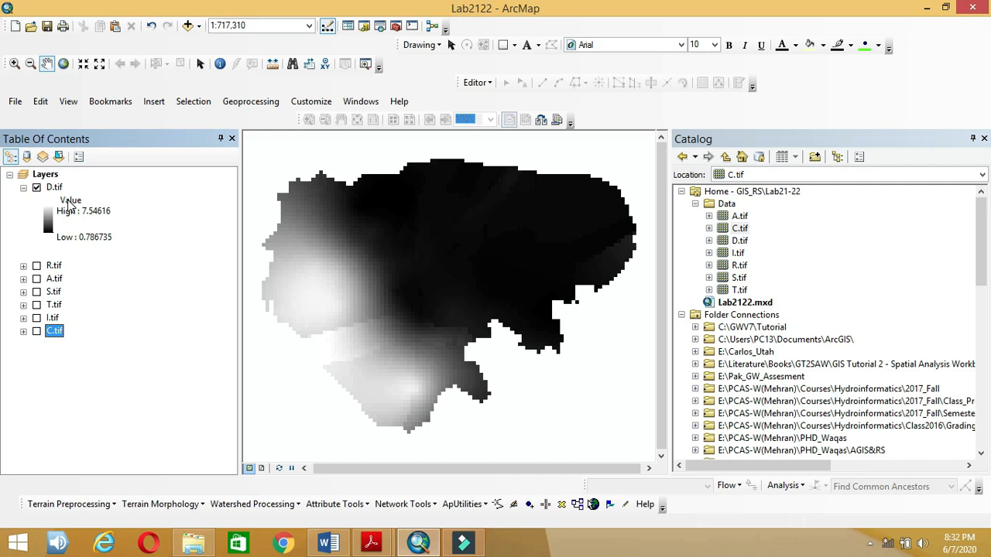
Step: Bring up the Layer Properties of D.tif
{"action": "left_click", "coordinate": [56, 188]}
{"action": "right_click", "coordinate": [62, 189]}
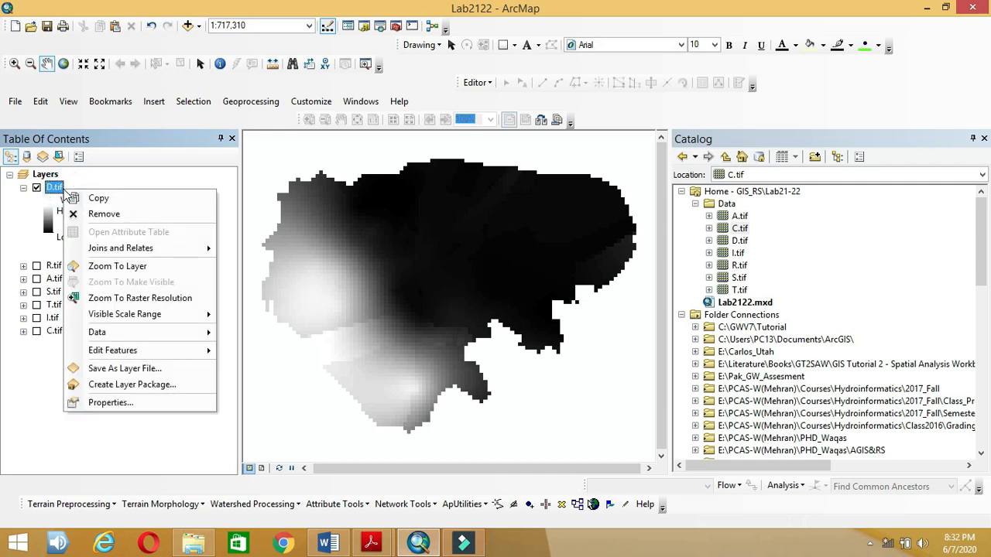
{"action": "left_click", "coordinate": [127, 403]}
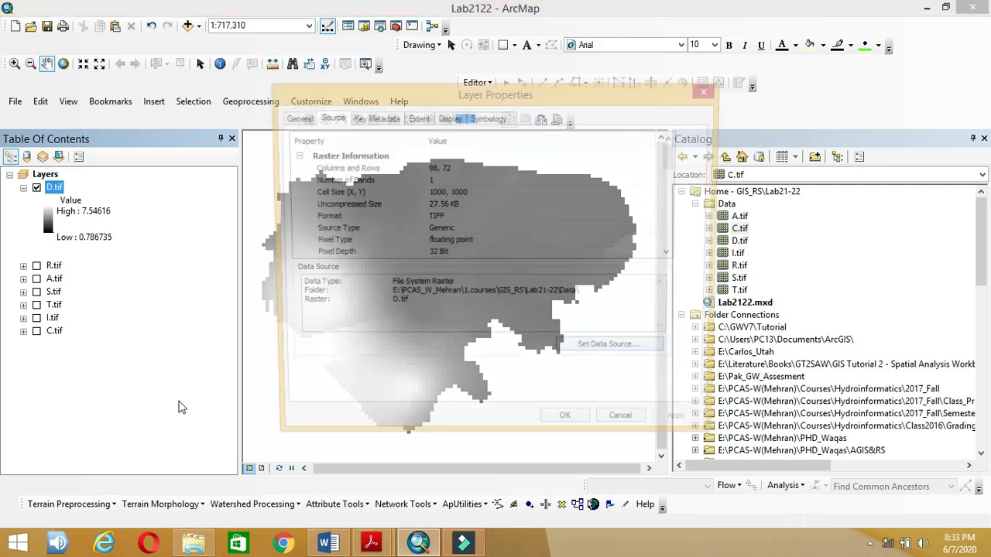
Step: Show D.tif as Classified with 3 classes and bring up the Classification dialog
{"action": "left_click", "coordinate": [487, 117]}
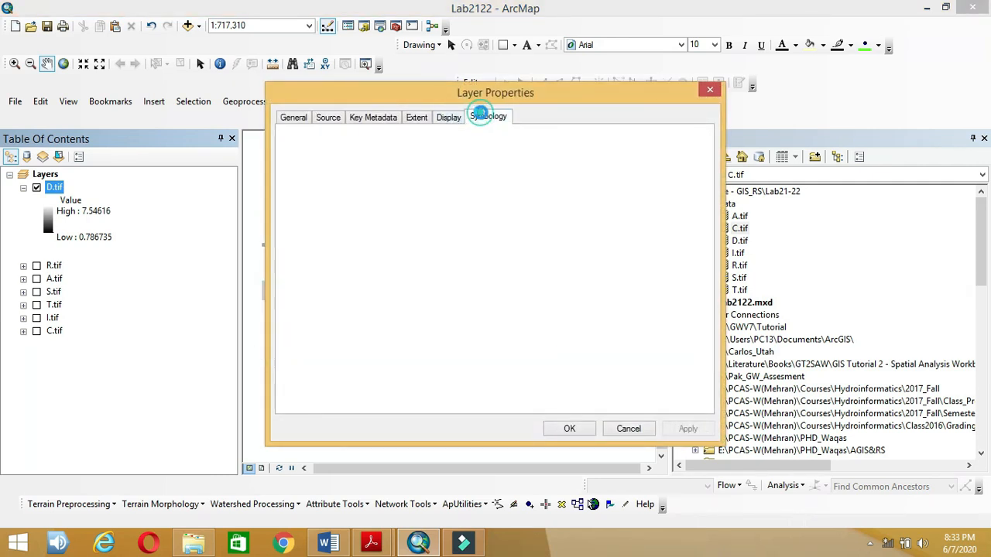
{"action": "left_click", "coordinate": [309, 162]}
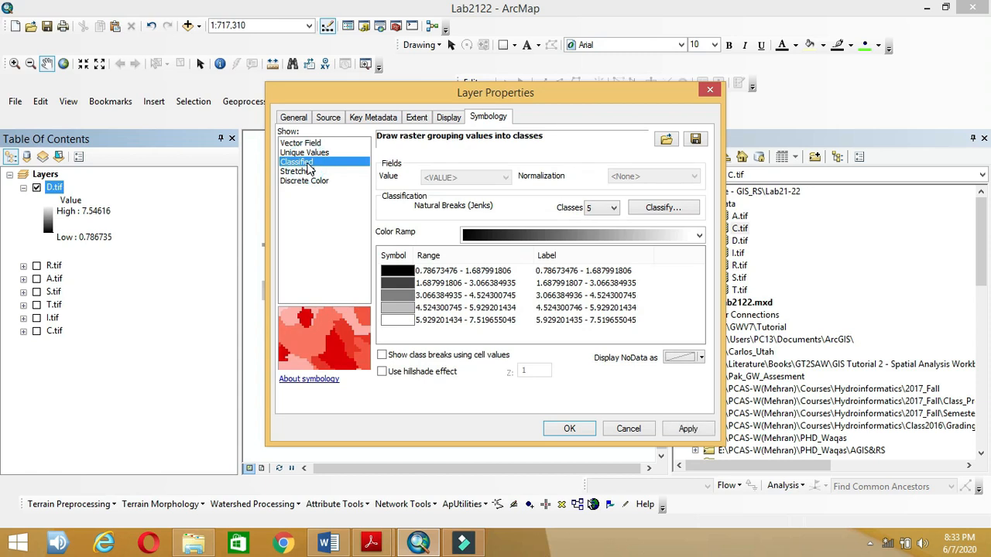
{"action": "left_click", "coordinate": [612, 209]}
{"action": "left_click", "coordinate": [603, 228]}
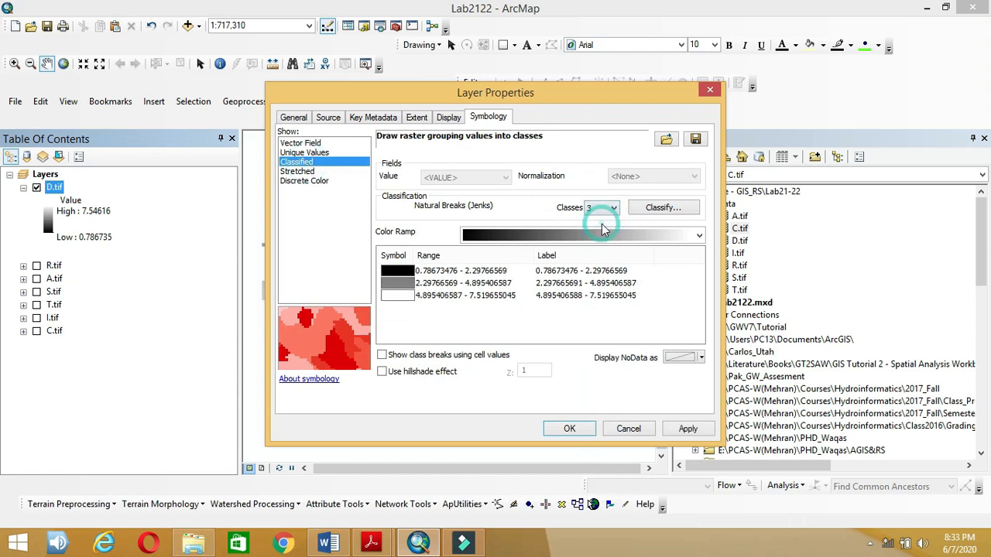
{"action": "left_click", "coordinate": [662, 209]}
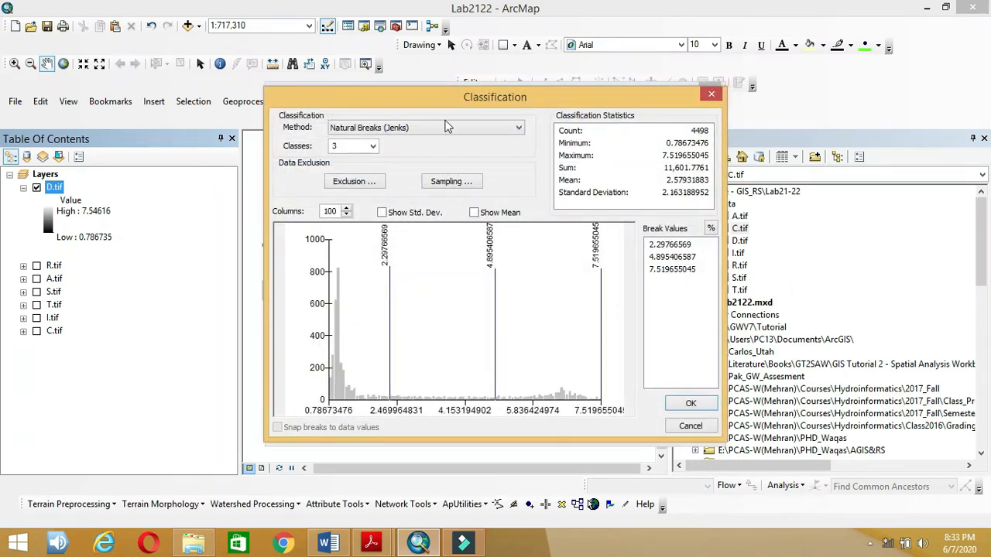
Step: Switch D.tif's classification method to Manual, checking the depth ranges in Word
{"action": "left_click", "coordinate": [439, 127]}
{"action": "left_click", "coordinate": [429, 139]}
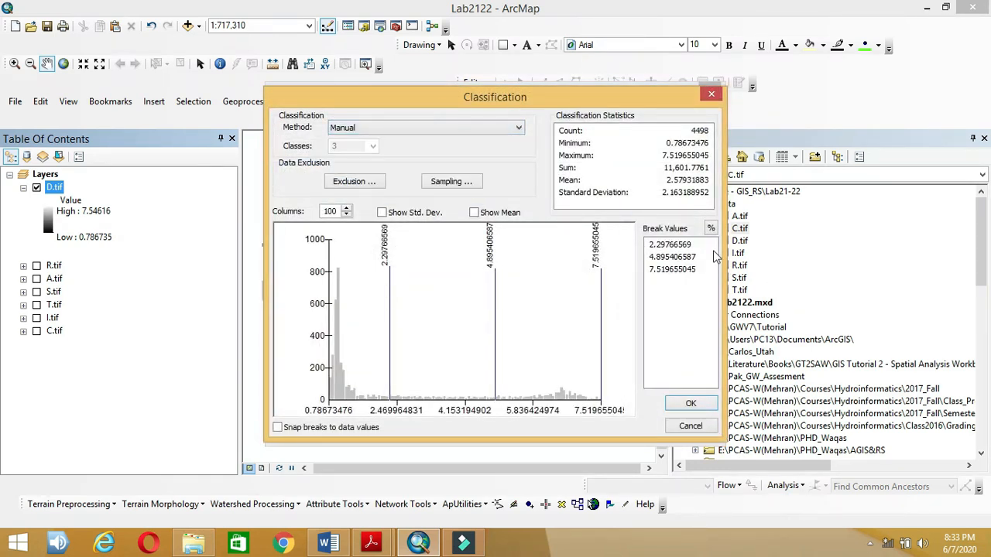
{"action": "left_click", "coordinate": [672, 246]}
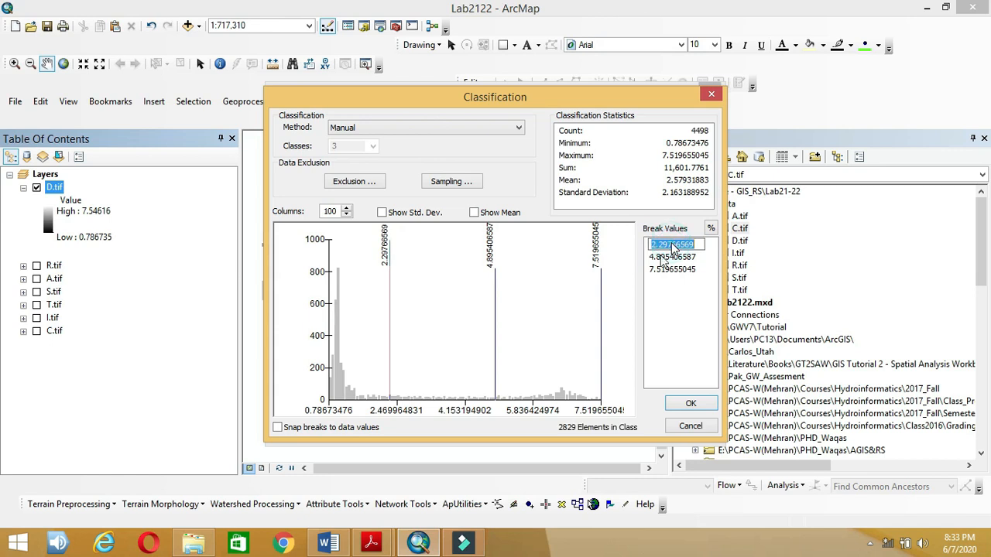
{"action": "left_click", "coordinate": [325, 545]}
{"action": "left_click", "coordinate": [325, 545]}
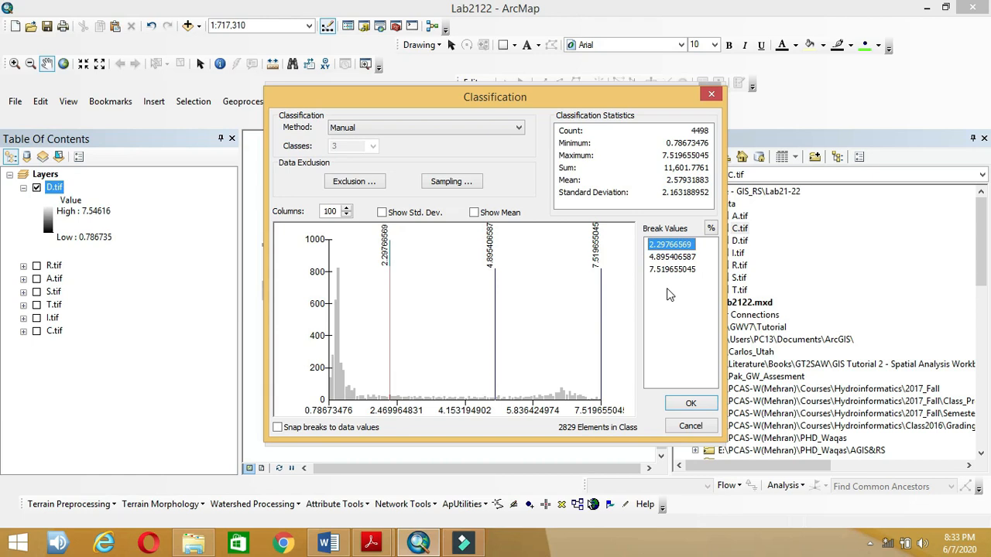
Step: Enter break values 1.5 and 4.5 and accept the manual classification
{"action": "left_click", "coordinate": [679, 246]}
{"action": "type", "text": "1.5"}
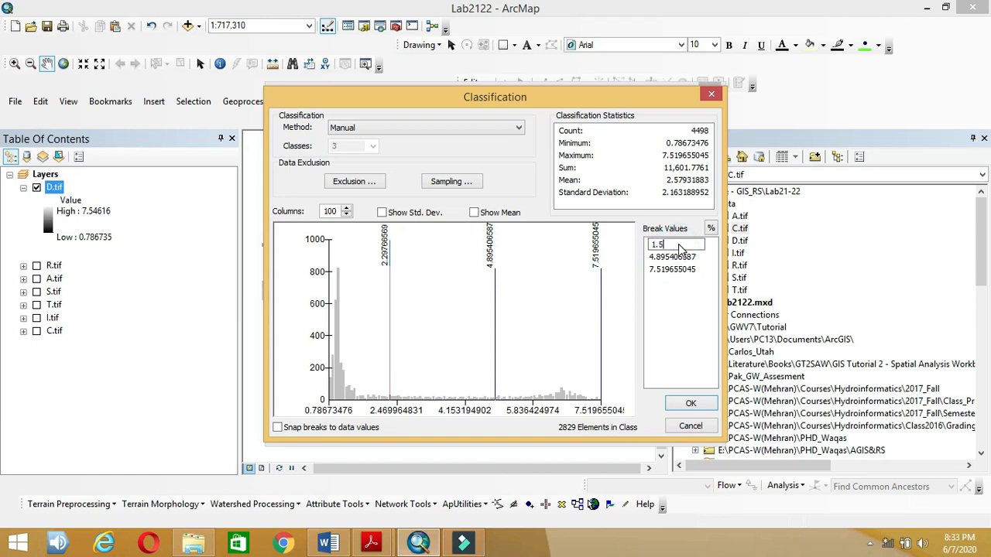
{"action": "key", "text": "Return"}
{"action": "left_click", "coordinate": [678, 257]}
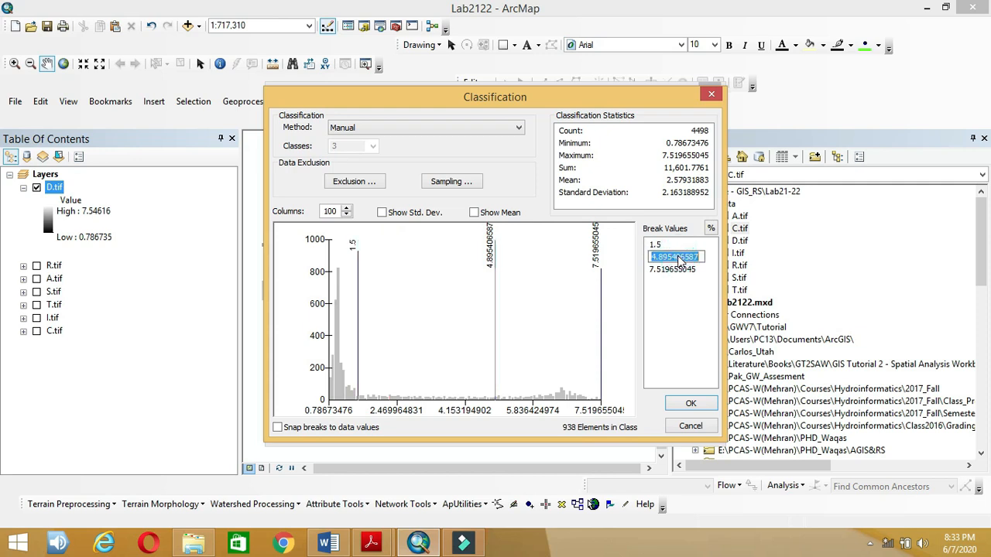
{"action": "type", "text": "4.5"}
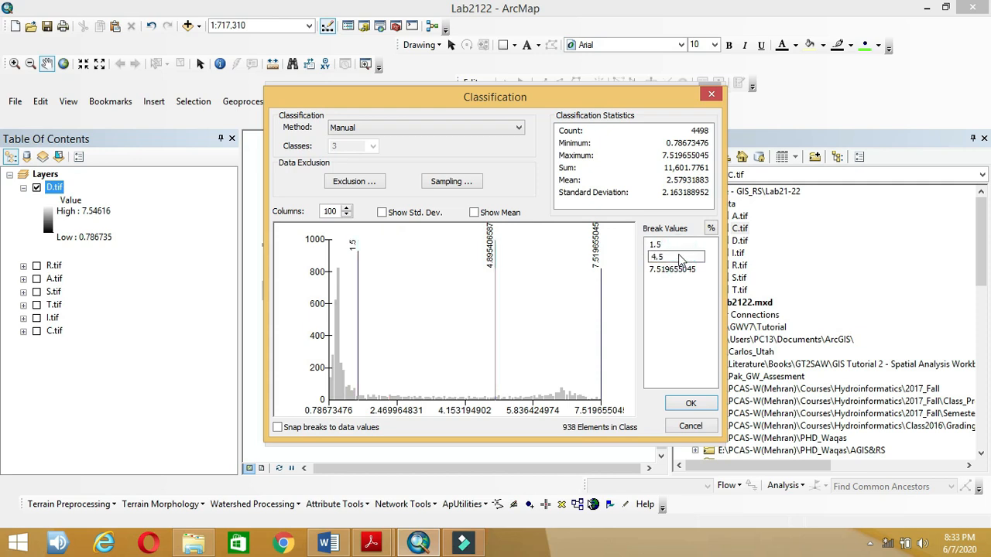
{"action": "key", "text": "Return"}
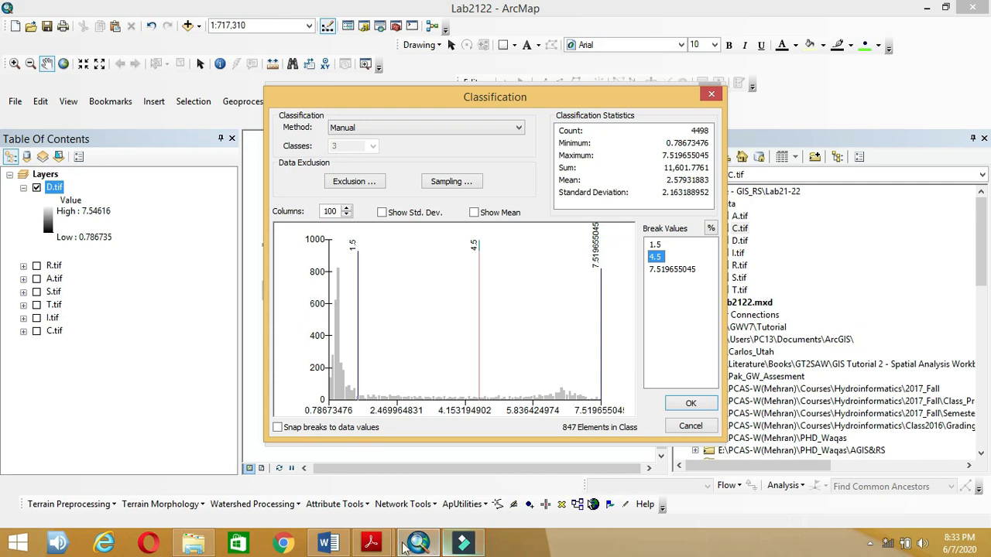
{"action": "left_click", "coordinate": [345, 542]}
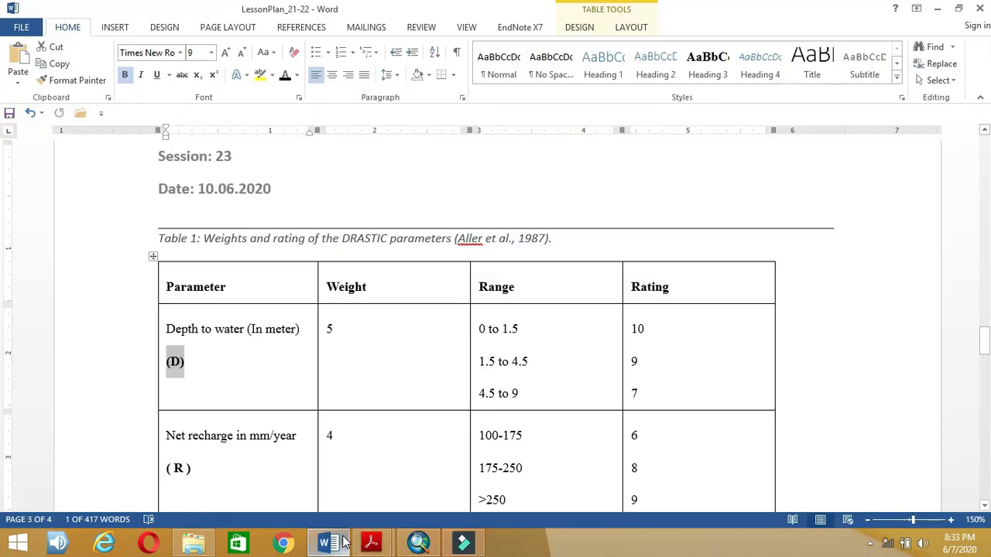
{"action": "left_click", "coordinate": [345, 541]}
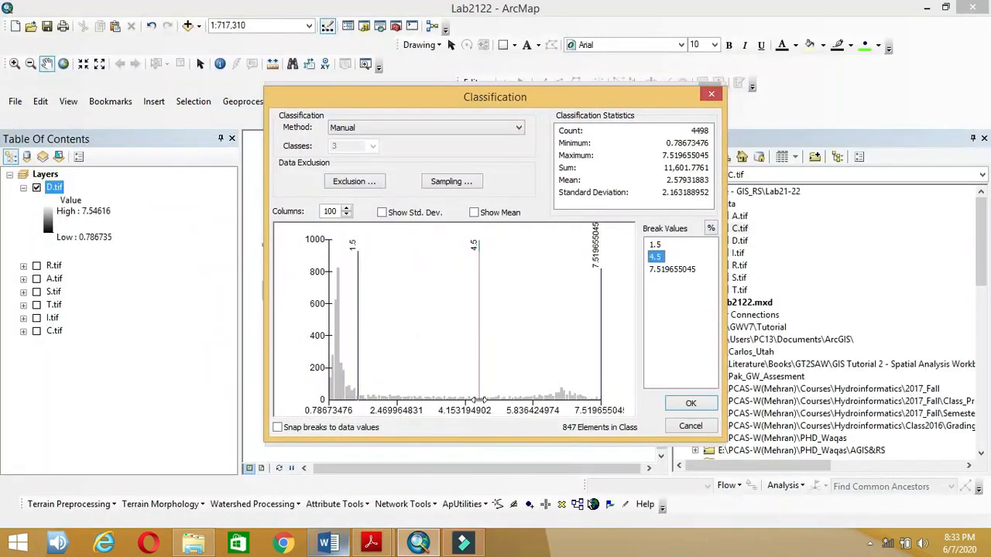
{"action": "left_click", "coordinate": [684, 404]}
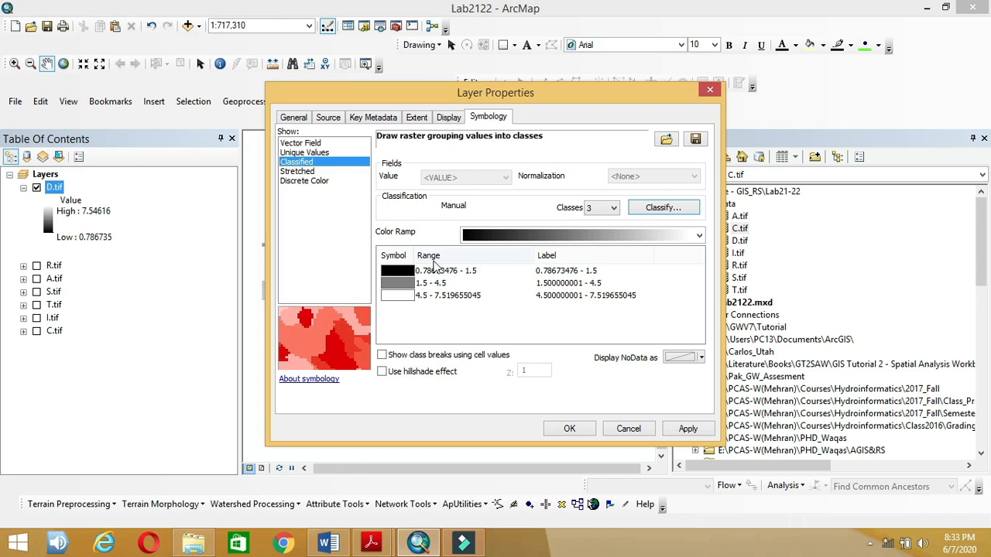
Step: Label the first depth class 0-1.5 and the third >4.500000001
{"action": "left_click", "coordinate": [564, 271]}
{"action": "left_click", "coordinate": [563, 270]}
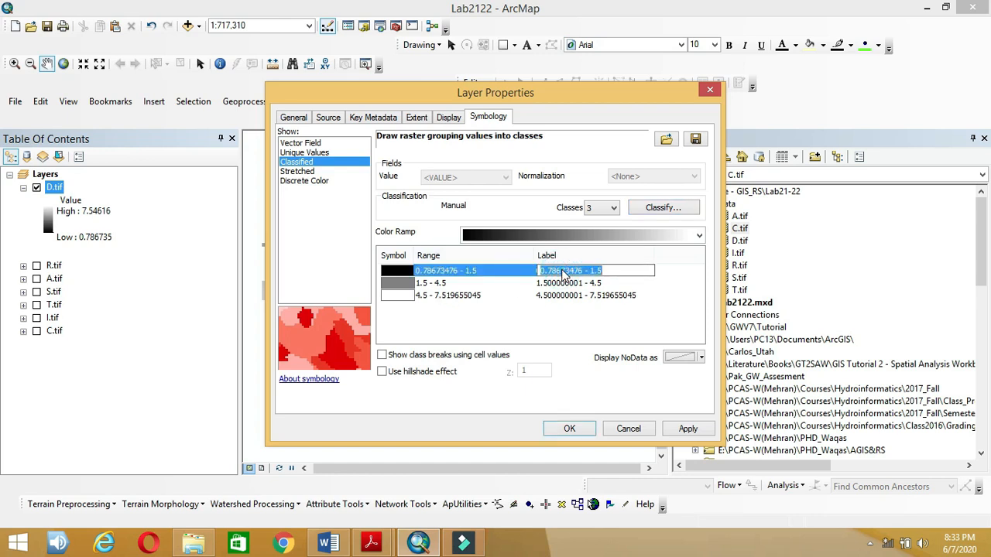
{"action": "type", "text": "0"}
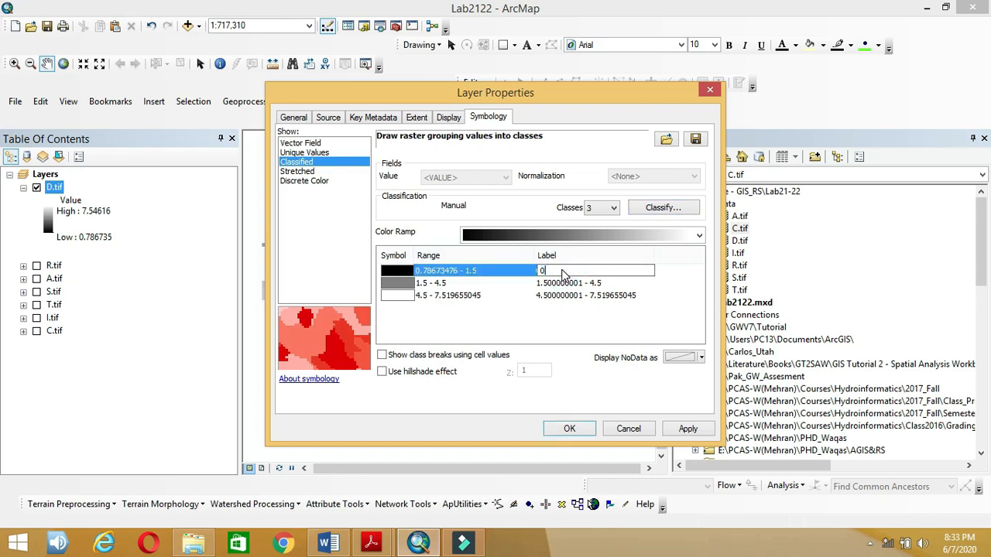
{"action": "type", "text": "-1.5"}
{"action": "left_click", "coordinate": [565, 283]}
{"action": "left_click", "coordinate": [565, 283]}
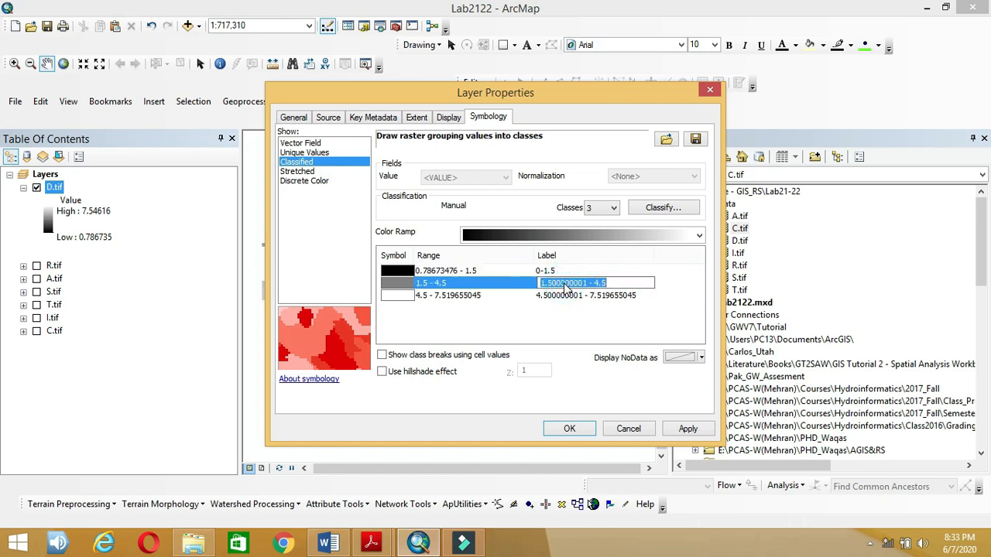
{"action": "left_click", "coordinate": [565, 296]}
{"action": "left_click", "coordinate": [565, 296]}
{"action": "left_click", "coordinate": [540, 296]}
{"action": "type", "text": ">"}
{"action": "left_click_drag", "start_coordinate": [595, 294], "coordinate": [654, 294]}
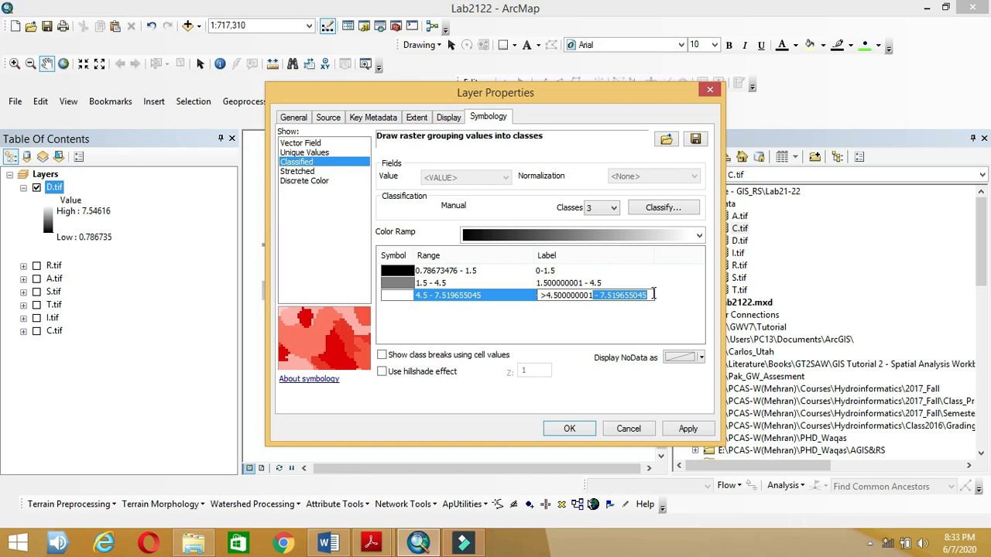
{"action": "key", "text": "BackSpace"}
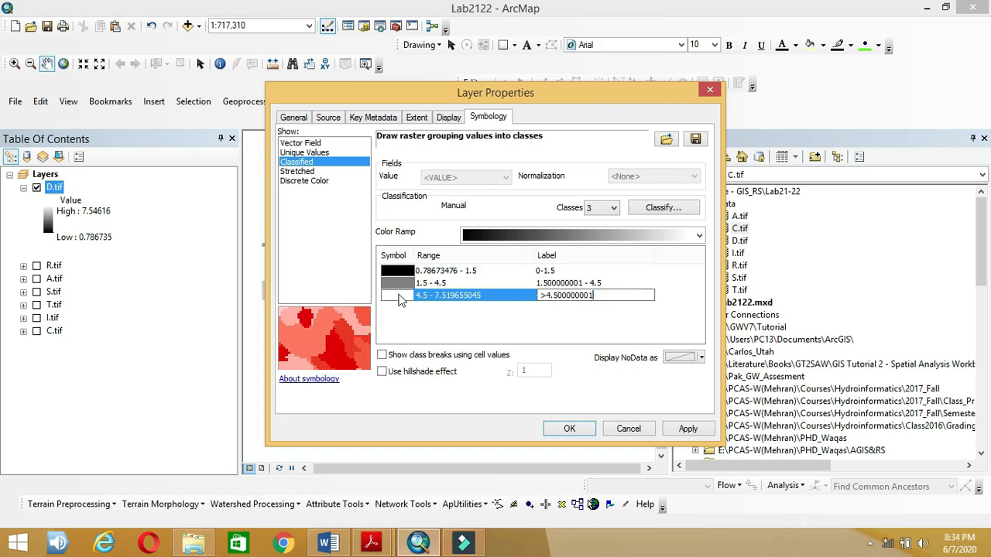
Step: Give D.tif's classes the green-yellow-red colour ramp and apply
{"action": "left_click", "coordinate": [526, 235]}
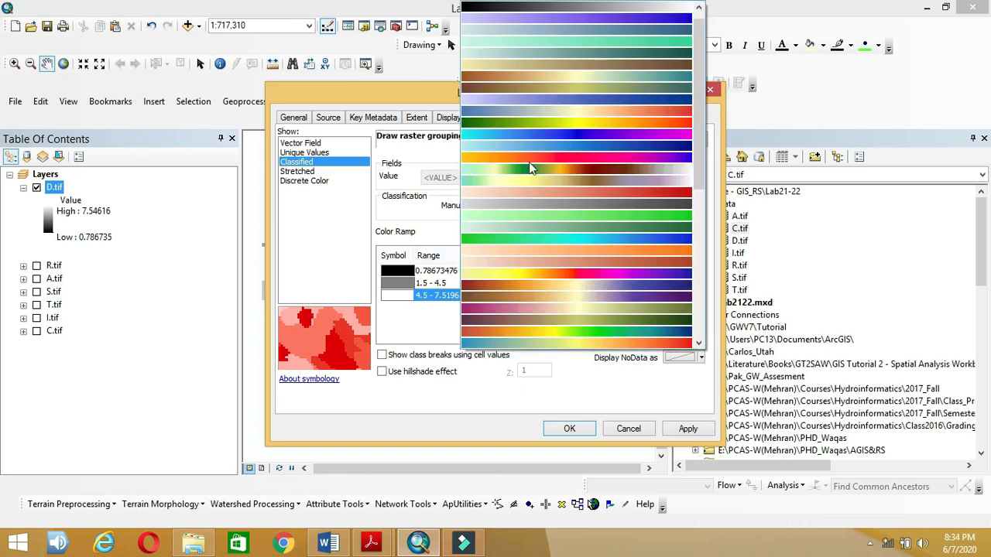
{"action": "left_click", "coordinate": [536, 124]}
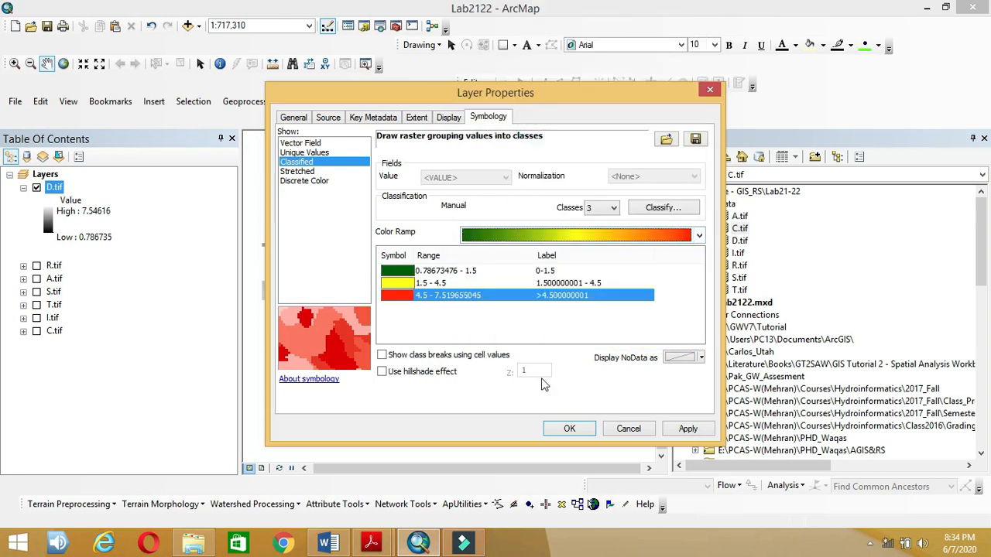
{"action": "left_click", "coordinate": [570, 430]}
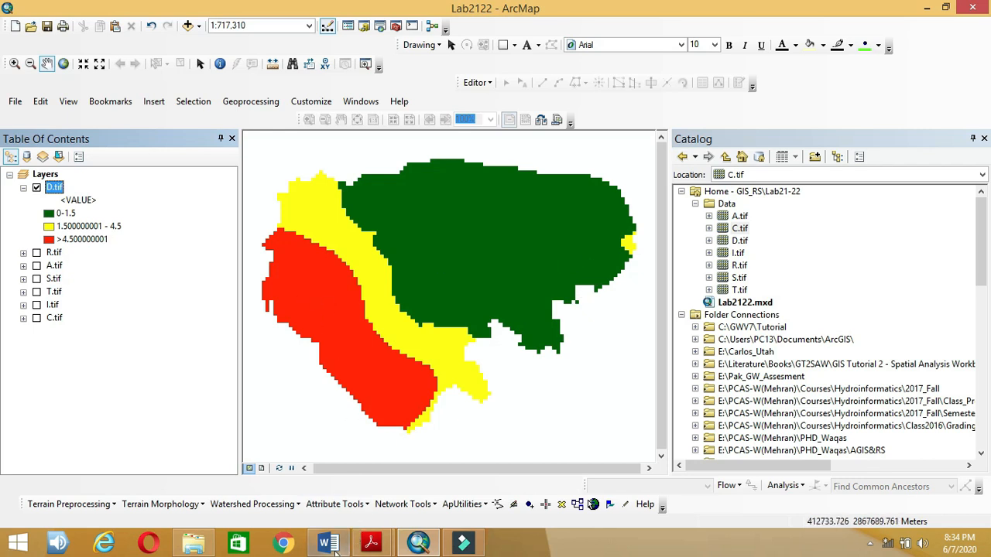
{"action": "left_click", "coordinate": [341, 542]}
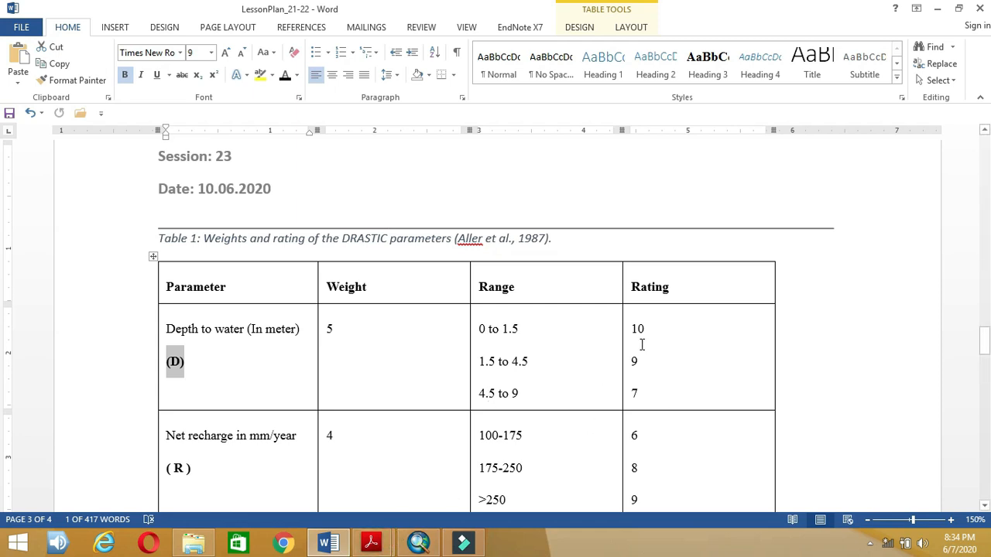
{"action": "left_click", "coordinate": [417, 542]}
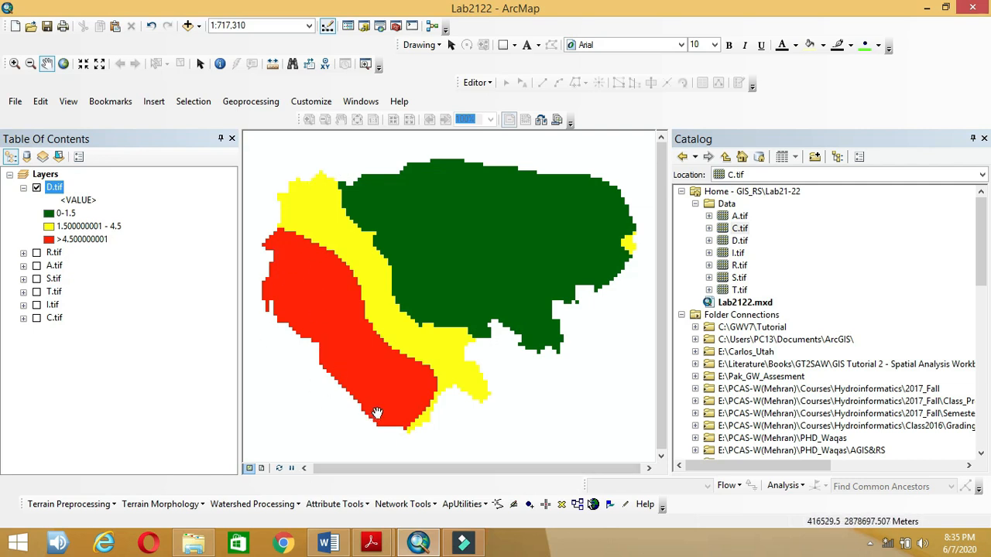
{"action": "left_click", "coordinate": [344, 546]}
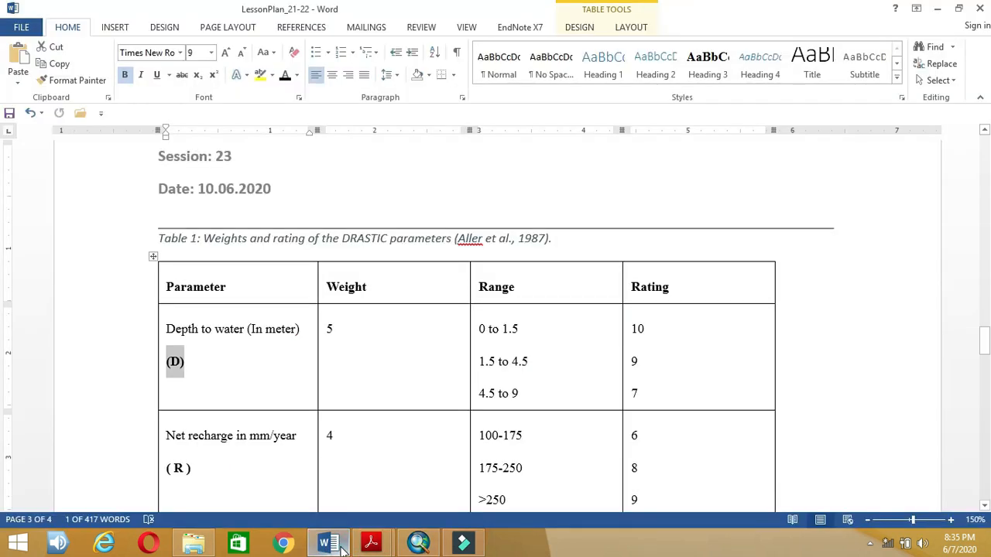
{"action": "left_click", "coordinate": [345, 546]}
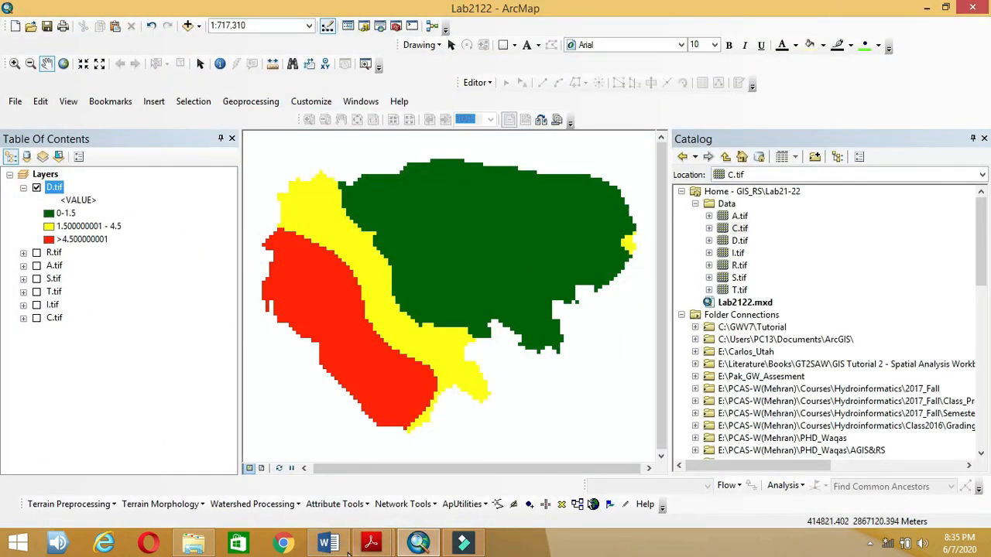
{"action": "left_click", "coordinate": [348, 552]}
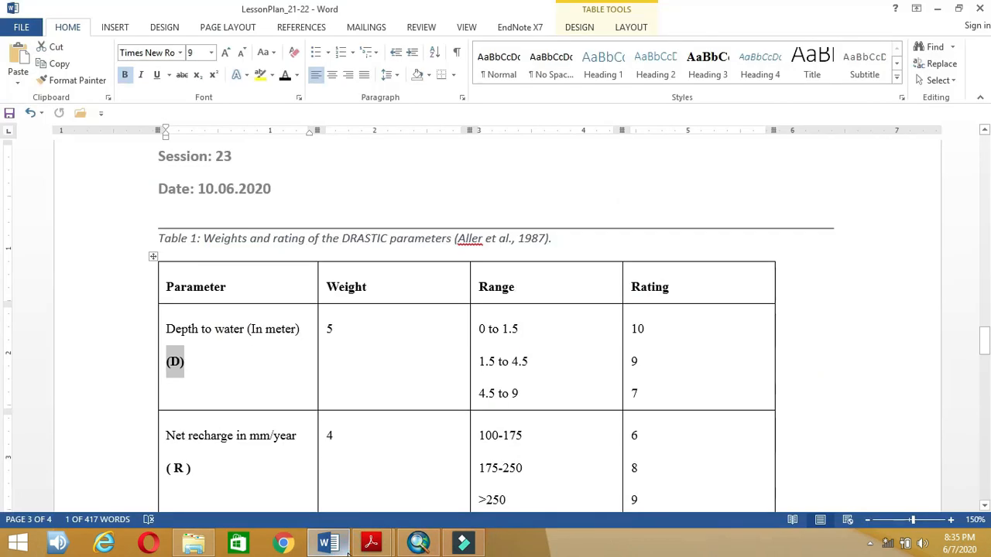
{"action": "left_click", "coordinate": [348, 551]}
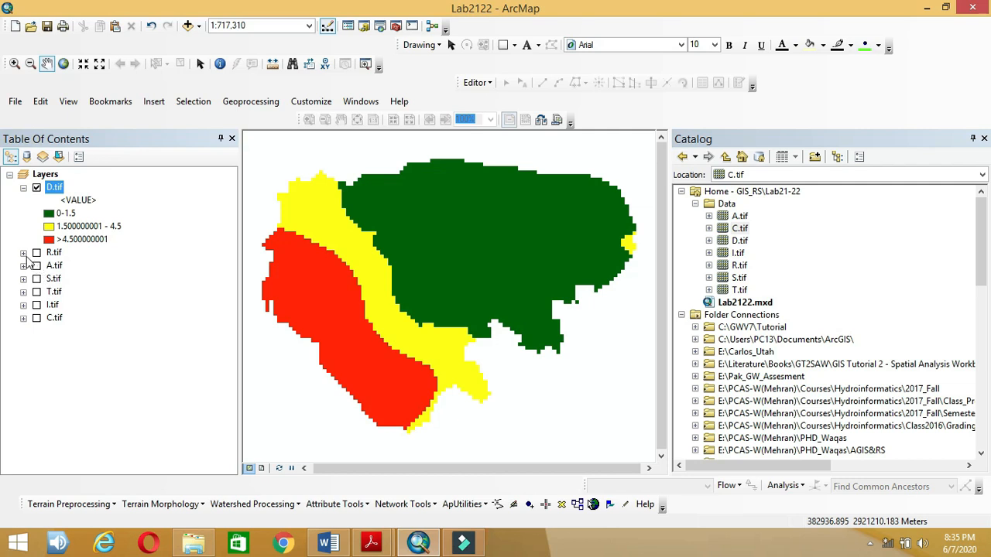
Step: Uncheck and collapse D.tif, then expand and check R.tif to display net recharge
{"action": "left_click", "coordinate": [37, 188]}
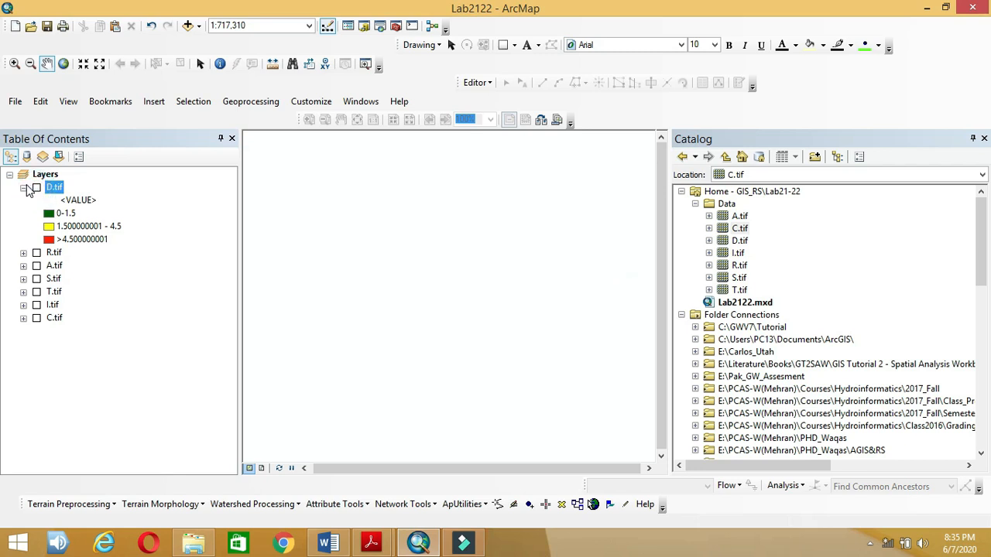
{"action": "left_click", "coordinate": [23, 187]}
{"action": "left_click", "coordinate": [23, 200]}
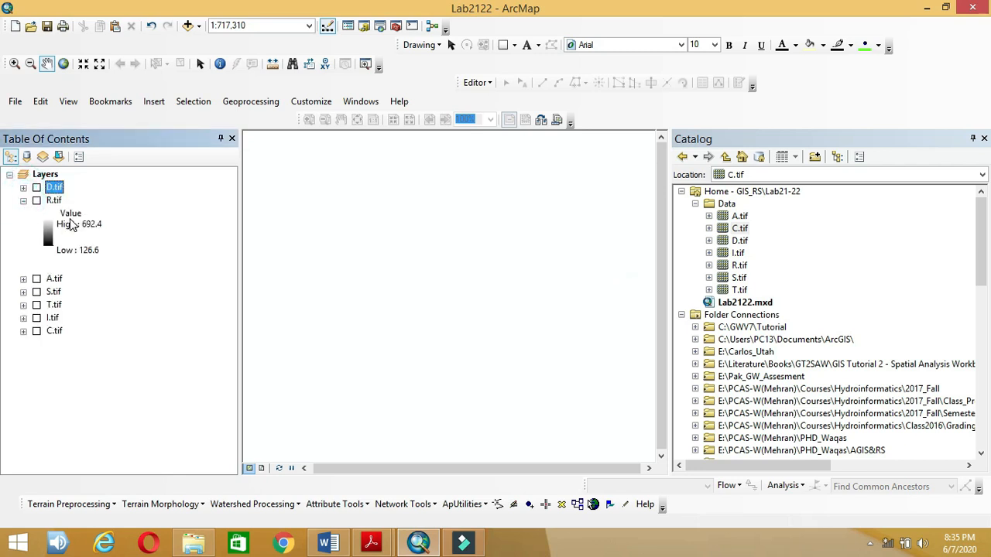
{"action": "left_click", "coordinate": [37, 200]}
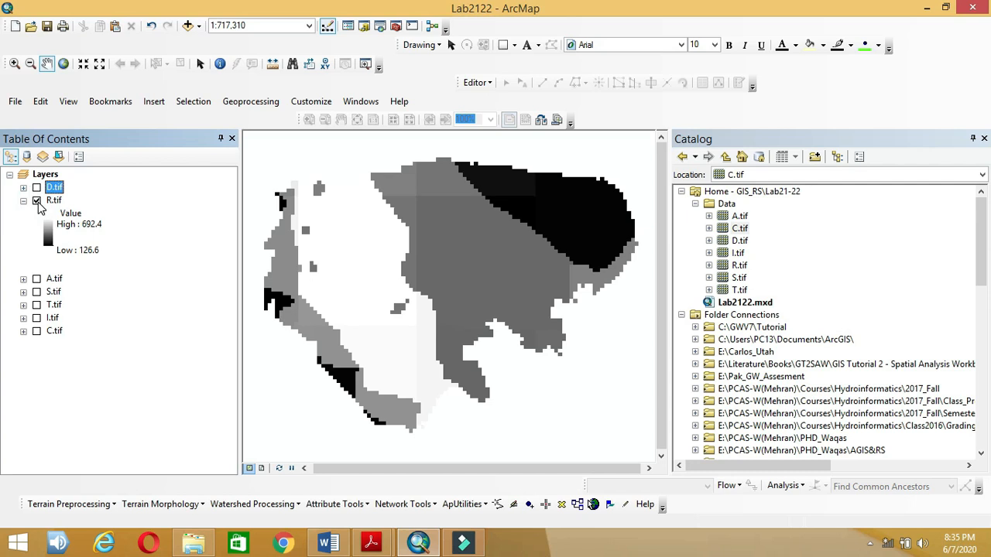
{"action": "mouse_move", "coordinate": [387, 548]}
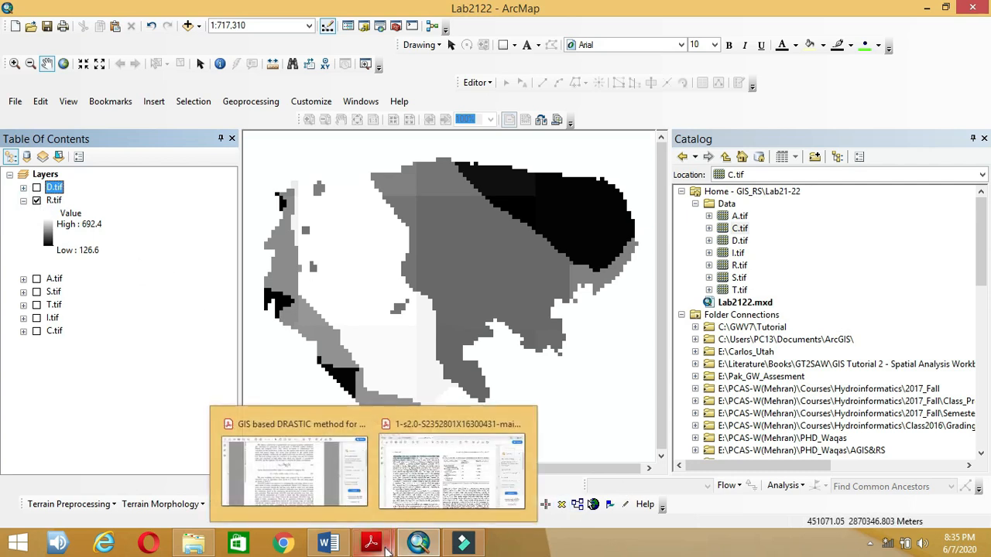
{"action": "left_click", "coordinate": [419, 546]}
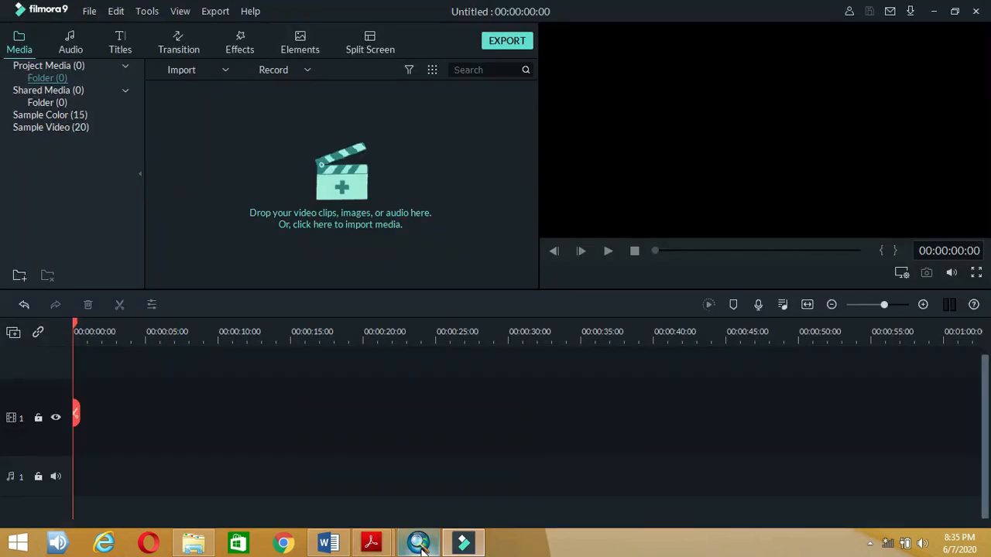
{"action": "left_click", "coordinate": [420, 547]}
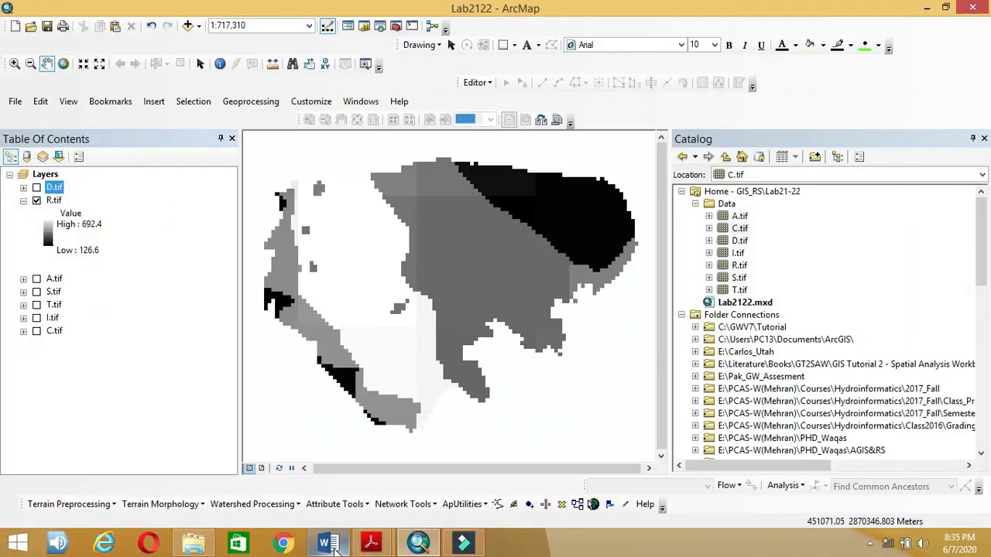
{"action": "left_click", "coordinate": [330, 545]}
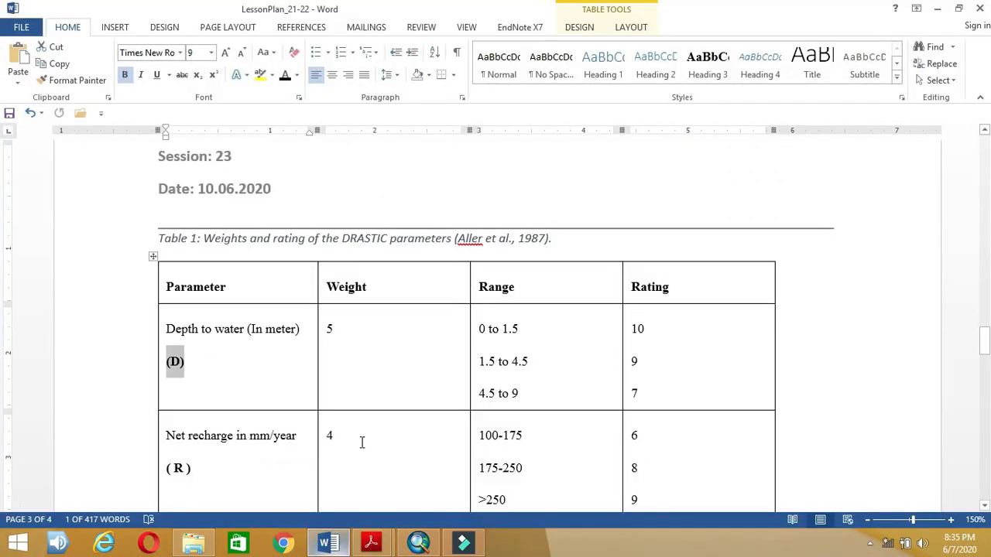
{"action": "scroll", "coordinate": [362, 442], "scroll_direction": "down", "scroll_amount": 3}
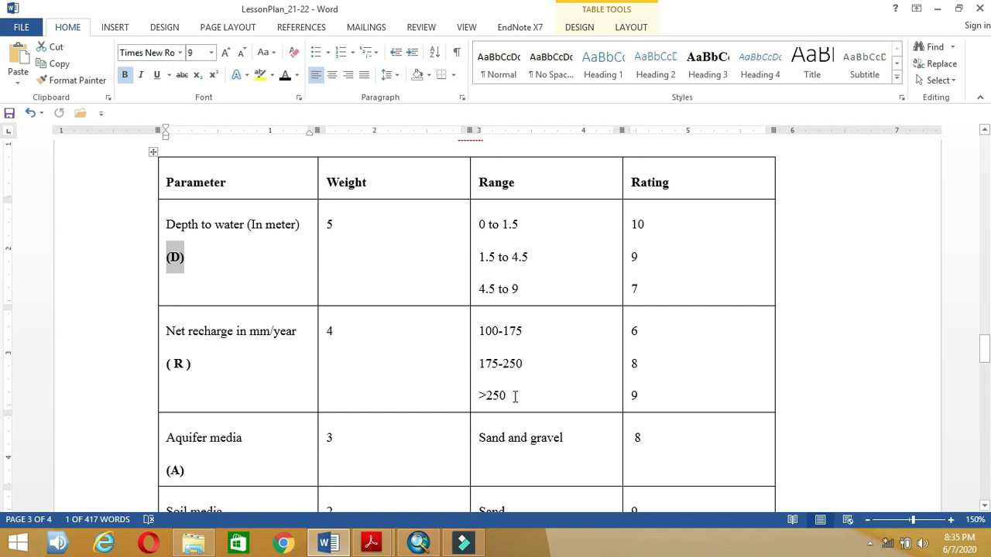
{"action": "left_click_drag", "start_coordinate": [250, 331], "coordinate": [292, 333]}
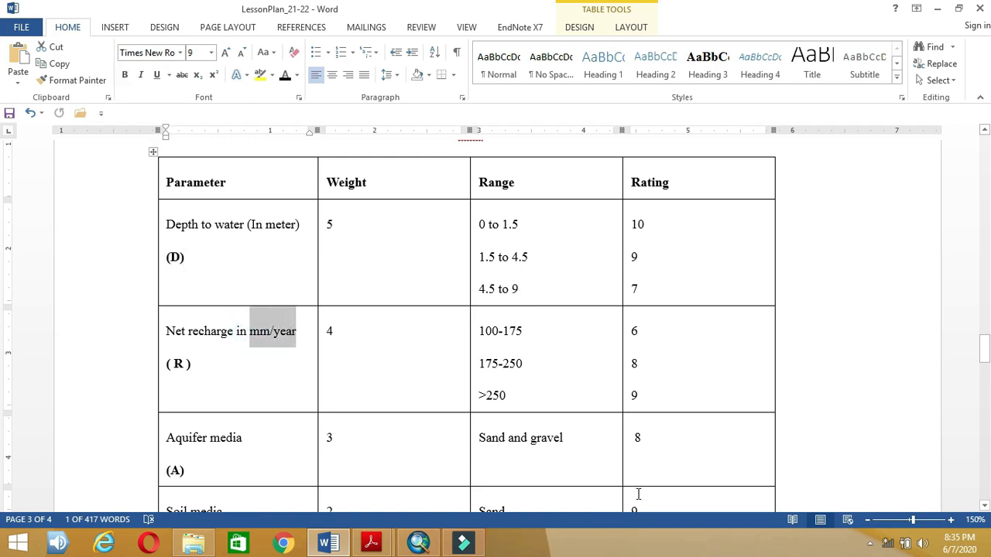
{"action": "left_click", "coordinate": [545, 419]}
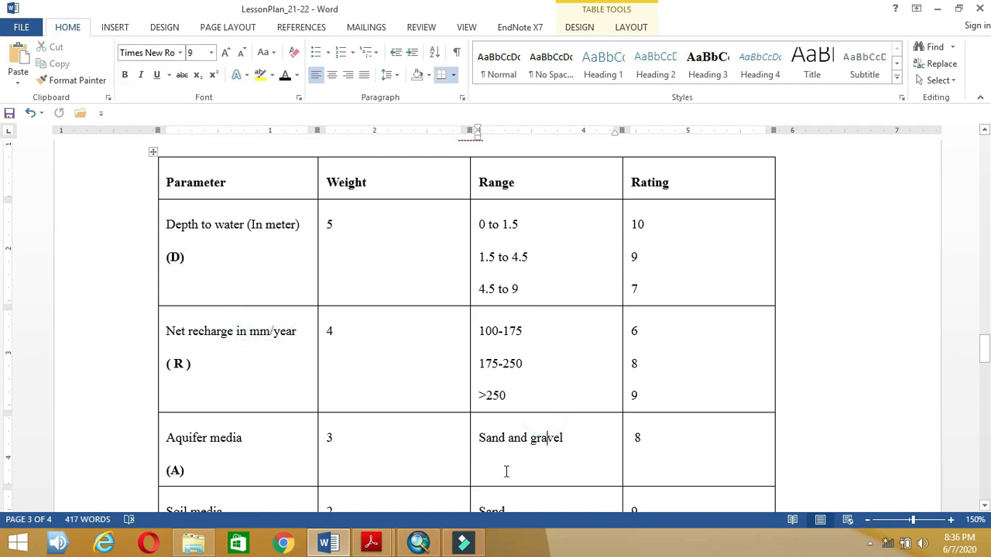
{"action": "left_click", "coordinate": [412, 546]}
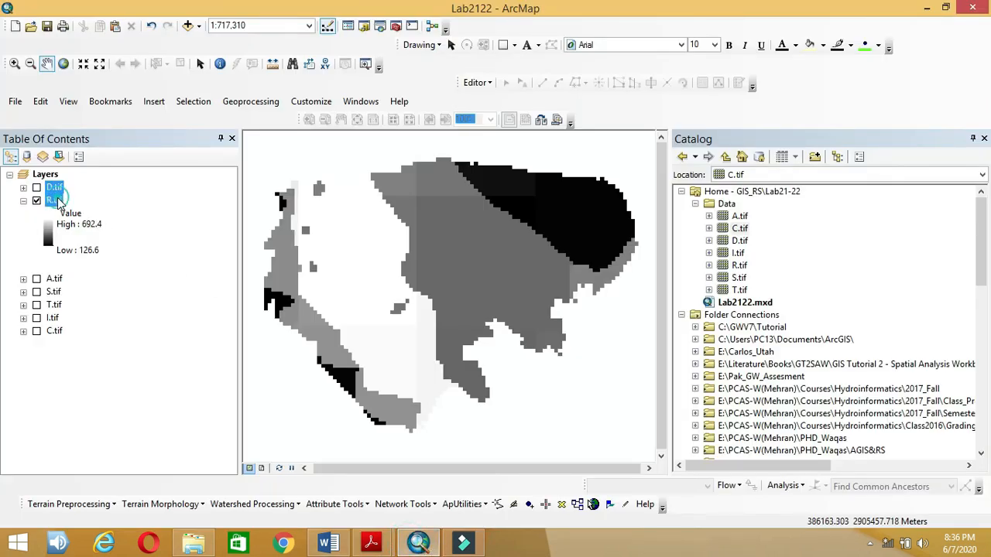
Step: Switch R.tif's symbology to Classified with 3 classes using the Manual method
{"action": "right_click", "coordinate": [56, 201]}
{"action": "left_click", "coordinate": [104, 411]}
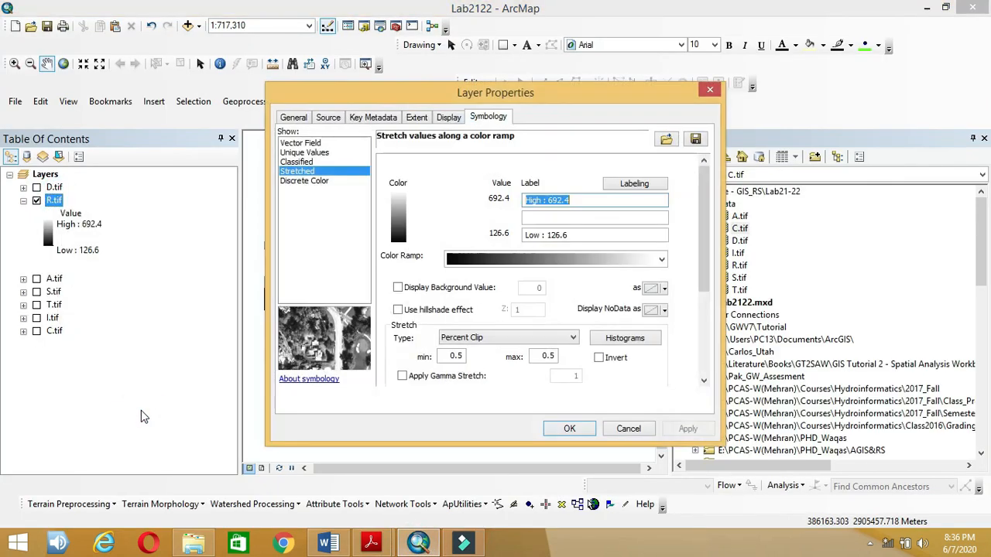
{"action": "left_click", "coordinate": [331, 163]}
{"action": "left_click", "coordinate": [596, 208]}
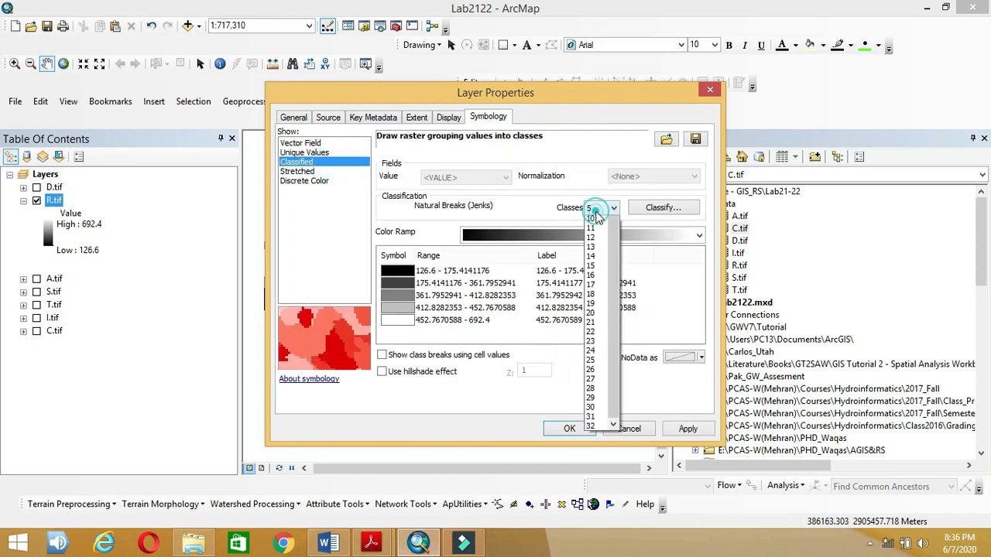
{"action": "left_click", "coordinate": [591, 222]}
{"action": "left_click", "coordinate": [652, 216]}
{"action": "left_click", "coordinate": [405, 128]}
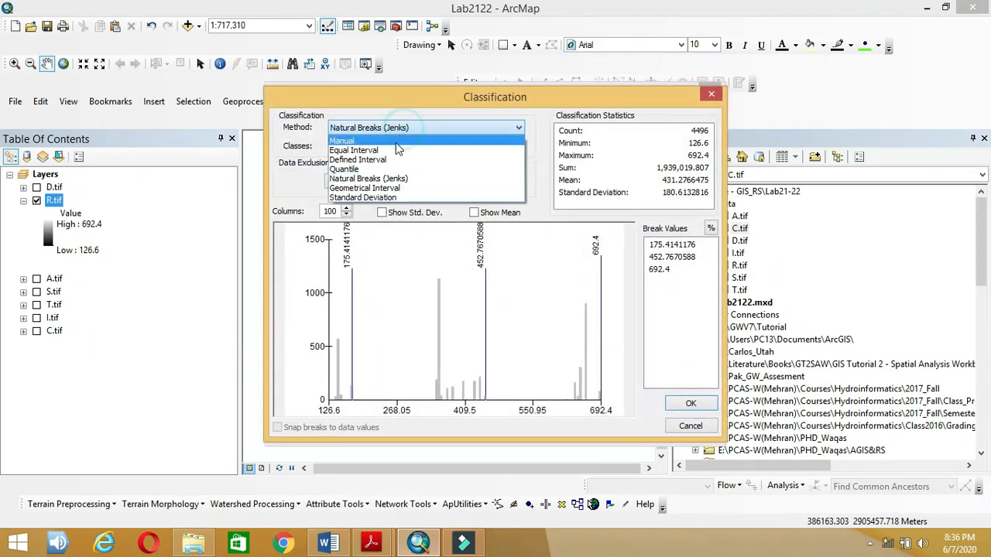
{"action": "left_click", "coordinate": [395, 144]}
Step: Set the manual class breaks to 175 and 250 after checking the recharge ranges in Word
{"action": "left_click", "coordinate": [328, 544]}
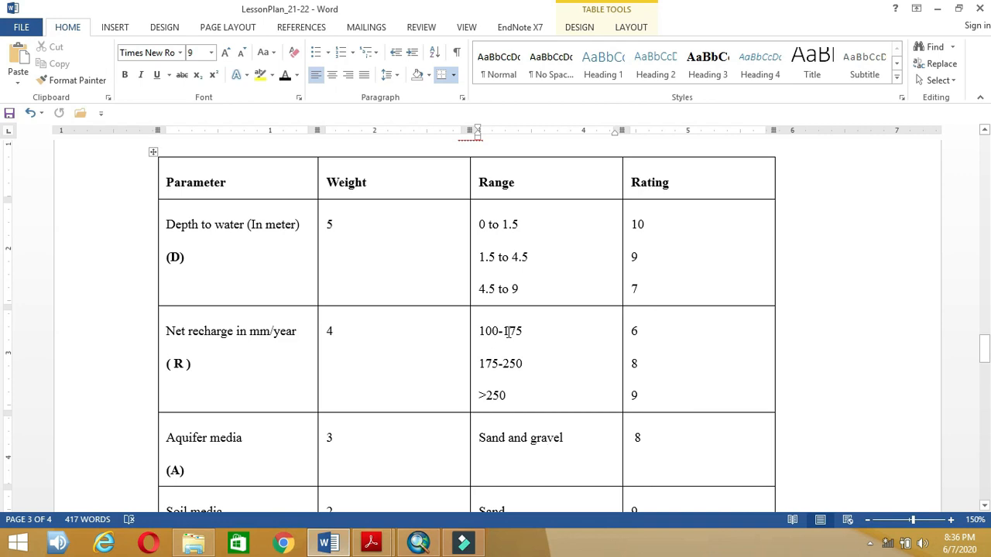
{"action": "left_click", "coordinate": [328, 544]}
{"action": "left_click", "coordinate": [672, 244]}
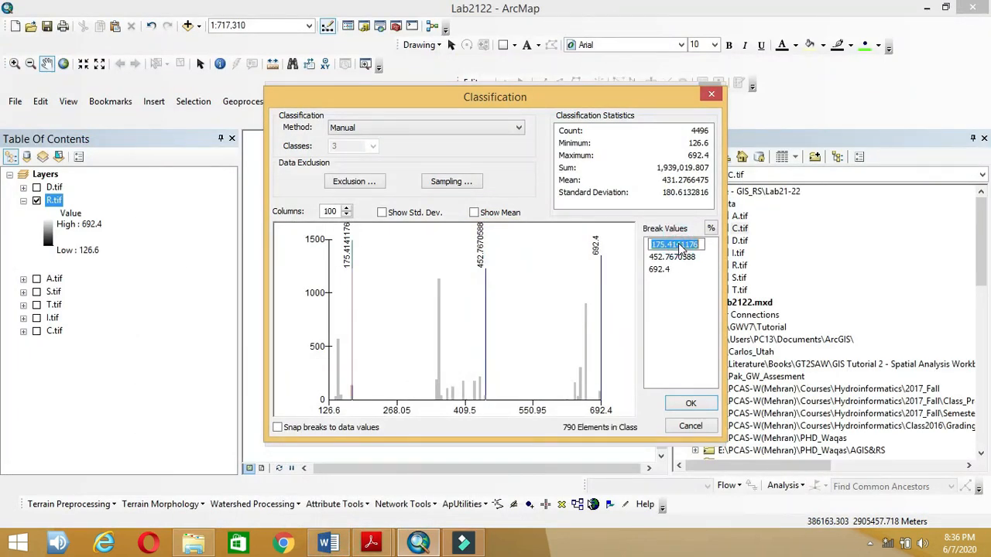
{"action": "left_click", "coordinate": [330, 544]}
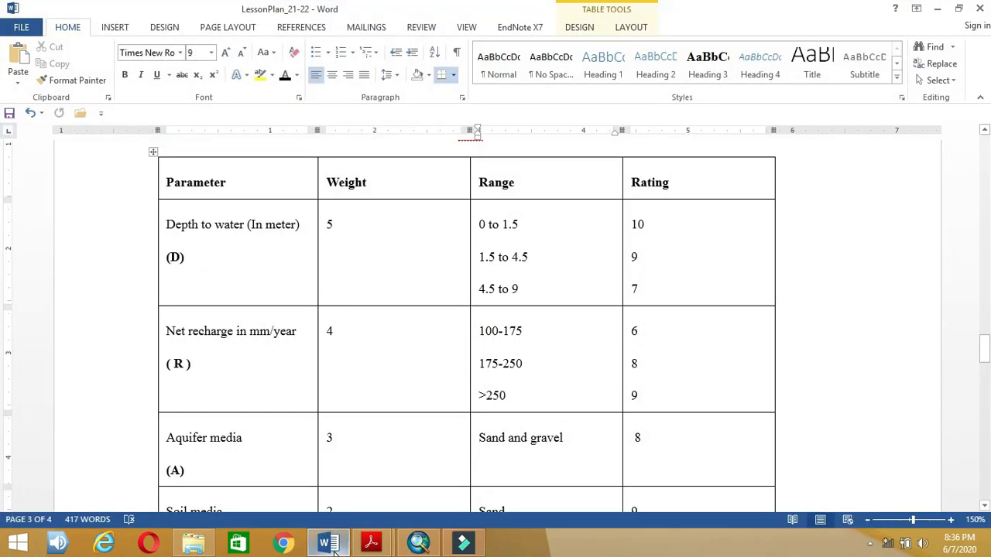
{"action": "left_click", "coordinate": [330, 544]}
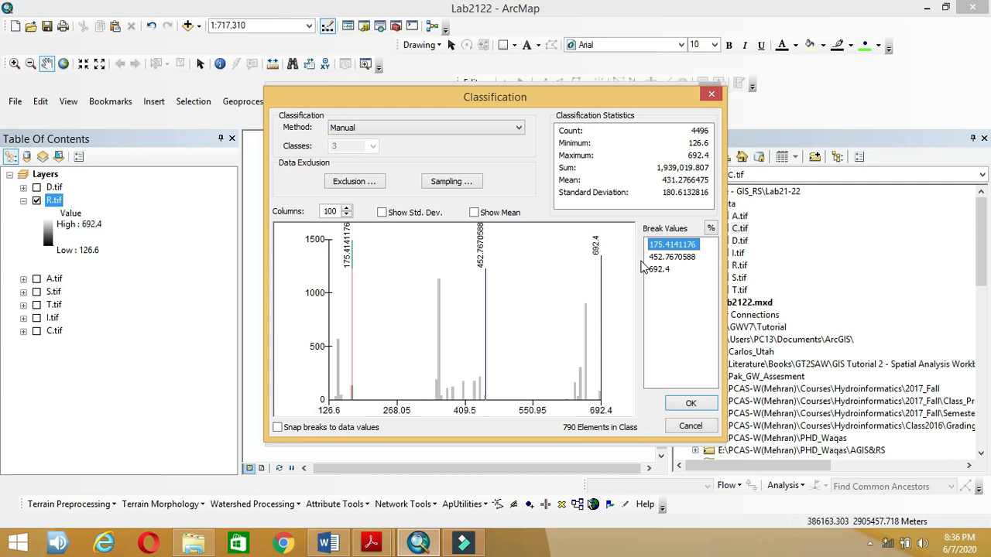
{"action": "left_click", "coordinate": [666, 245]}
{"action": "type", "text": "1"}
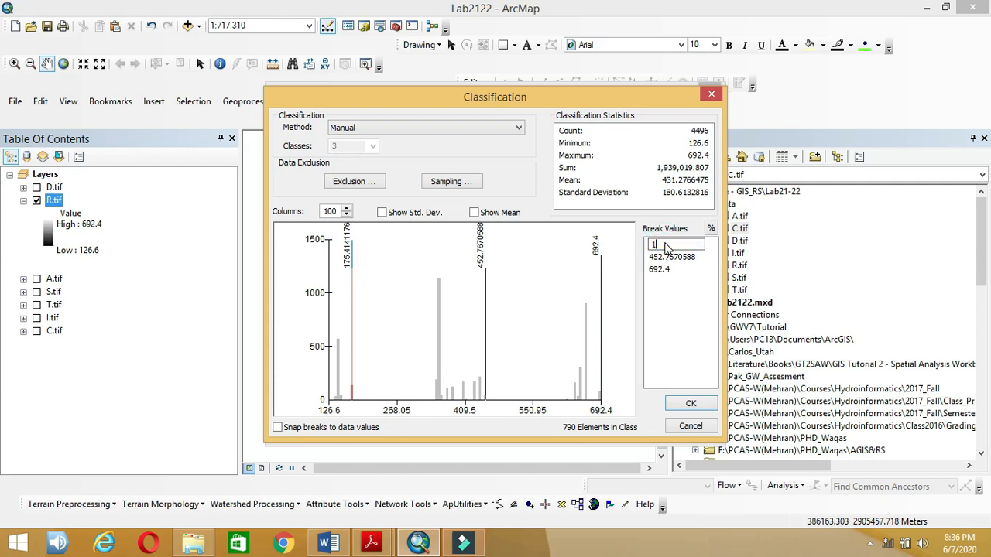
{"action": "type", "text": "75"}
{"action": "left_click", "coordinate": [663, 257]}
{"action": "left_click", "coordinate": [663, 257]}
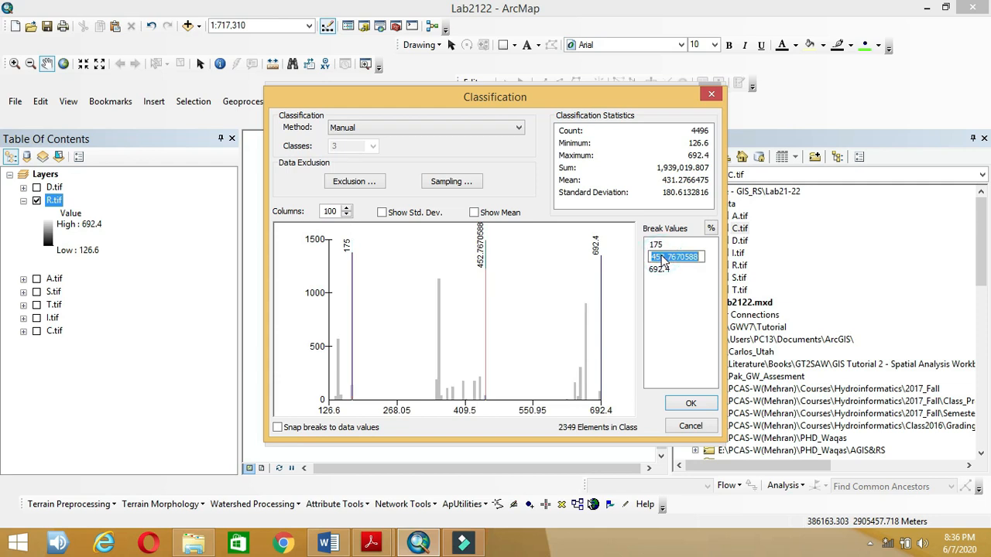
{"action": "type", "text": "250"}
{"action": "key", "text": "Return"}
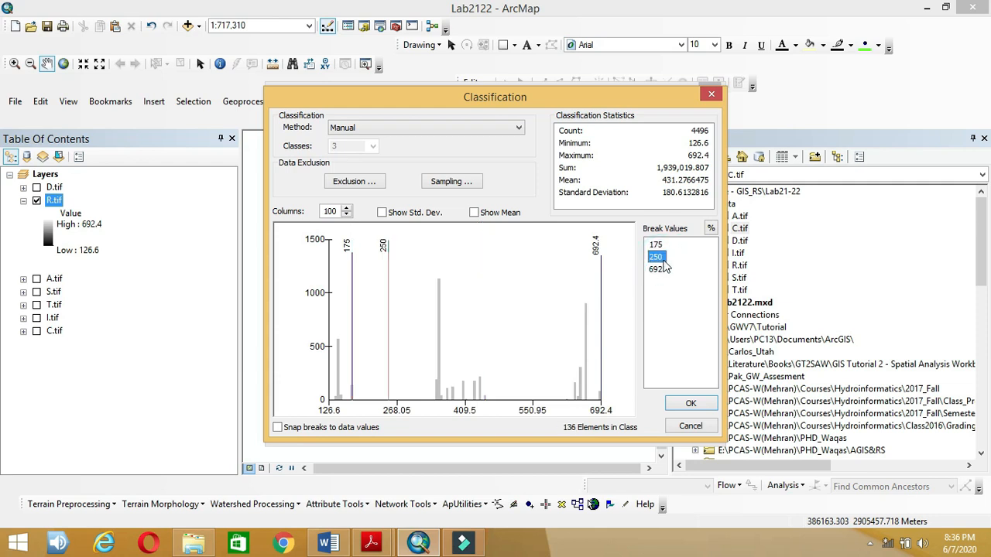
{"action": "left_click", "coordinate": [690, 403]}
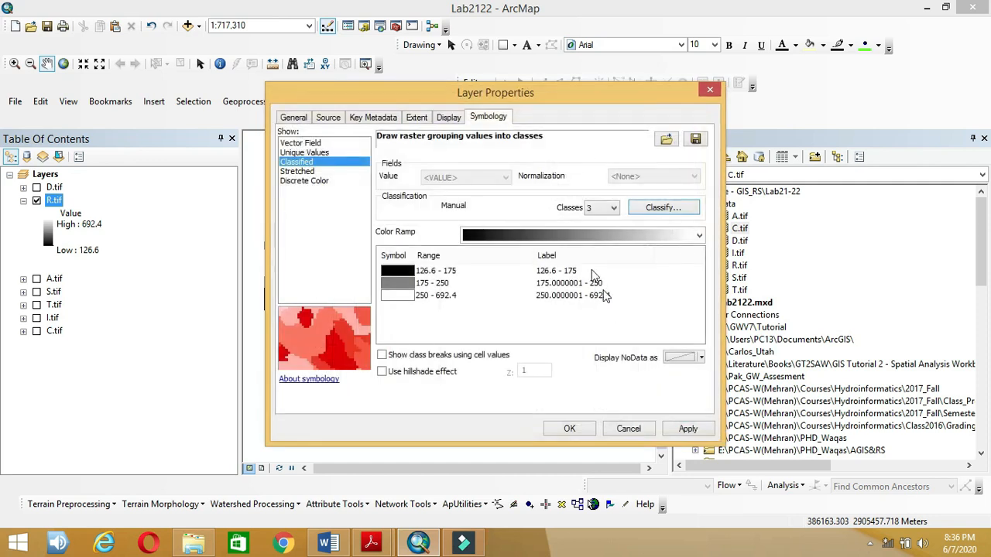
Step: Apply the green-yellow-red colour ramp, adjust the first class label, and apply the symbology
{"action": "left_click", "coordinate": [582, 234]}
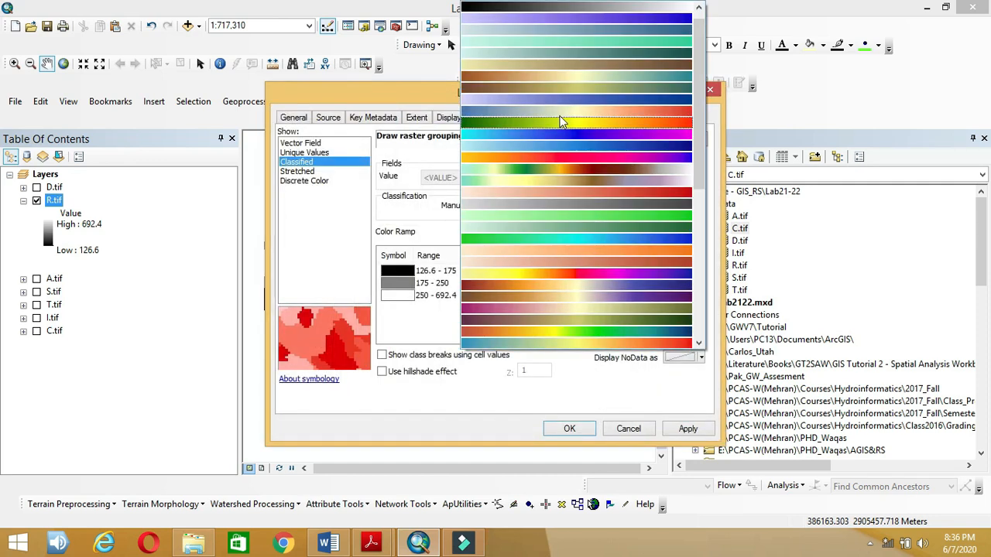
{"action": "left_click", "coordinate": [562, 122]}
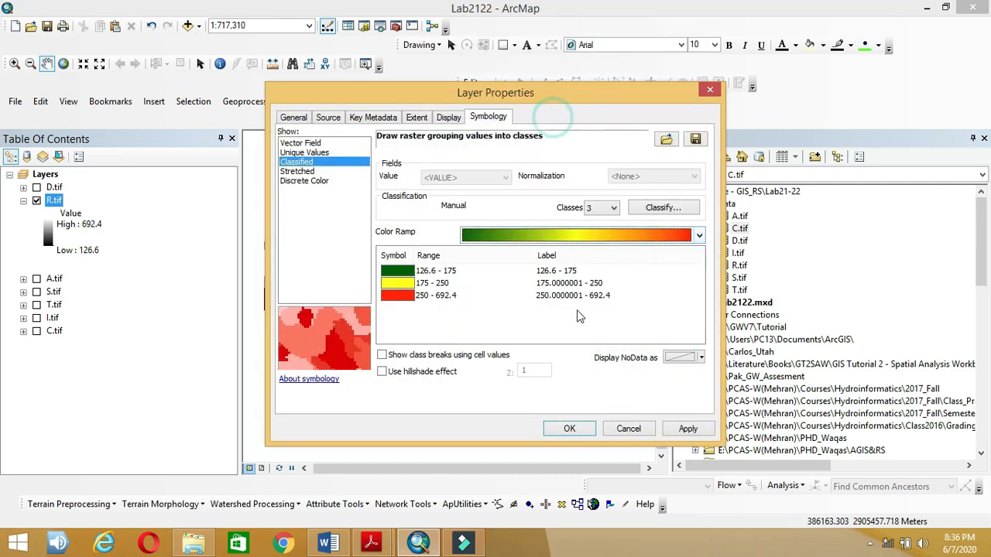
{"action": "left_click", "coordinate": [560, 271]}
{"action": "left_click", "coordinate": [331, 544]}
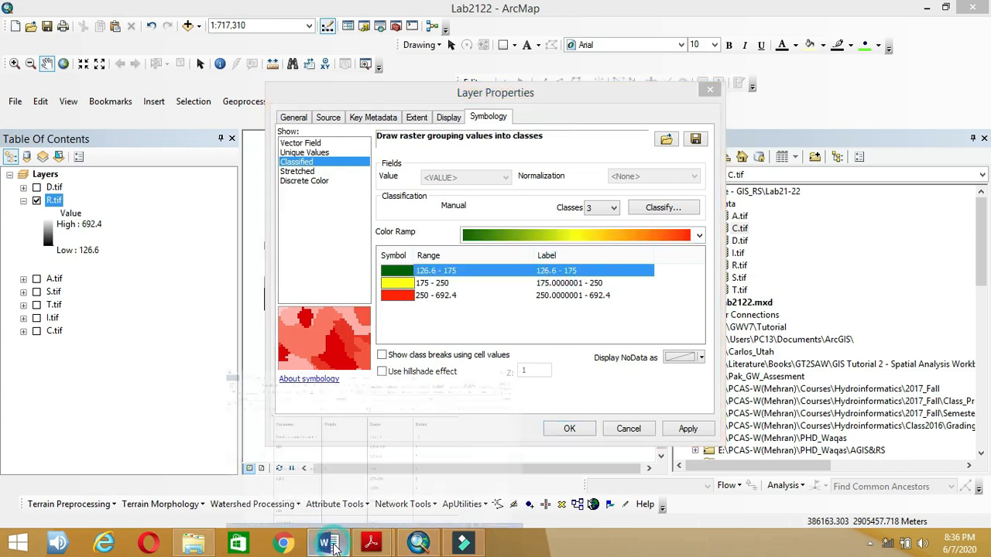
{"action": "left_click", "coordinate": [332, 544]}
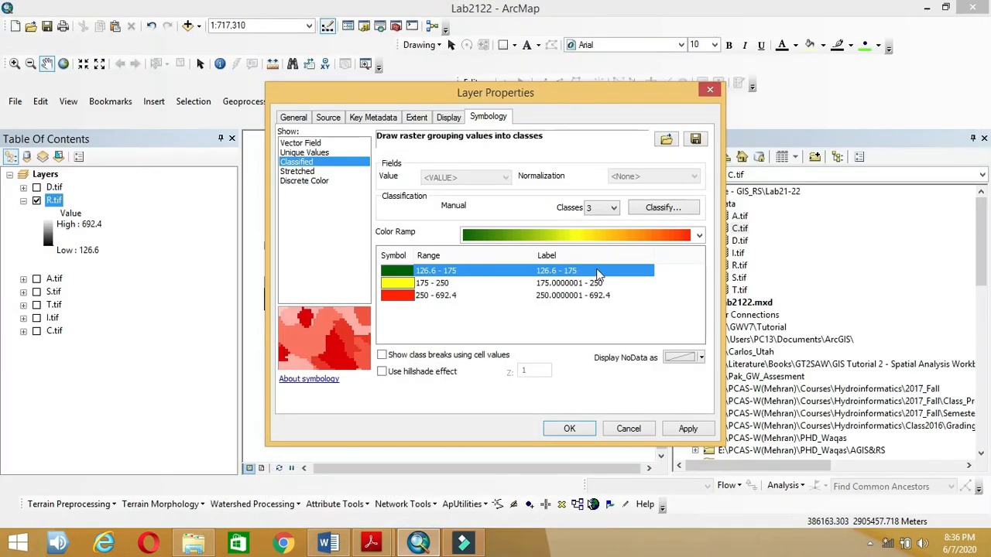
{"action": "left_click", "coordinate": [594, 273]}
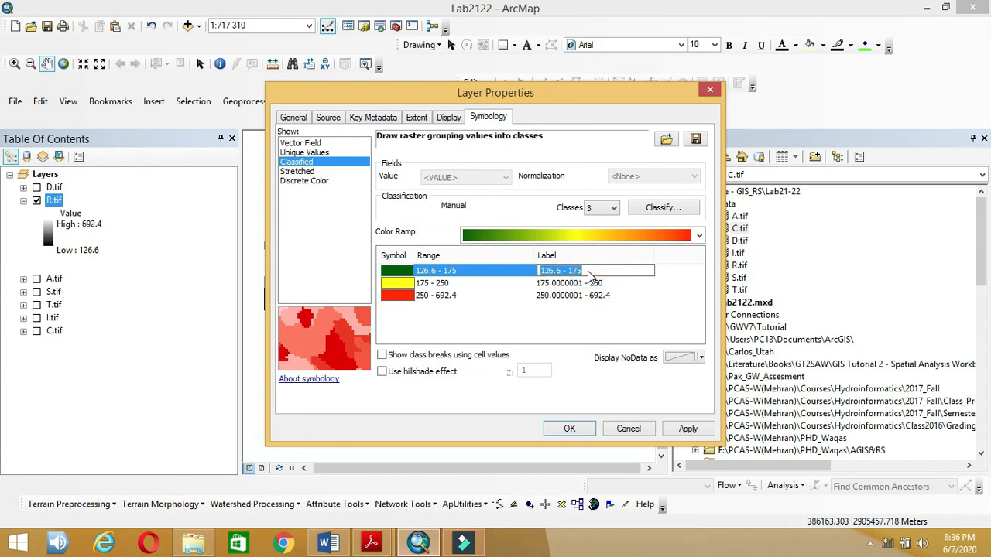
{"action": "left_click", "coordinate": [564, 287]}
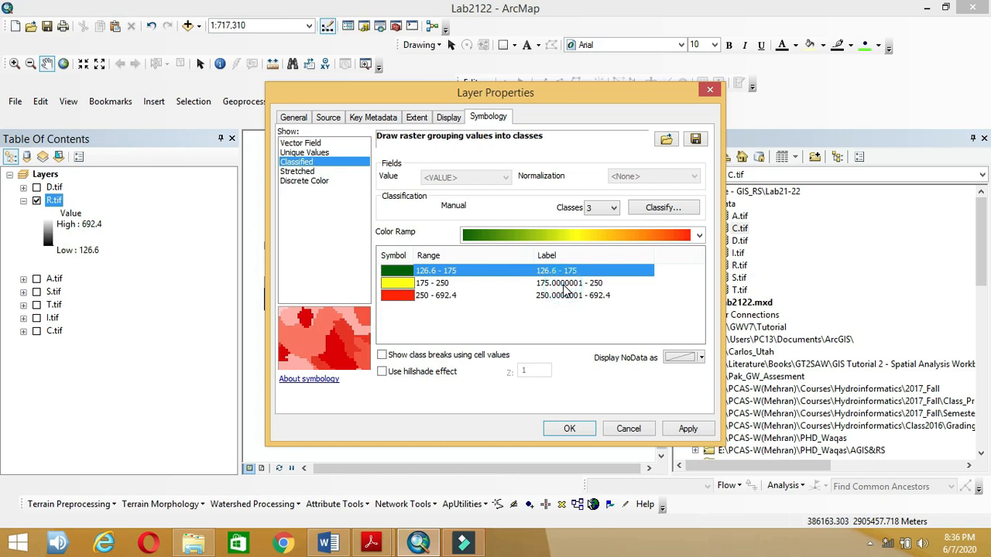
{"action": "left_click", "coordinate": [569, 428]}
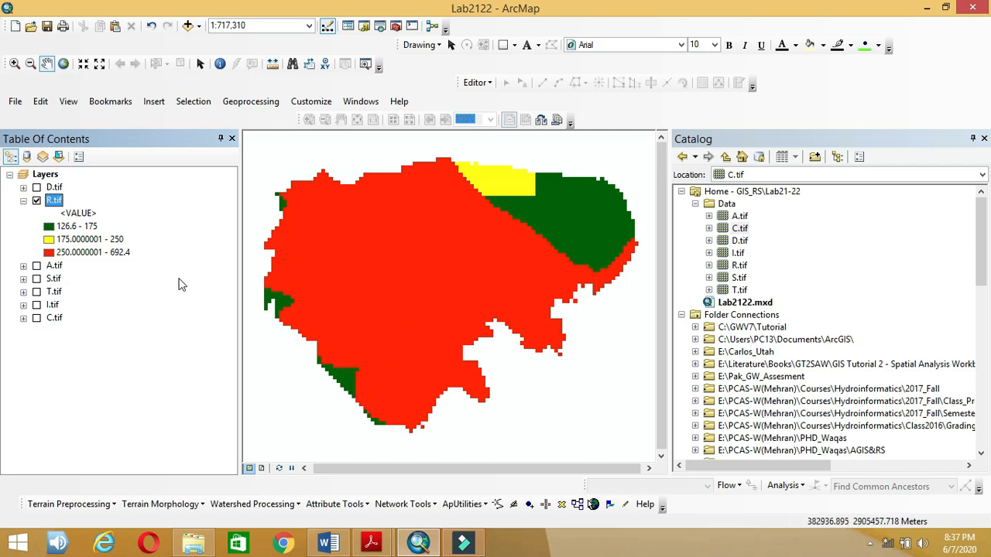
Step: Collapse and hide R.tif, then turn on A.tif in the Table Of Contents
{"action": "left_click", "coordinate": [24, 201]}
{"action": "left_click", "coordinate": [36, 200]}
{"action": "left_click", "coordinate": [36, 213]}
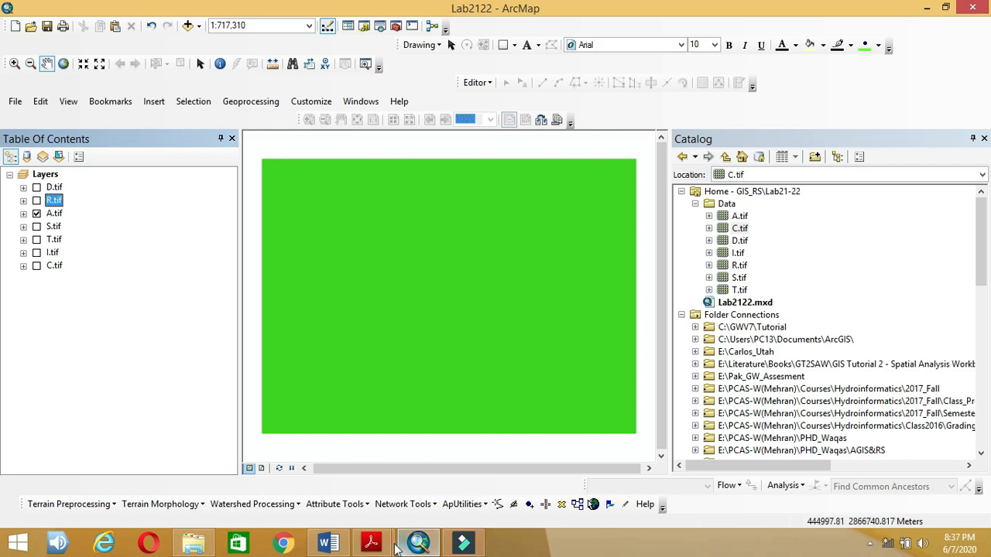
{"action": "mouse_move", "coordinate": [337, 552]}
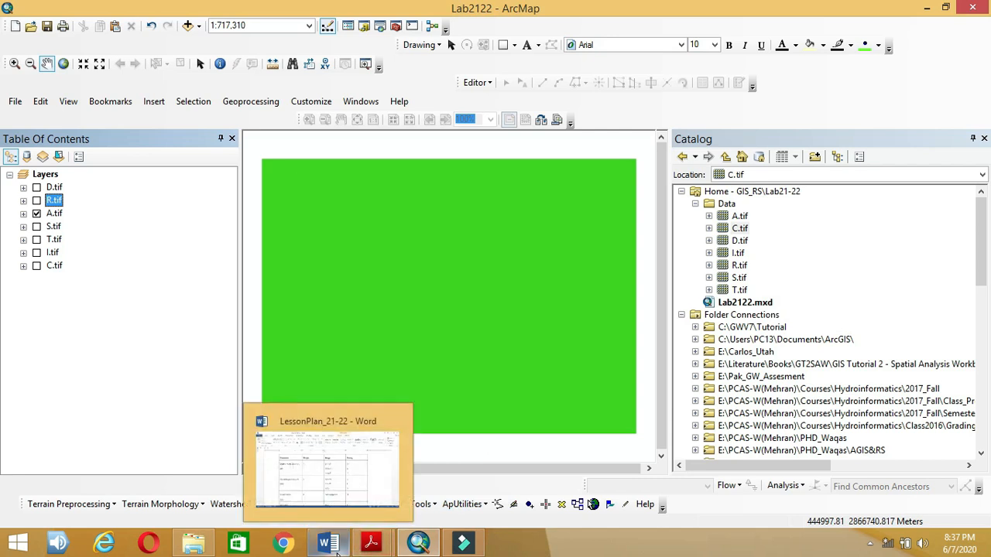
{"action": "left_click", "coordinate": [337, 553]}
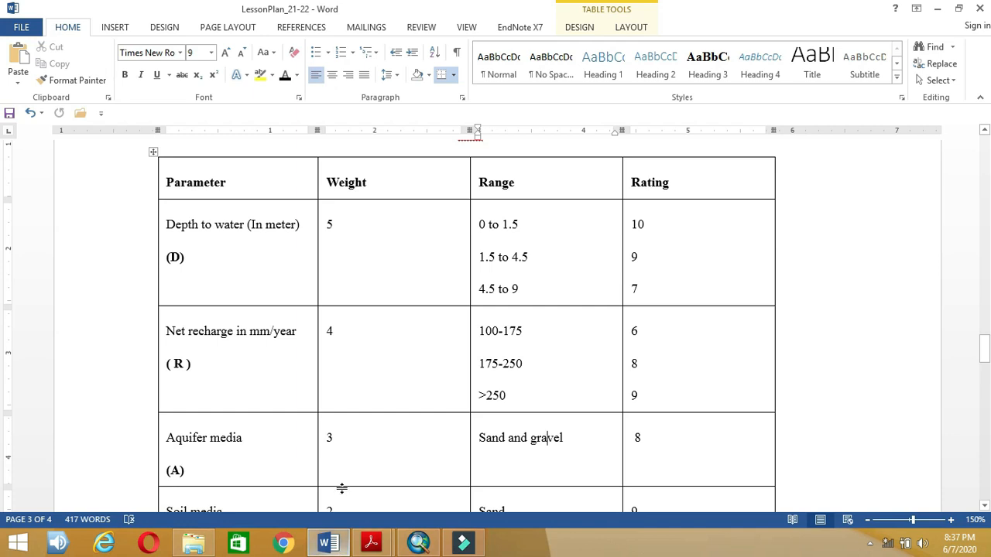
{"action": "scroll", "coordinate": [458, 305], "scroll_direction": "down", "scroll_amount": 4}
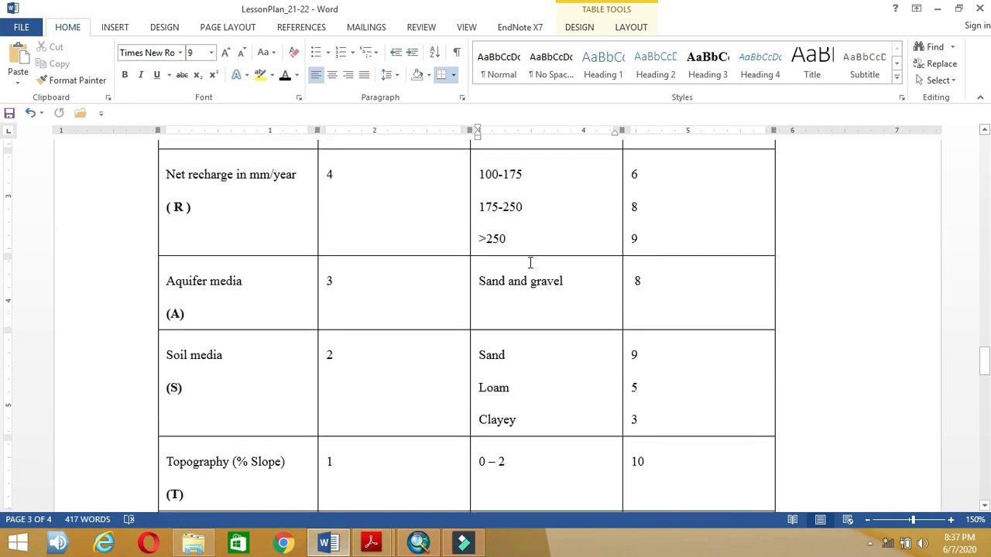
{"action": "left_click", "coordinate": [329, 545]}
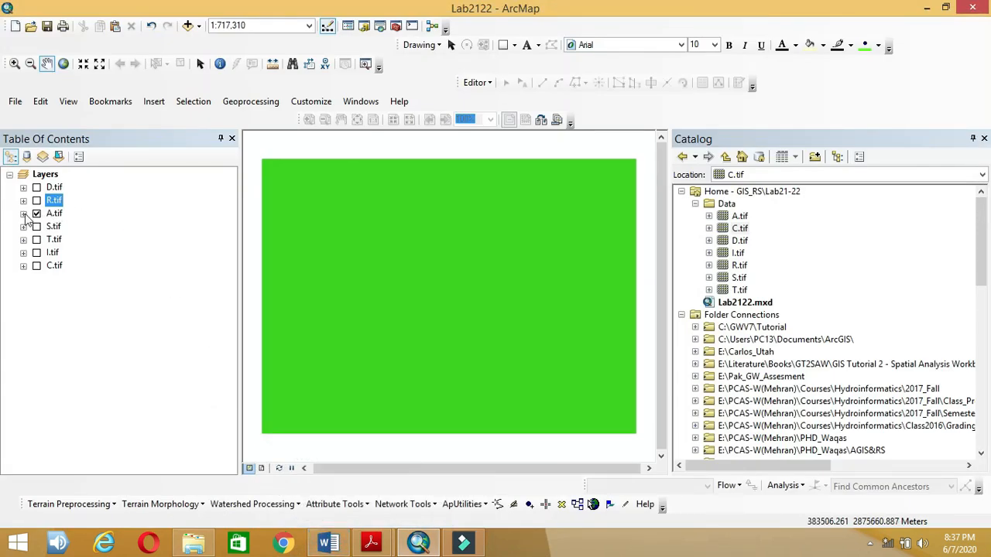
Step: Hide A.tif and show S.tif with its legend of classes 1, 2 and 3 expanded
{"action": "left_click", "coordinate": [24, 215]}
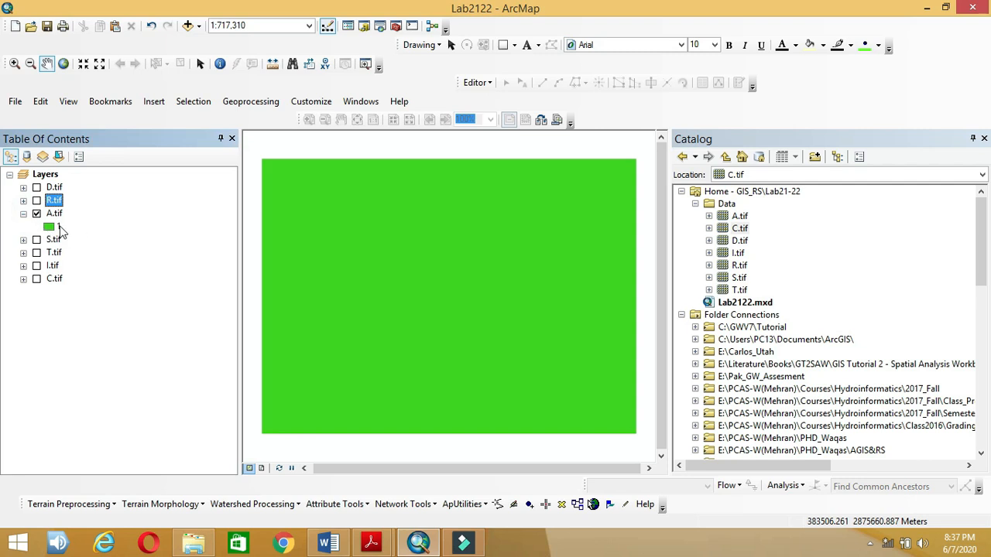
{"action": "left_click", "coordinate": [24, 213]}
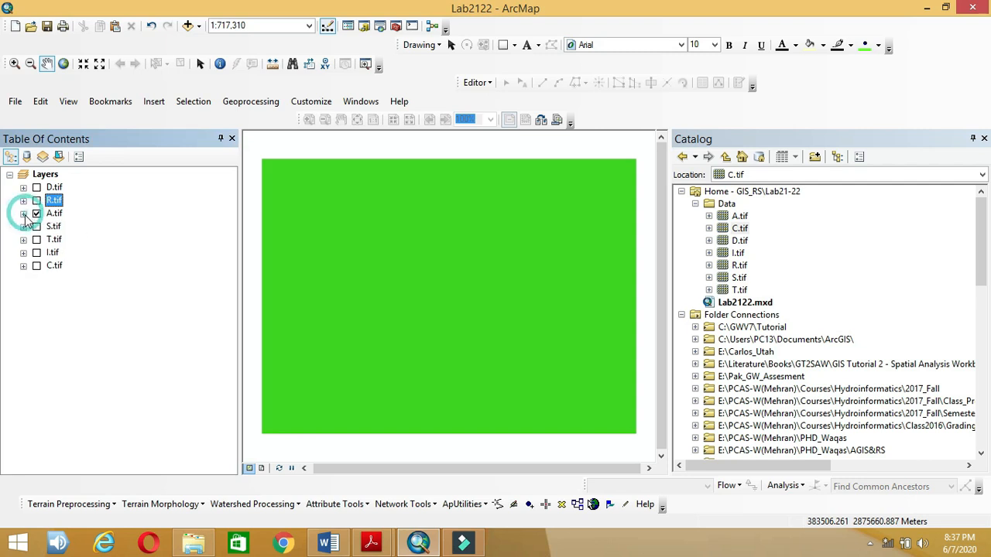
{"action": "left_click", "coordinate": [35, 215]}
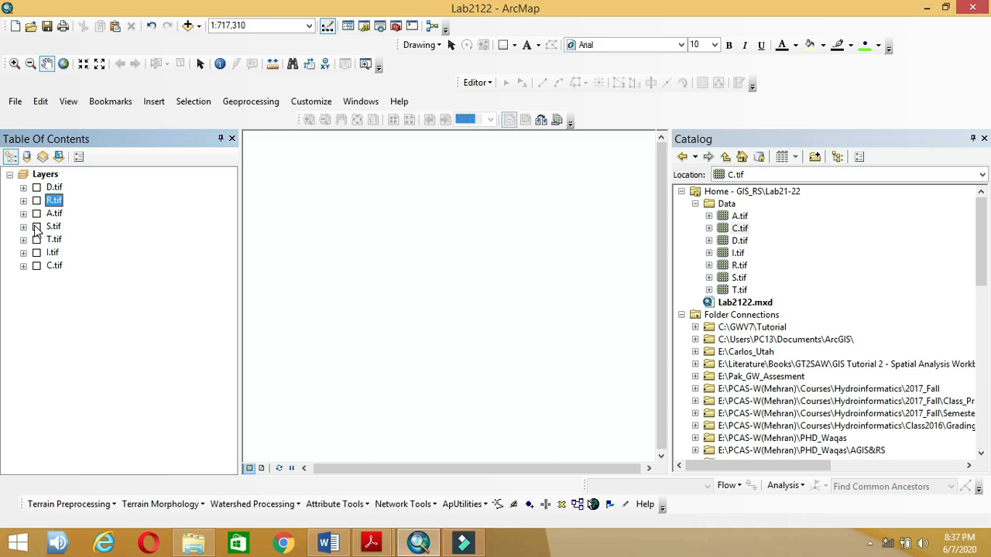
{"action": "left_click", "coordinate": [37, 227]}
{"action": "left_click", "coordinate": [23, 226]}
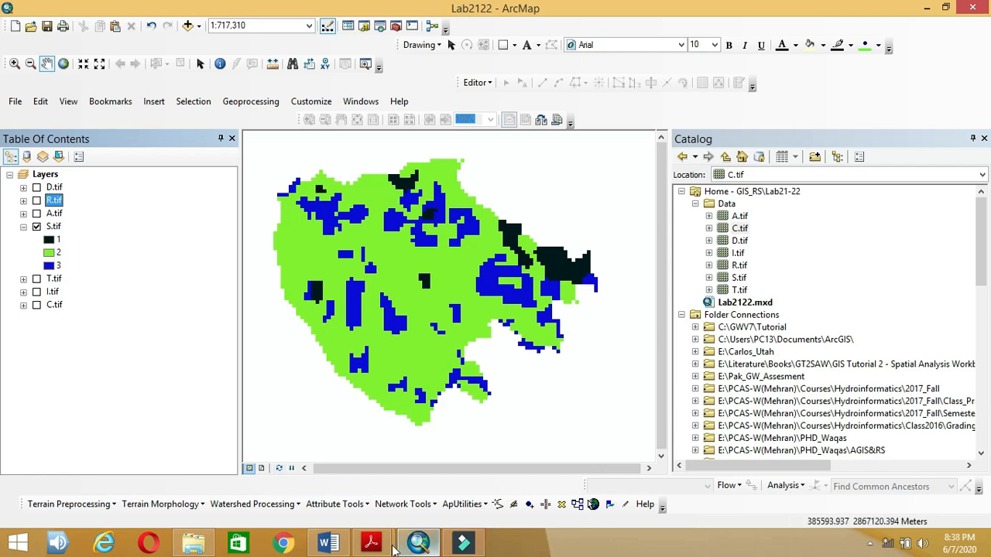
Step: Review the rating table in Word, then open the Lab21-22 folder in File Explorer
{"action": "left_click", "coordinate": [328, 543]}
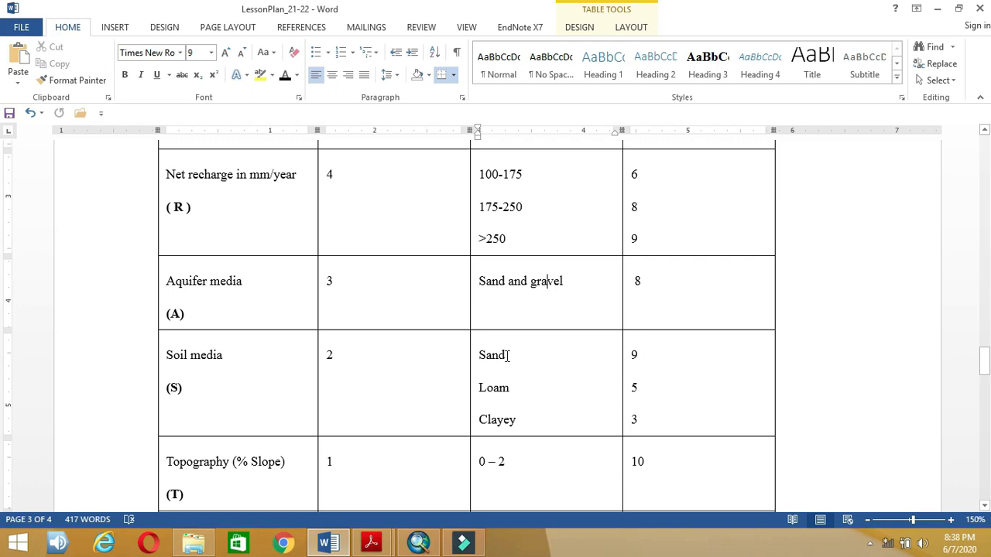
{"action": "left_click", "coordinate": [339, 549]}
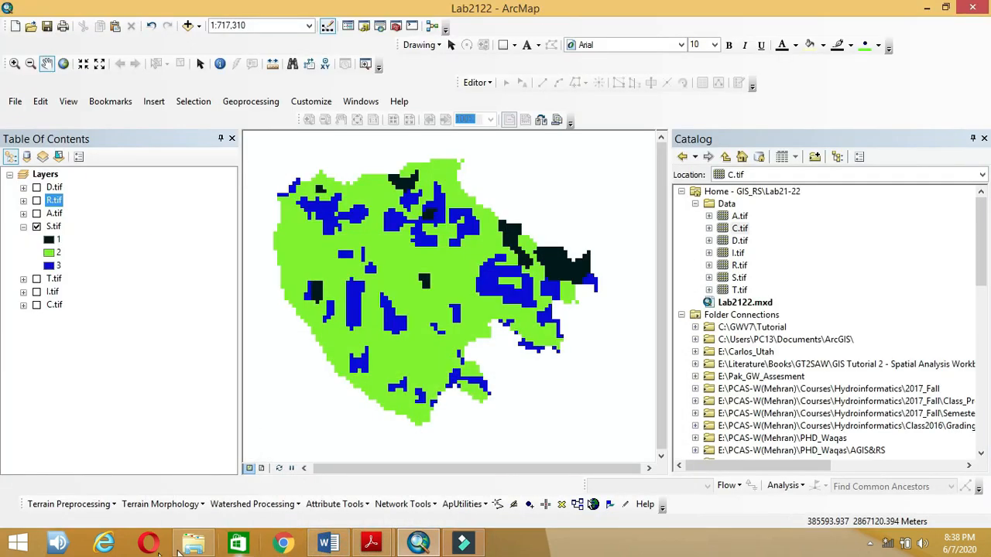
{"action": "left_click", "coordinate": [193, 545]}
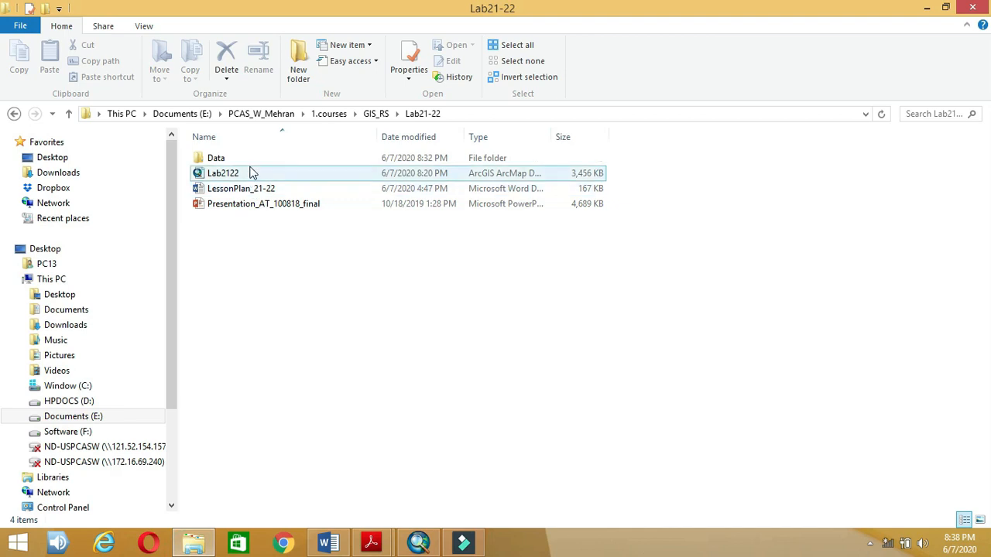
Step: Open Presentation_AT_100818_final, browse its DRASTIC slides, then return to ArcMap
{"action": "double_click", "coordinate": [243, 210]}
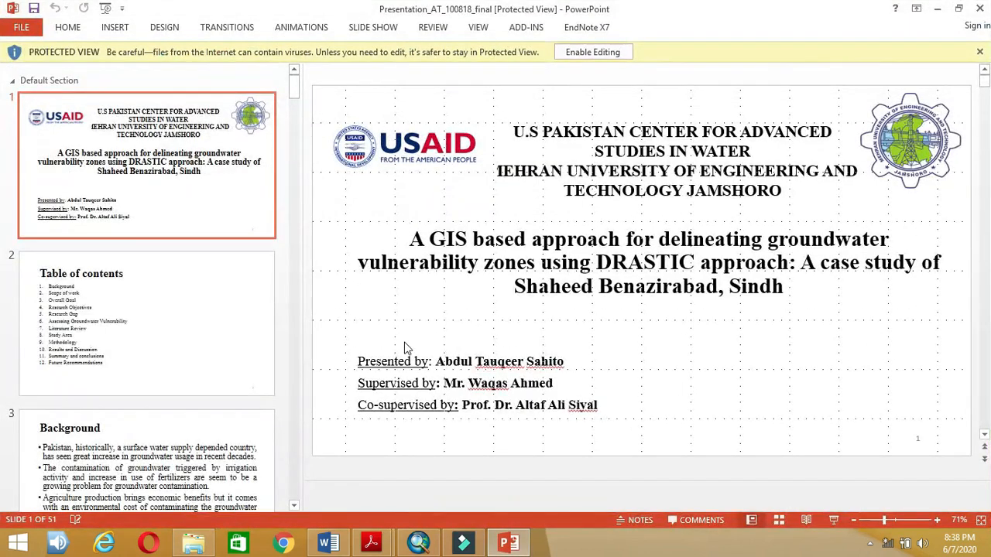
{"action": "left_click", "coordinate": [170, 350]}
{"action": "scroll", "coordinate": [172, 352], "scroll_direction": "down", "scroll_amount": 10}
{"action": "scroll", "coordinate": [172, 352], "scroll_direction": "down", "scroll_amount": 10}
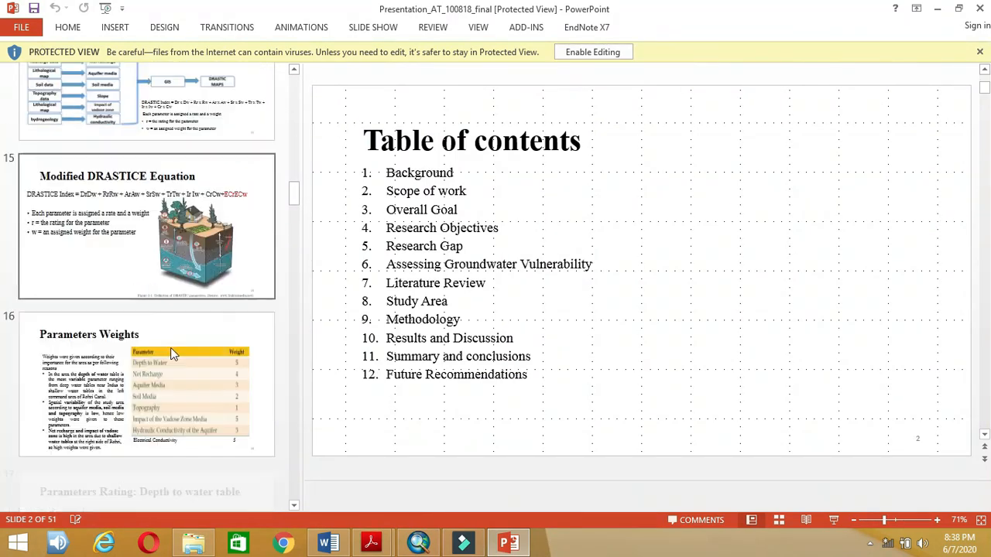
{"action": "scroll", "coordinate": [172, 352], "scroll_direction": "down", "scroll_amount": 10}
{"action": "scroll", "coordinate": [174, 354], "scroll_direction": "down", "scroll_amount": 10}
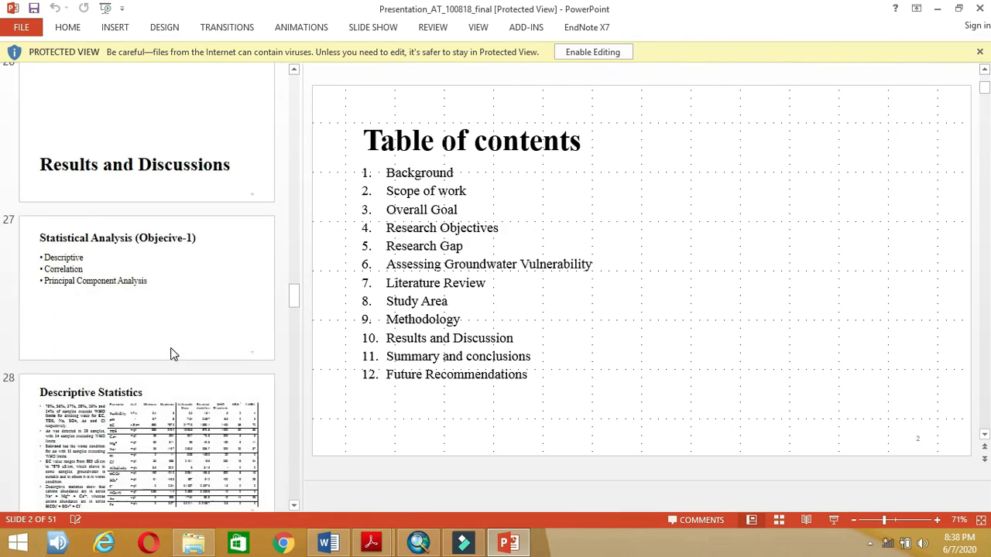
{"action": "scroll", "coordinate": [173, 354], "scroll_direction": "down", "scroll_amount": 10}
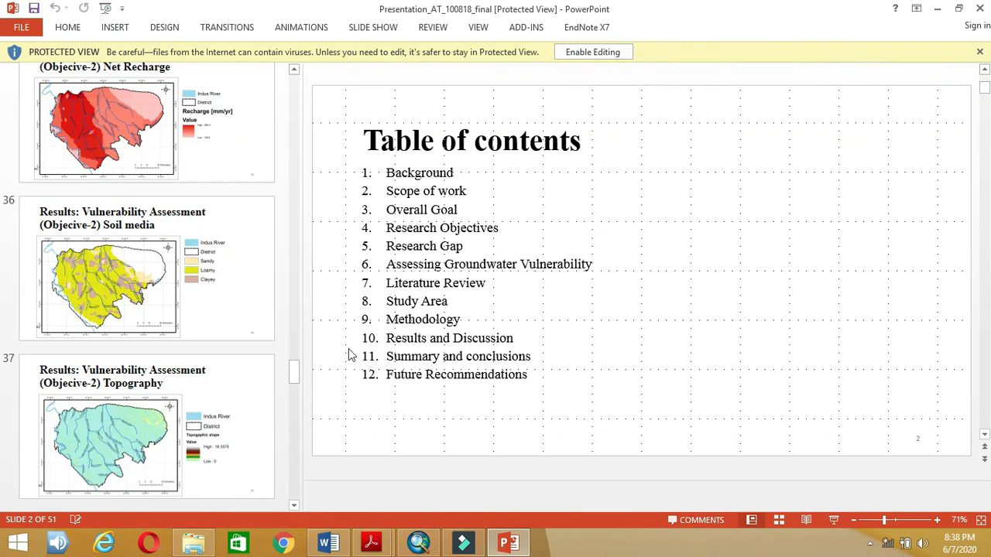
{"action": "left_click", "coordinate": [937, 8]}
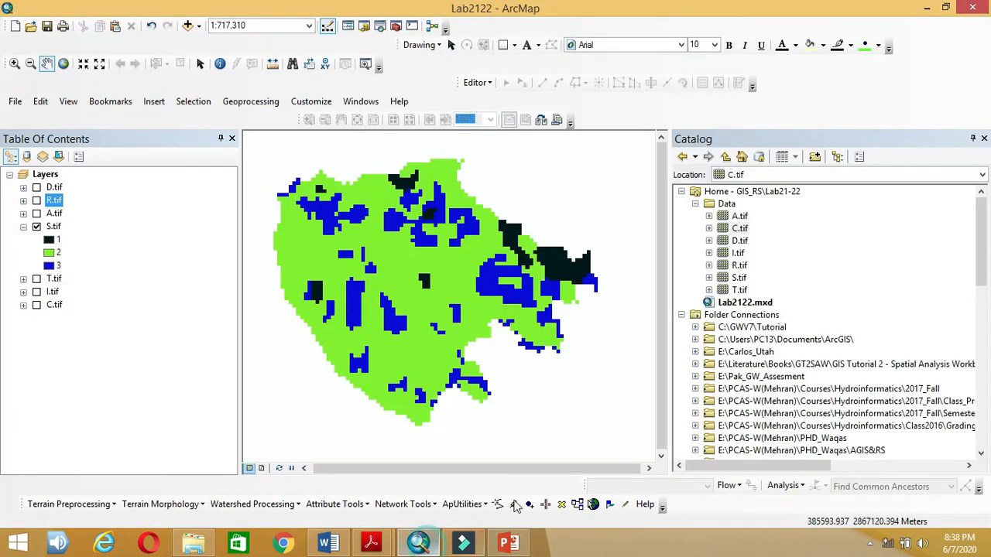
{"action": "left_click", "coordinate": [418, 543]}
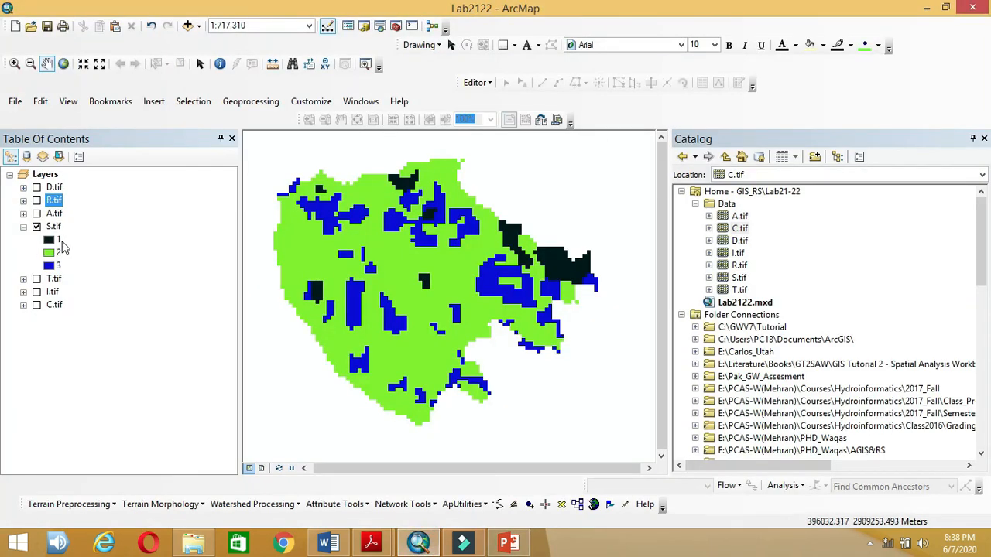
Step: Label S.tif's values 1, 2 and 3 as Sand, Loamy and Clayey
{"action": "right_click", "coordinate": [54, 226]}
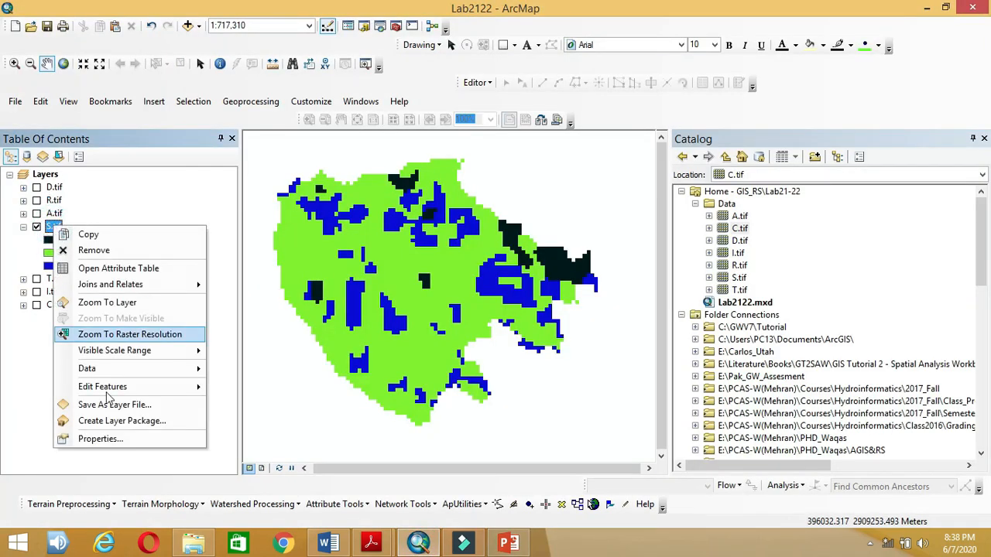
{"action": "left_click", "coordinate": [113, 439]}
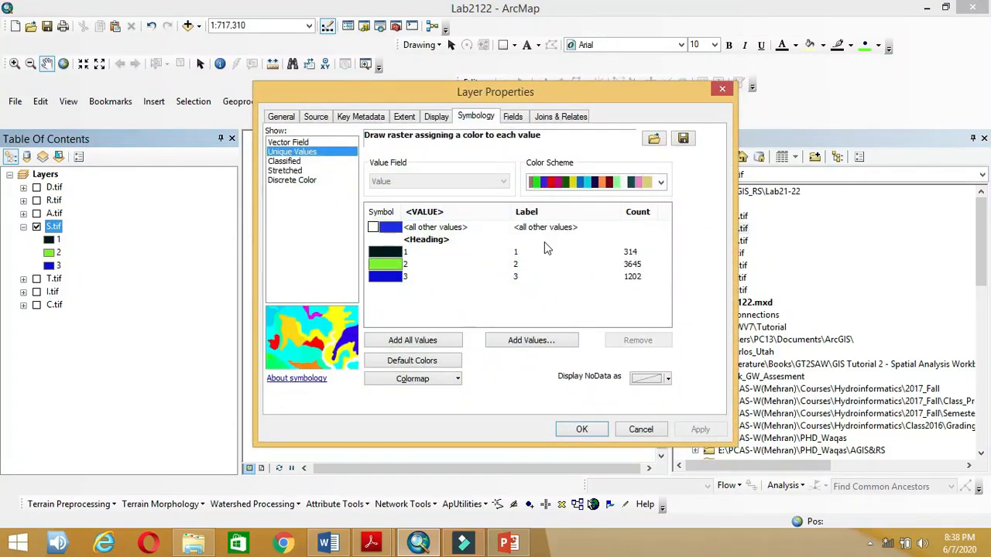
{"action": "left_click", "coordinate": [537, 253]}
{"action": "left_click", "coordinate": [537, 254]}
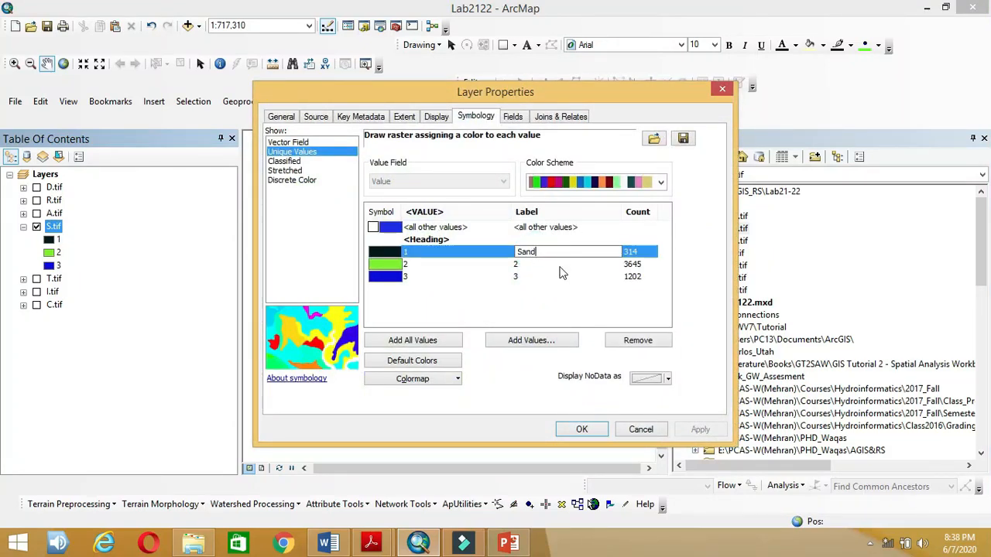
{"action": "left_click", "coordinate": [561, 271]}
{"action": "left_click", "coordinate": [562, 270]}
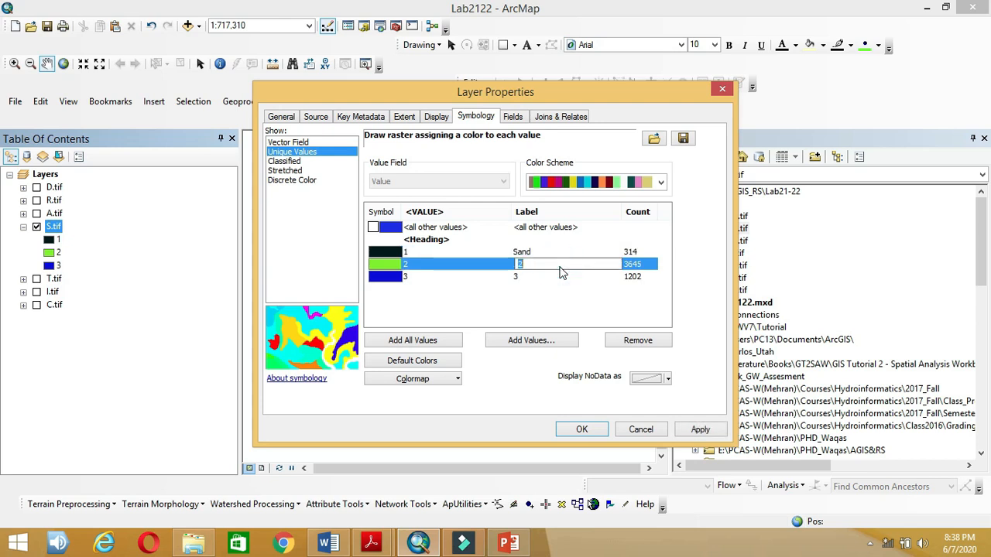
{"action": "left_click", "coordinate": [543, 278]}
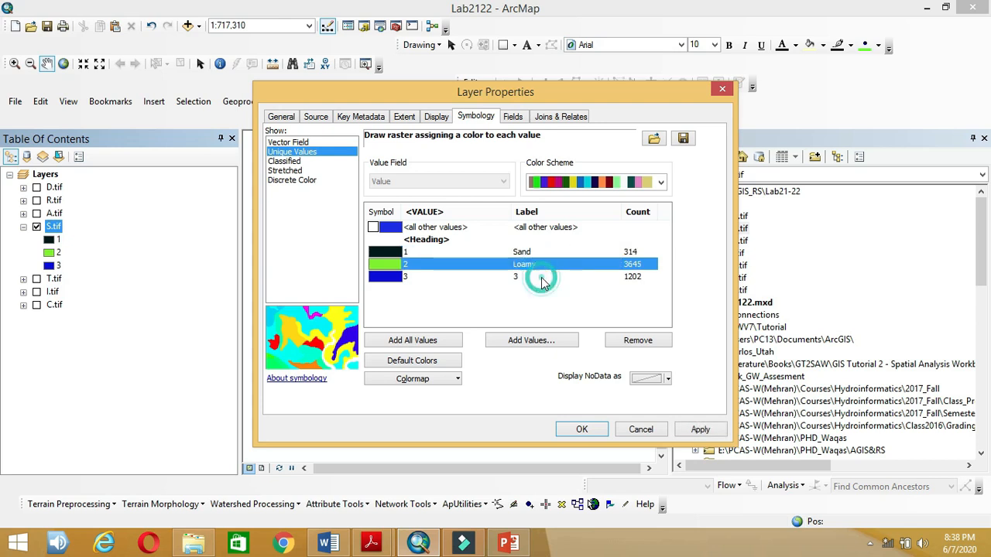
{"action": "left_click", "coordinate": [542, 278]}
{"action": "type", "text": "Clayey"}
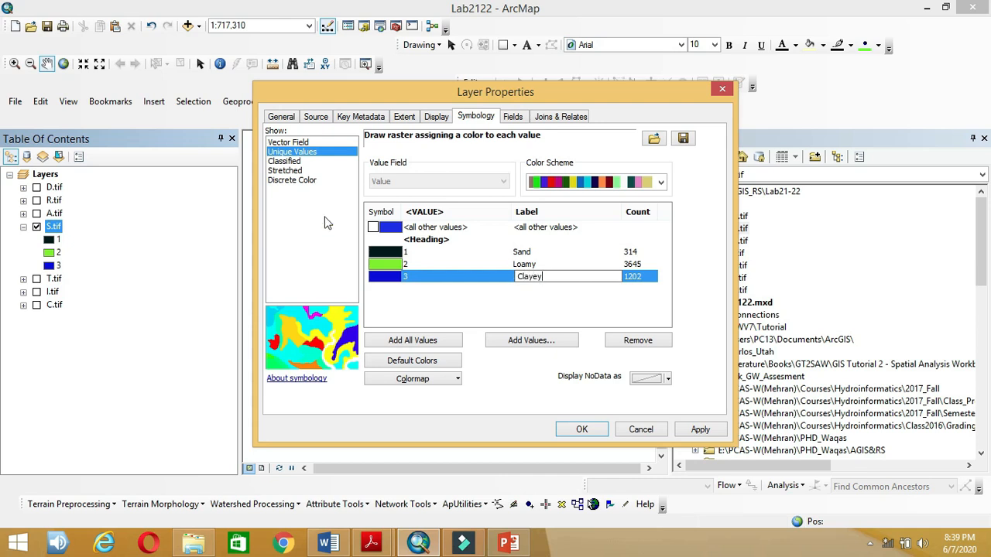
Step: Colour Sand light yellow, Loamy olive and Clayey dark olive, and apply
{"action": "left_click", "coordinate": [378, 253]}
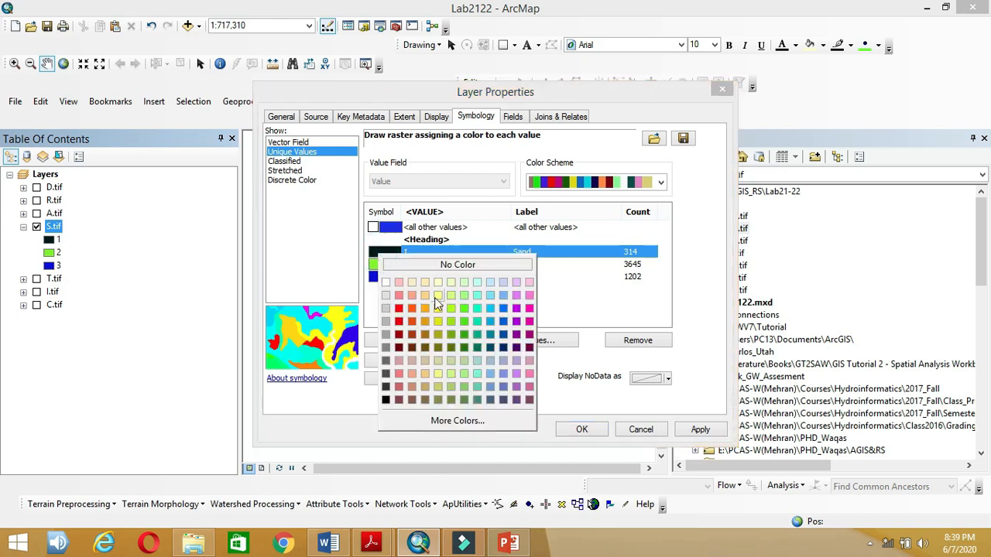
{"action": "left_click", "coordinate": [436, 296]}
{"action": "left_click", "coordinate": [386, 265]}
{"action": "left_click", "coordinate": [384, 265]}
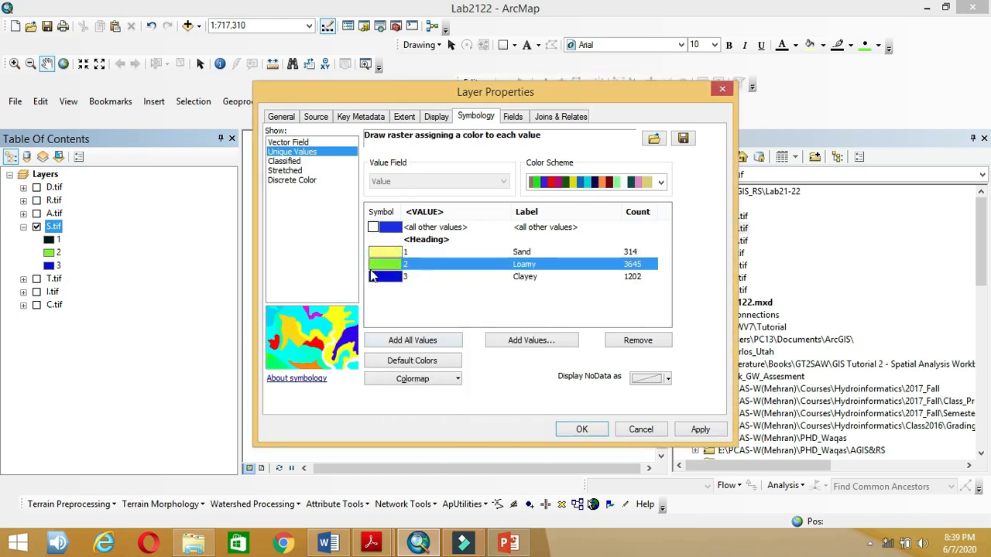
{"action": "left_click", "coordinate": [381, 269]}
{"action": "left_click", "coordinate": [439, 349]}
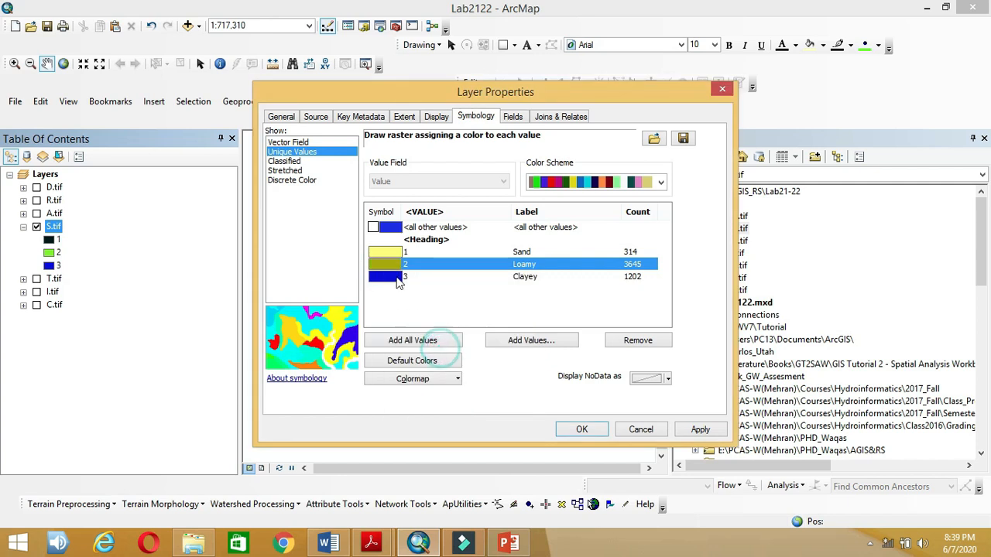
{"action": "left_click", "coordinate": [398, 278]}
{"action": "left_click", "coordinate": [457, 371]}
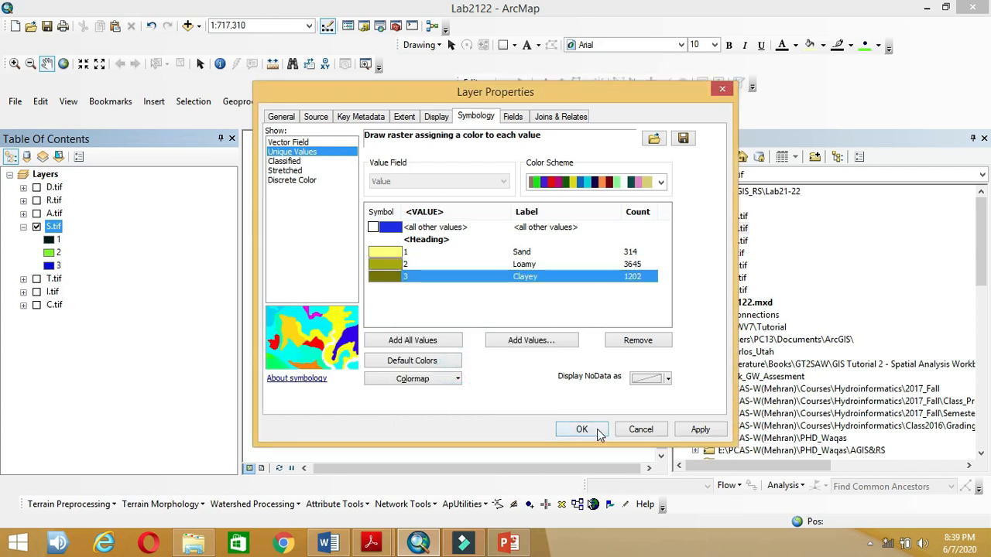
{"action": "left_click", "coordinate": [592, 429]}
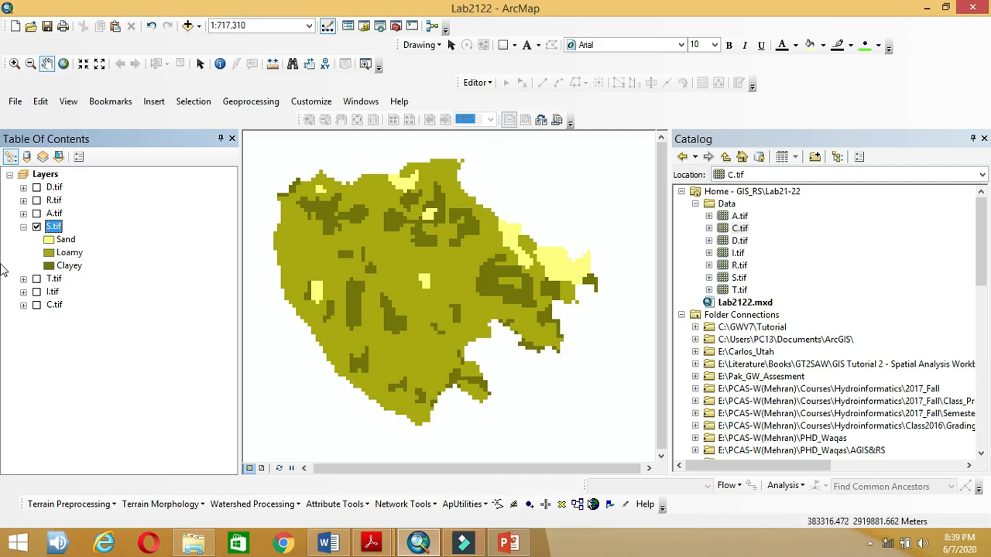
Step: Turn off S.tif and collapse its legend in the Table Of Contents
{"action": "left_click", "coordinate": [37, 226]}
{"action": "left_click", "coordinate": [23, 227]}
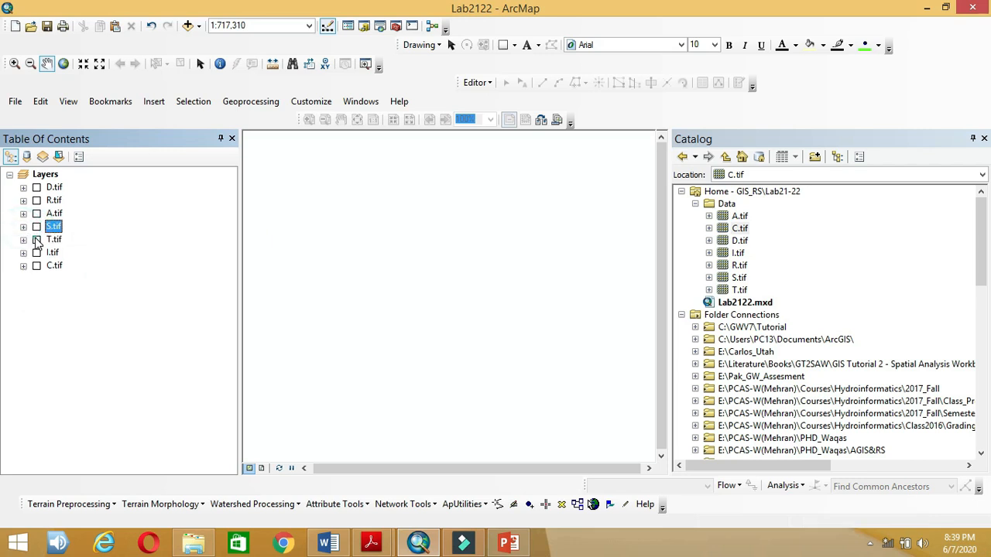
Step: Show T.tif, expand its legend, and switch its symbology to Classified
{"action": "left_click", "coordinate": [37, 240]}
{"action": "left_click", "coordinate": [24, 240]}
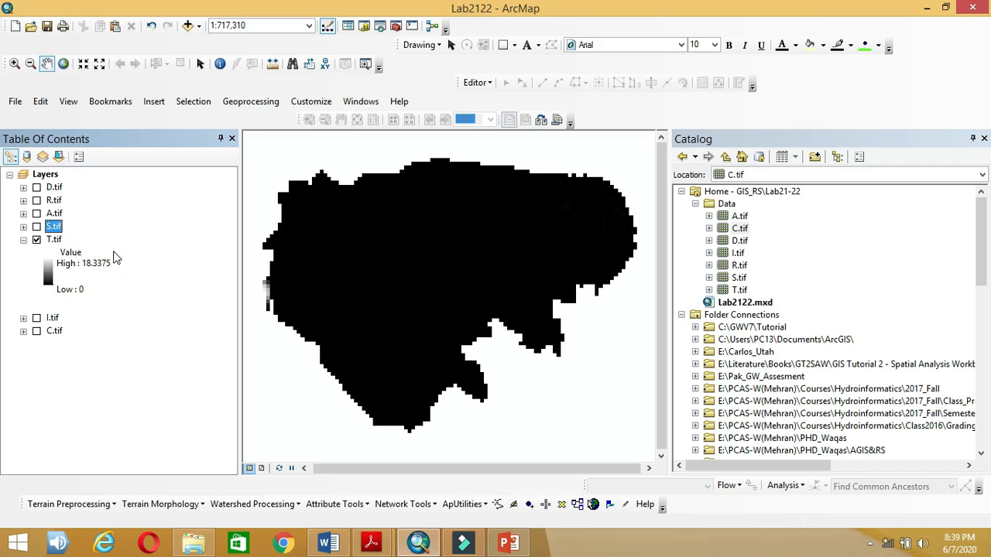
{"action": "left_click", "coordinate": [59, 242]}
{"action": "right_click", "coordinate": [58, 240]}
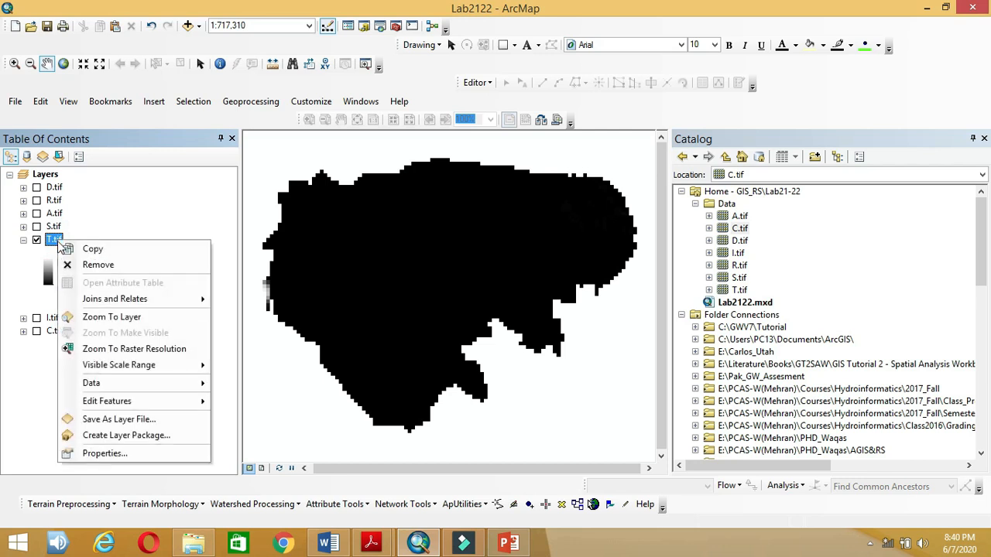
{"action": "left_click", "coordinate": [104, 454]}
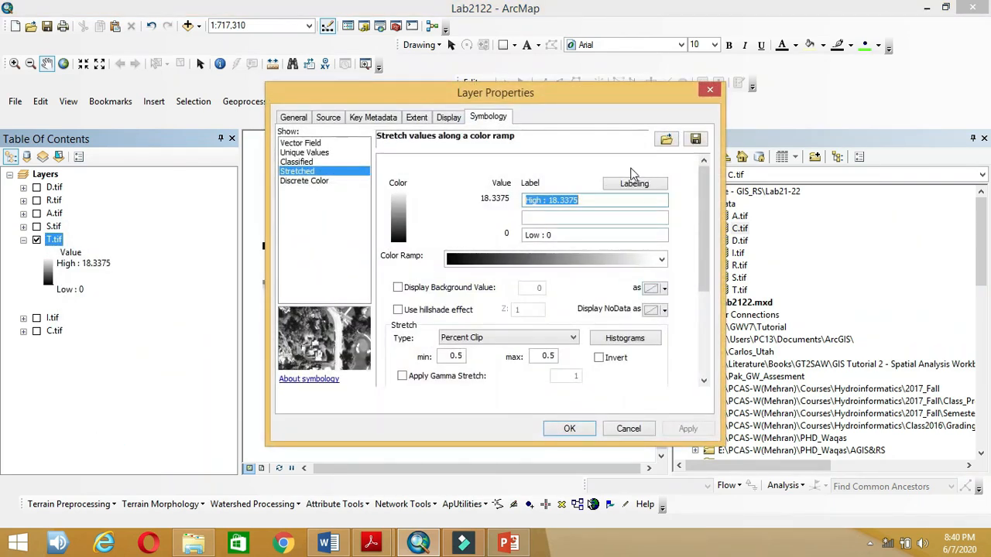
{"action": "left_click", "coordinate": [296, 162]}
Step: Set T.tif to 2 classes split at 5.465308216 after checking the Word rating table
{"action": "left_click", "coordinate": [329, 544]}
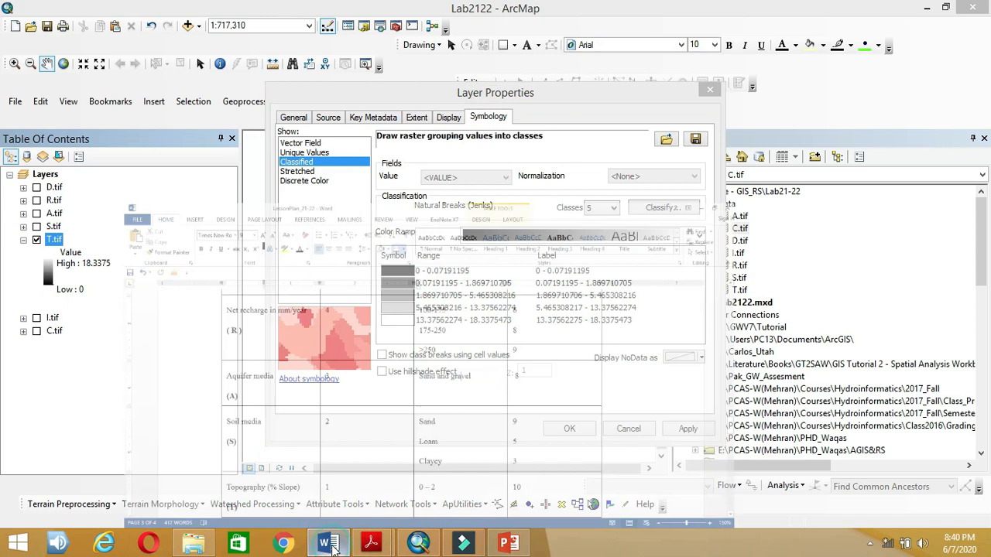
{"action": "scroll", "coordinate": [296, 372], "scroll_direction": "down", "scroll_amount": 3}
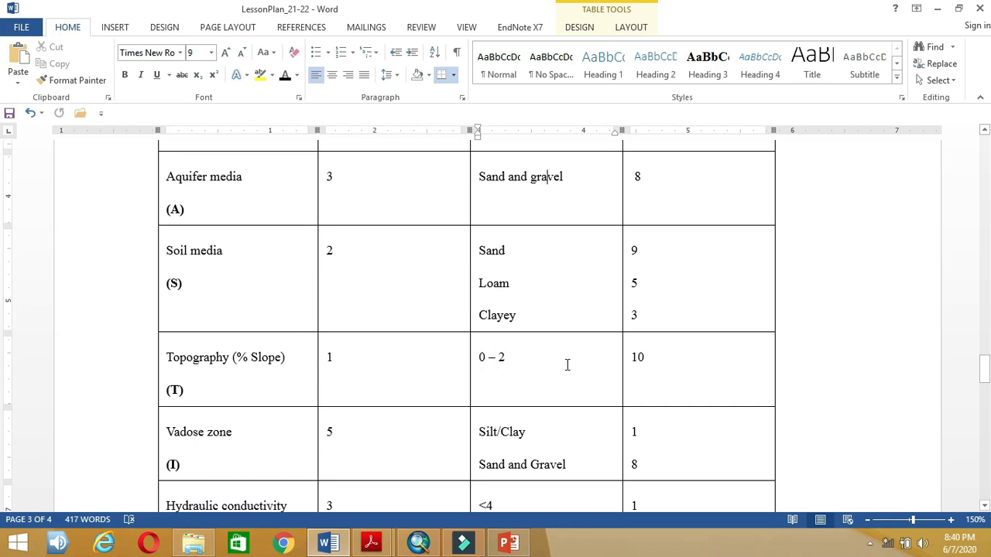
{"action": "left_click", "coordinate": [418, 543]}
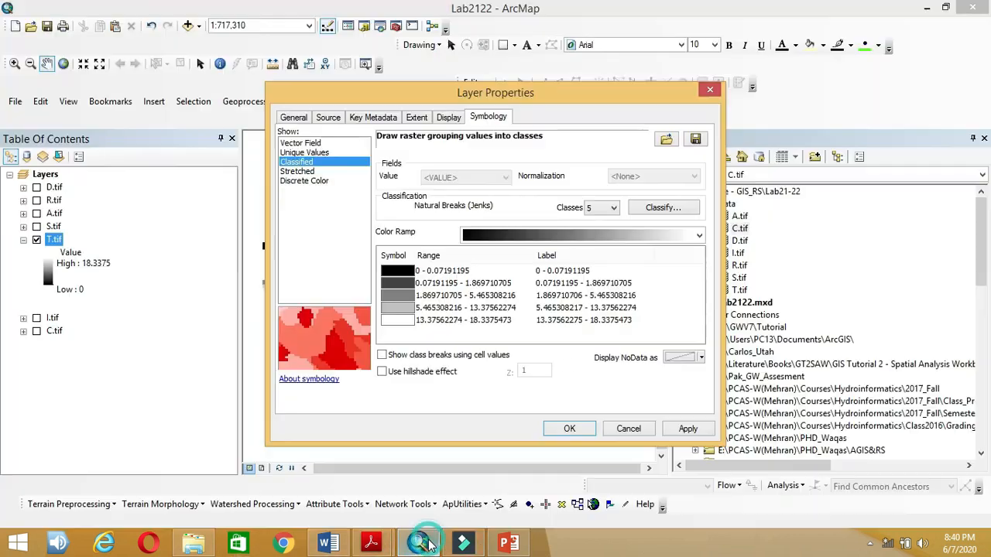
{"action": "left_click", "coordinate": [613, 208]}
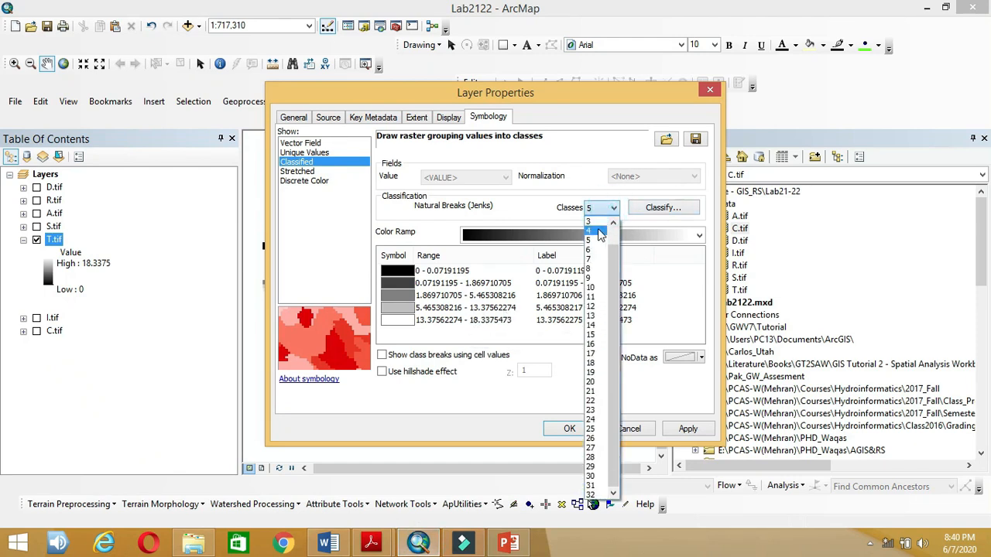
{"action": "left_click", "coordinate": [614, 233]}
{"action": "left_click", "coordinate": [602, 231]}
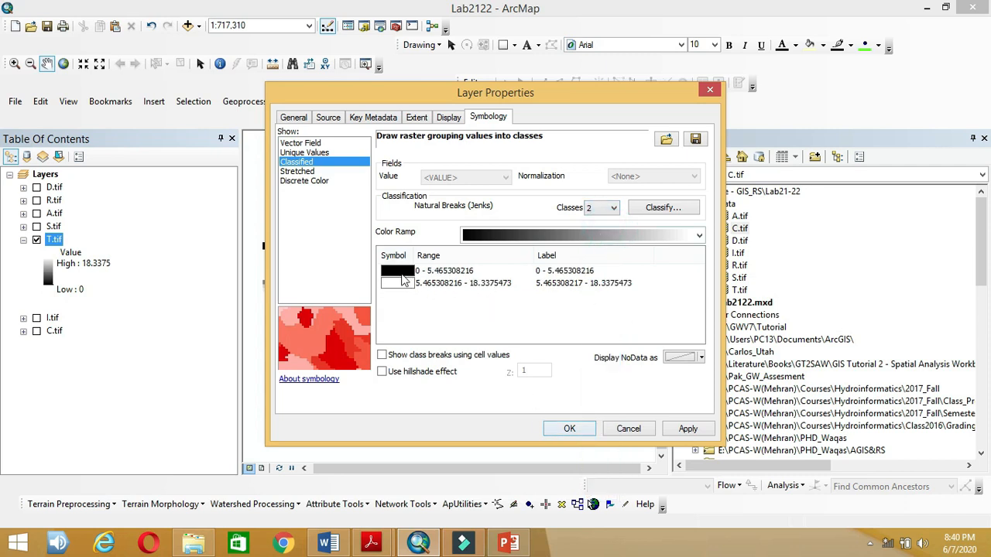
{"action": "left_click", "coordinate": [570, 431]}
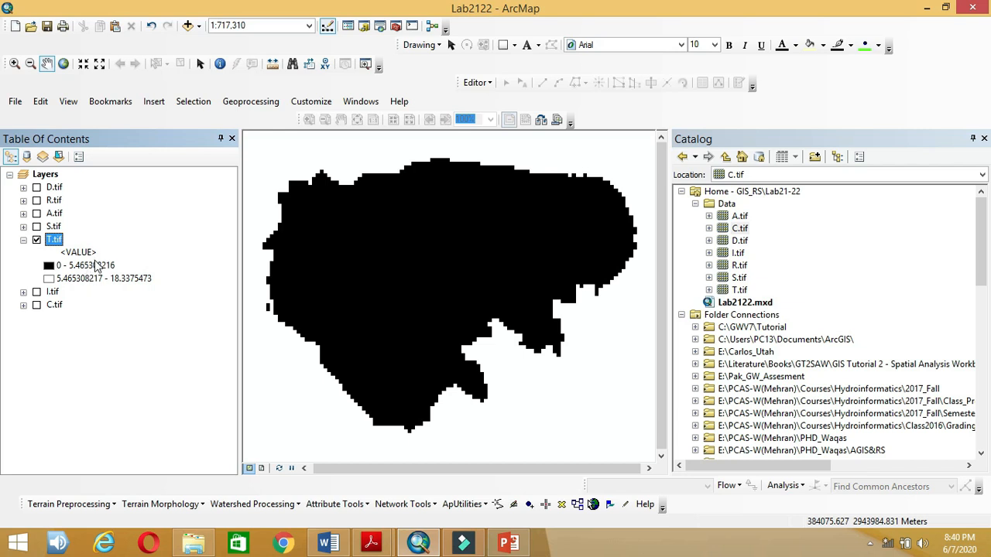
Step: Hide T.tif, show I.tif, and inspect its single brown class 1 legend
{"action": "left_click", "coordinate": [23, 241]}
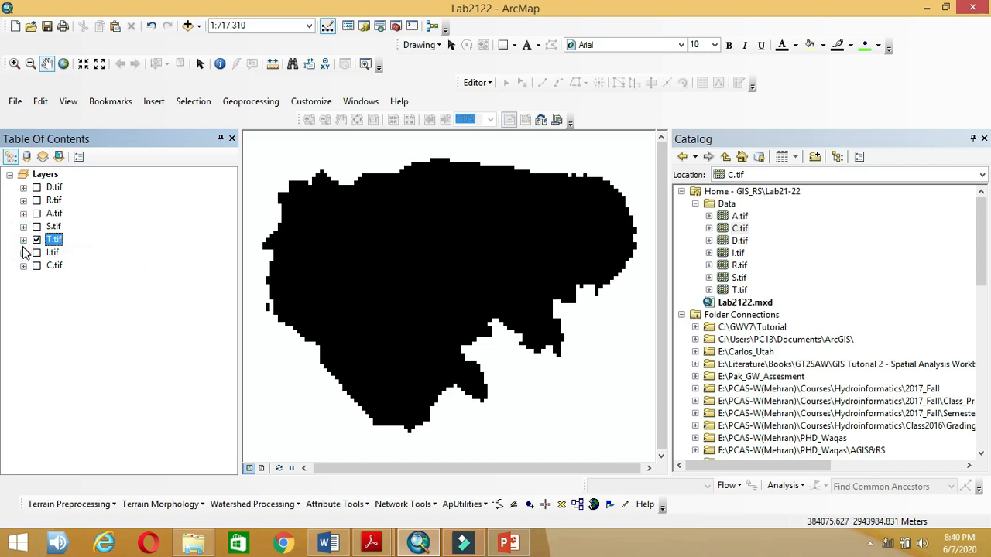
{"action": "left_click", "coordinate": [36, 240]}
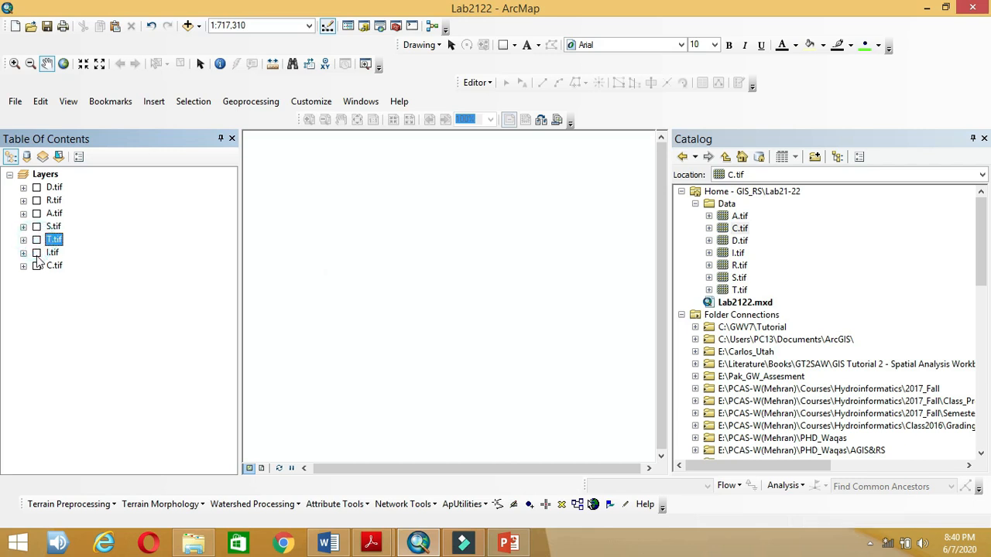
{"action": "left_click", "coordinate": [36, 252]}
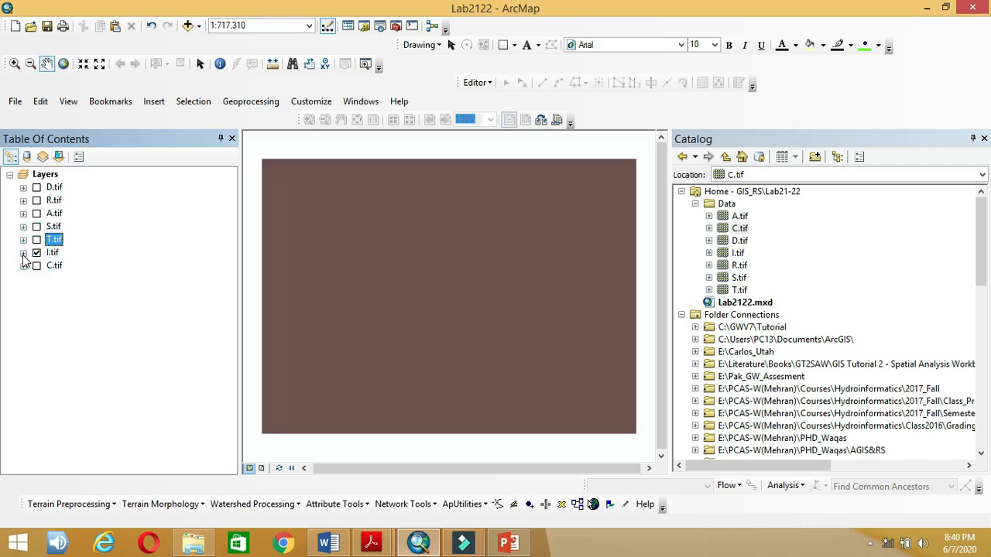
{"action": "left_click", "coordinate": [24, 254]}
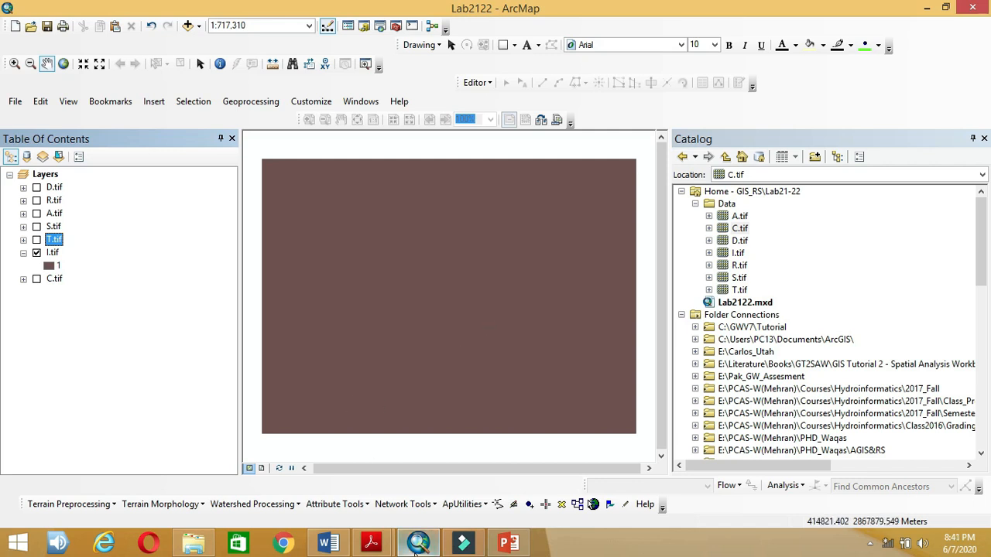
{"action": "mouse_move", "coordinate": [416, 550]}
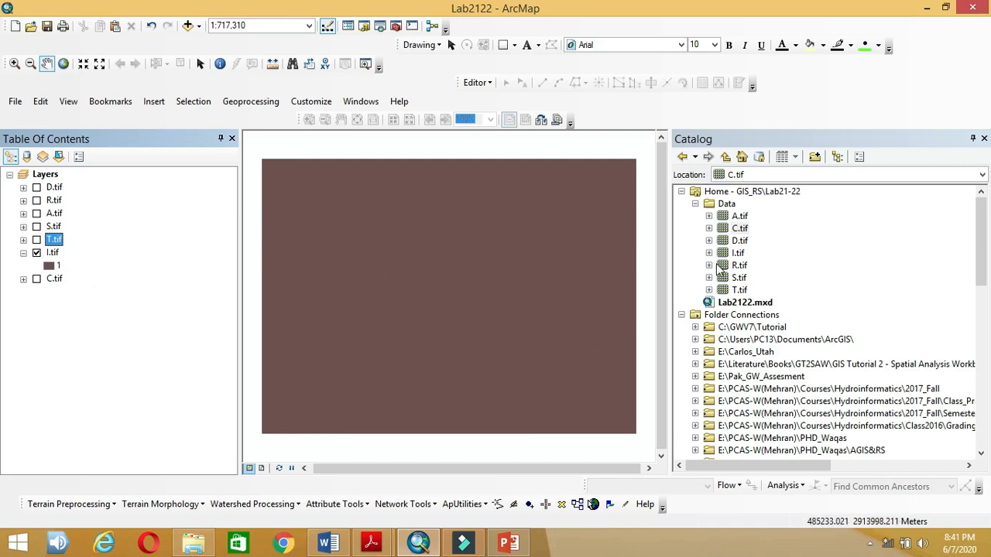
{"action": "left_click", "coordinate": [23, 253]}
Step: Swap I.tif for the greyscale C.tif layer and review the conductivity ranges in Word
{"action": "left_click", "coordinate": [36, 253]}
{"action": "left_click", "coordinate": [37, 266]}
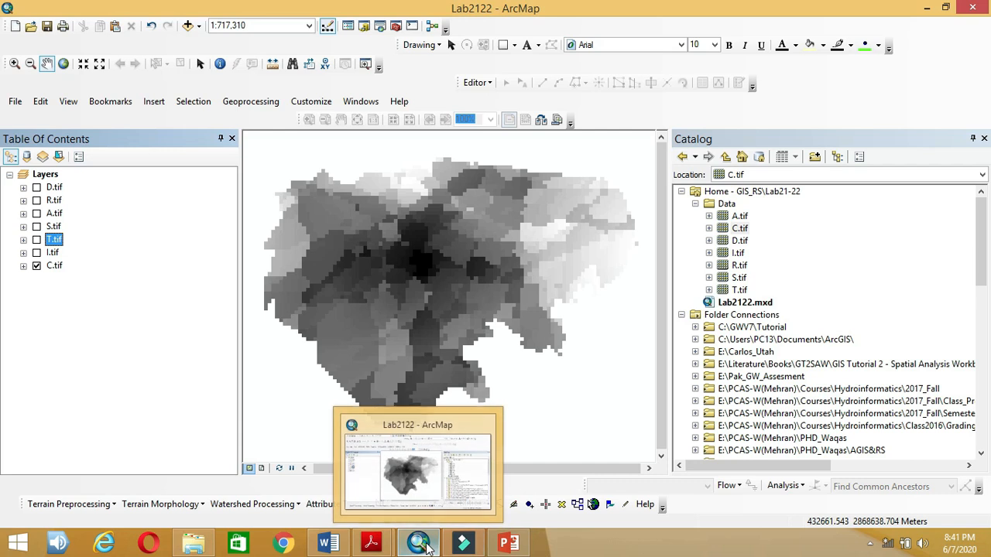
{"action": "left_click", "coordinate": [333, 547]}
{"action": "scroll", "coordinate": [376, 390], "scroll_direction": "down", "scroll_amount": 6}
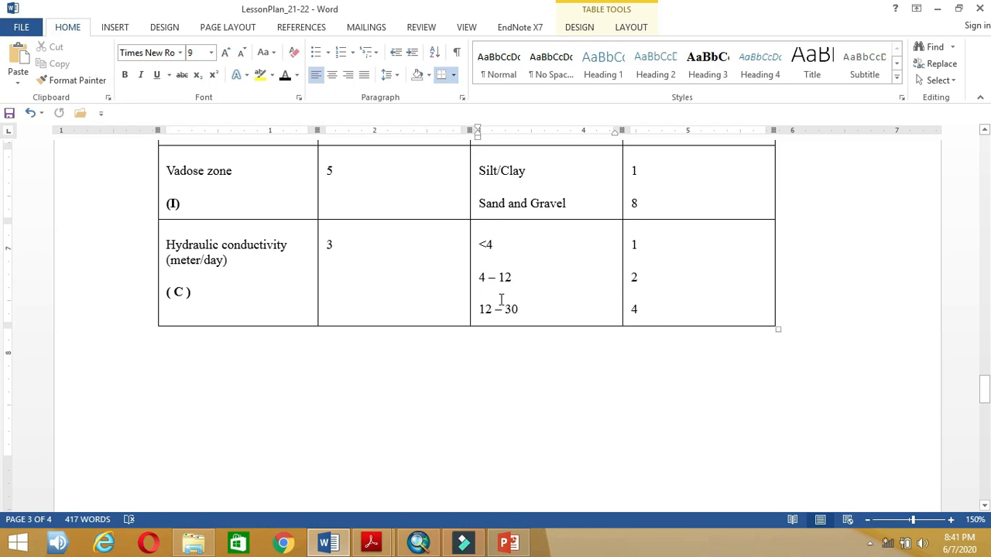
{"action": "scroll", "coordinate": [500, 299], "scroll_direction": "down", "scroll_amount": 5}
{"action": "scroll", "coordinate": [501, 300], "scroll_direction": "up", "scroll_amount": 3}
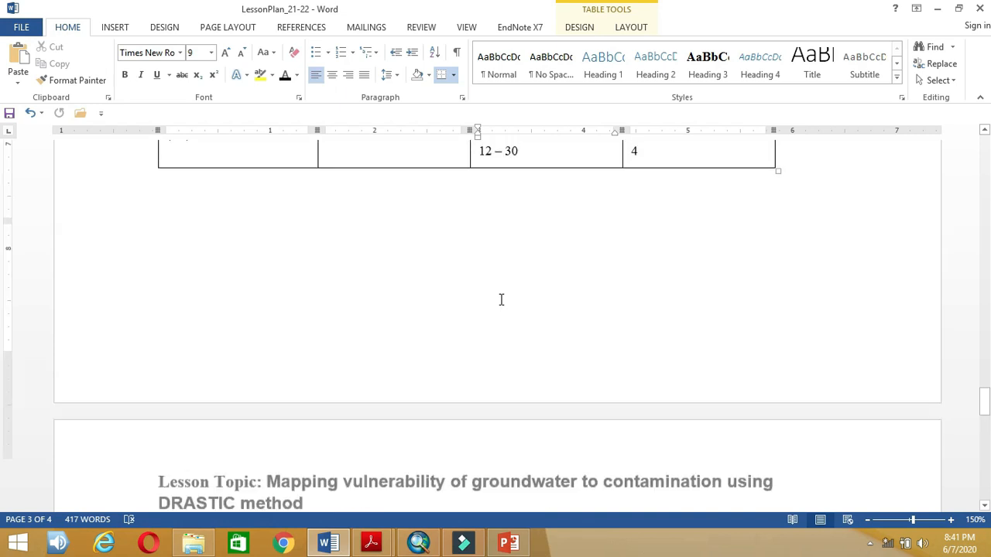
{"action": "scroll", "coordinate": [501, 300], "scroll_direction": "up", "scroll_amount": 3}
{"action": "left_click", "coordinate": [418, 544]}
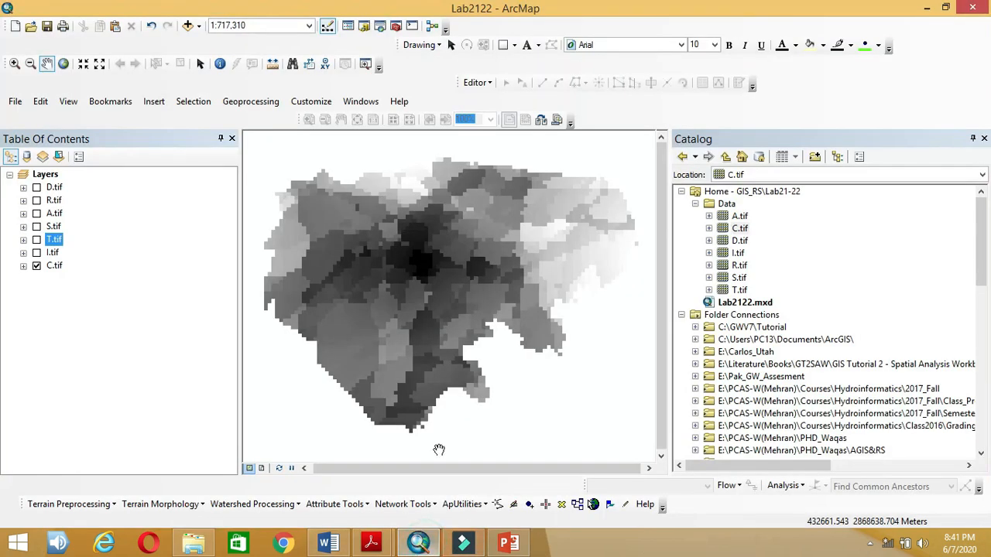
Step: Switch C.tif's symbology to Classified with 3 classes and the Manual method
{"action": "right_click", "coordinate": [53, 266]}
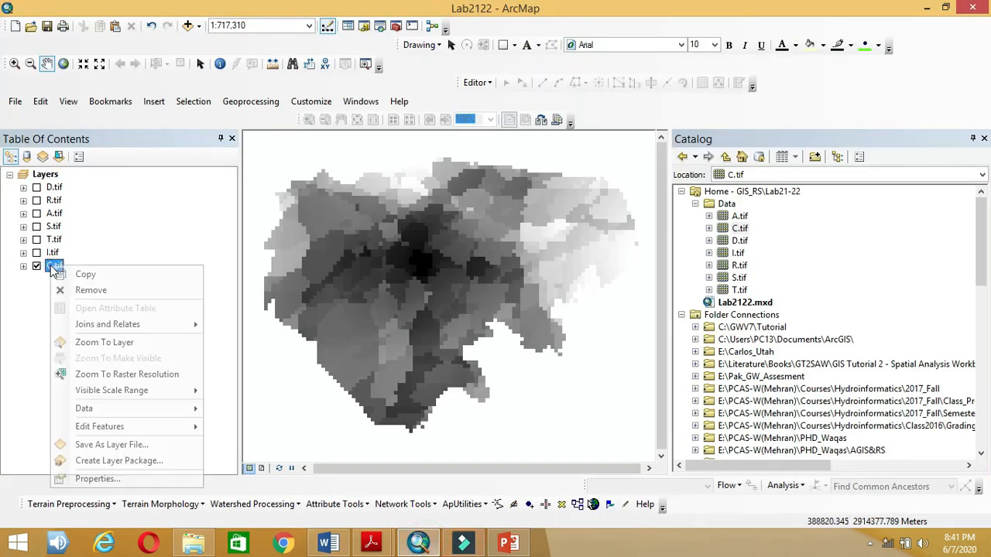
{"action": "left_click", "coordinate": [118, 479]}
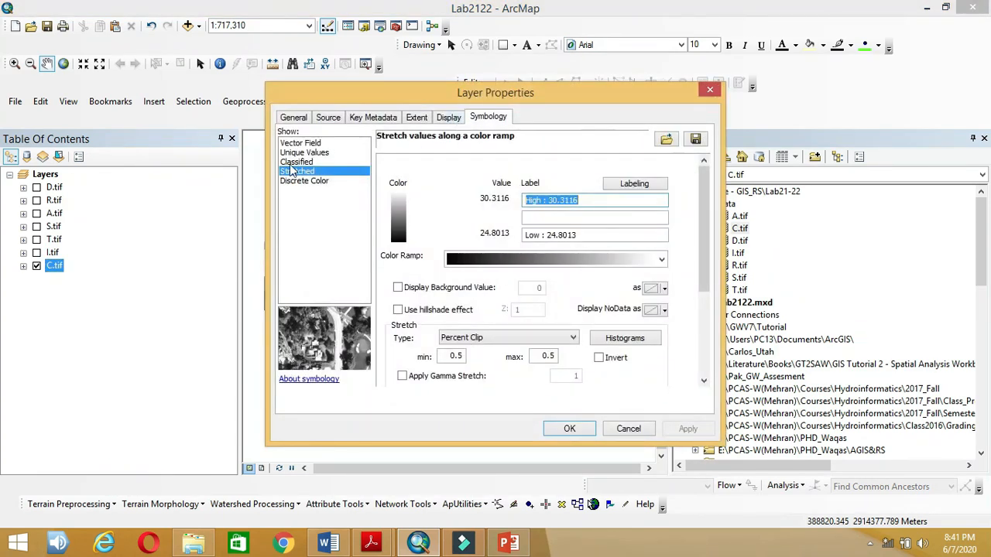
{"action": "left_click", "coordinate": [294, 163]}
{"action": "left_click", "coordinate": [613, 213]}
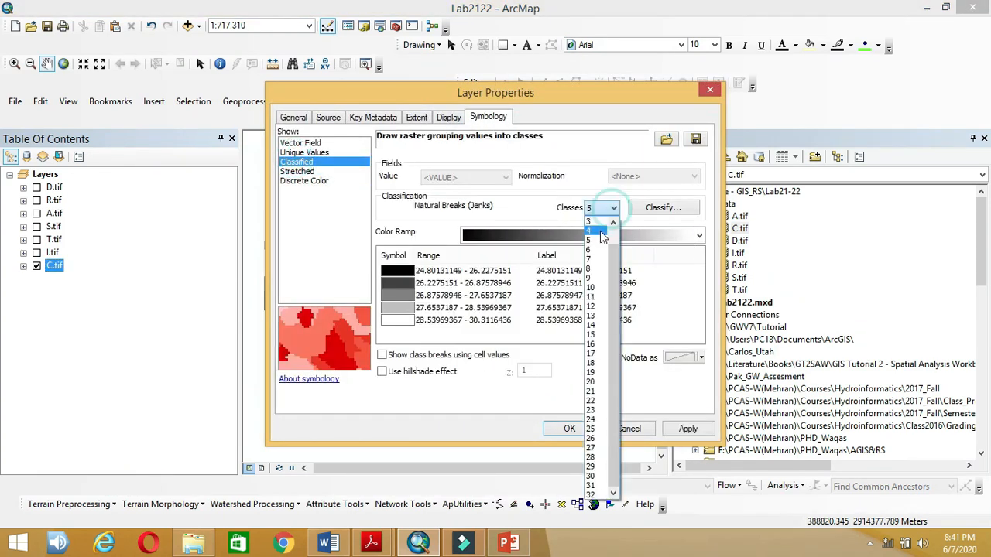
{"action": "left_click", "coordinate": [595, 237]}
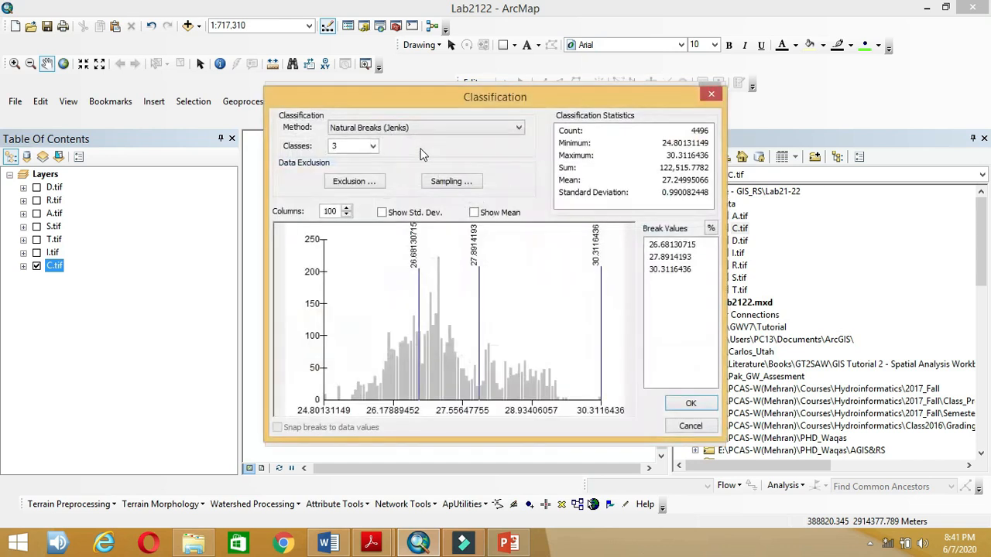
{"action": "left_click", "coordinate": [385, 128]}
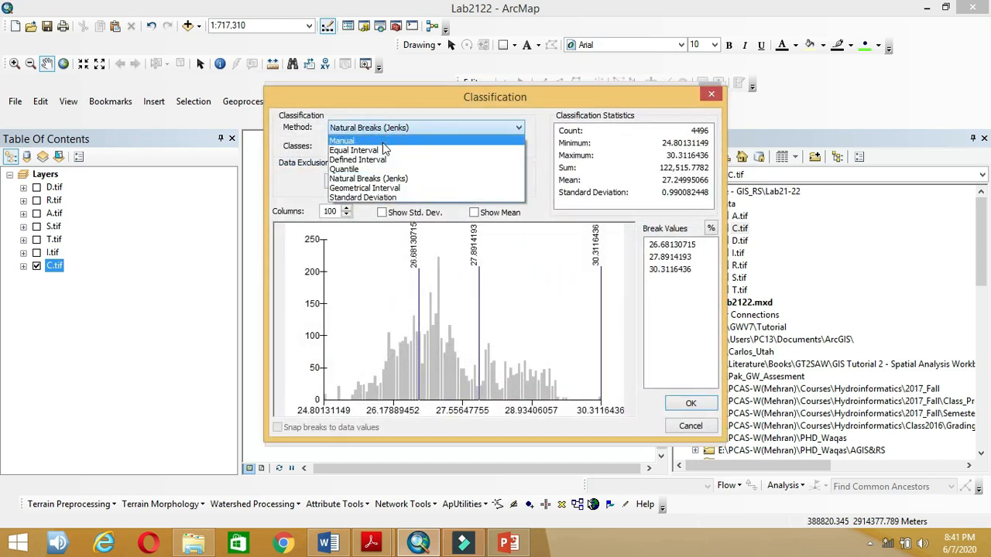
{"action": "left_click", "coordinate": [383, 139]}
{"action": "left_click", "coordinate": [331, 545]}
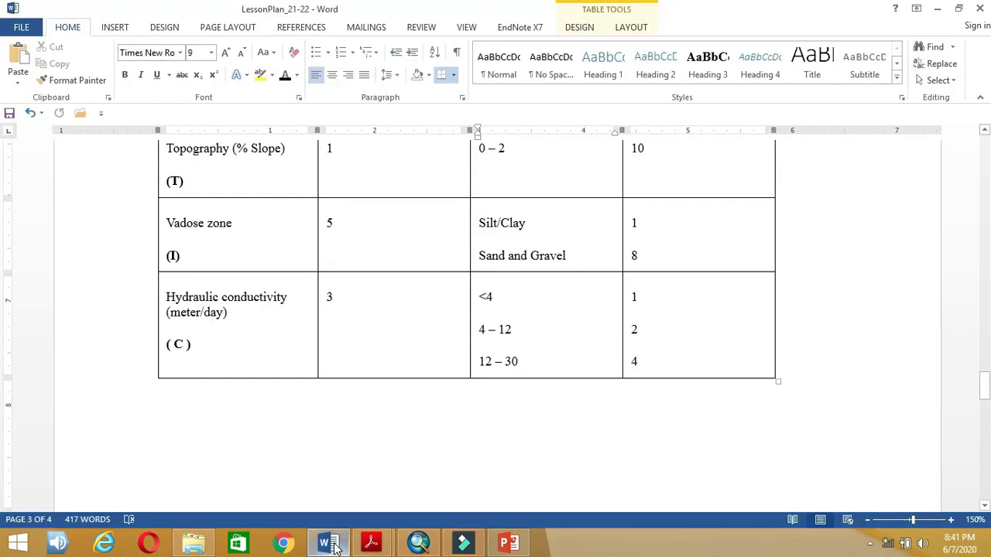
{"action": "left_click", "coordinate": [331, 545]}
Step: Try editing the first manual break to 4, then cancel the break edits
{"action": "left_click", "coordinate": [672, 245]}
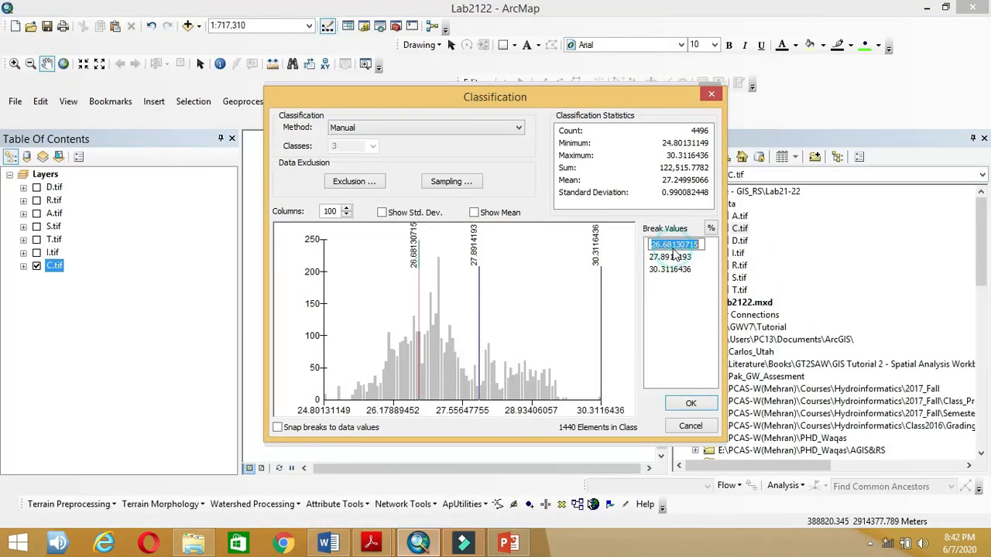
{"action": "type", "text": "4"}
{"action": "left_click", "coordinate": [667, 258]}
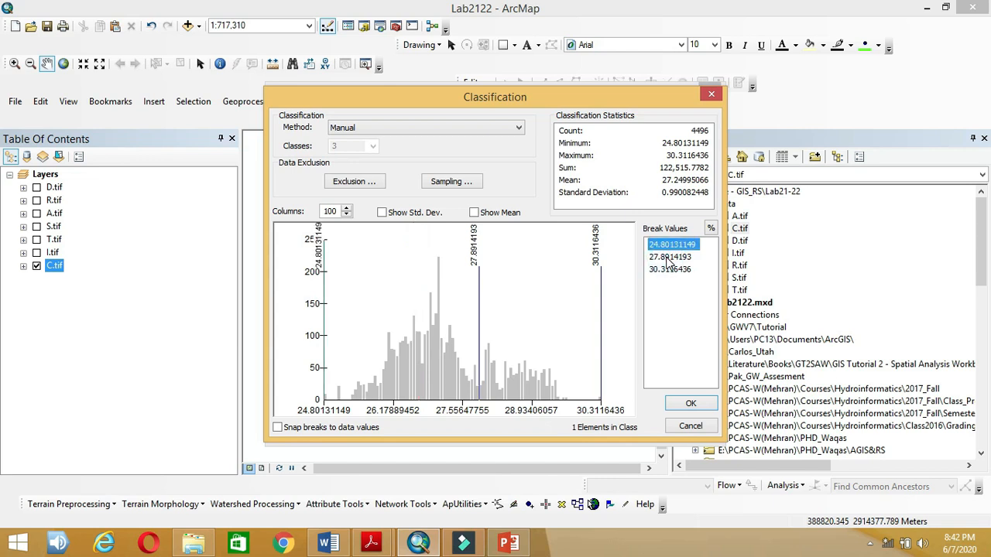
{"action": "left_click", "coordinate": [667, 258]}
{"action": "left_click", "coordinate": [668, 245]}
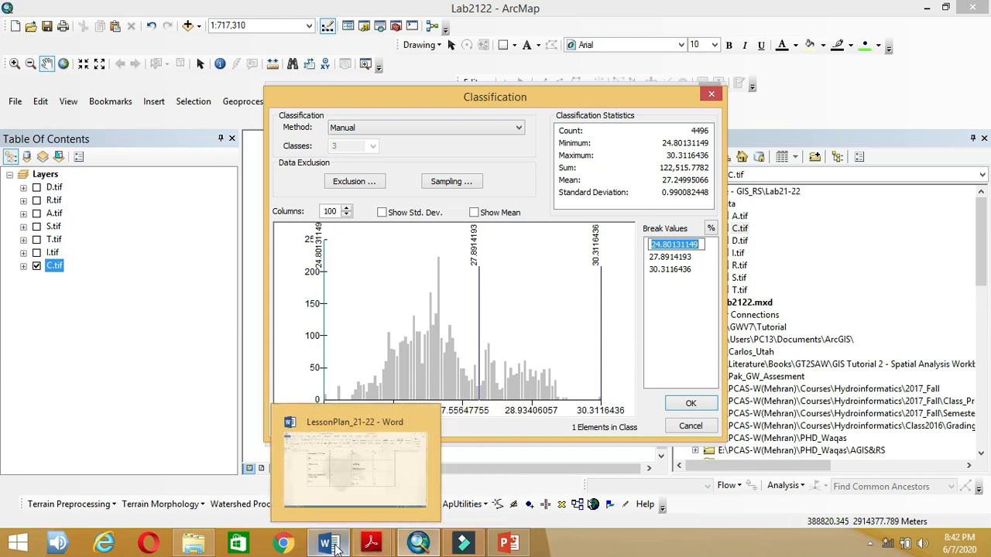
{"action": "left_click", "coordinate": [333, 545]}
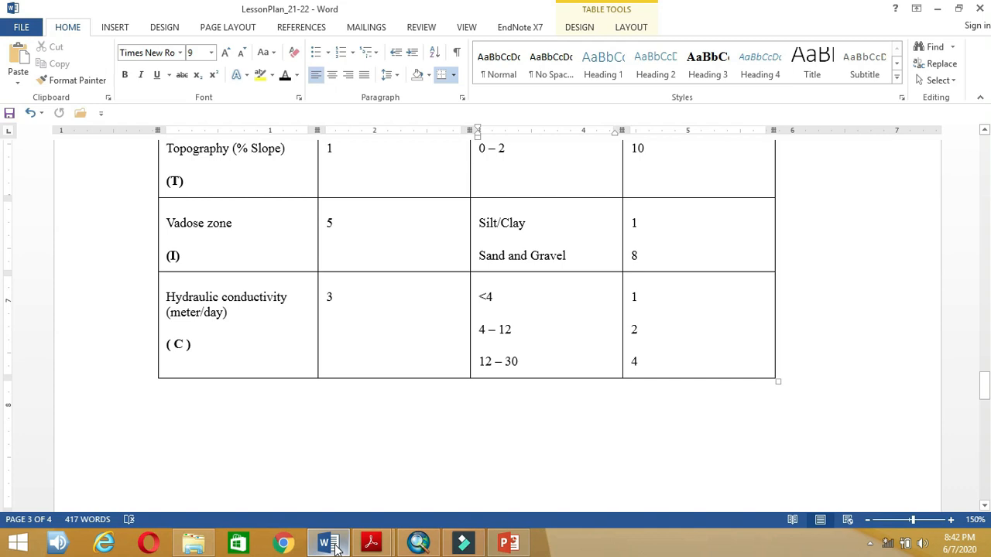
{"action": "left_click", "coordinate": [333, 545]}
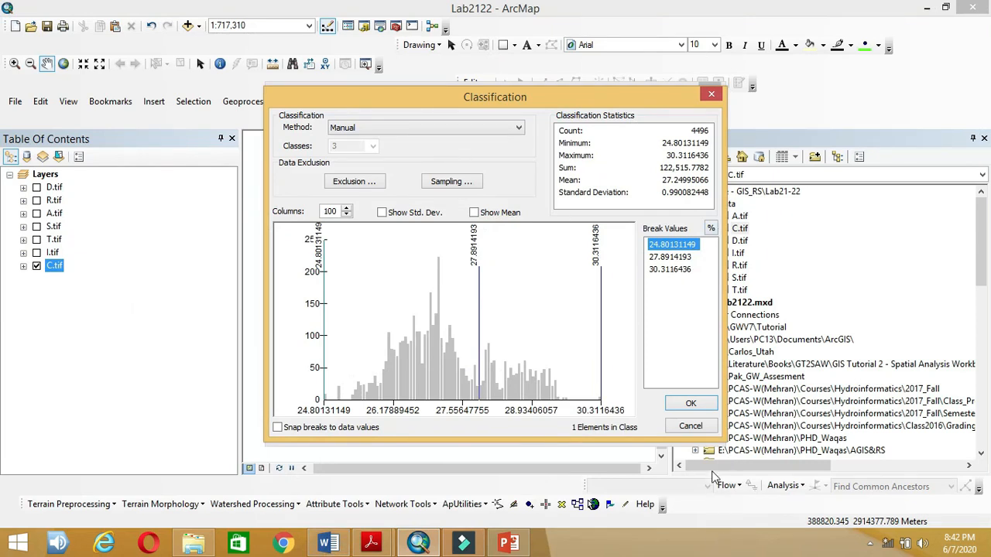
{"action": "left_click", "coordinate": [691, 426]}
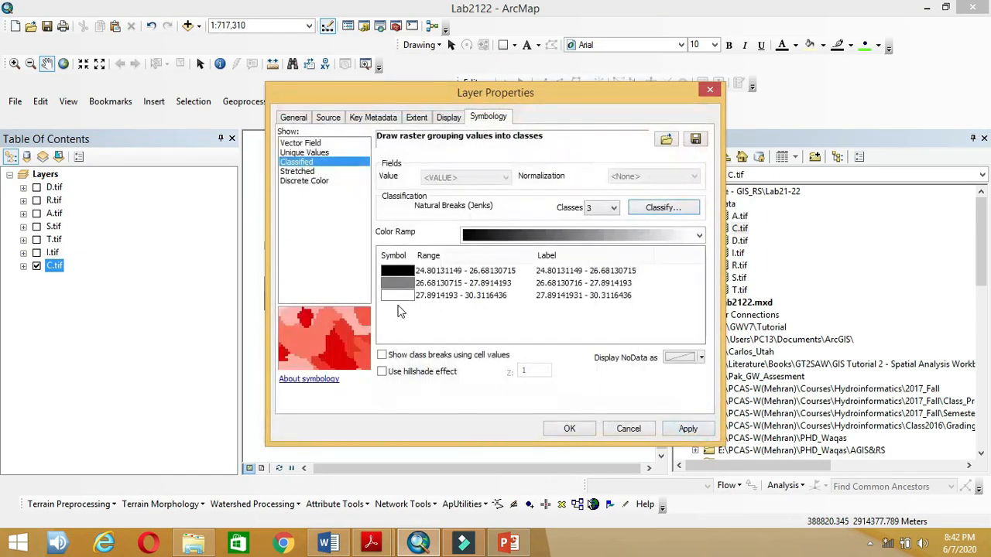
Step: Reduce C.tif to a single class spanning 24.80131149–30.3116436 and apply it
{"action": "left_click", "coordinate": [611, 208]}
{"action": "left_click", "coordinate": [613, 207]}
{"action": "left_click", "coordinate": [612, 206]}
{"action": "left_click", "coordinate": [608, 220]}
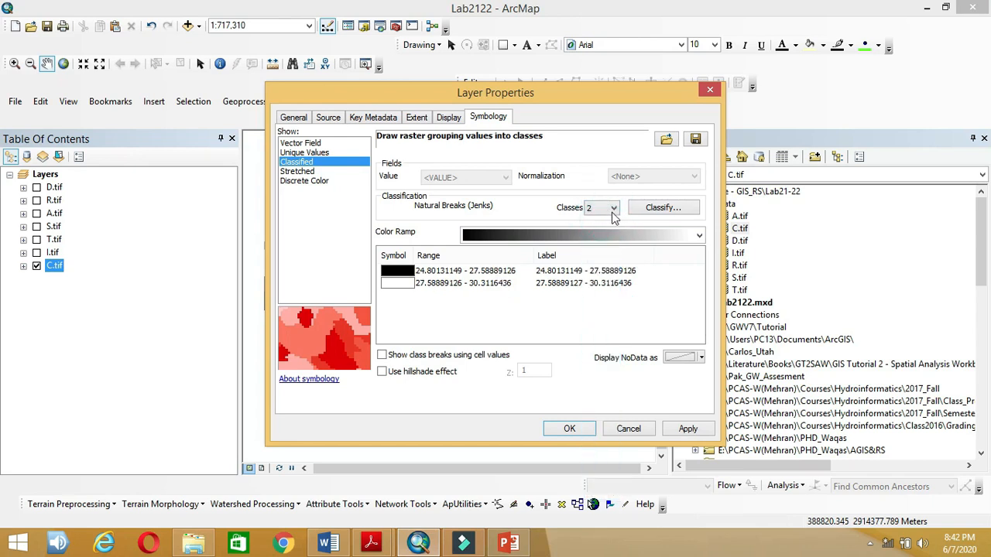
{"action": "left_click", "coordinate": [612, 209]}
{"action": "left_click", "coordinate": [589, 217]}
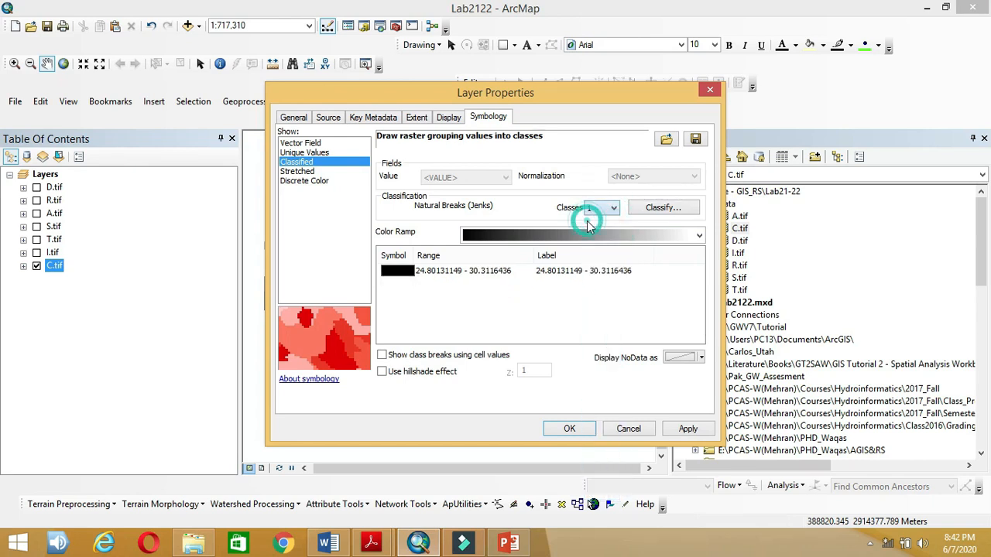
{"action": "left_click", "coordinate": [328, 544]}
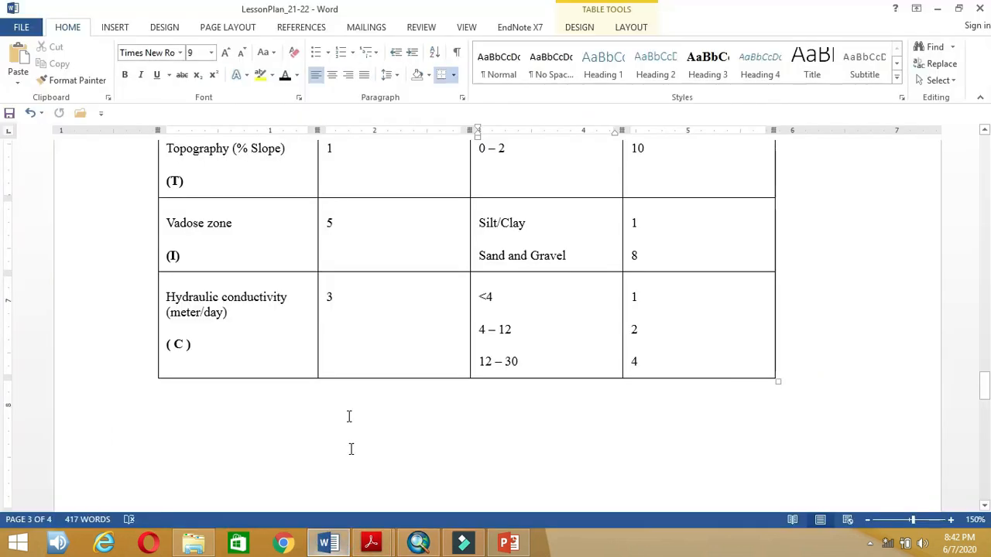
{"action": "scroll", "coordinate": [533, 359], "scroll_direction": "down", "scroll_amount": 5}
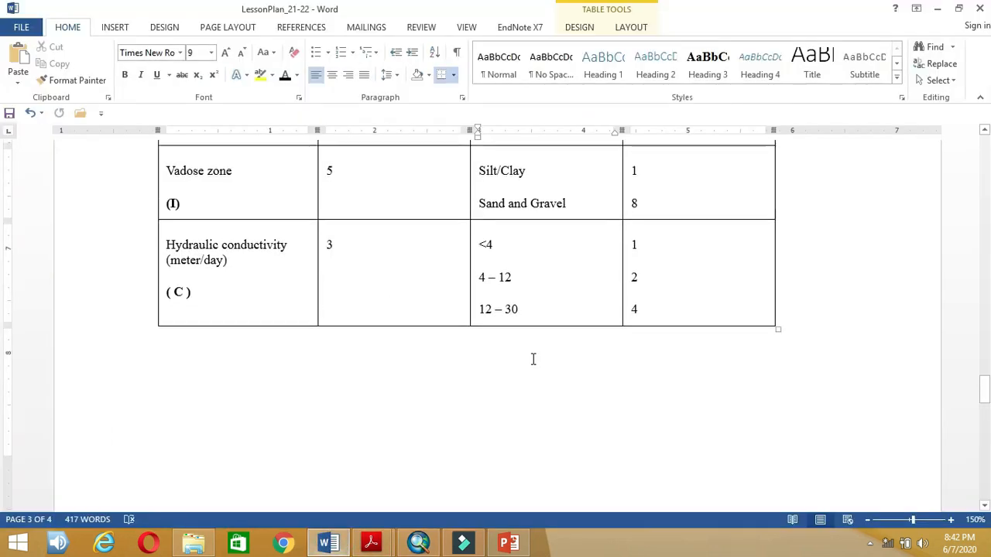
{"action": "scroll", "coordinate": [532, 360], "scroll_direction": "up", "scroll_amount": 3}
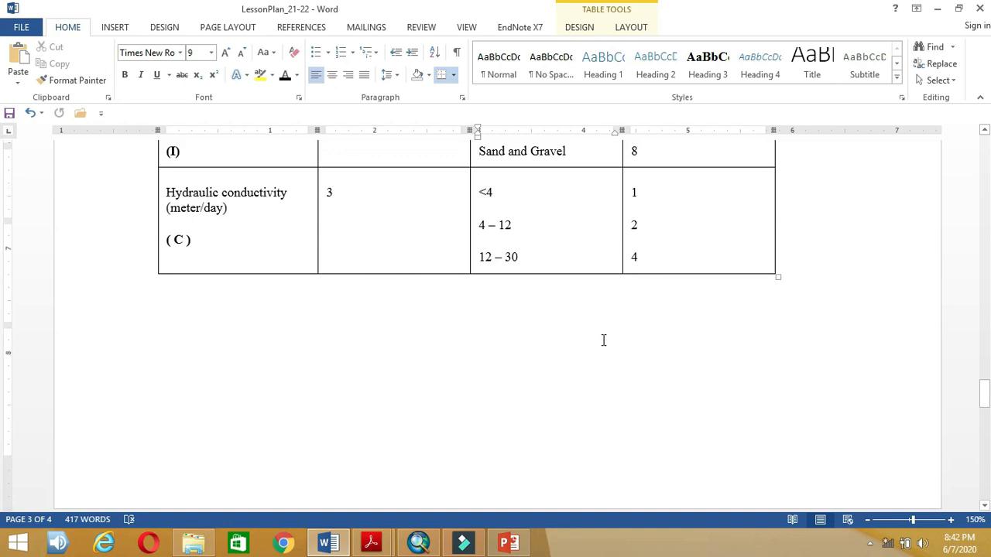
{"action": "scroll", "coordinate": [602, 338], "scroll_direction": "up", "scroll_amount": 3}
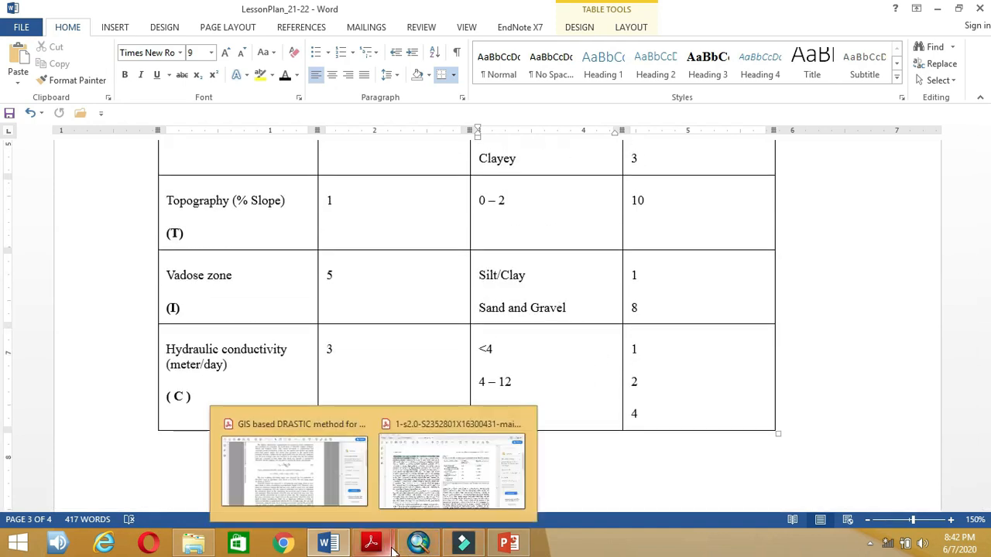
{"action": "left_click", "coordinate": [418, 544]}
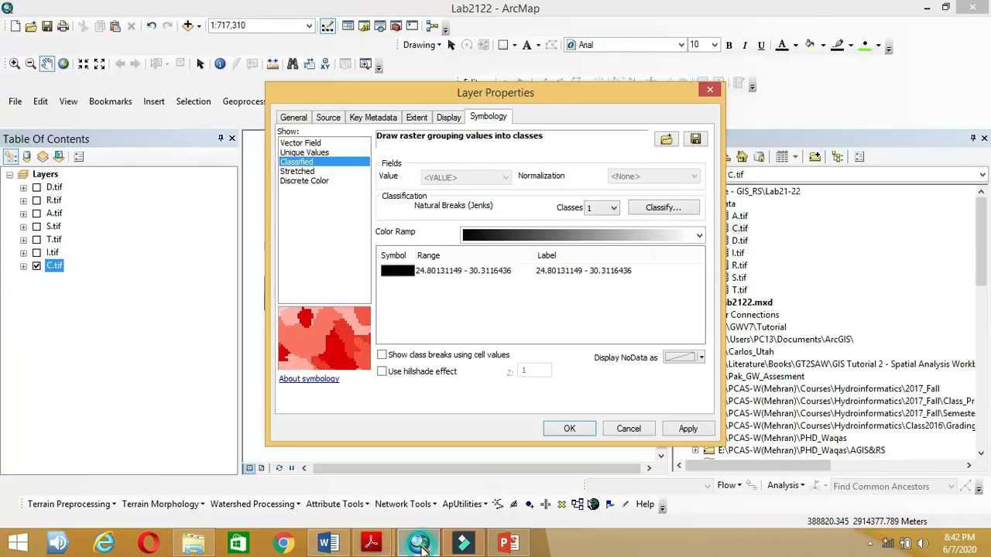
{"action": "left_click", "coordinate": [571, 428]}
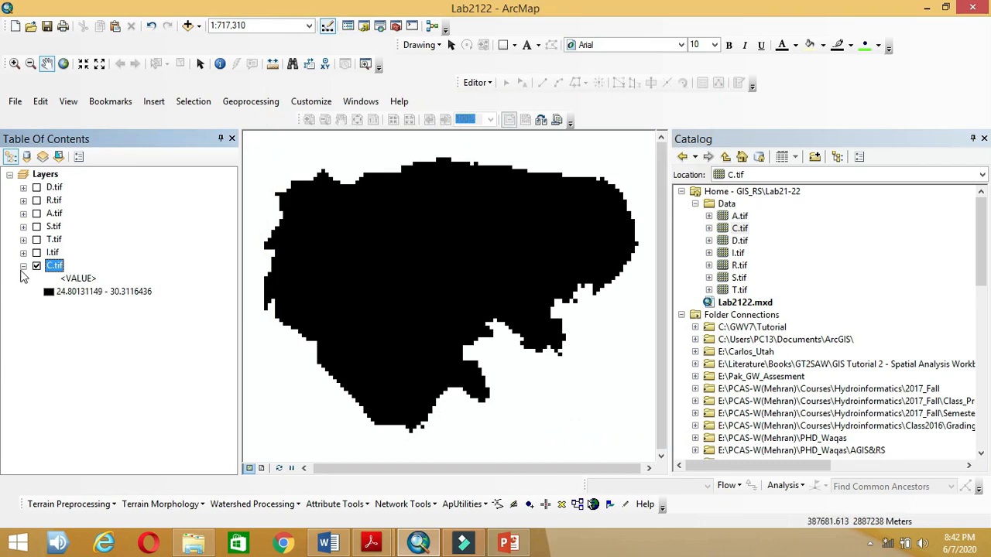
Step: Expand the D.tif, R.tif, A.tif, S.tif, T.tif, I.tif and C.tif legends, then bring up the Word rating table
{"action": "left_click", "coordinate": [24, 266]}
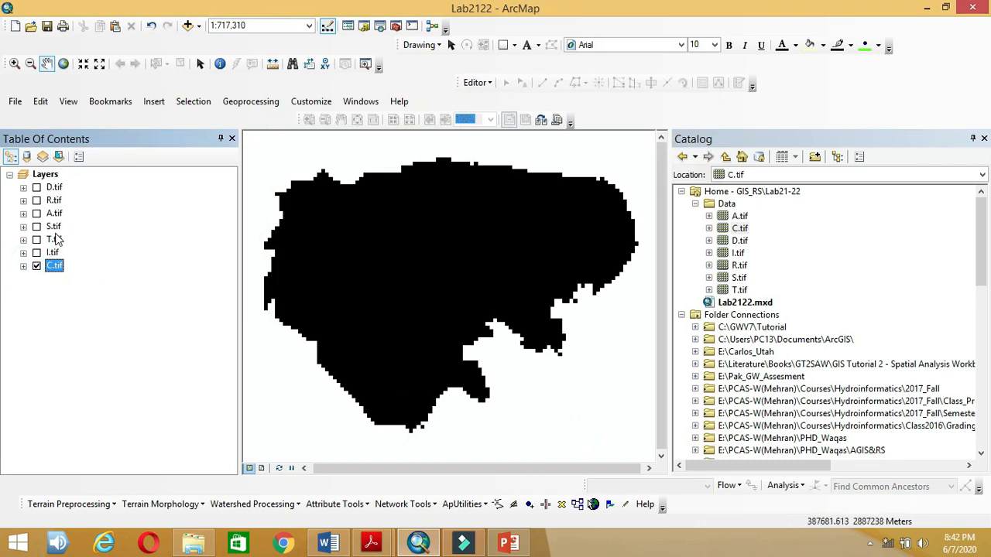
{"action": "left_click", "coordinate": [23, 188]}
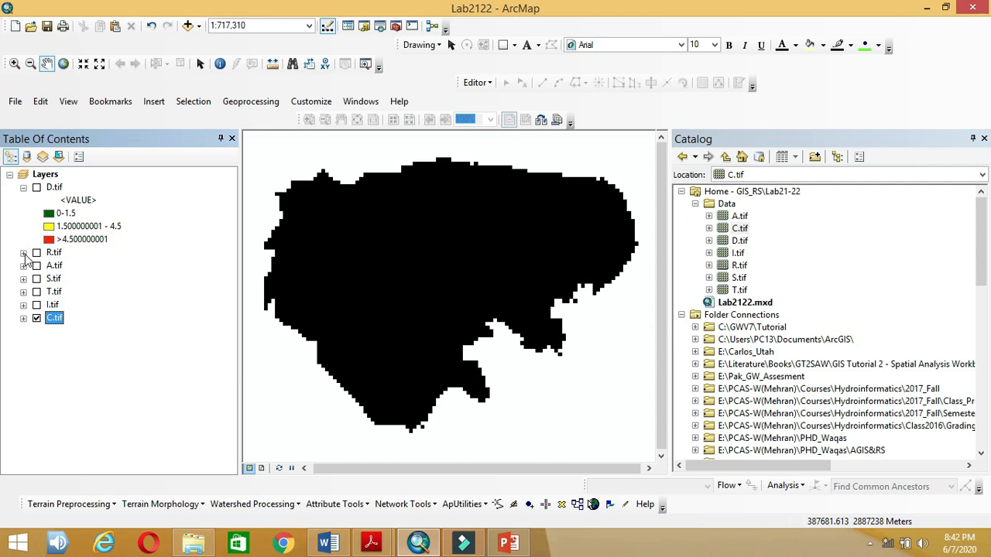
{"action": "left_click", "coordinate": [23, 253]}
{"action": "left_click", "coordinate": [23, 319]}
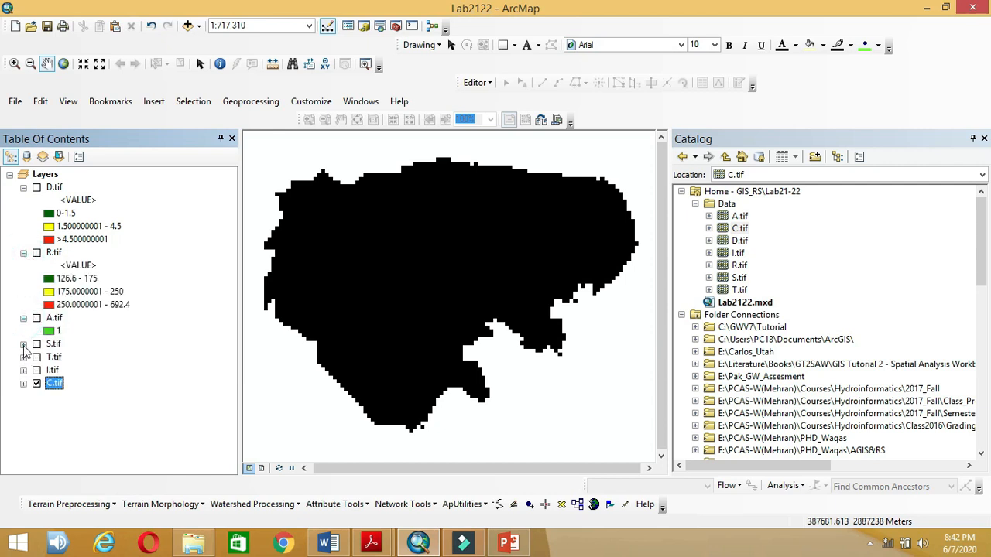
{"action": "left_click", "coordinate": [23, 344]}
{"action": "left_click", "coordinate": [24, 396]}
{"action": "left_click", "coordinate": [23, 449]}
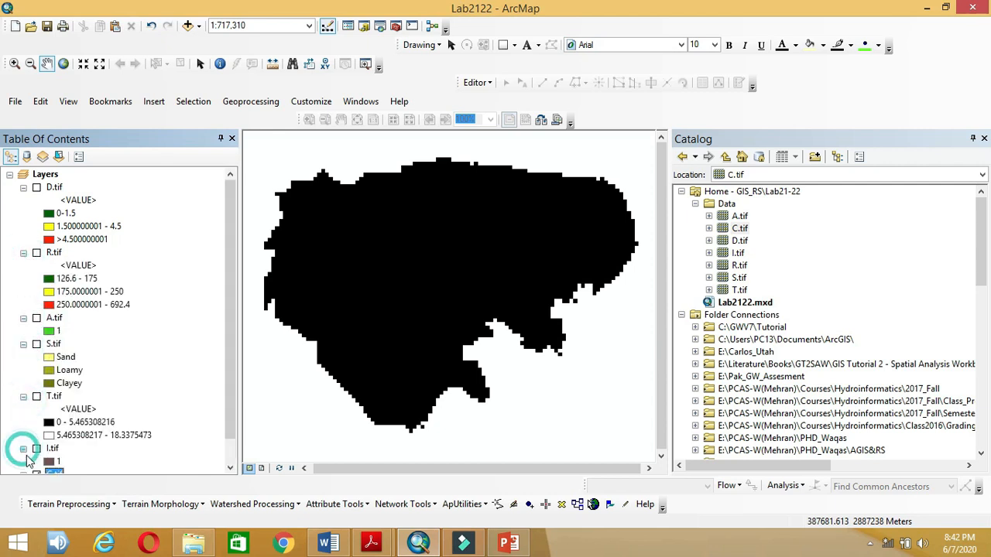
{"action": "left_click", "coordinate": [24, 449]}
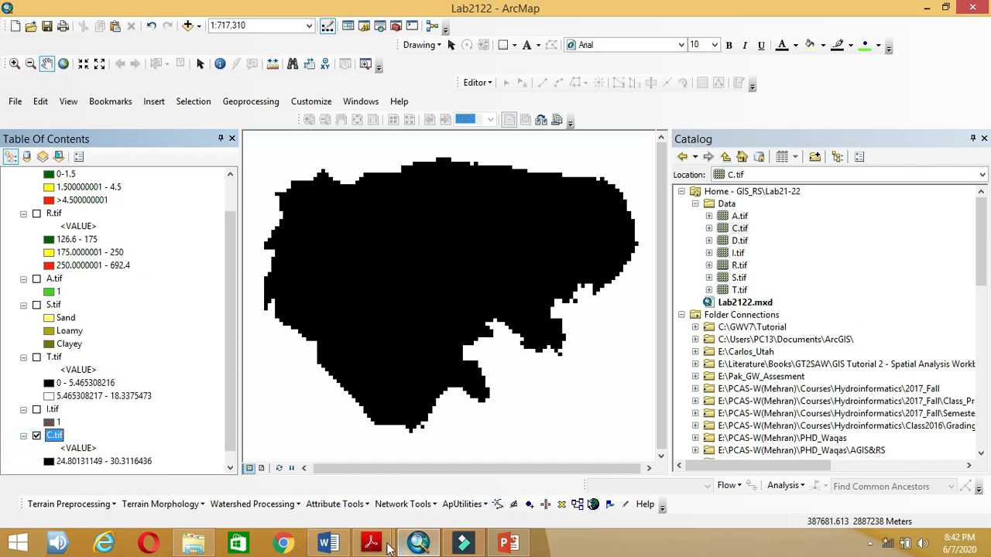
{"action": "left_click", "coordinate": [331, 544]}
{"action": "scroll", "coordinate": [588, 287], "scroll_direction": "up", "scroll_amount": 10}
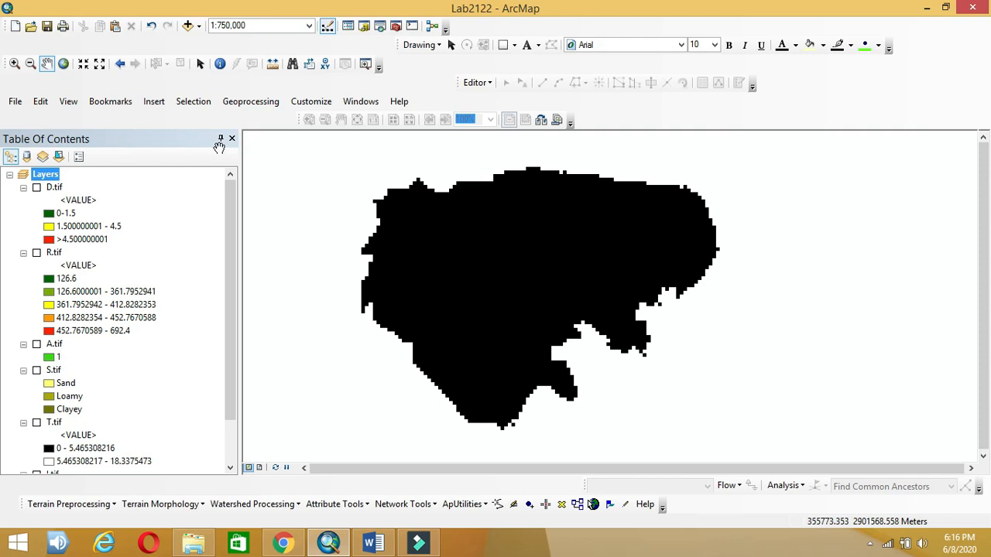
Step: Find the Reclassify (Spatial Analyst) tool and choose D.tif as its input raster
{"action": "key", "text": "ctrl+f"}
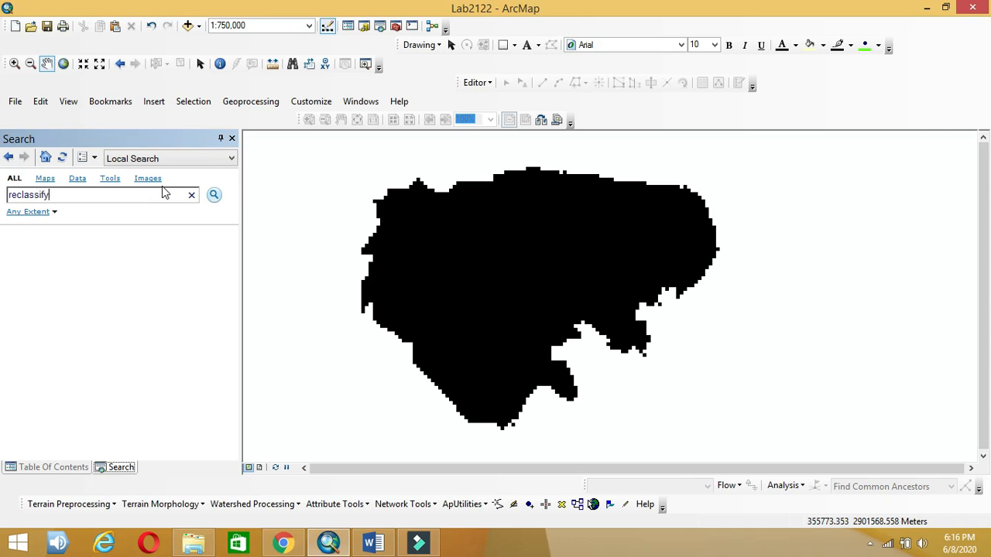
{"action": "type", "text": "reclassify"}
{"action": "key", "text": "Return"}
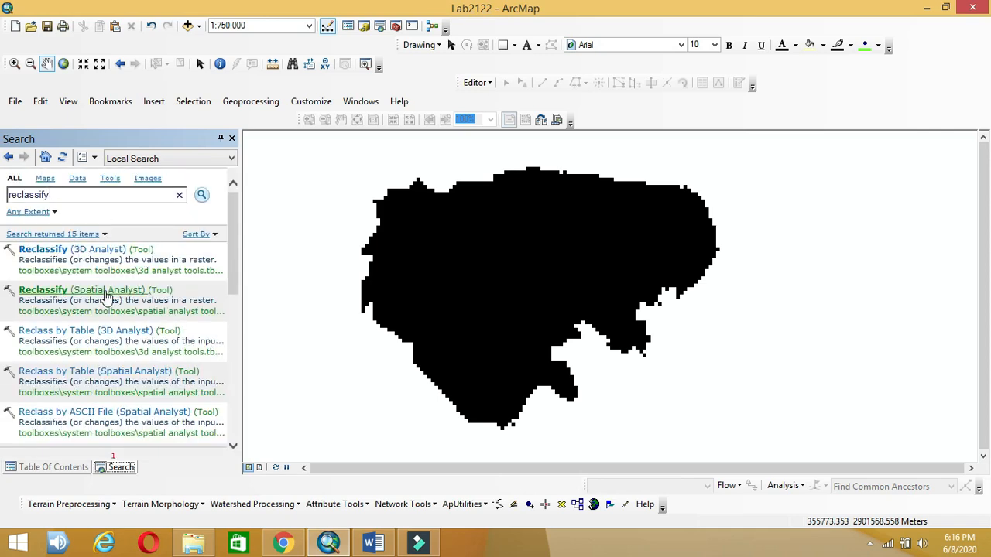
{"action": "left_click", "coordinate": [107, 290]}
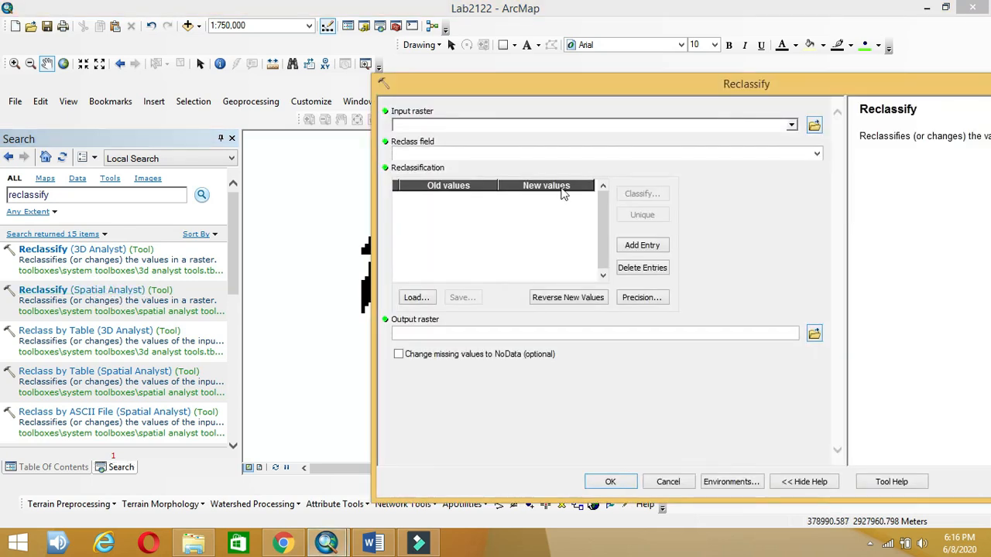
{"action": "left_click", "coordinate": [790, 125]}
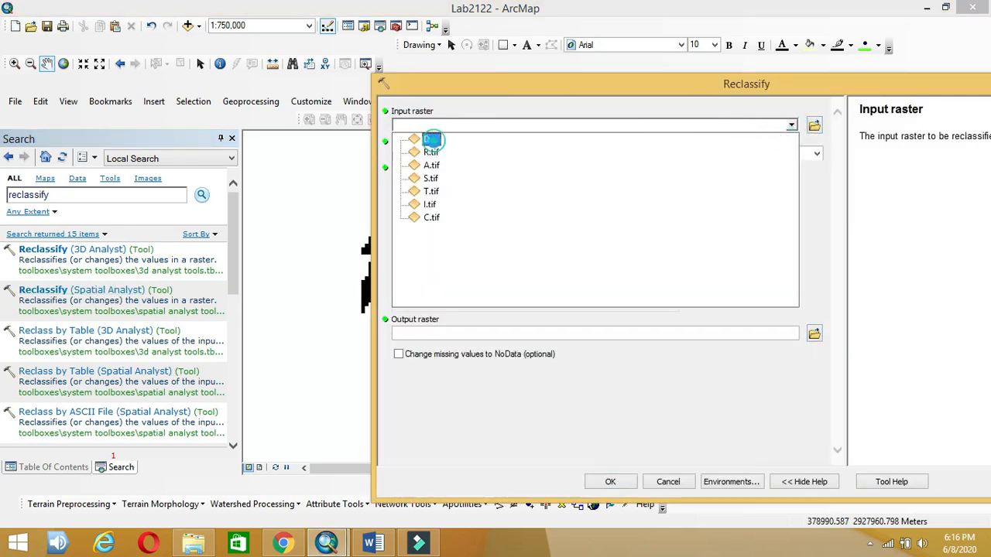
{"action": "left_click", "coordinate": [432, 139]}
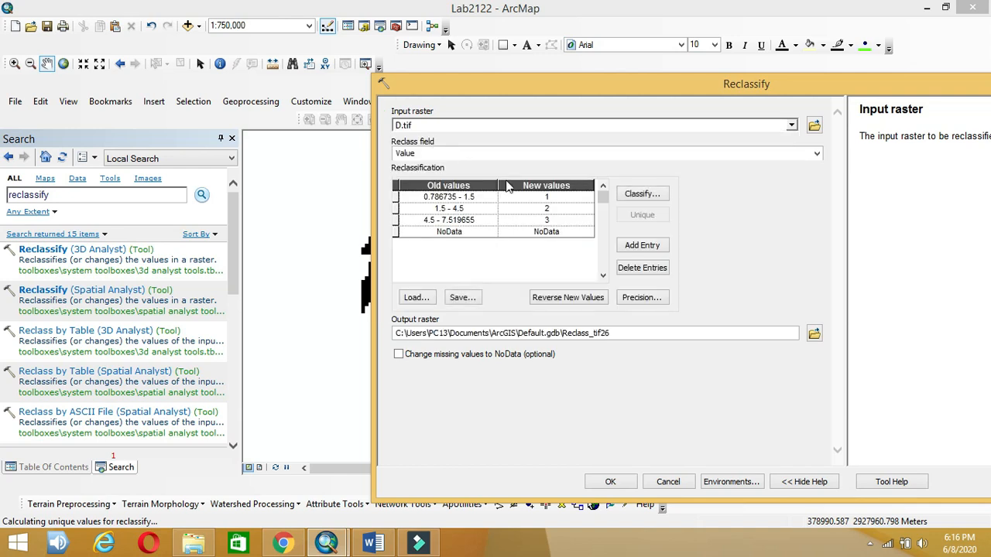
Step: Start the first D.tif range at 0 and rate it 10, per the Word table
{"action": "left_click", "coordinate": [457, 198]}
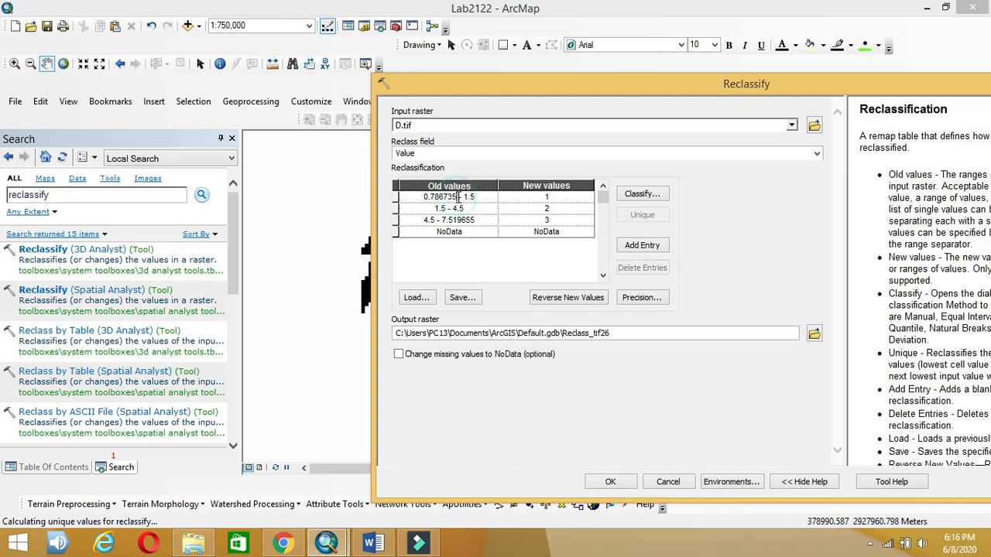
{"action": "left_click_drag", "start_coordinate": [457, 197], "coordinate": [404, 201]}
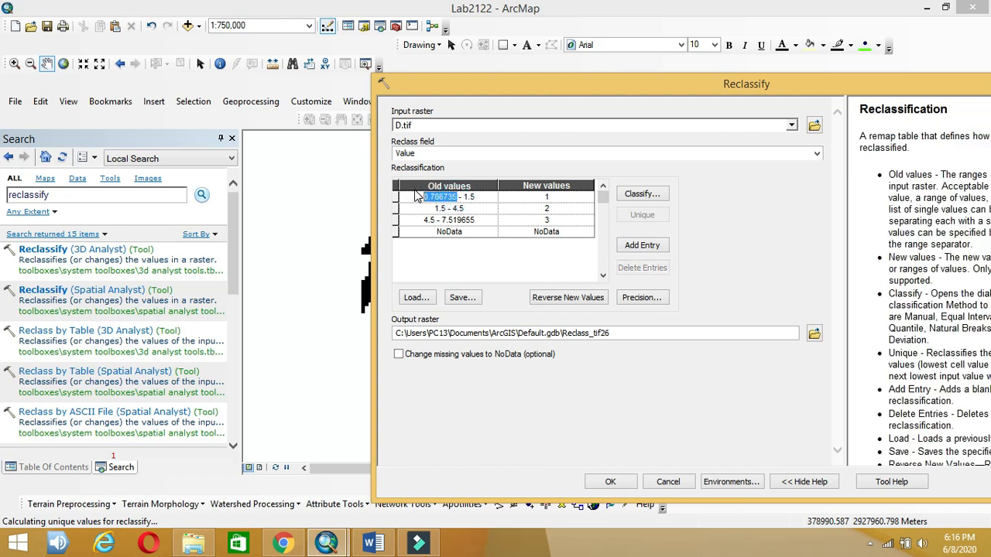
{"action": "type", "text": "0"}
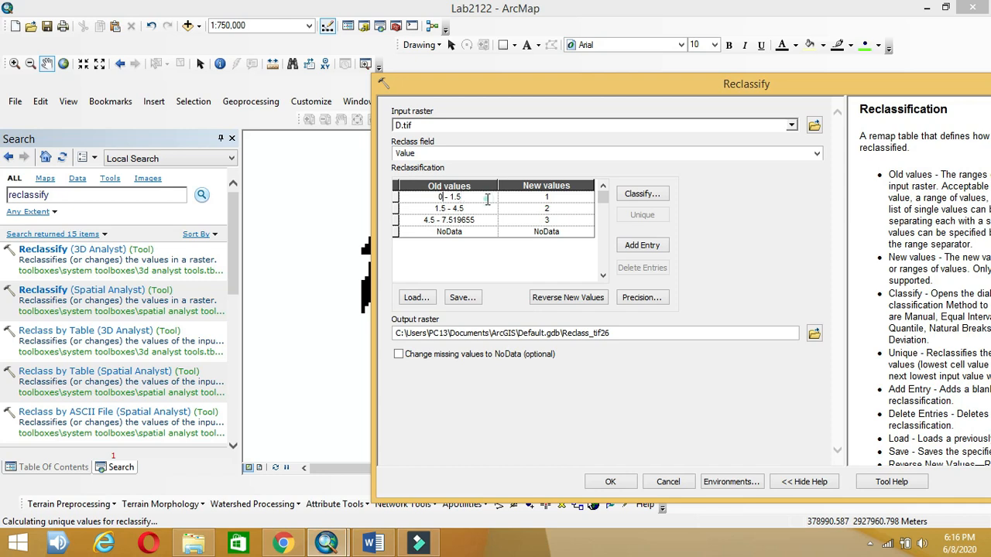
{"action": "left_click", "coordinate": [546, 197]}
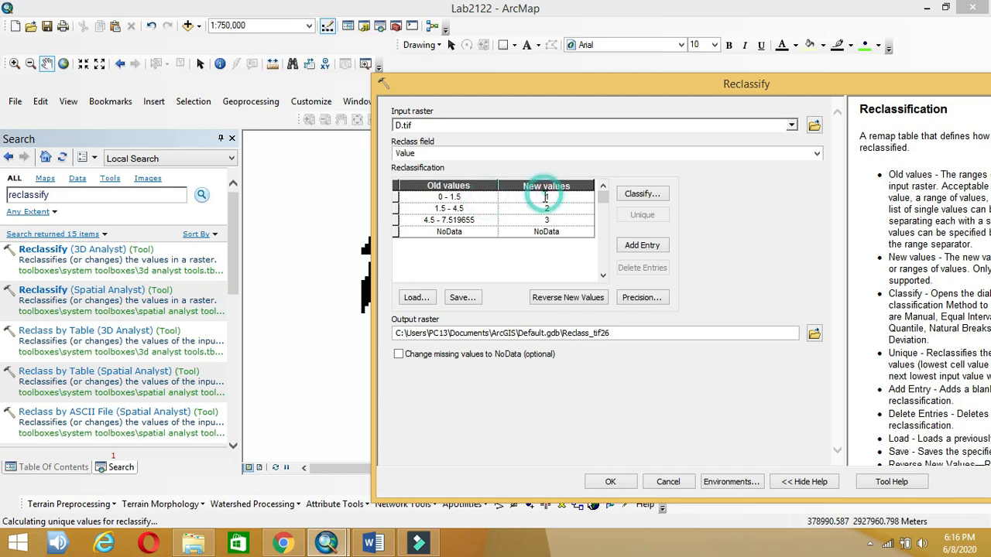
{"action": "left_click", "coordinate": [387, 548]}
{"action": "left_click", "coordinate": [379, 546]}
{"action": "left_click", "coordinate": [565, 196]}
{"action": "type", "text": "10"}
Step: Rate the remaining two depth ranges 9 and 7, then pick the output raster location
{"action": "left_click", "coordinate": [373, 546]}
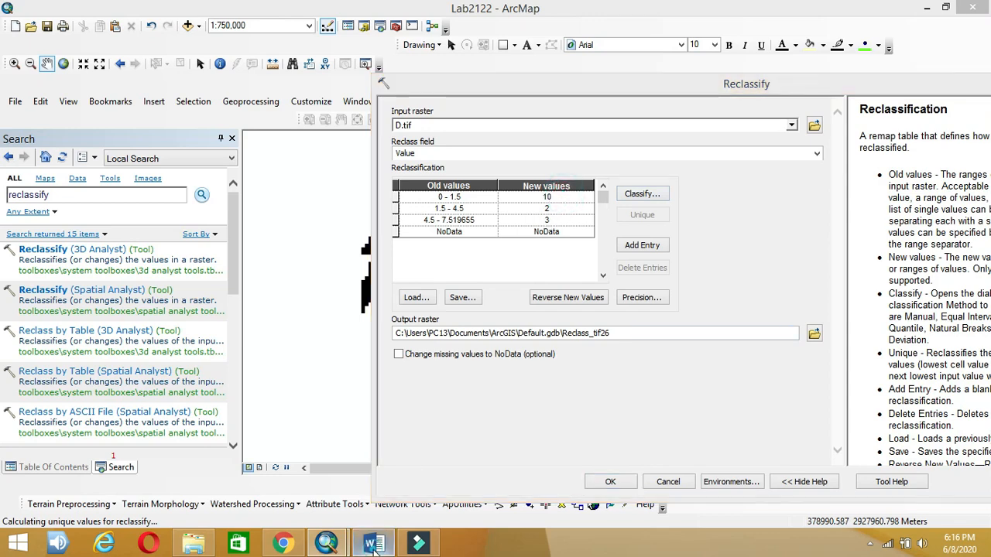
{"action": "left_click", "coordinate": [372, 546]}
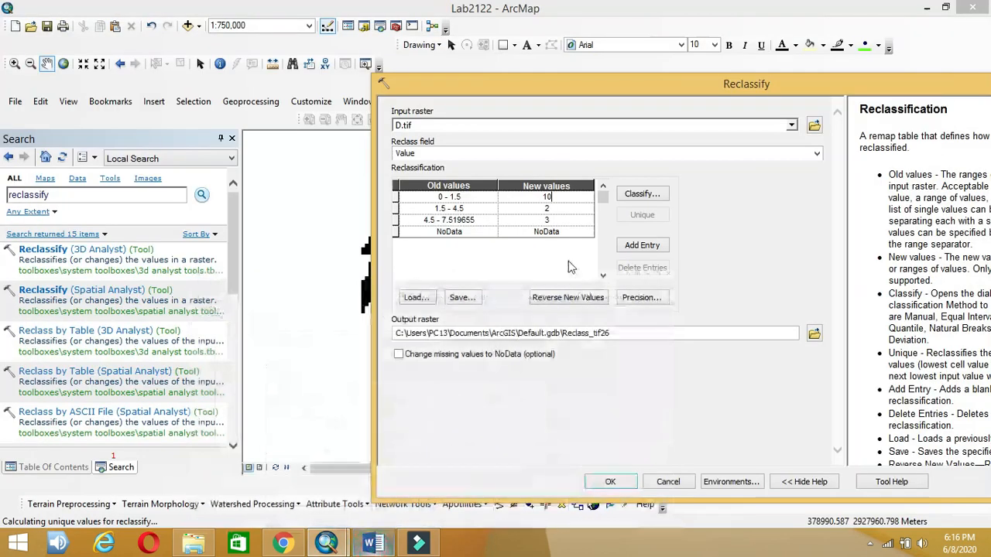
{"action": "left_click", "coordinate": [552, 208]}
{"action": "left_click_drag", "start_coordinate": [554, 209], "coordinate": [539, 206]}
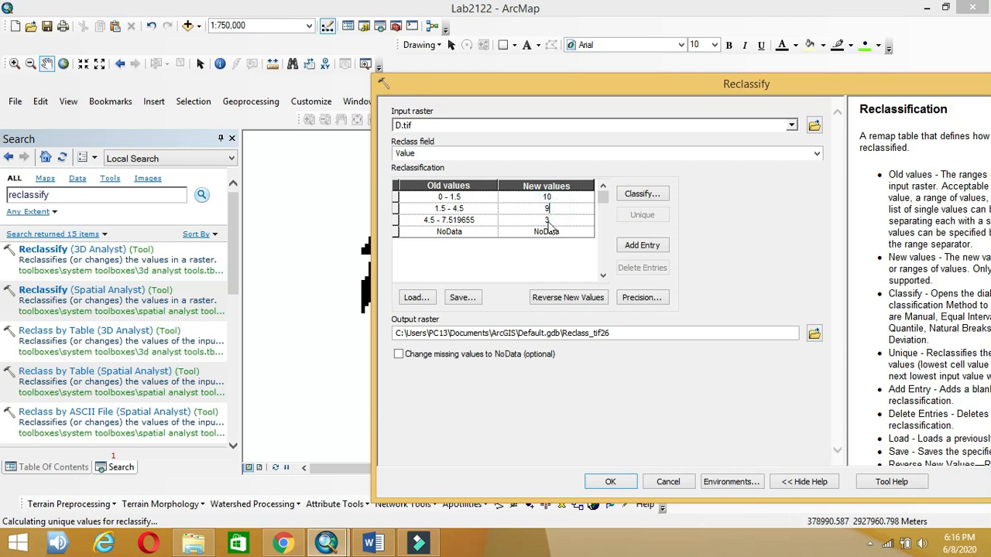
{"action": "left_click", "coordinate": [419, 544]}
{"action": "left_click", "coordinate": [422, 545]}
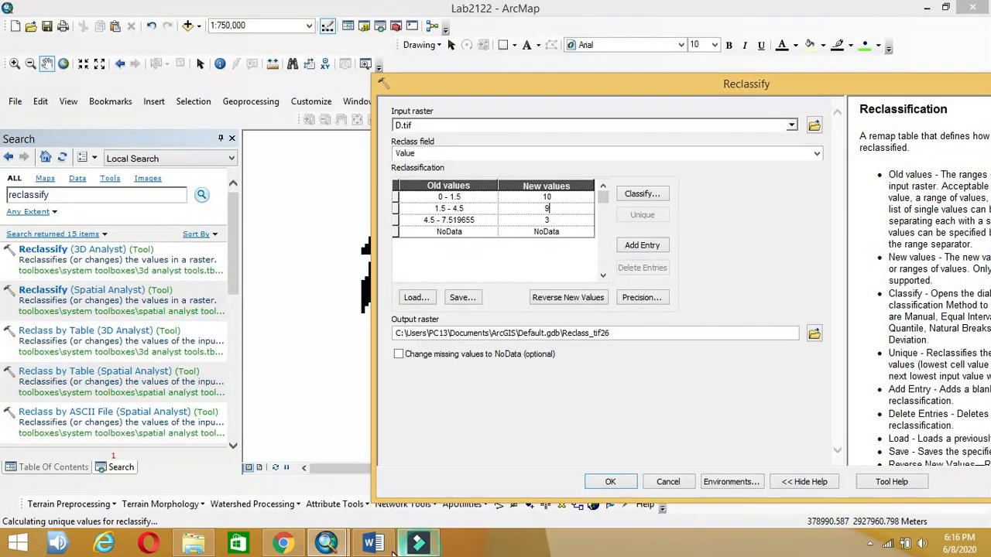
{"action": "left_click", "coordinate": [383, 546]}
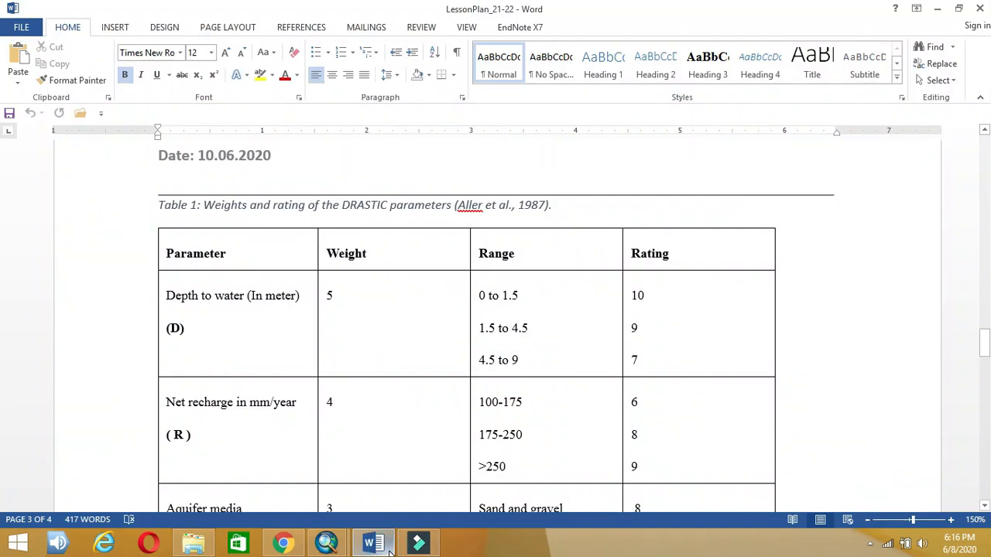
{"action": "left_click", "coordinate": [389, 545]}
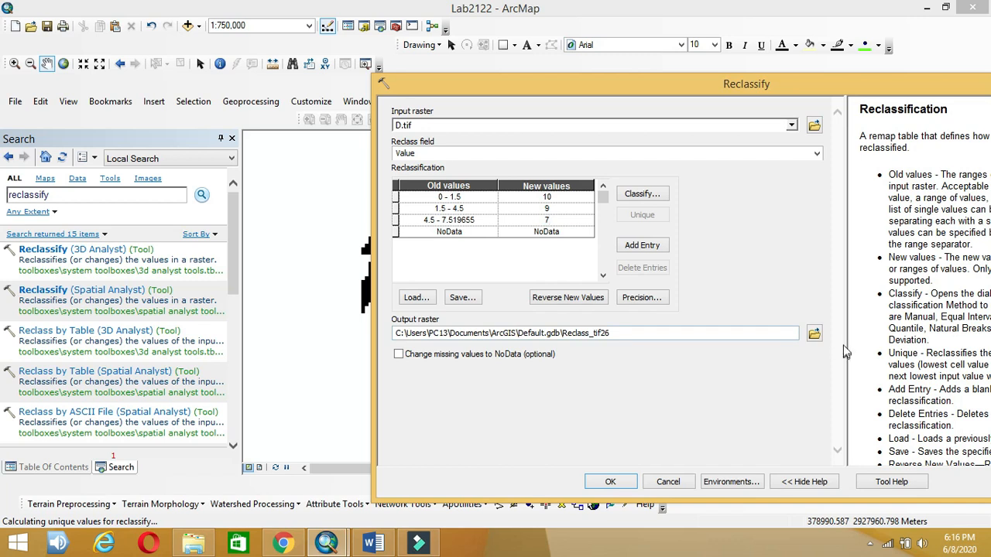
{"action": "left_click", "coordinate": [815, 335]}
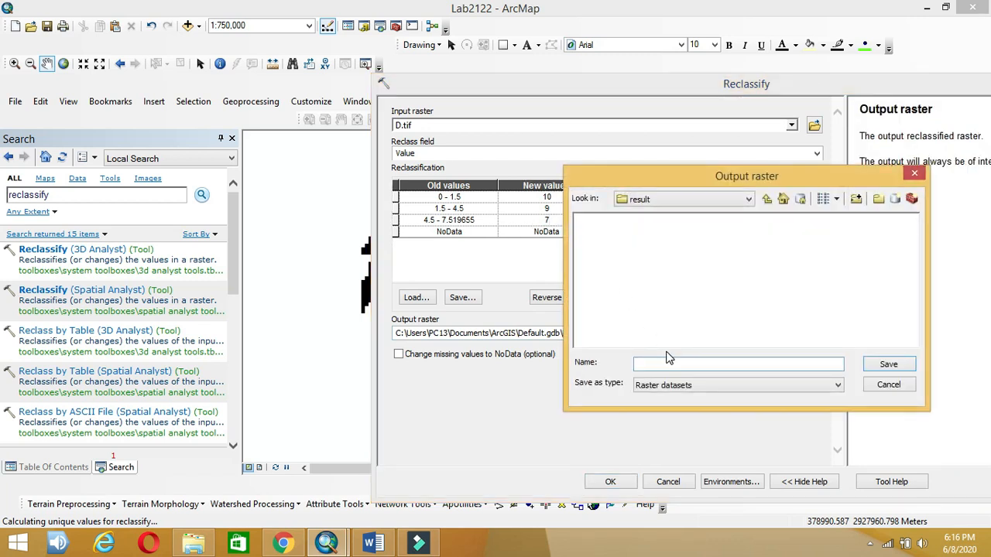
Step: Save the output as Dr.tif in the result folder and run Reclassify, noting the out-of-range maximum warning
{"action": "left_click", "coordinate": [783, 199]}
{"action": "double_click", "coordinate": [603, 233]}
{"action": "left_click", "coordinate": [668, 361]}
{"action": "type", "text": "Dr.tif"}
{"action": "left_click", "coordinate": [898, 365]}
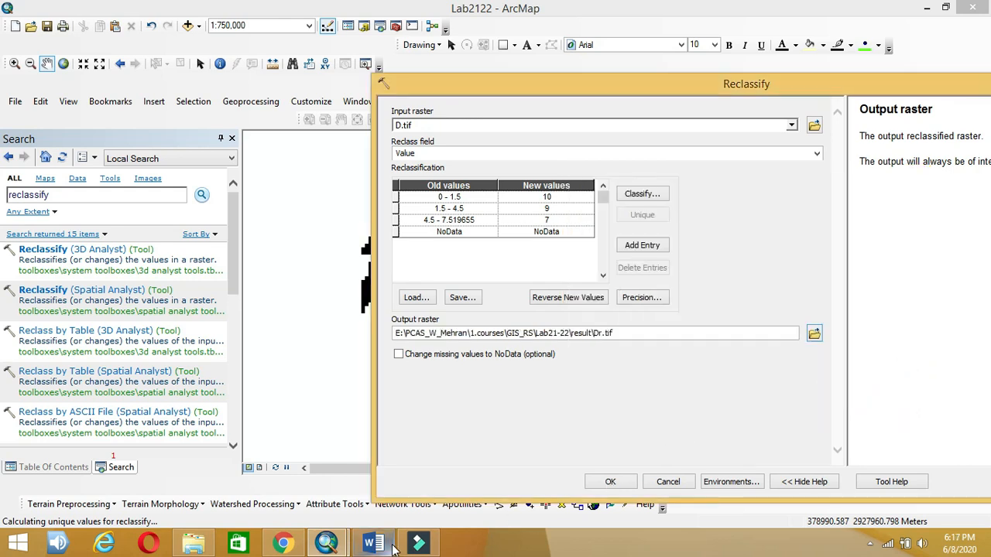
{"action": "left_click", "coordinate": [624, 488]}
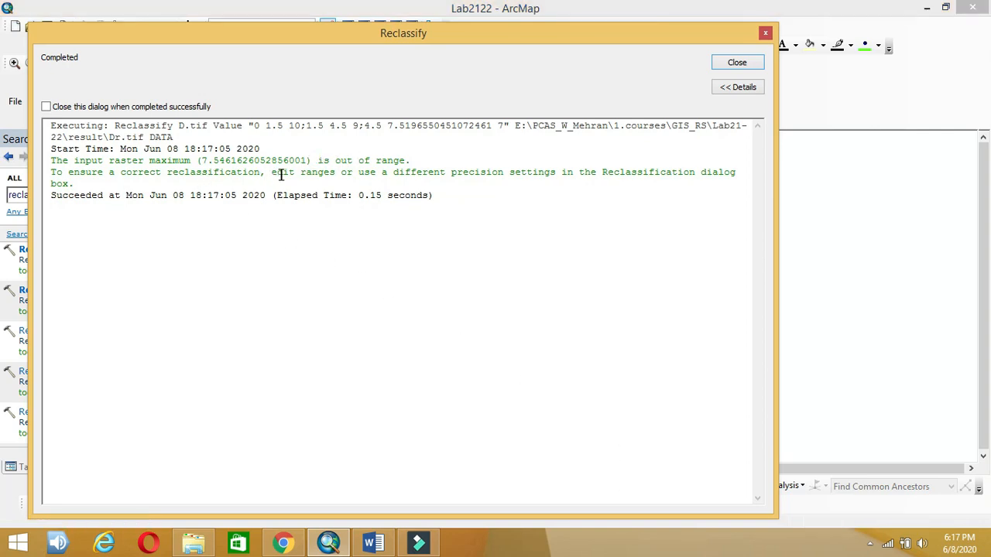
{"action": "left_click_drag", "start_coordinate": [311, 160], "coordinate": [203, 164]}
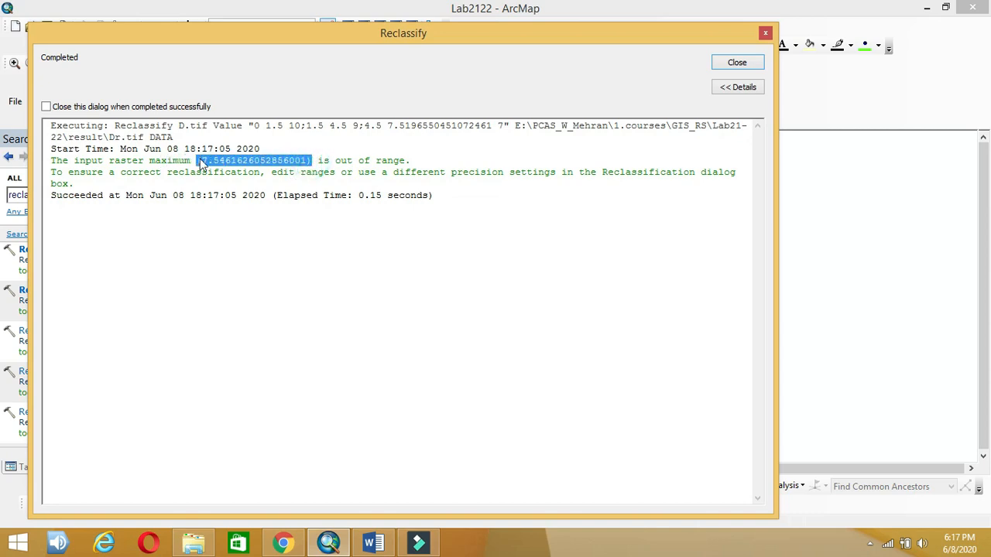
{"action": "left_click", "coordinate": [320, 179]}
Step: Close the tool report and collapse the D.tif through I.tif and Dr.tif legends
{"action": "left_click", "coordinate": [737, 64]}
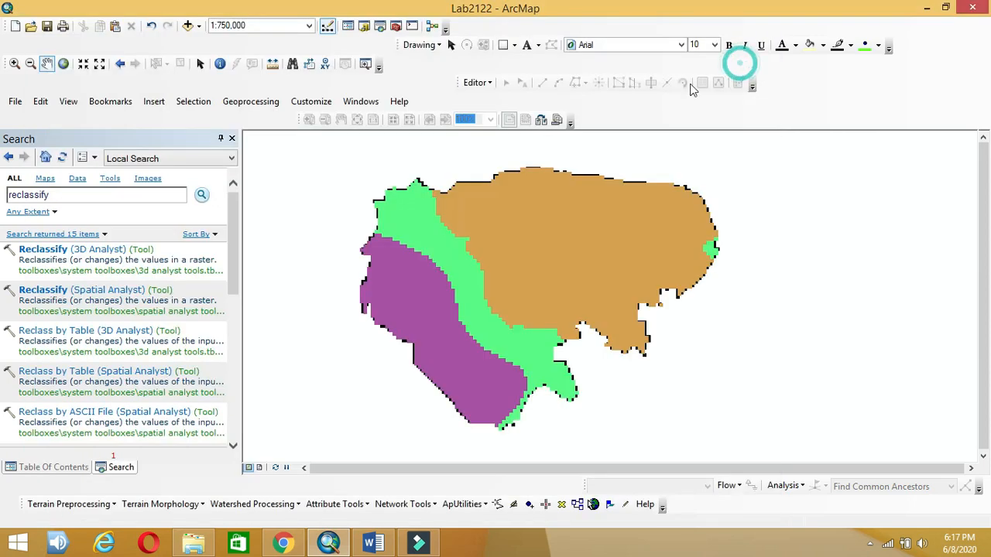
{"action": "left_click", "coordinate": [231, 140]}
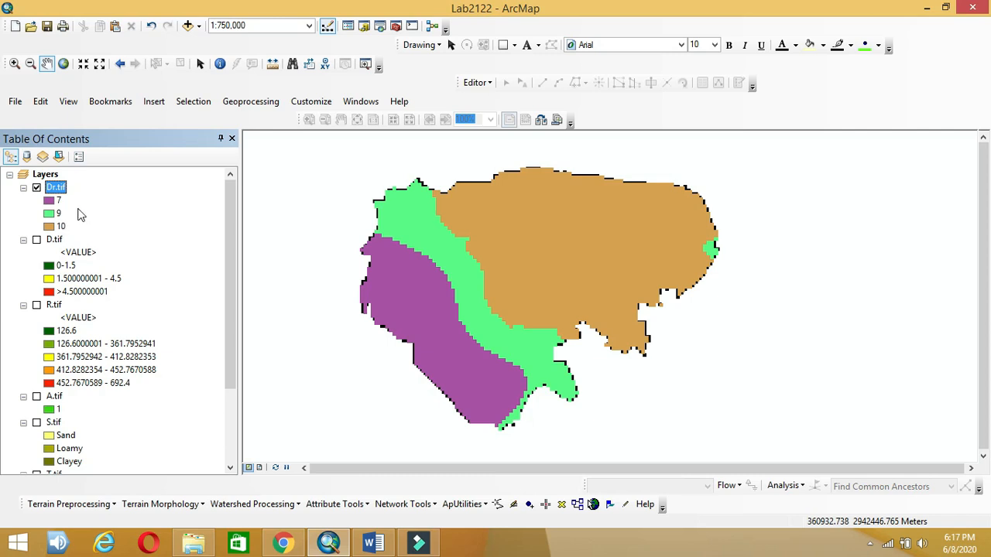
{"action": "left_click", "coordinate": [24, 239]}
{"action": "left_click", "coordinate": [24, 253]}
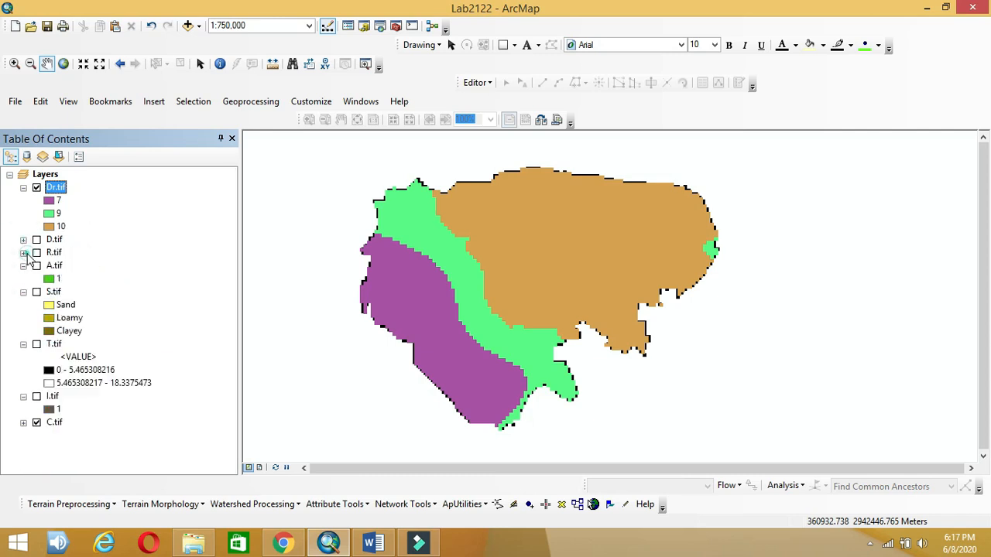
{"action": "left_click", "coordinate": [23, 266]}
{"action": "left_click", "coordinate": [24, 279]}
{"action": "left_click", "coordinate": [24, 292]}
{"action": "left_click", "coordinate": [23, 305]}
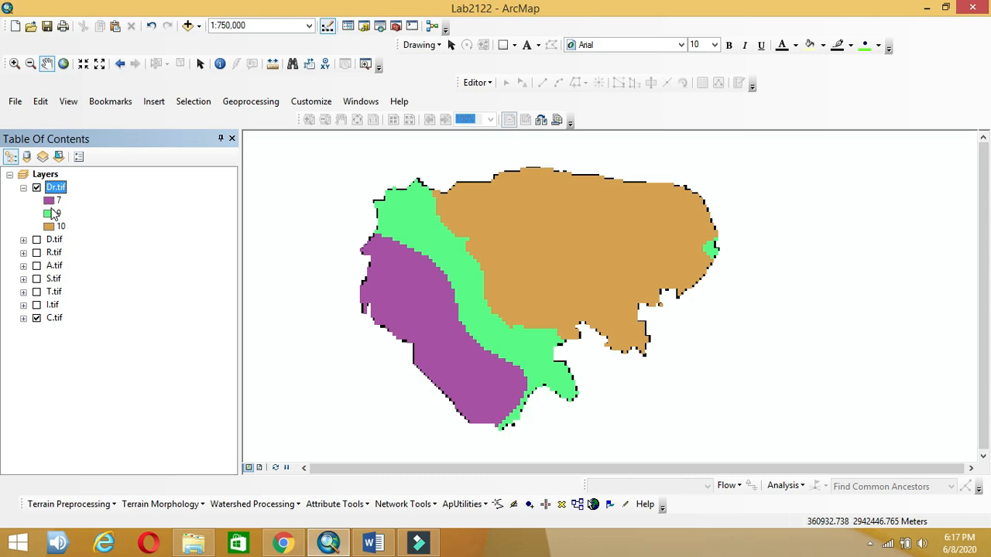
{"action": "left_click", "coordinate": [23, 188]}
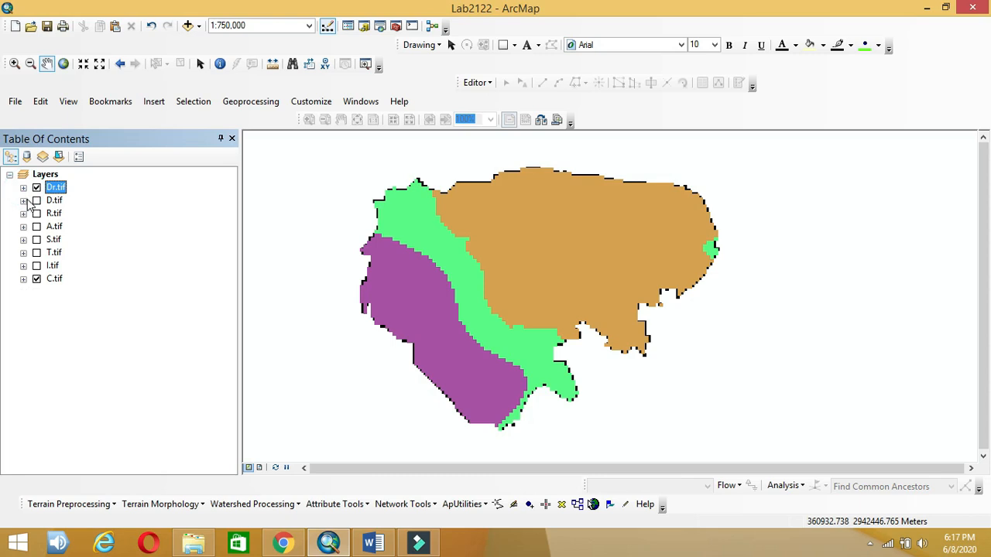
Step: Show R.tif instead of Dr.tif and reopen Reclassify (Spatial Analyst)
{"action": "left_click", "coordinate": [23, 214]}
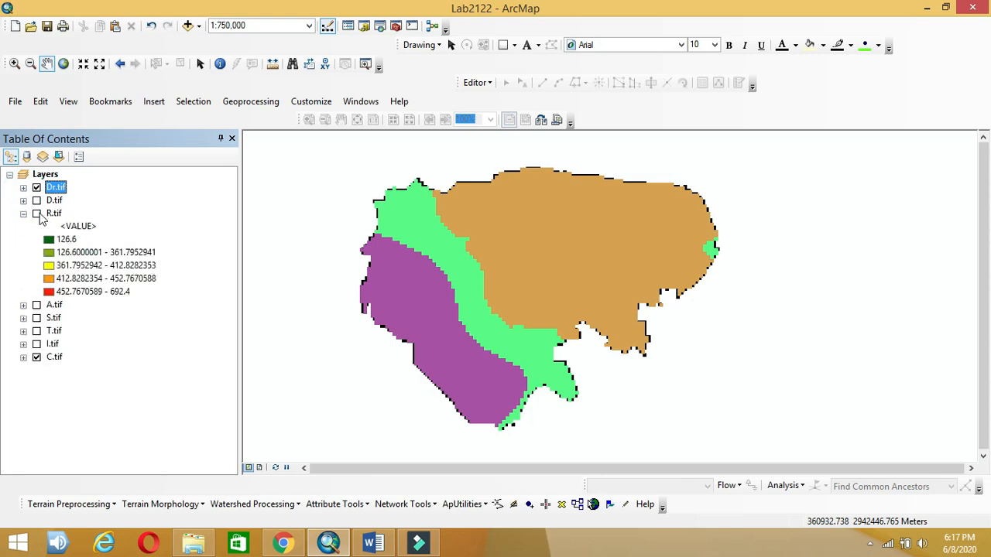
{"action": "left_click", "coordinate": [36, 213]}
{"action": "left_click", "coordinate": [36, 187]}
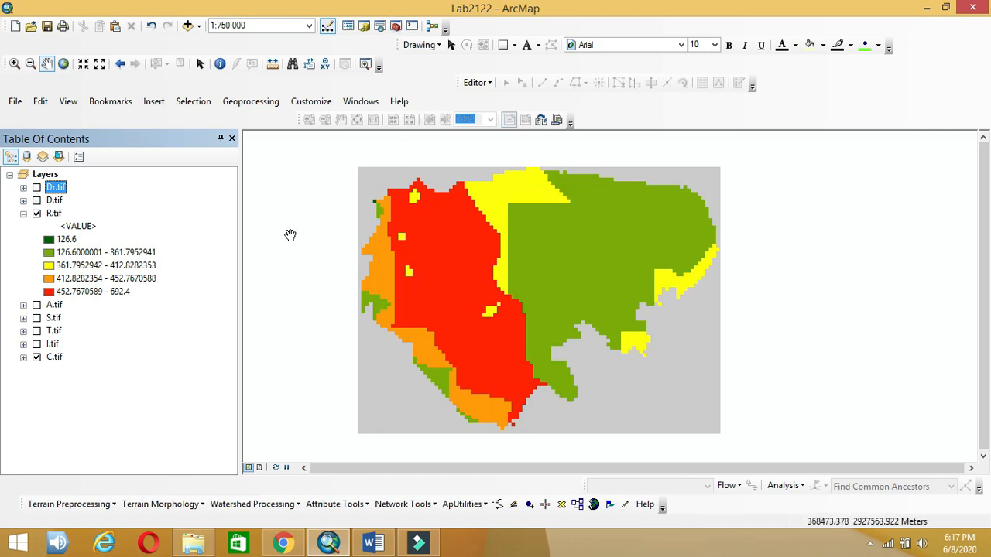
{"action": "left_click", "coordinate": [280, 273]}
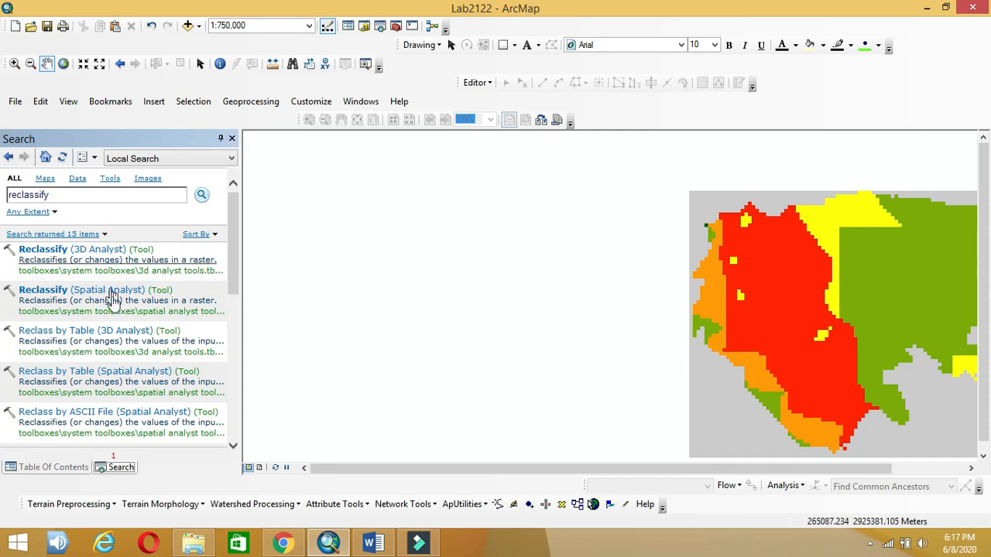
{"action": "left_click", "coordinate": [113, 289]}
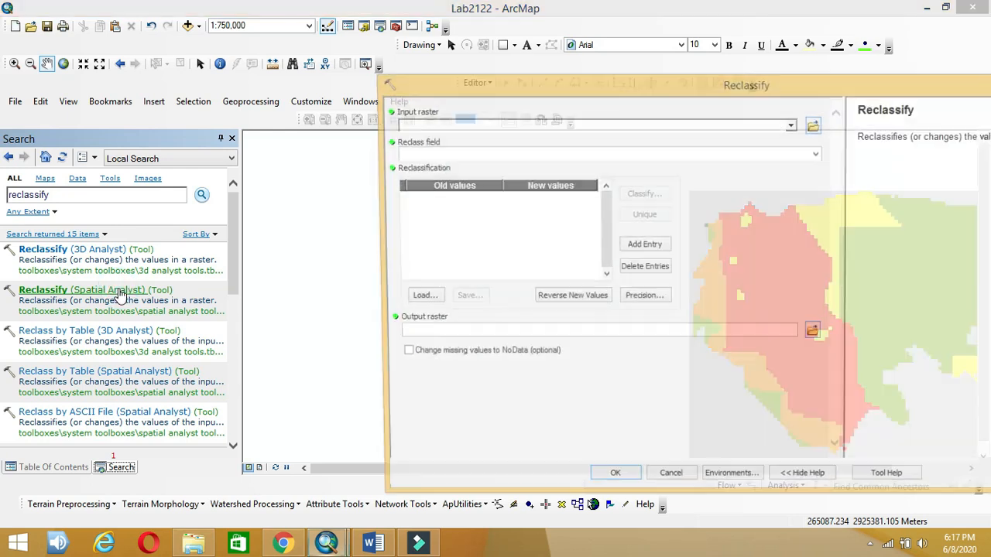
Step: Pick R.tif as input and classify it into 3 classes with the top break at 700
{"action": "left_click", "coordinate": [791, 126]}
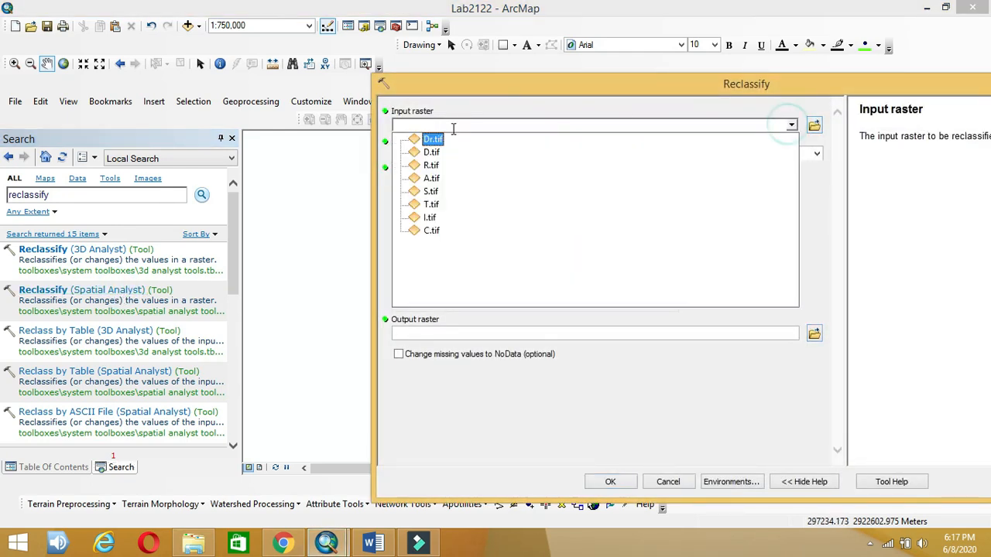
{"action": "left_click", "coordinate": [412, 166]}
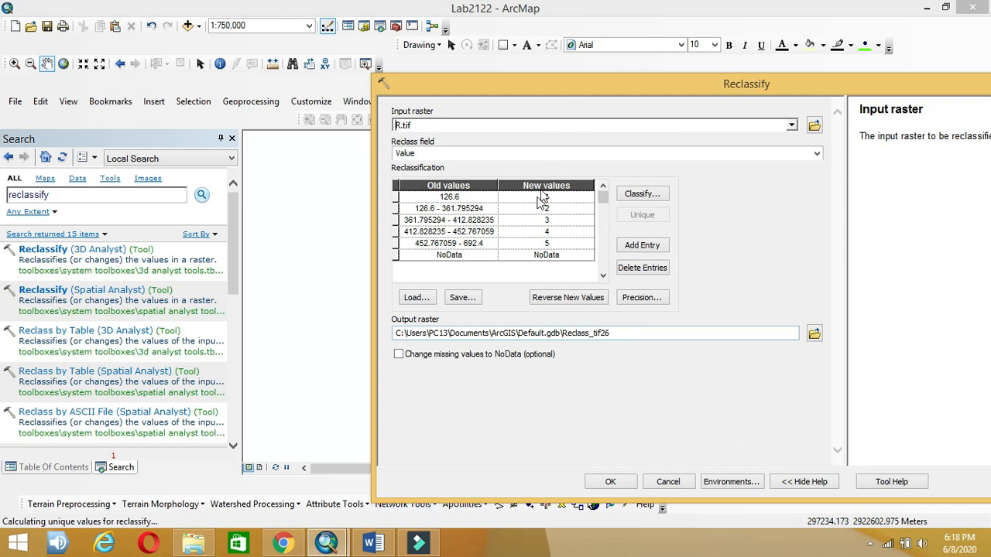
{"action": "left_click", "coordinate": [658, 196]}
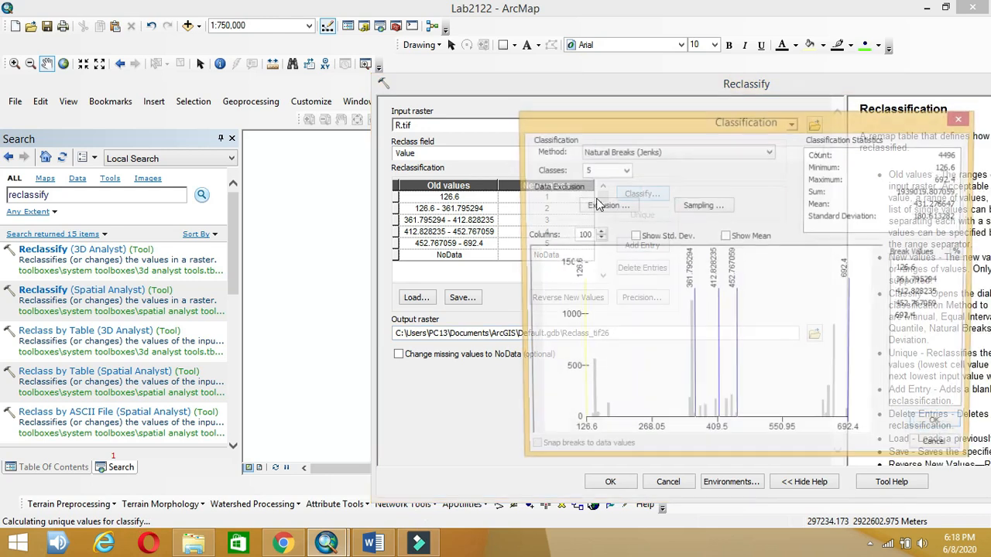
{"action": "left_click", "coordinate": [623, 170]}
{"action": "left_click", "coordinate": [594, 188]}
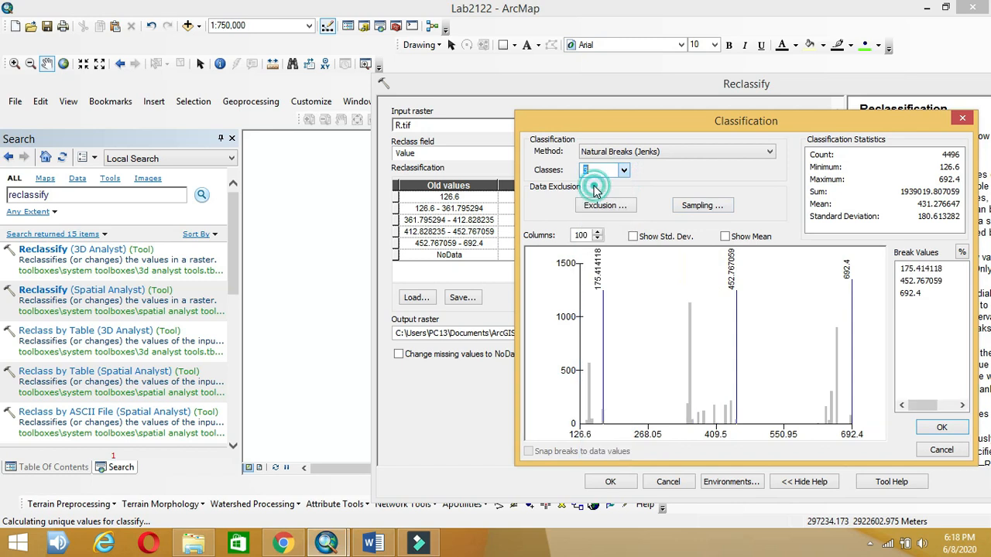
{"action": "left_click", "coordinate": [911, 298]}
{"action": "type", "text": "700"}
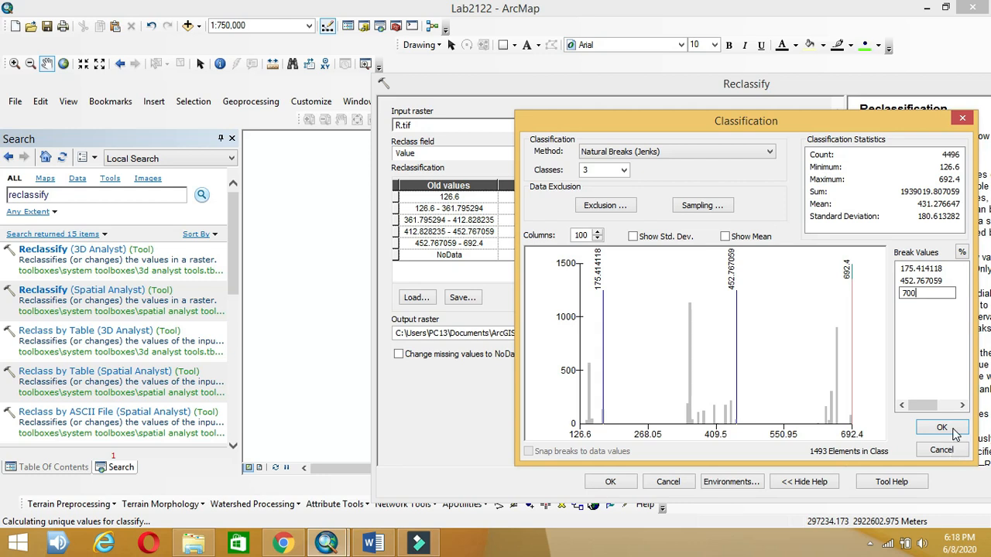
{"action": "left_click", "coordinate": [941, 426]}
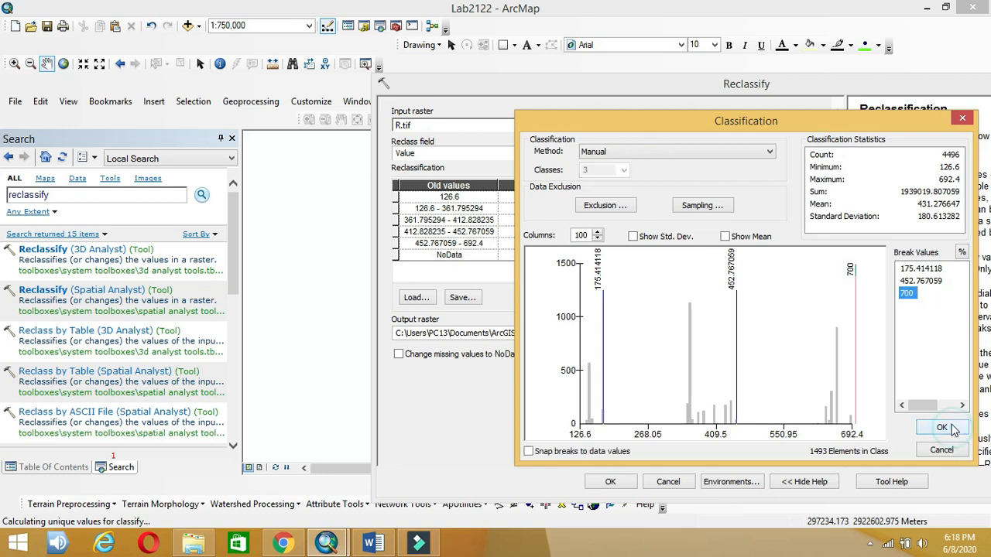
Step: Change the first range's lower bound to 0, giving 0 - 175.414118
{"action": "left_click", "coordinate": [436, 197]}
{"action": "left_click_drag", "start_coordinate": [434, 197], "coordinate": [415, 197]}
{"action": "type", "text": "0"}
{"action": "left_click", "coordinate": [444, 209]}
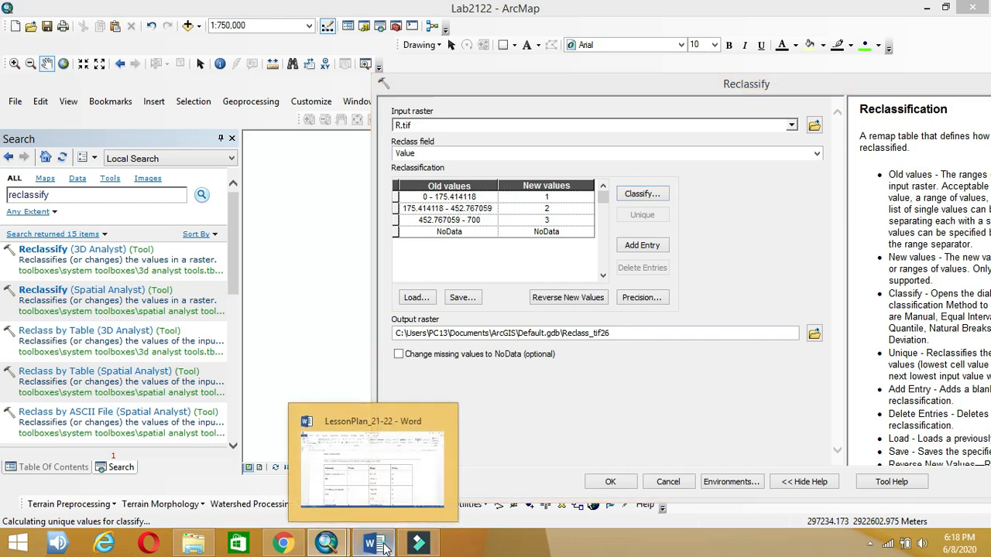
Step: Look up the recharge ratings in Word and set the first range's rating to 6
{"action": "left_click", "coordinate": [385, 547]}
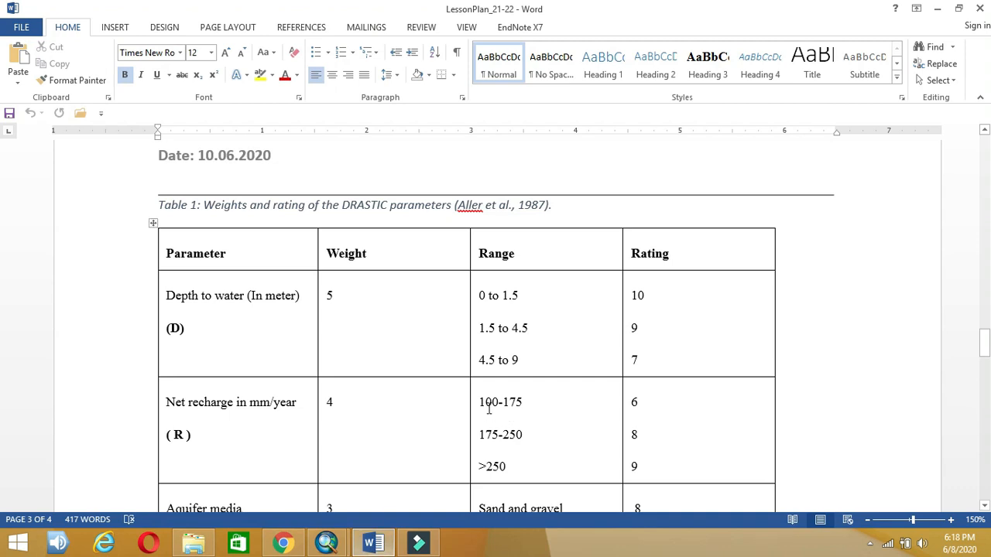
{"action": "left_click", "coordinate": [372, 547]}
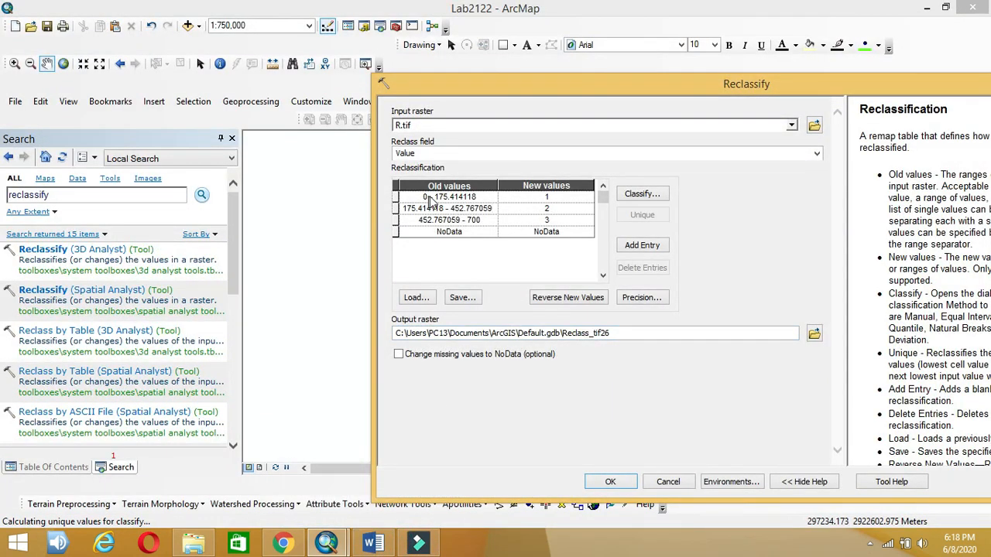
{"action": "left_click", "coordinate": [546, 196]}
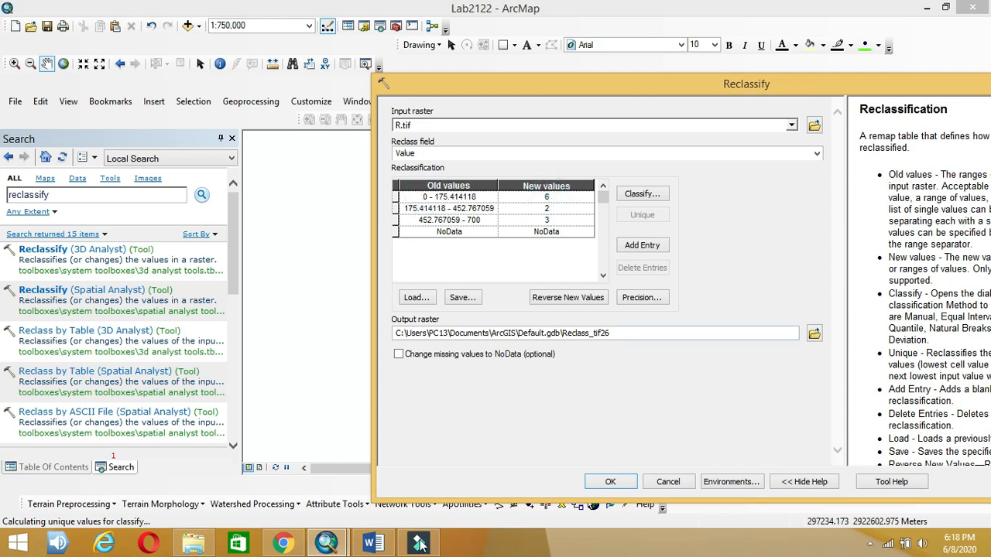
{"action": "left_click", "coordinate": [436, 466]}
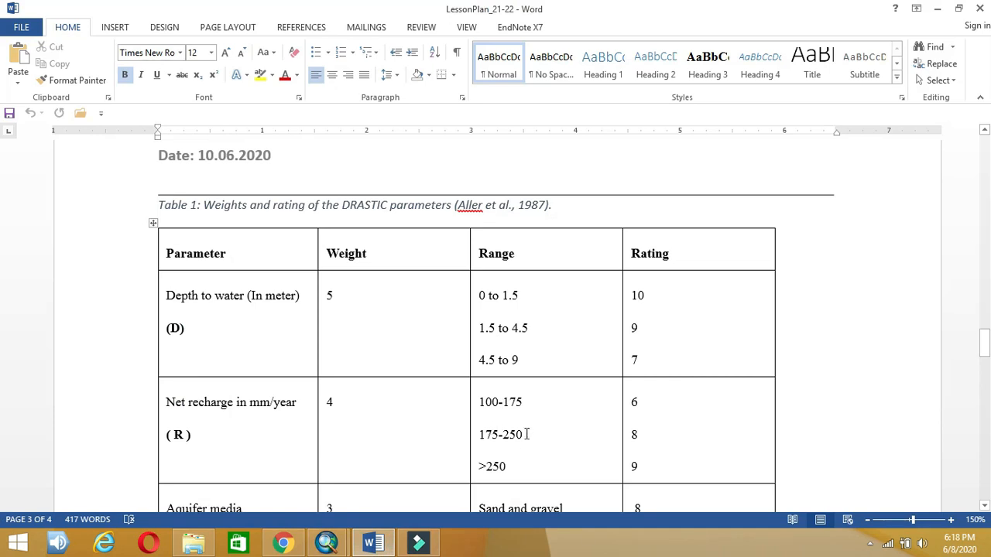
{"action": "left_click", "coordinate": [388, 548]}
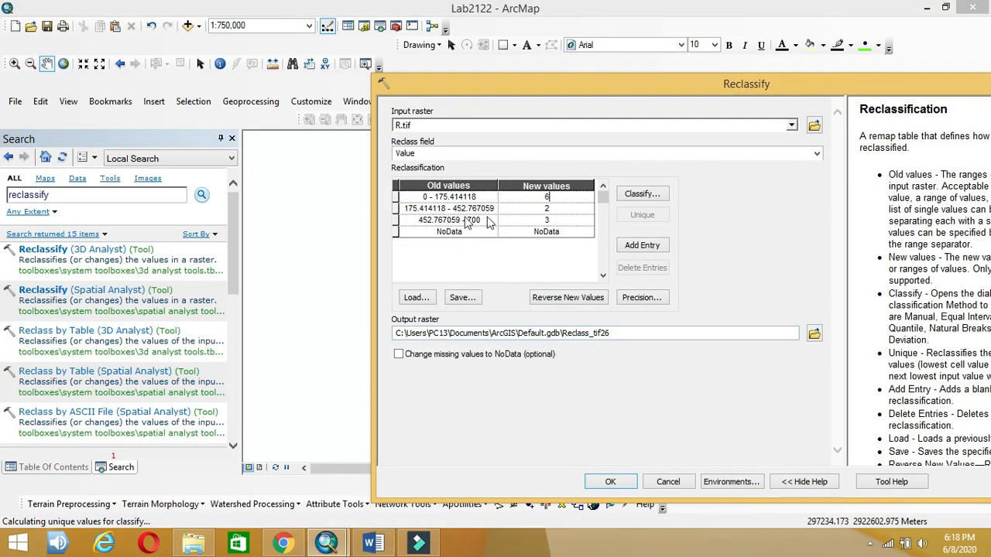
Step: Edit the old-value ranges to 0–175, 175–250 and 250.1–700
{"action": "left_click", "coordinate": [491, 209]}
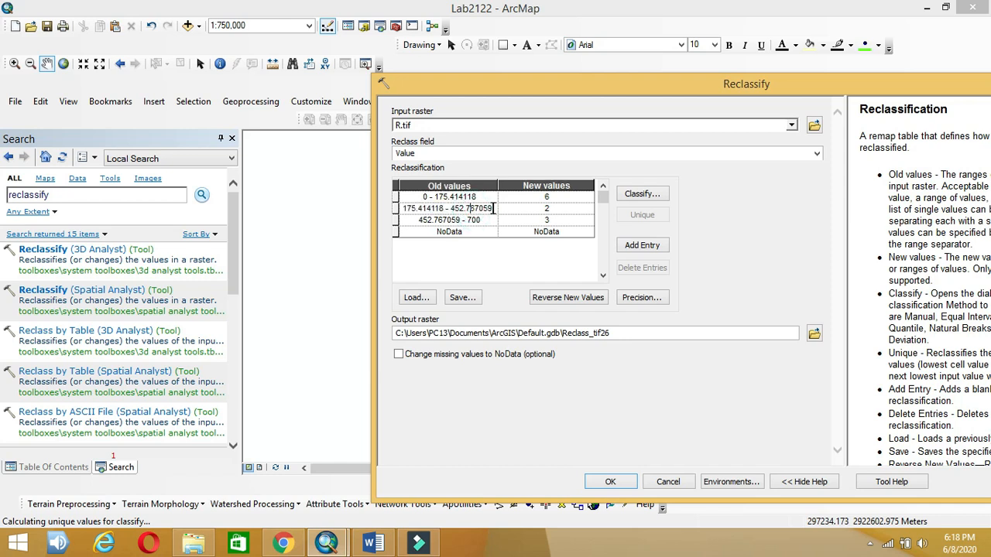
{"action": "left_click_drag", "start_coordinate": [489, 209], "coordinate": [455, 209]}
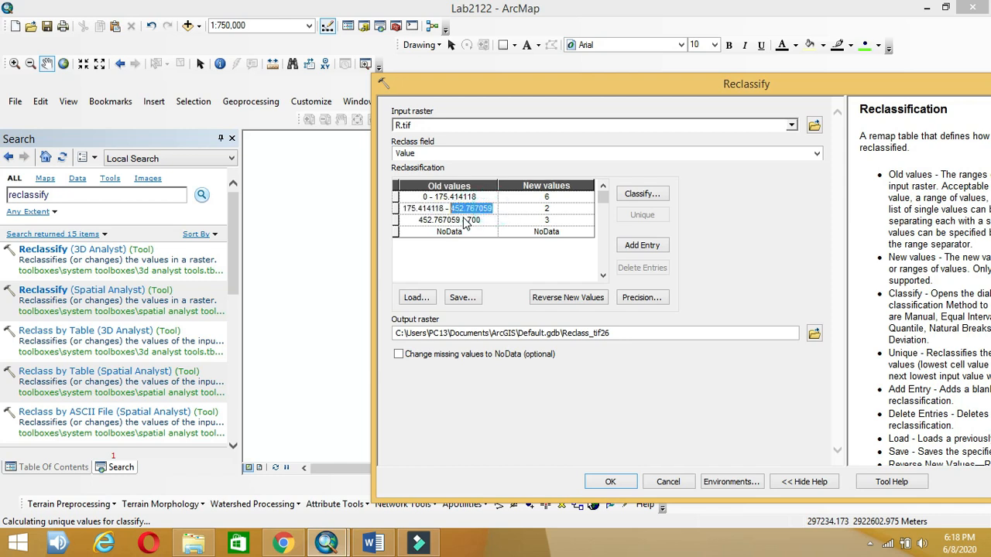
{"action": "type", "text": "250"}
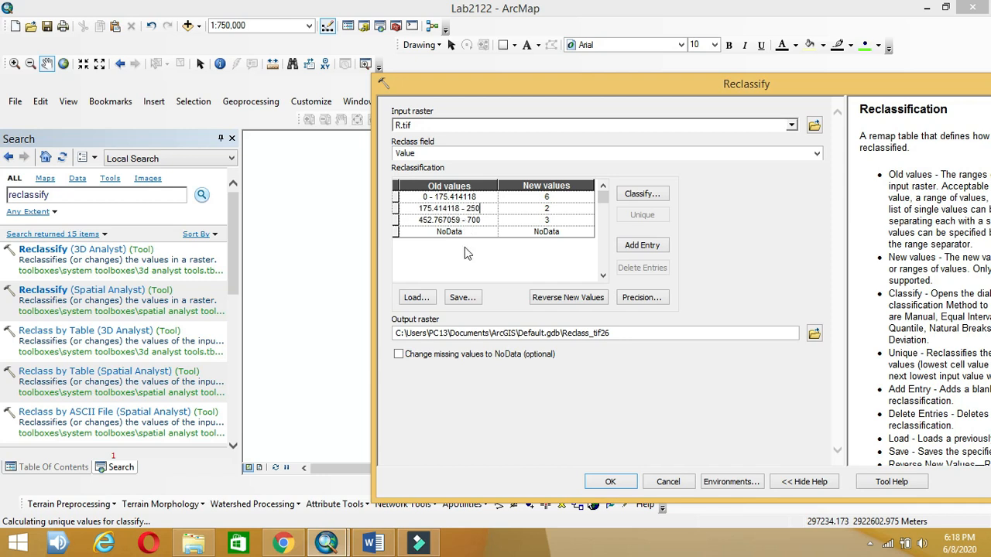
{"action": "left_click", "coordinate": [480, 197]}
{"action": "left_click_drag", "start_coordinate": [477, 196], "coordinate": [439, 199]}
{"action": "type", "text": "175"}
{"action": "left_click", "coordinate": [460, 209]}
{"action": "left_click_drag", "start_coordinate": [461, 208], "coordinate": [437, 209]}
{"action": "left_click", "coordinate": [443, 232]}
{"action": "key", "text": "BackSpace"}
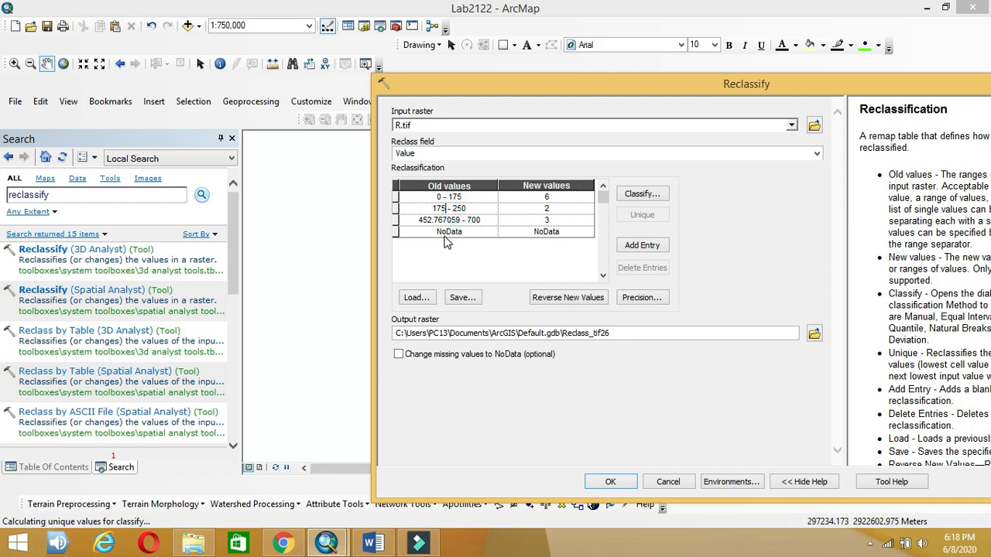
{"action": "left_click", "coordinate": [460, 220]}
{"action": "left_click_drag", "start_coordinate": [460, 221], "coordinate": [425, 221]}
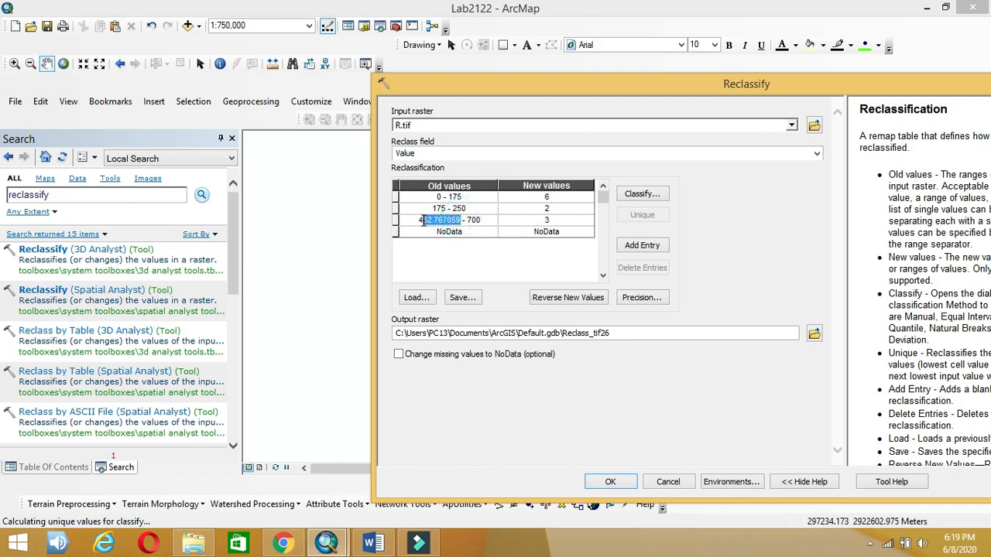
{"action": "type", "text": "250"}
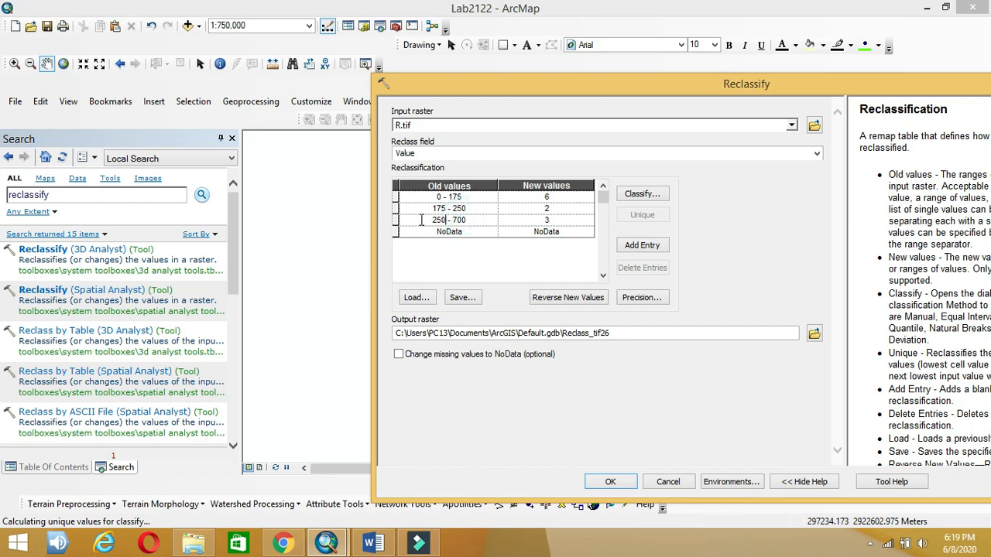
{"action": "type", "text": ".1"}
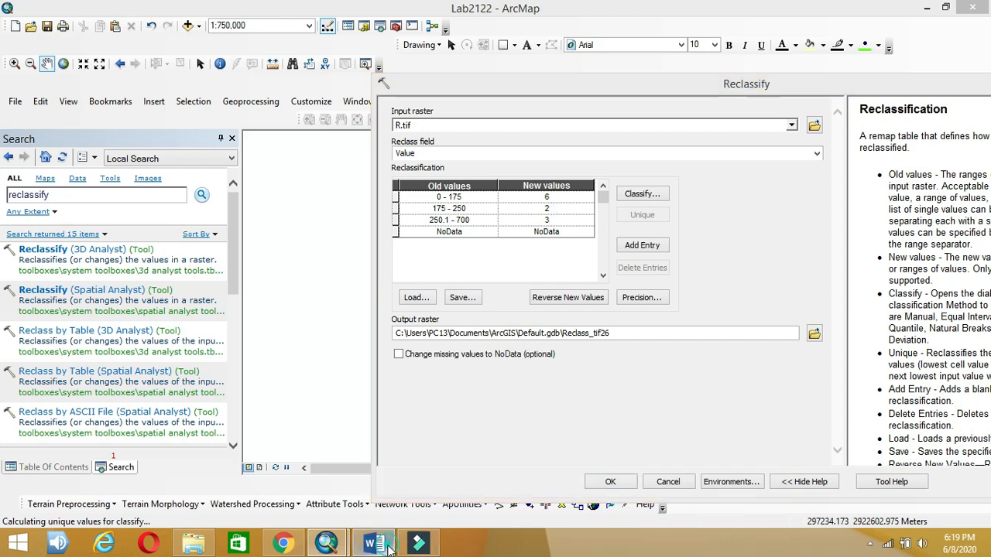
Step: Rate the 175–250 and 250.1–700 ranges 8 and 9, then pick the output location
{"action": "left_click", "coordinate": [389, 546]}
{"action": "left_click", "coordinate": [390, 547]}
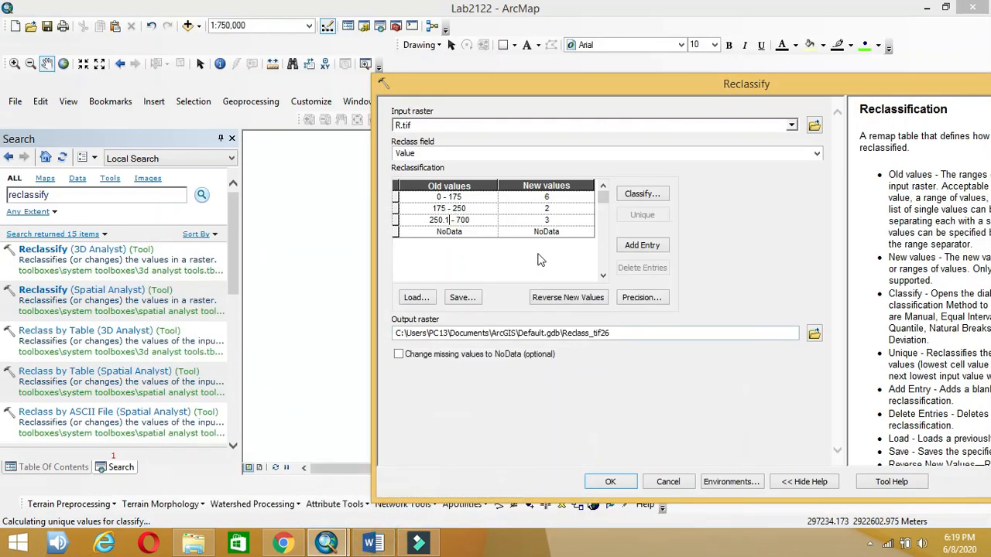
{"action": "left_click", "coordinate": [564, 209]}
{"action": "type", "text": "8"}
{"action": "left_click", "coordinate": [562, 219]}
{"action": "type", "text": "9"}
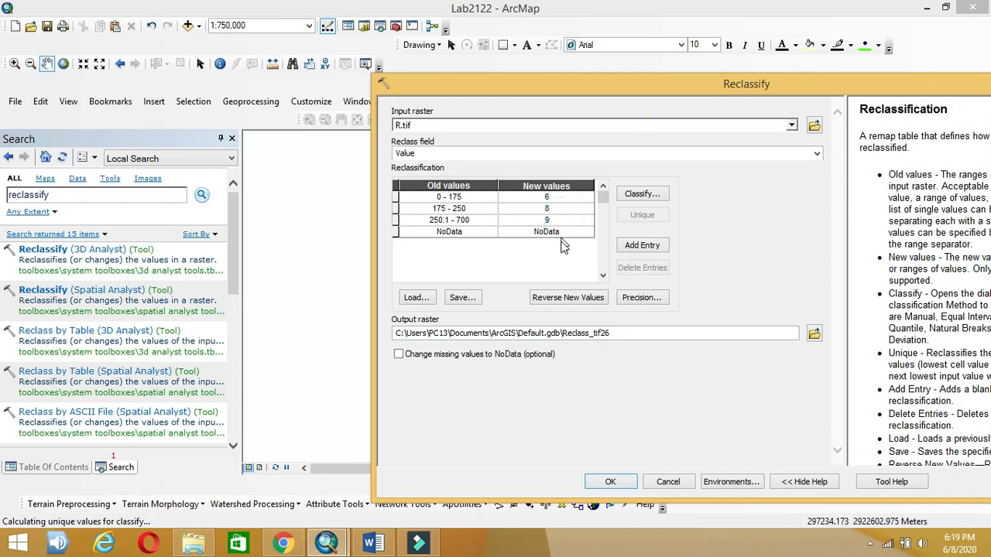
{"action": "left_click", "coordinate": [815, 333]}
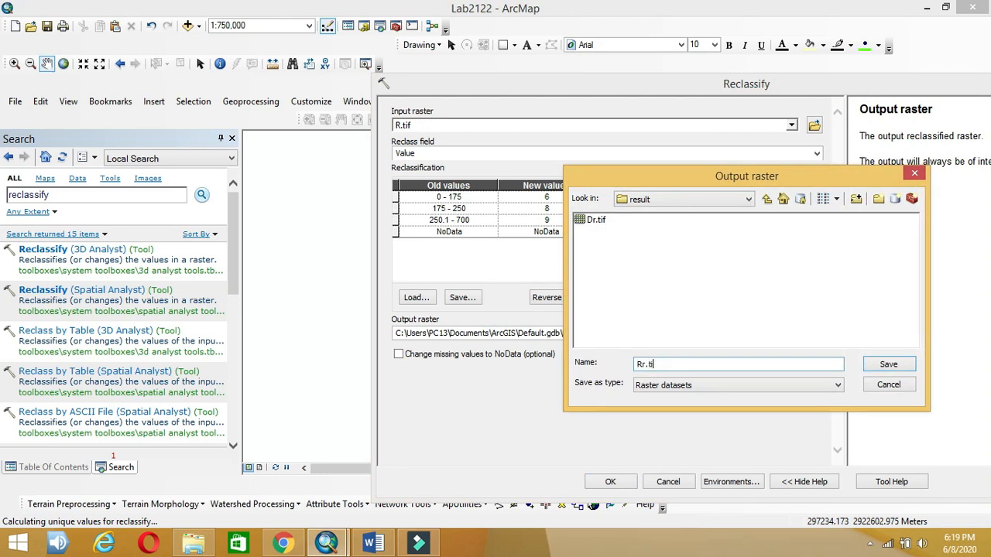
Step: Recheck the lesson plan rating table and save the output as Rr.tif in the result folder
{"action": "left_click", "coordinate": [372, 543]}
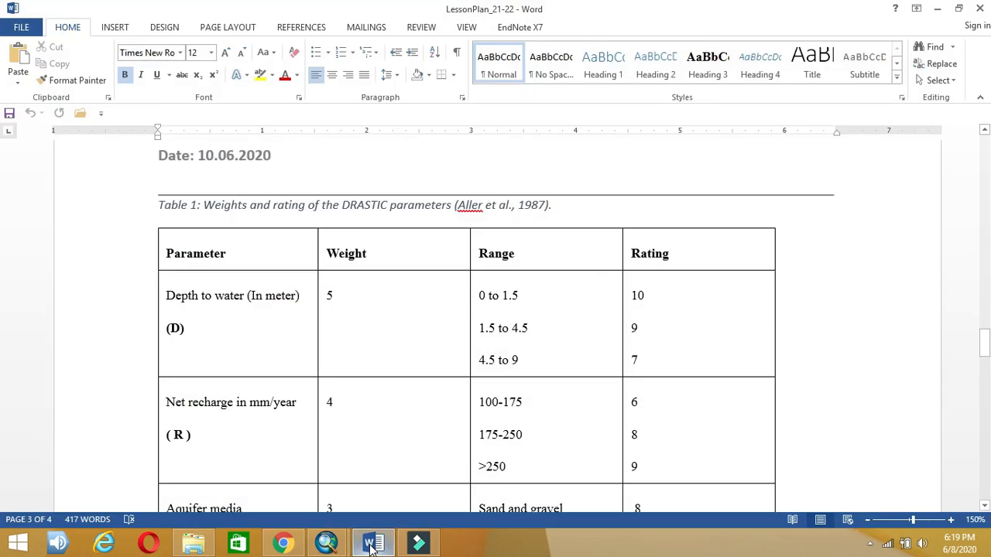
{"action": "left_click", "coordinate": [372, 544]}
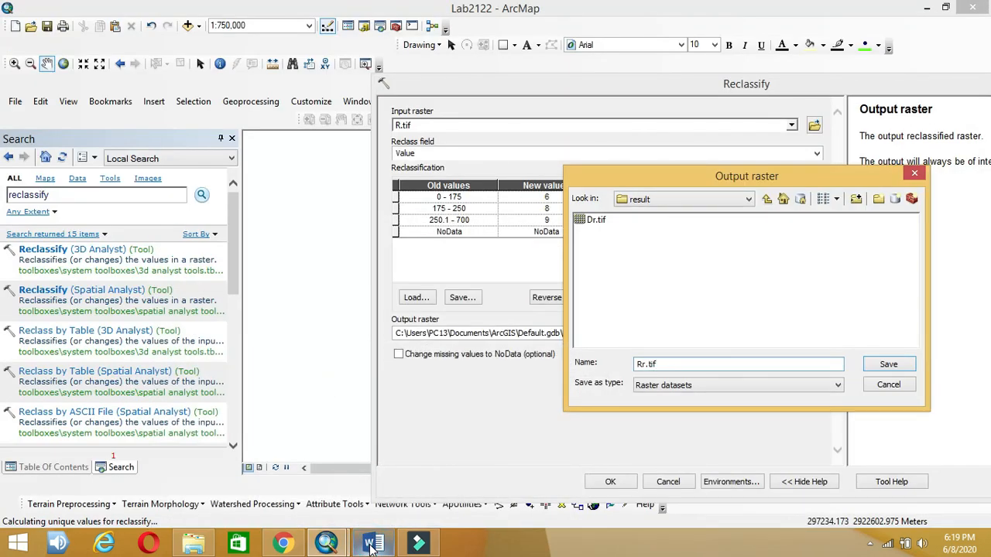
{"action": "left_click", "coordinate": [372, 544]}
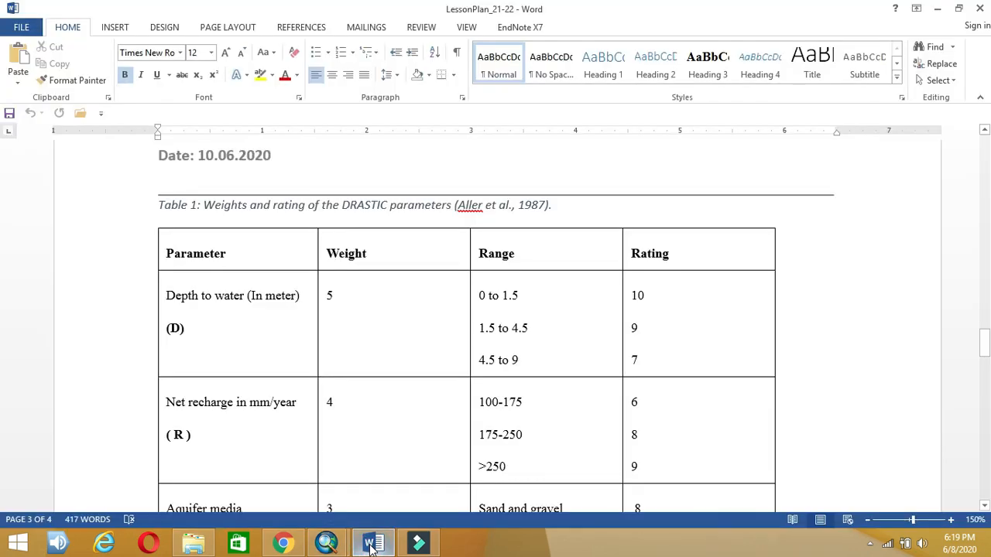
{"action": "left_click", "coordinate": [372, 544]}
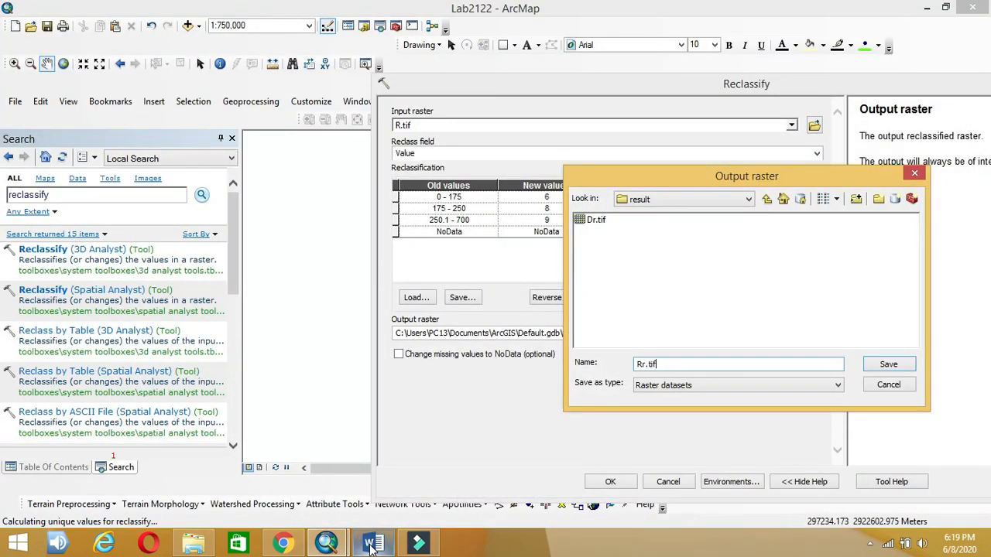
{"action": "left_click", "coordinate": [372, 548]}
{"action": "left_click", "coordinate": [371, 548]}
{"action": "left_click", "coordinate": [884, 363]}
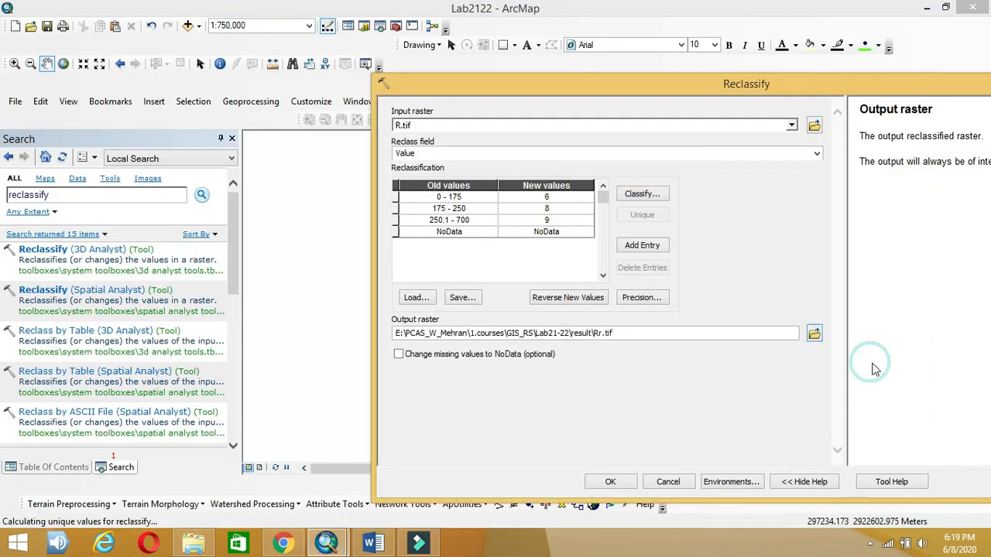
Step: Change the first range to start at 100, run Reclassify, and close the report
{"action": "left_click", "coordinate": [438, 198]}
{"action": "left_click", "coordinate": [437, 198]}
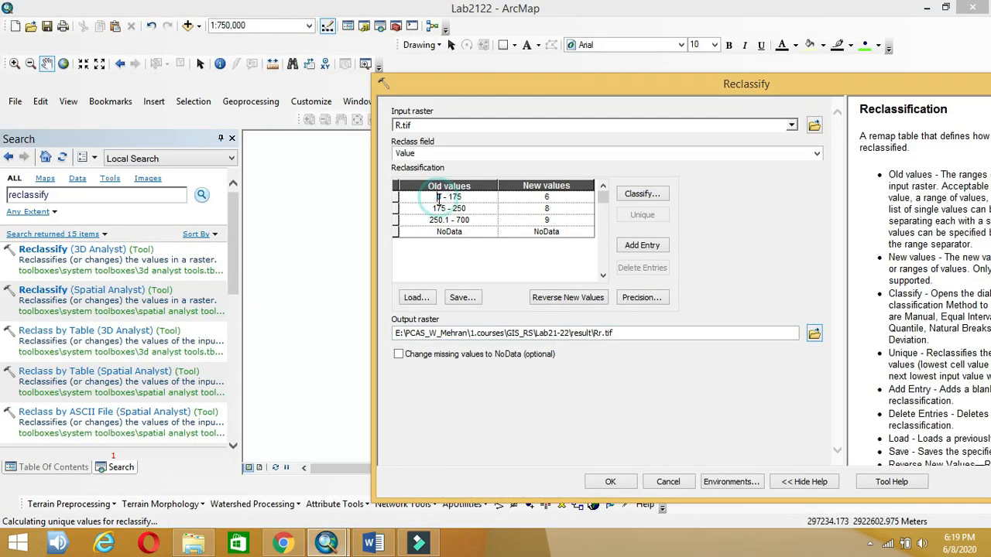
{"action": "type", "text": "100"}
{"action": "left_click", "coordinate": [609, 483]}
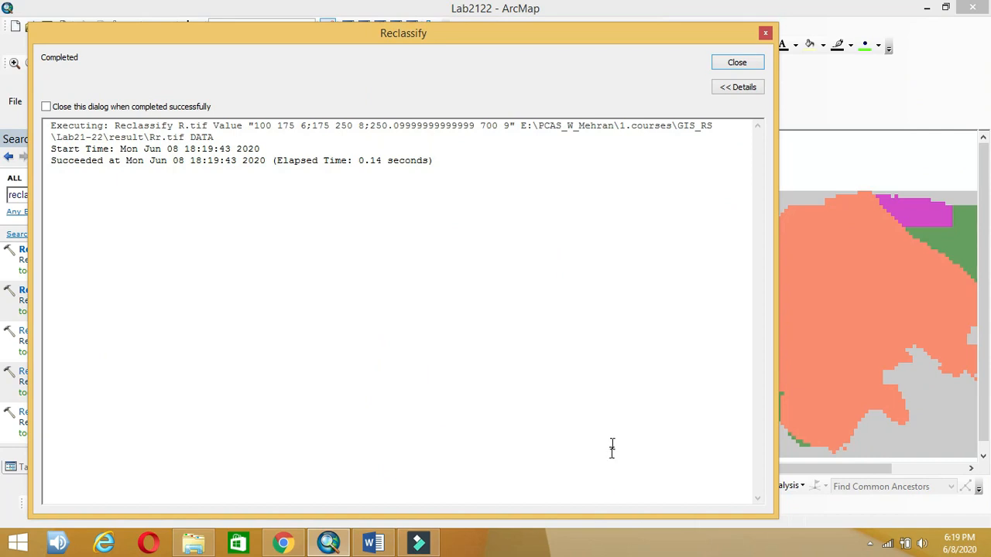
{"action": "left_click", "coordinate": [741, 69]}
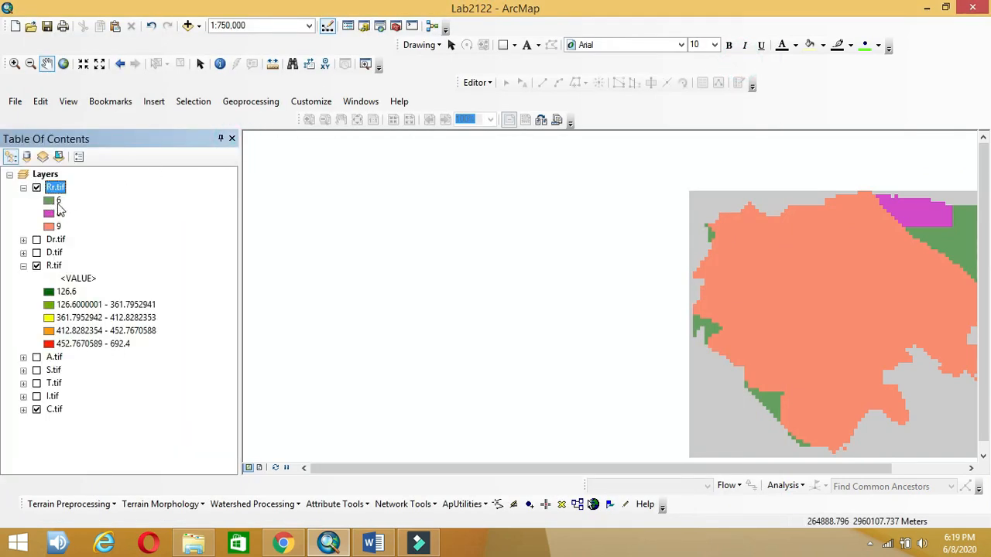
Step: Collapse the Rr.tif and R.tif legends, show only A.tif, and bring up the Word lesson plan
{"action": "left_click_drag", "start_coordinate": [593, 250], "coordinate": [367, 239]}
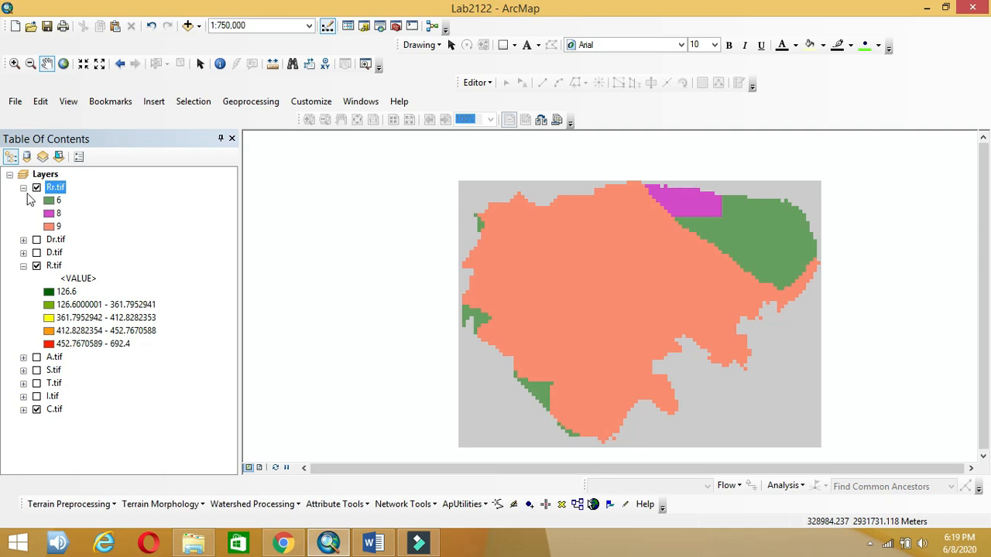
{"action": "left_click", "coordinate": [22, 189]}
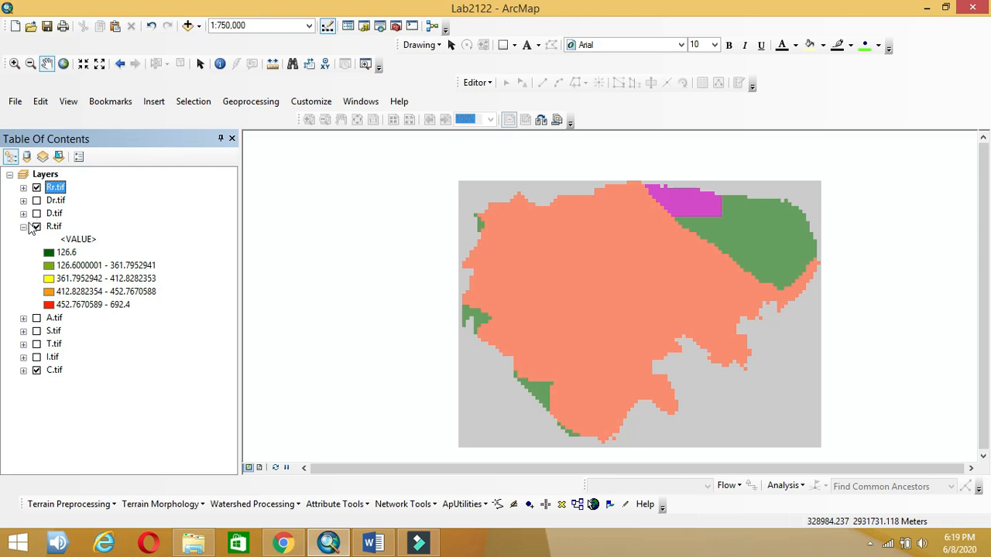
{"action": "left_click", "coordinate": [23, 226]}
{"action": "left_click", "coordinate": [54, 240]}
{"action": "left_click", "coordinate": [36, 227]}
{"action": "left_click", "coordinate": [36, 240]}
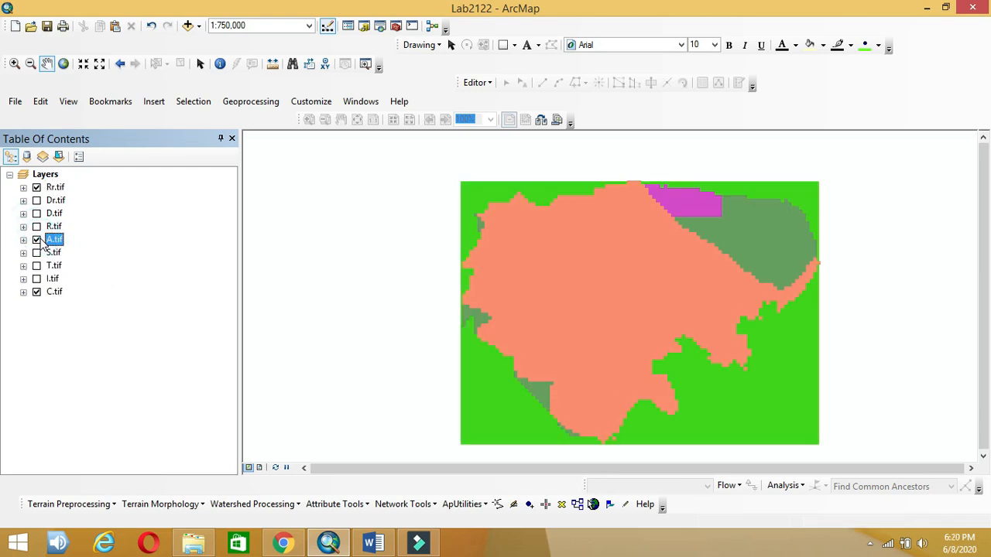
{"action": "left_click", "coordinate": [37, 188]}
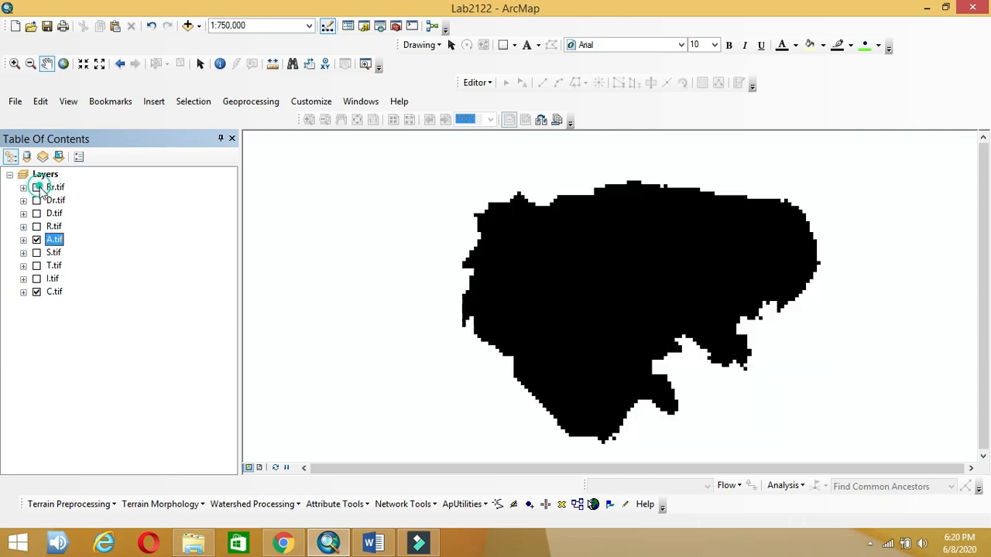
{"action": "left_click", "coordinate": [373, 544]}
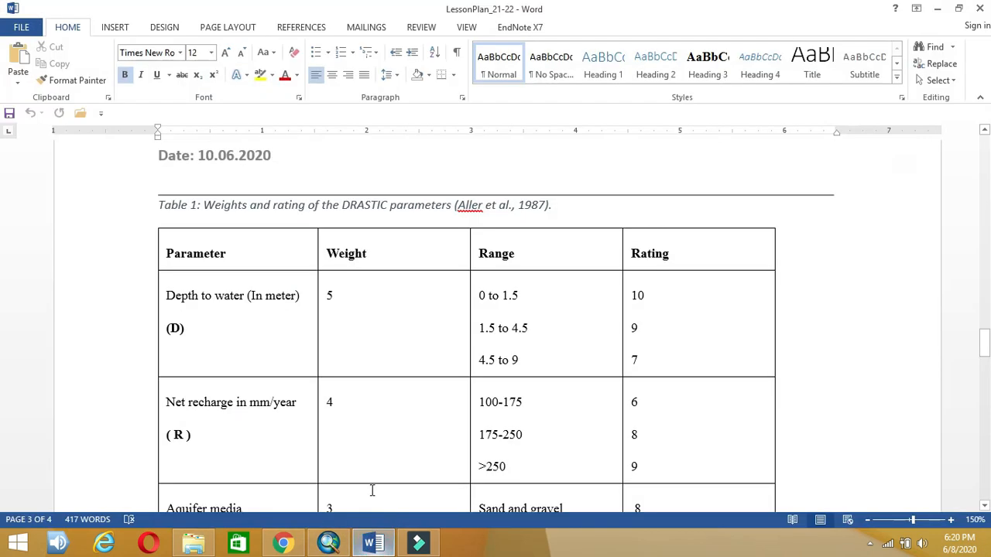
Step: Scroll the Word table down to the Aquifer media and Soil media ratings
{"action": "scroll", "coordinate": [282, 391], "scroll_direction": "down", "scroll_amount": 3}
{"action": "scroll", "coordinate": [282, 392], "scroll_direction": "down", "scroll_amount": 3}
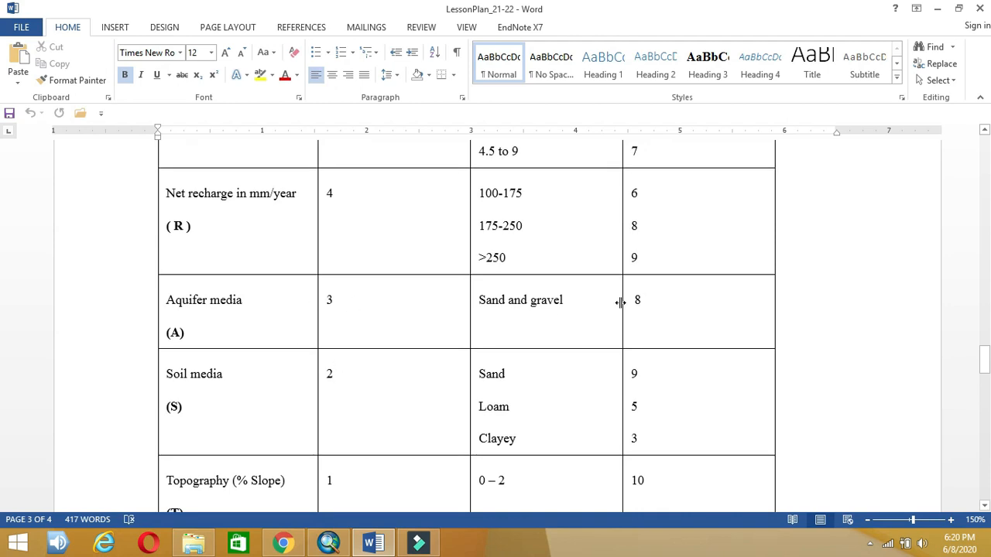
{"action": "mouse_move", "coordinate": [380, 546]}
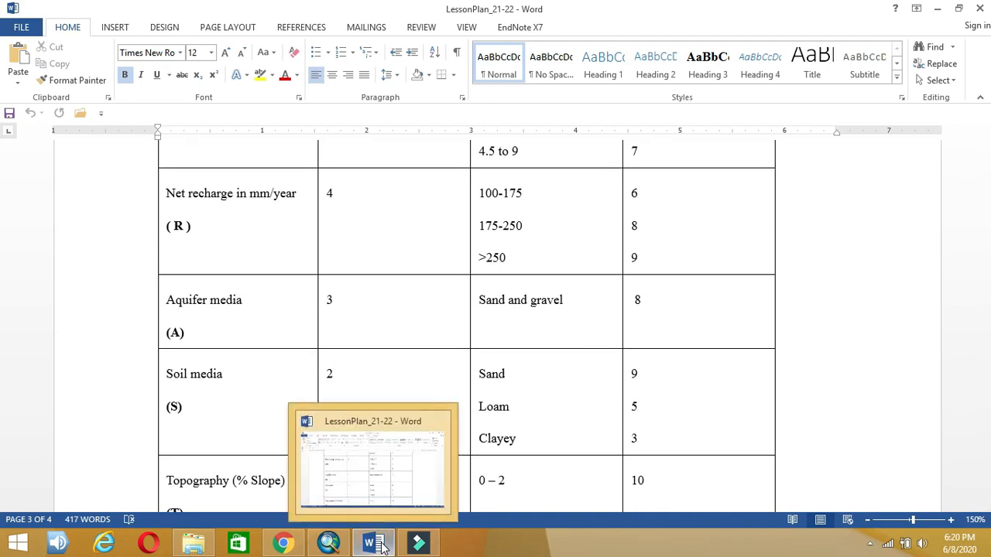
{"action": "left_click", "coordinate": [328, 544]}
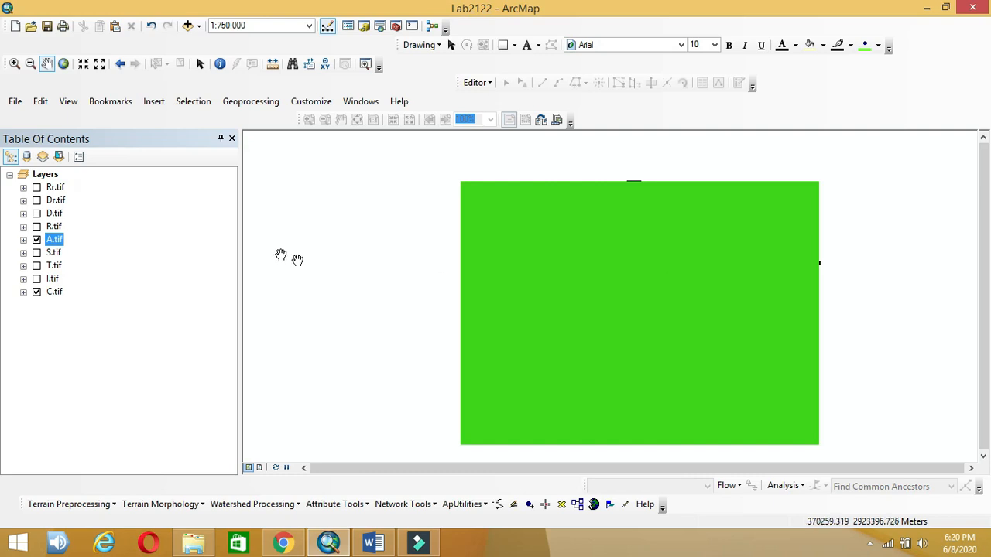
Step: Recentre the A.tif raster on the map and bring up the reclassify search results
{"action": "left_click", "coordinate": [24, 240]}
{"action": "left_click", "coordinate": [24, 240]}
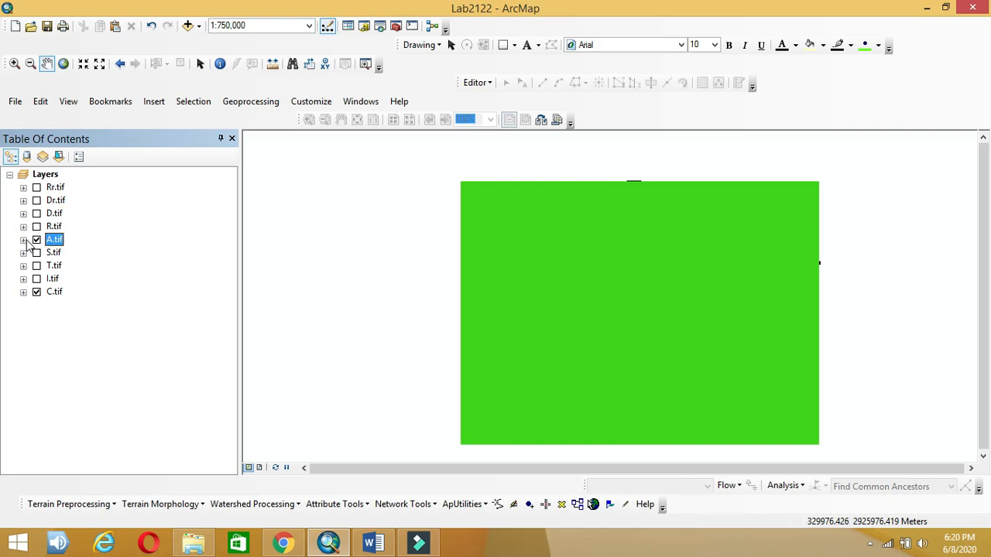
{"action": "left_click", "coordinate": [269, 249]}
{"action": "left_click_drag", "start_coordinate": [558, 270], "coordinate": [345, 231]}
{"action": "left_click_drag", "start_coordinate": [644, 276], "coordinate": [491, 245]}
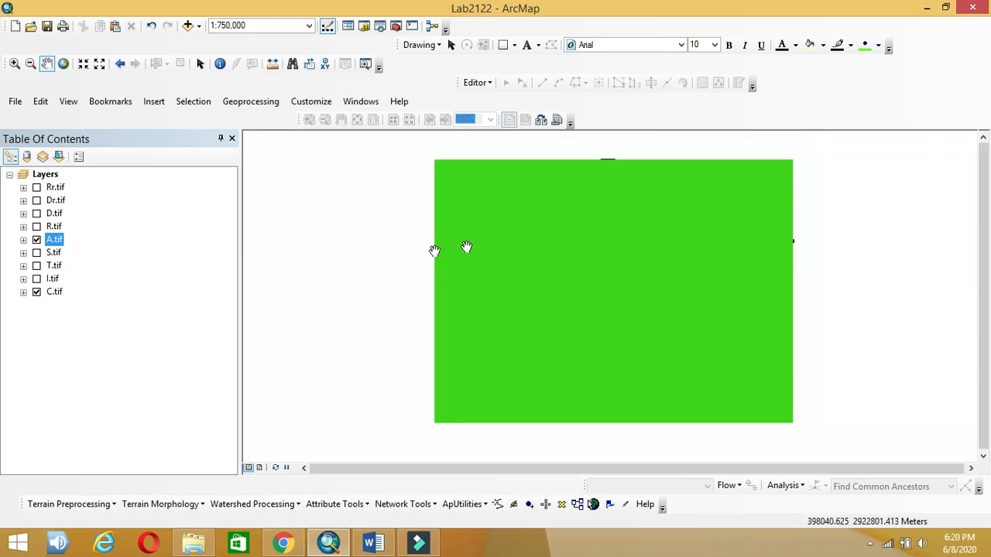
{"action": "key", "text": "ctrl+f"}
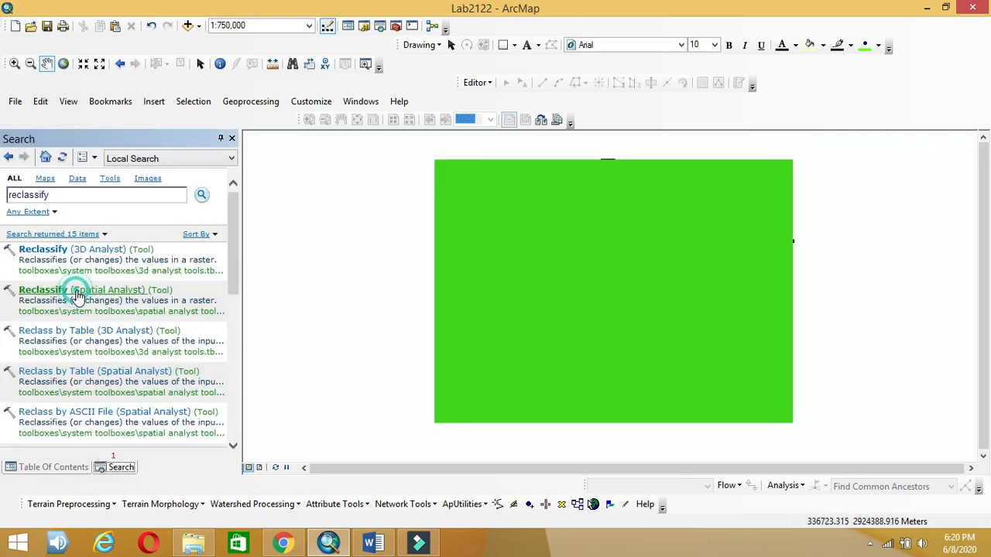
Step: Open Reclassify on A.tif and give old value 1 the aquifer media rating 8
{"action": "left_click", "coordinate": [77, 297]}
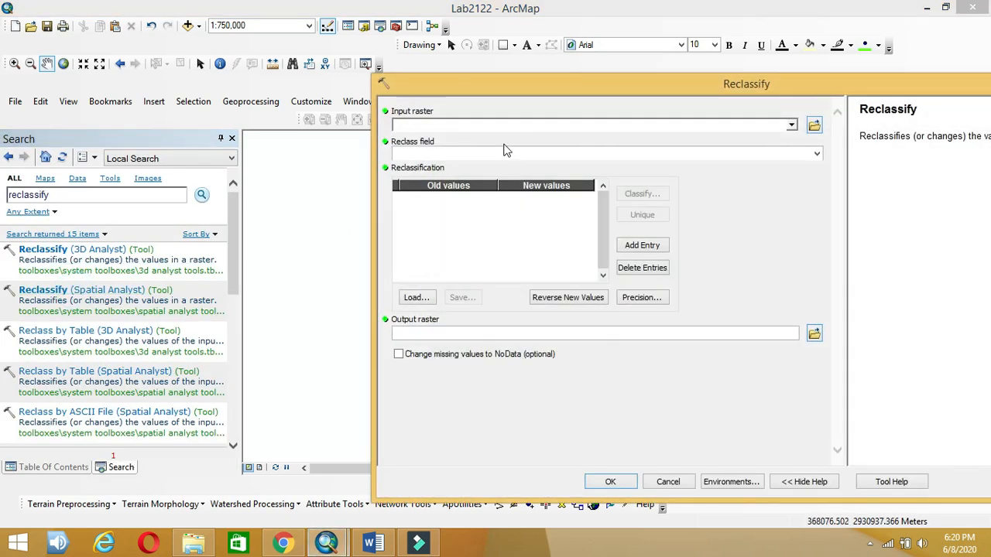
{"action": "left_click", "coordinate": [791, 126]}
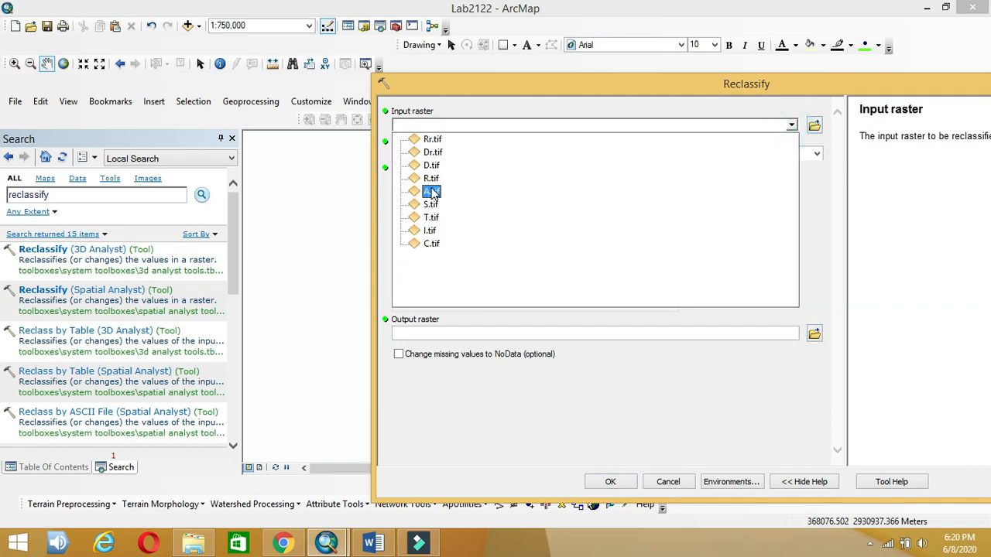
{"action": "left_click", "coordinate": [429, 191]}
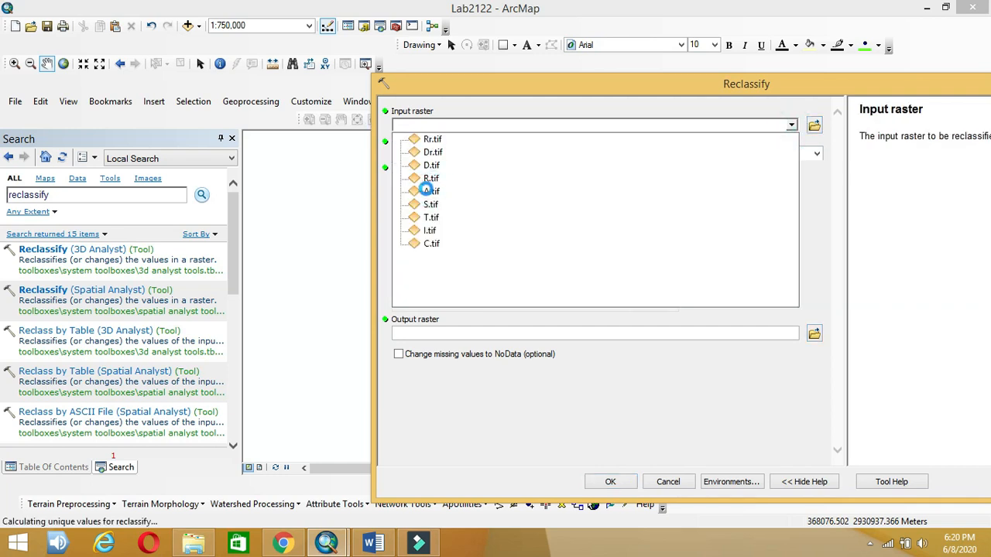
{"action": "left_click", "coordinate": [562, 198]}
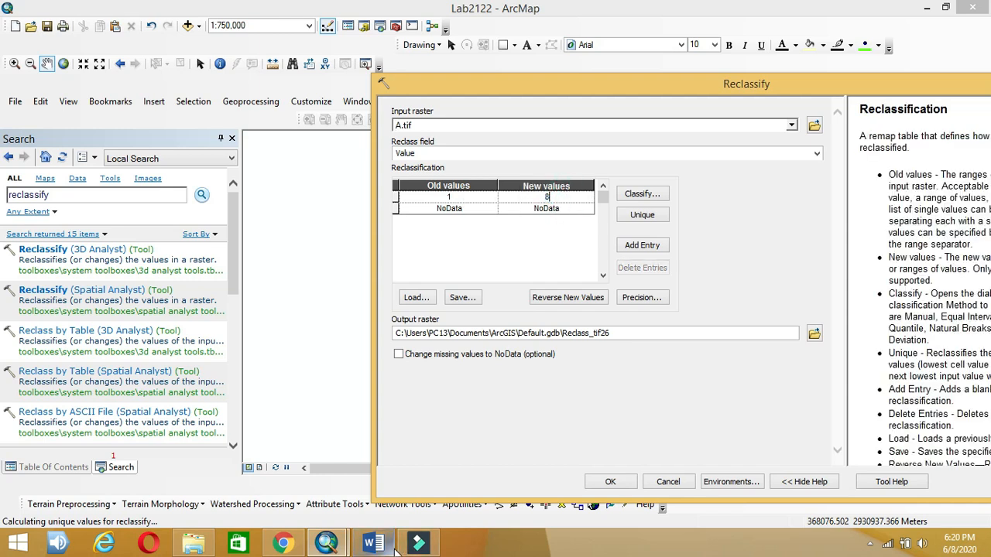
{"action": "left_click", "coordinate": [390, 547]}
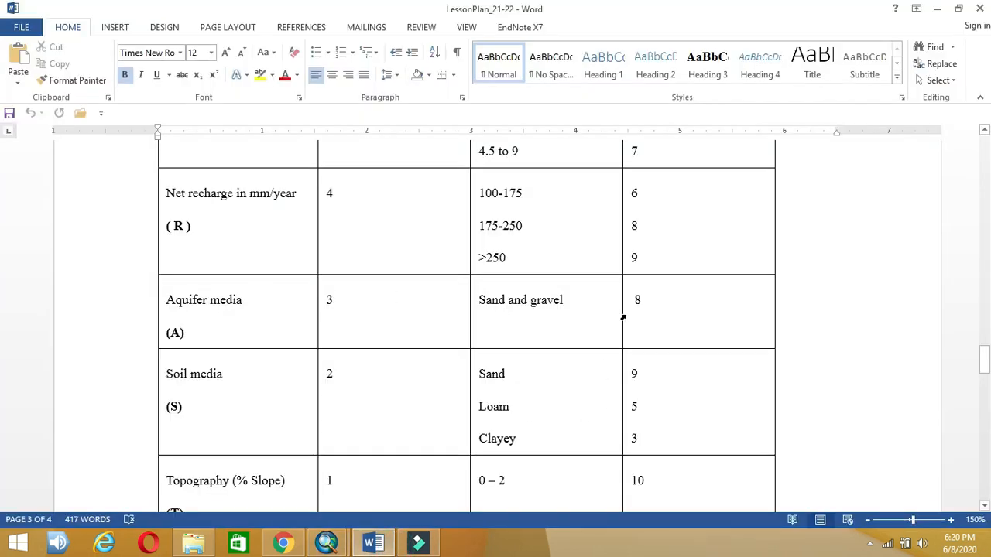
{"action": "left_click_drag", "start_coordinate": [650, 301], "coordinate": [635, 304]}
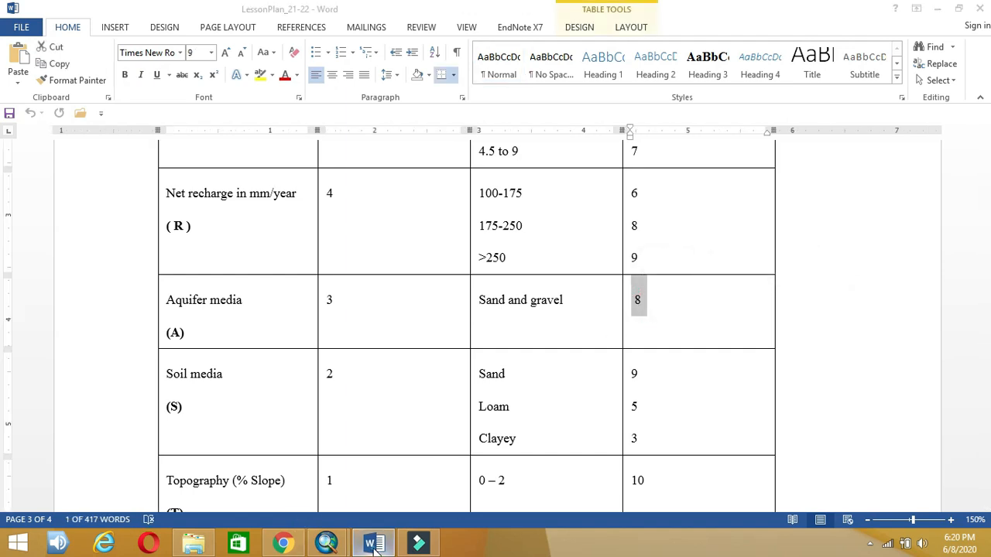
{"action": "left_click", "coordinate": [371, 547]}
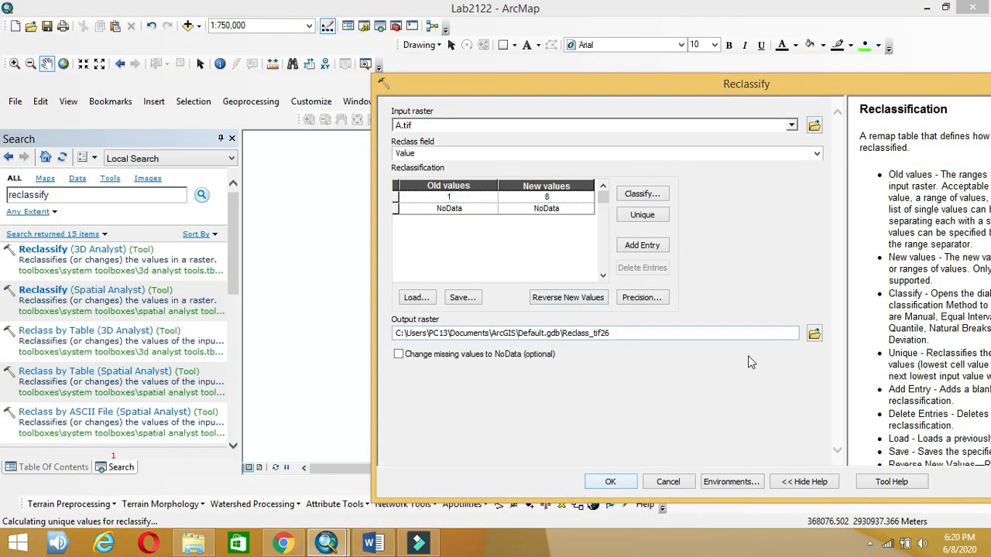
Step: Save the output as Ar.tif in the result folder, run it, and return to the layer list
{"action": "left_click", "coordinate": [814, 333]}
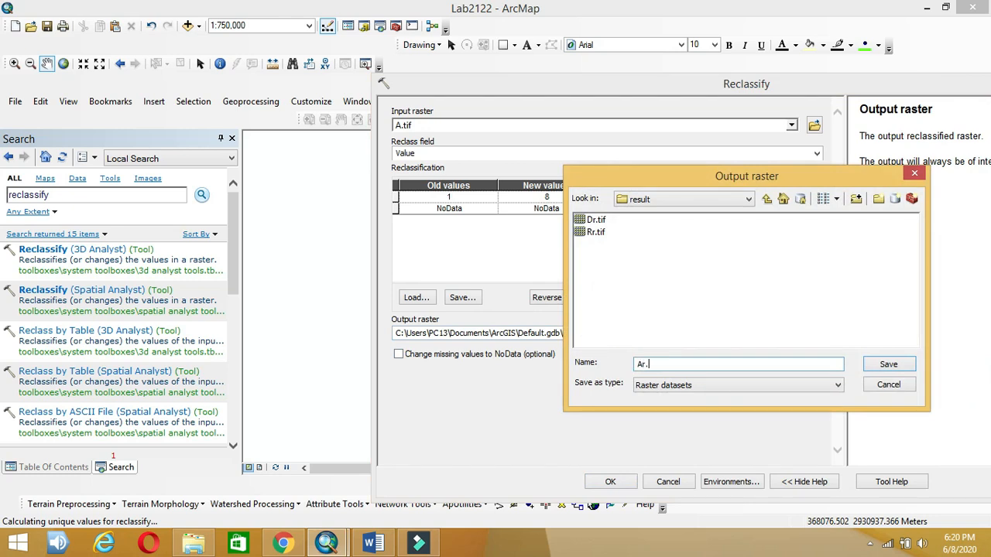
{"action": "left_click", "coordinate": [889, 365]}
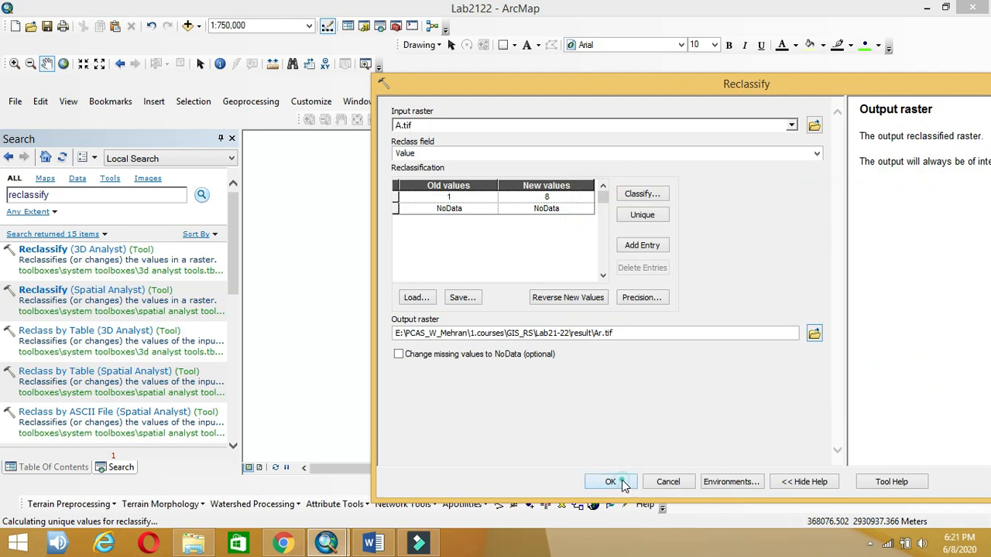
{"action": "left_click", "coordinate": [622, 482]}
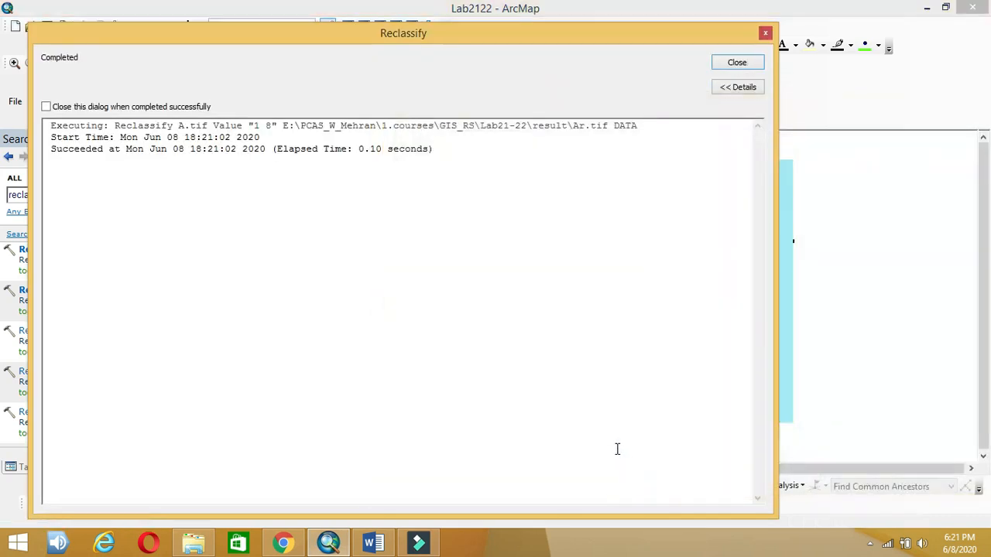
{"action": "left_click", "coordinate": [732, 62]}
{"action": "left_click", "coordinate": [232, 139]}
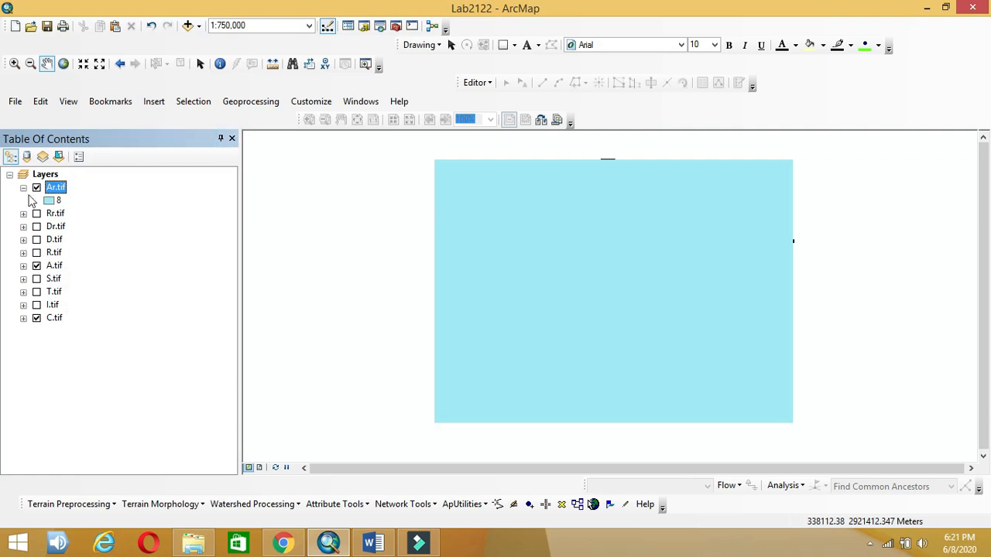
Step: Collapse the Ar.tif legend and display S.tif on the map instead of Ar.tif
{"action": "left_click", "coordinate": [23, 188]}
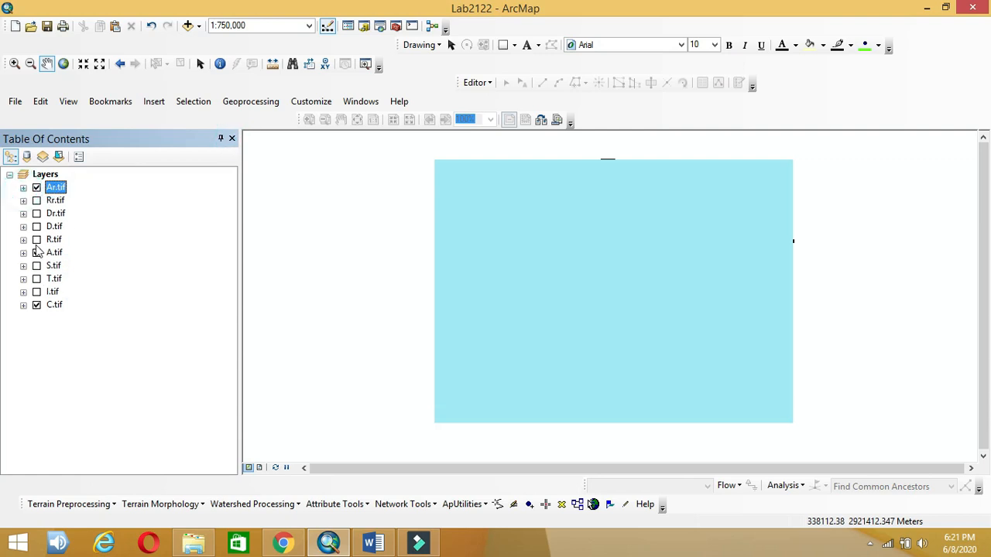
{"action": "left_click", "coordinate": [36, 266]}
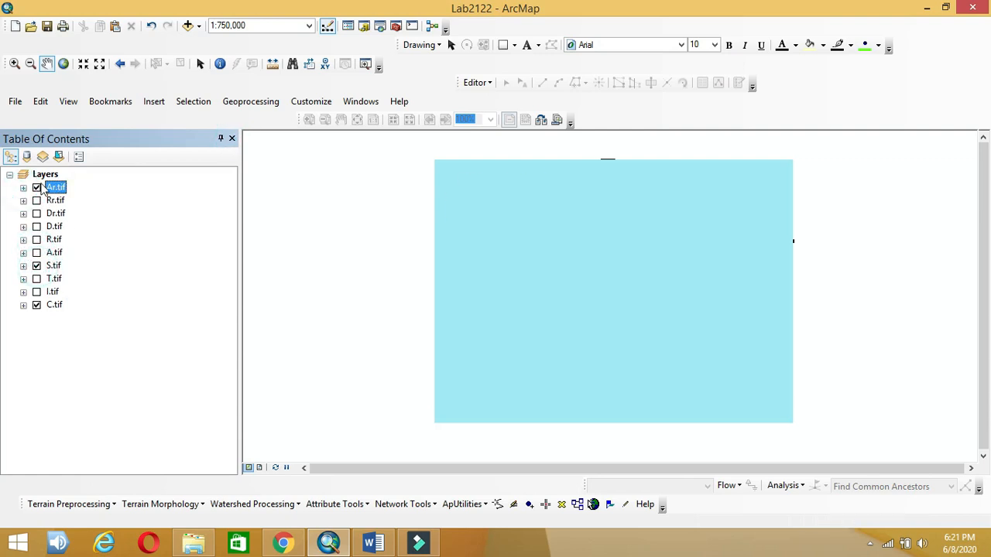
{"action": "left_click", "coordinate": [36, 188]}
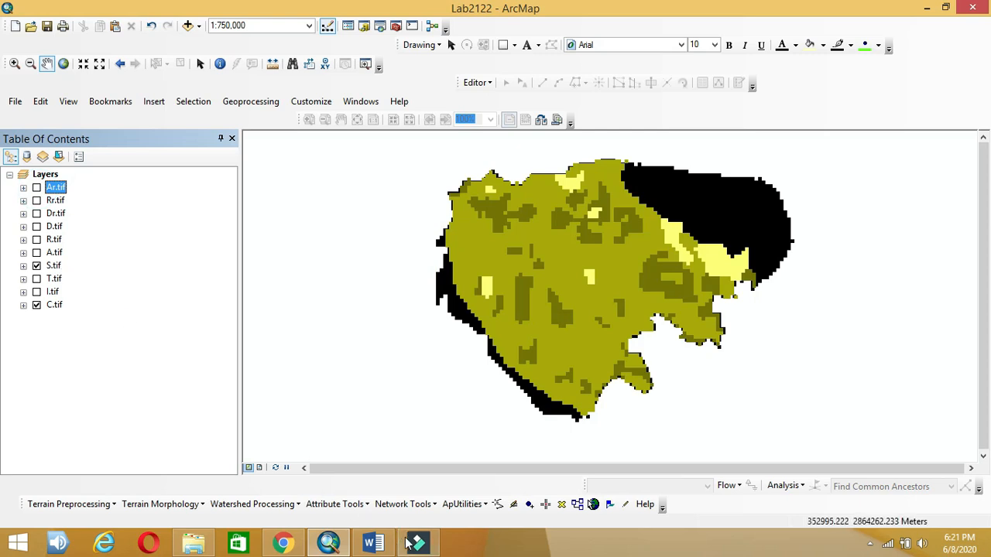
Step: Check the soil media ratings in the Word lesson plan and reopen Reclassify from the search results
{"action": "left_click", "coordinate": [374, 544]}
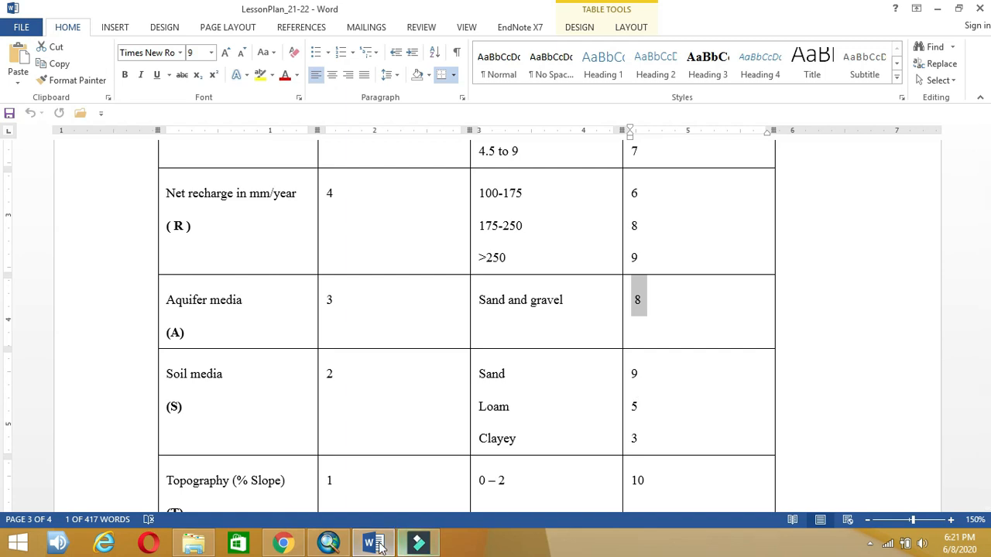
{"action": "left_click", "coordinate": [328, 543]}
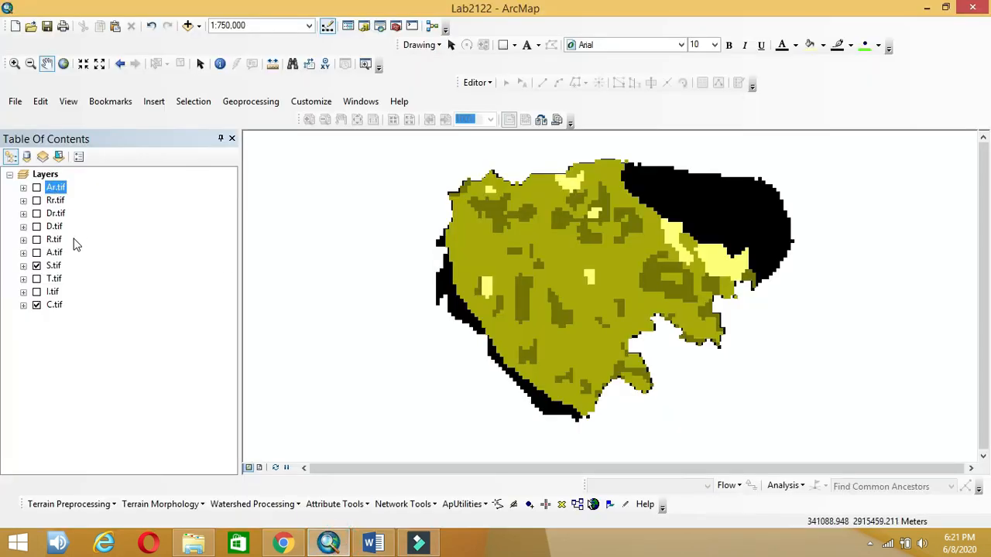
{"action": "key", "text": "ctrl+f"}
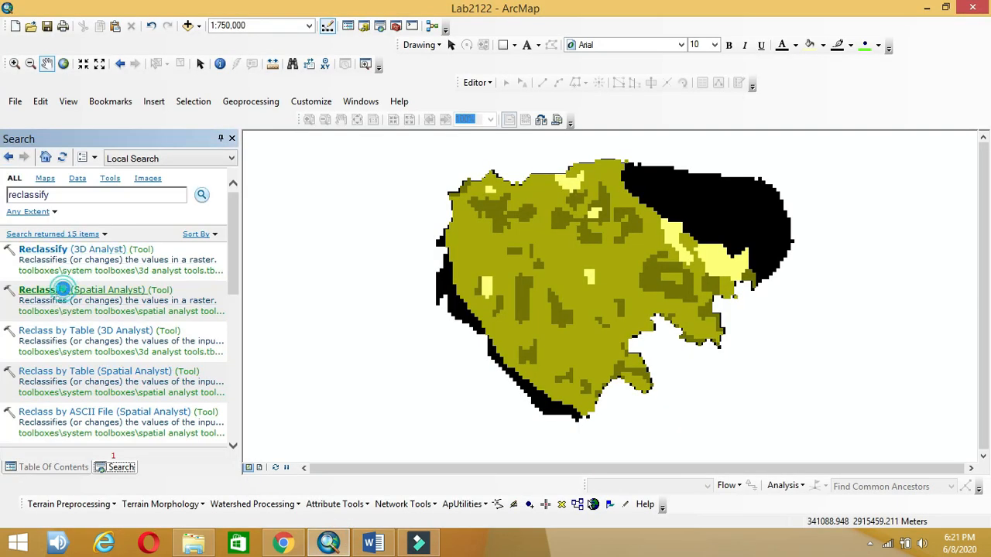
{"action": "left_click", "coordinate": [69, 291]}
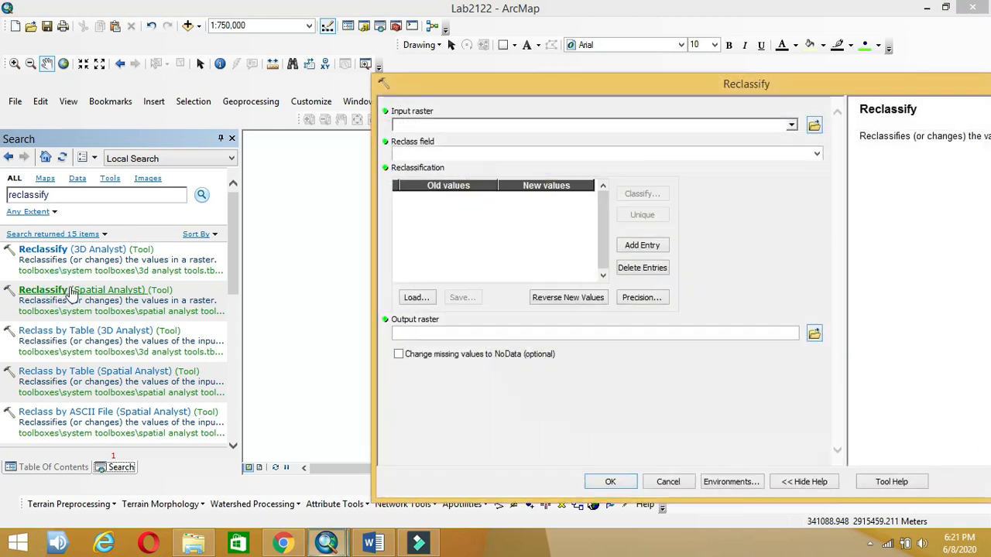
Step: Choose S.tif as the input and give soil classes 1, 2, 3 new values 9, 5, 3
{"action": "left_click", "coordinate": [791, 125]}
{"action": "left_click", "coordinate": [429, 217]}
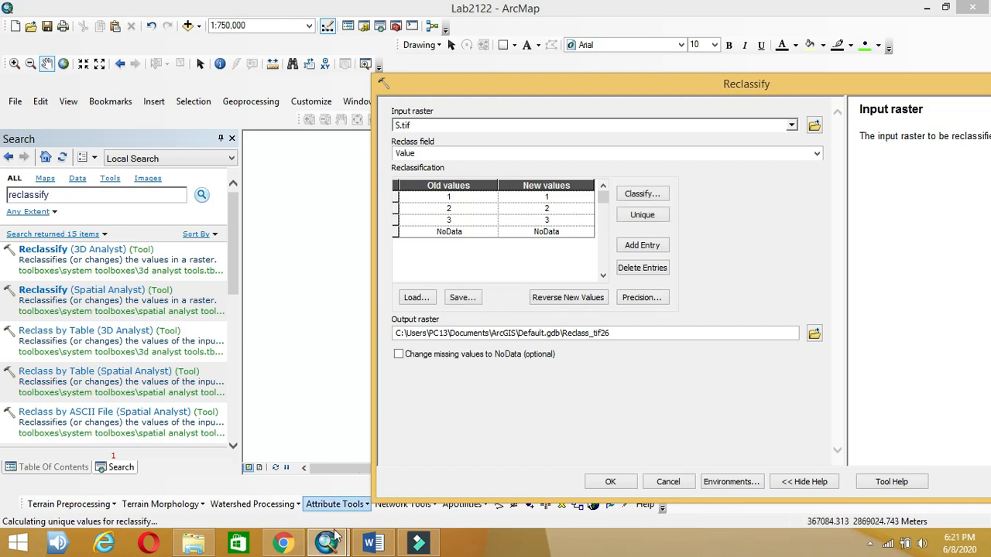
{"action": "left_click", "coordinate": [372, 543]}
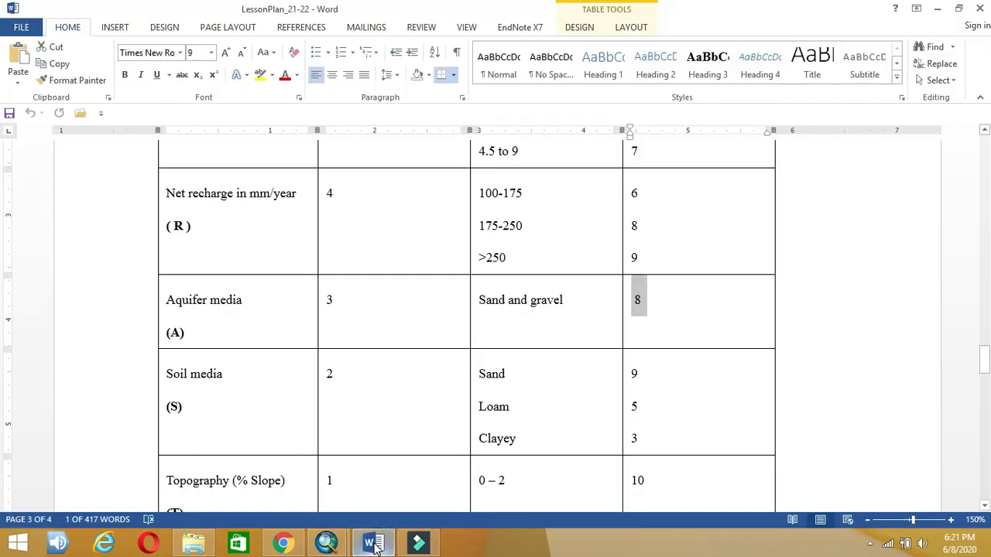
{"action": "left_click", "coordinate": [373, 543]}
{"action": "left_click", "coordinate": [557, 198]}
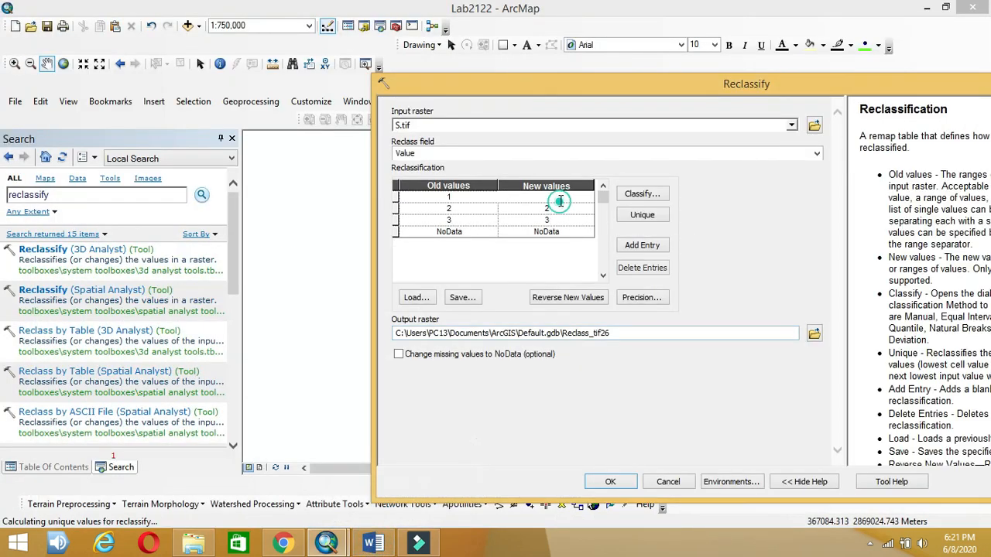
{"action": "type", "text": "9"}
{"action": "key", "text": "Down"}
{"action": "type", "text": "5"}
{"action": "key", "text": "Down"}
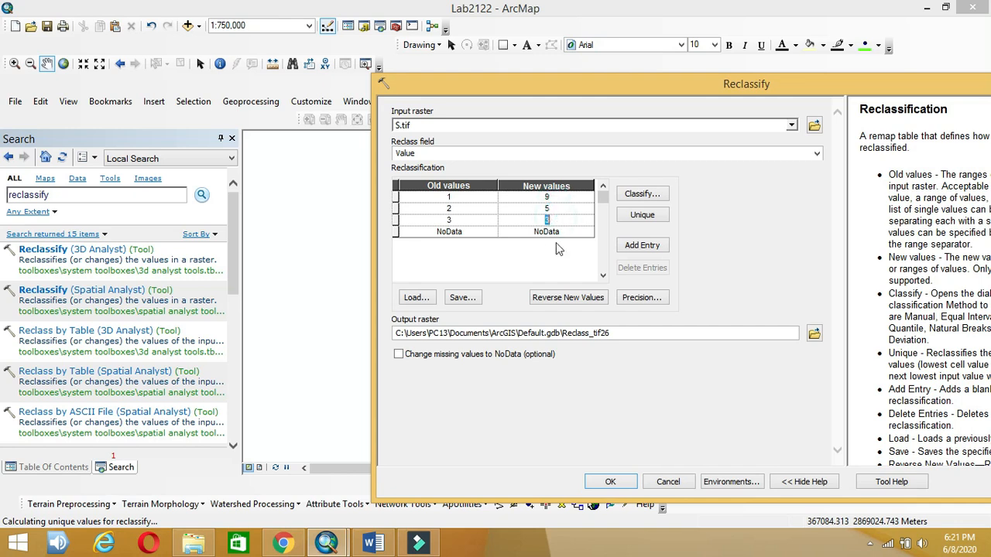
Step: Save the output as result\Sr.tif, run the reclassification, and return to the layer list
{"action": "left_click", "coordinate": [373, 543]}
{"action": "left_click", "coordinate": [813, 336]}
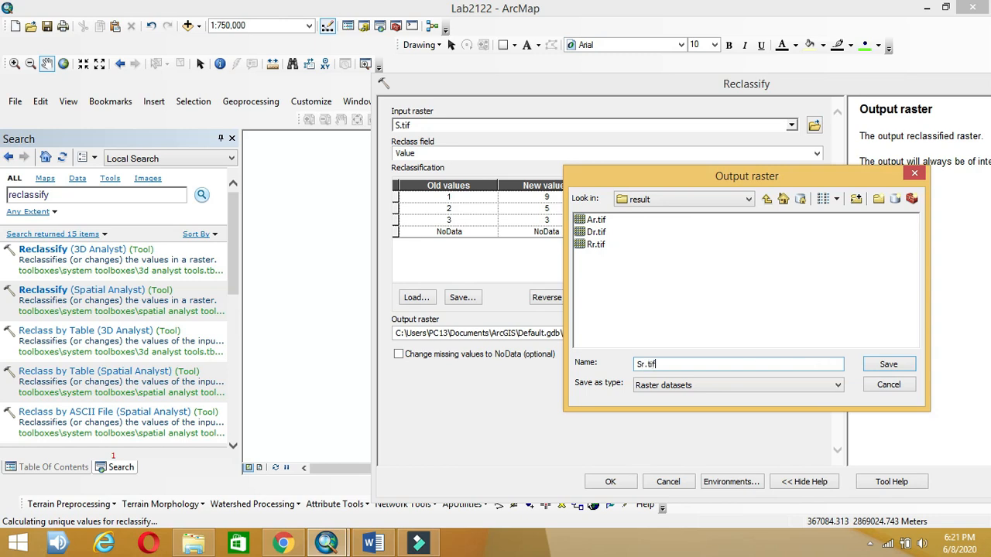
{"action": "left_click", "coordinate": [884, 370]}
{"action": "left_click", "coordinate": [611, 481]}
{"action": "left_click", "coordinate": [732, 65]}
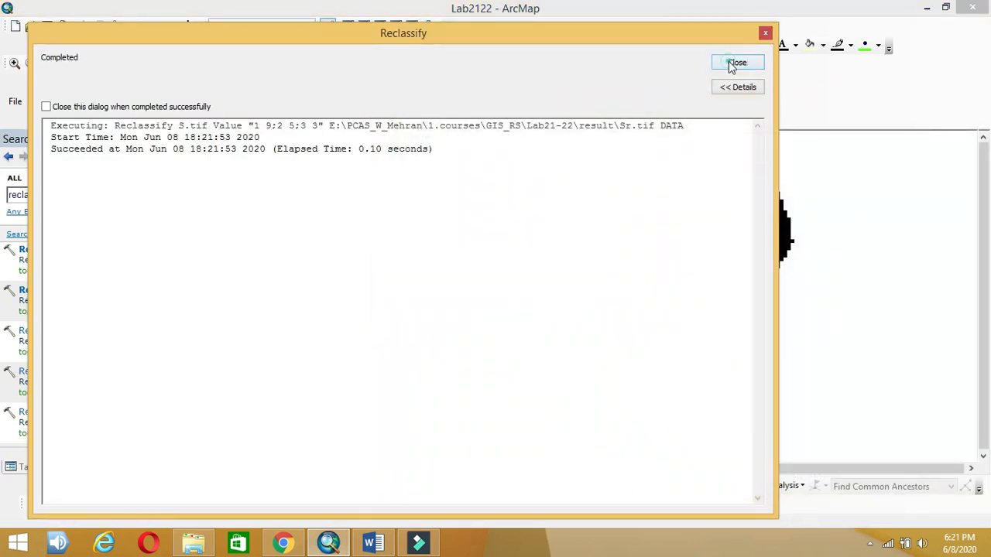
{"action": "left_click", "coordinate": [231, 138]}
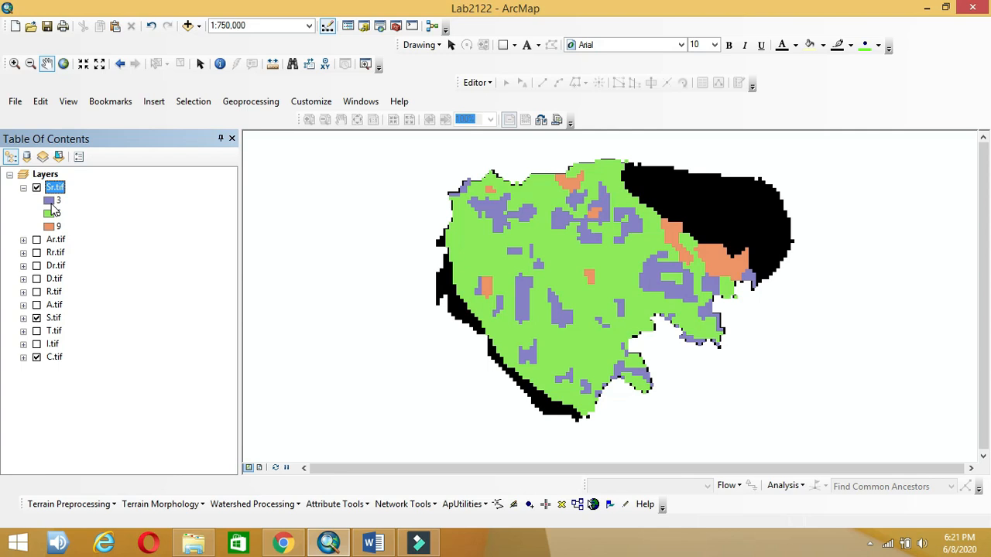
{"action": "left_click", "coordinate": [377, 544]}
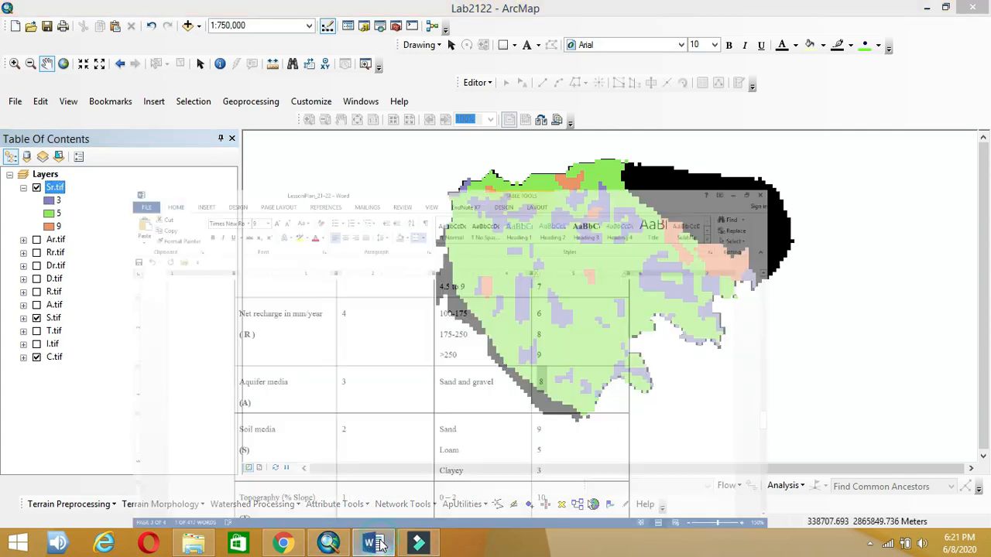
{"action": "left_click", "coordinate": [377, 544]}
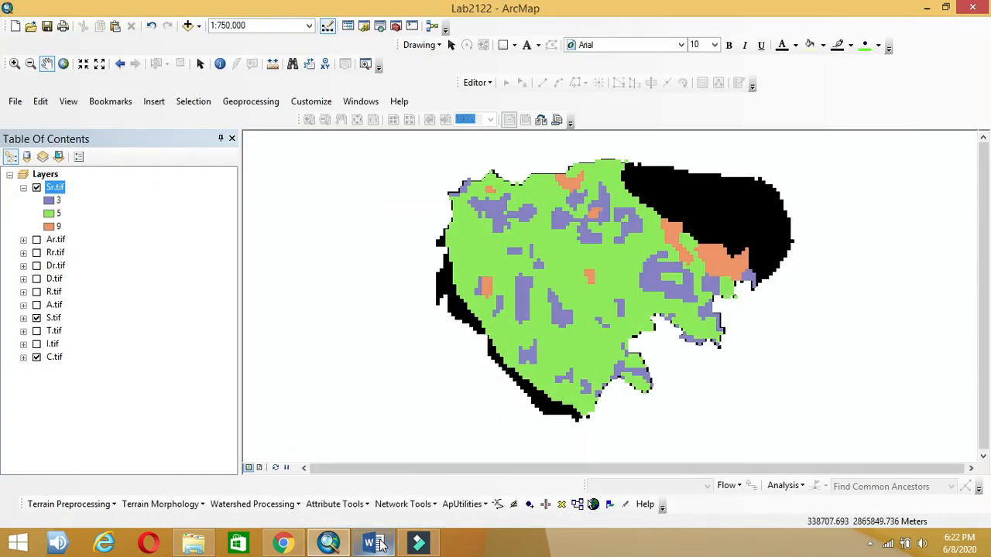
{"action": "left_click", "coordinate": [377, 545]}
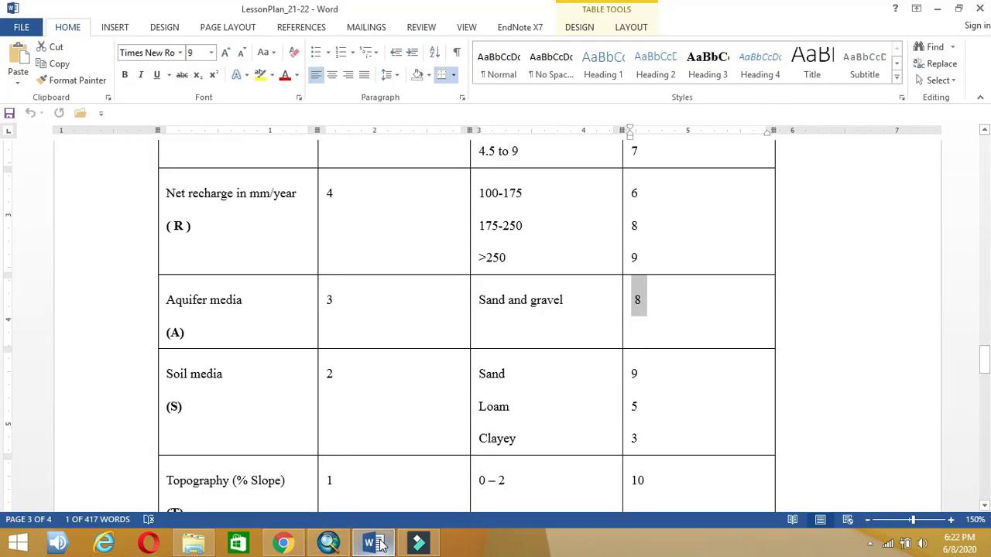
{"action": "left_click", "coordinate": [377, 544]}
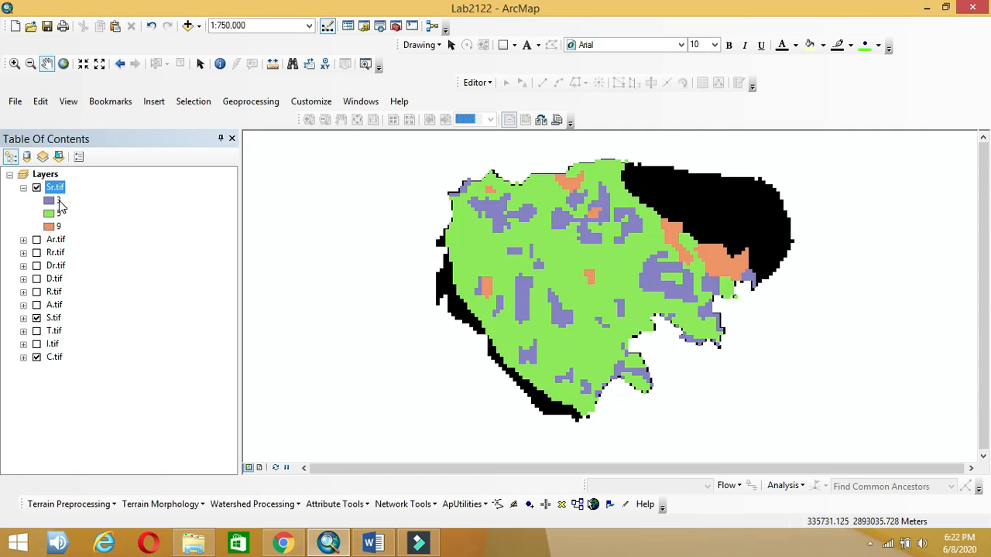
Step: Hide Sr.tif and S.tif, then expand and select T.tif to show its two value ranges
{"action": "left_click", "coordinate": [37, 188]}
{"action": "left_click", "coordinate": [23, 187]}
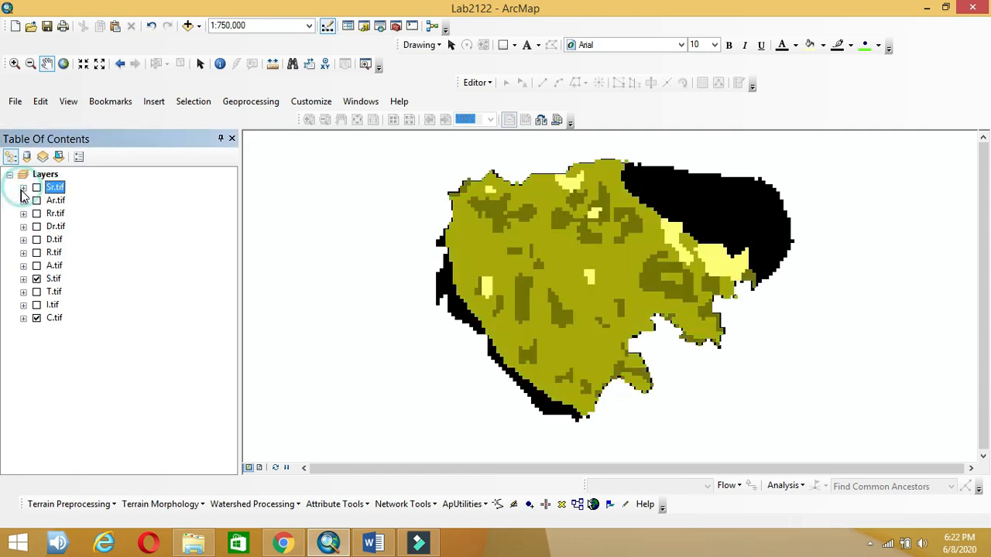
{"action": "left_click", "coordinate": [37, 279]}
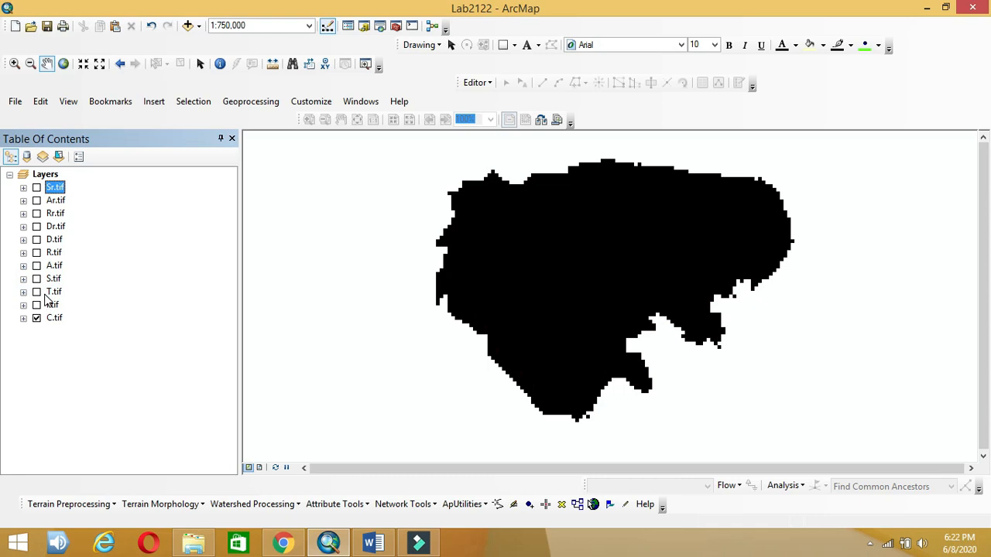
{"action": "left_click", "coordinate": [23, 292]}
{"action": "left_click", "coordinate": [23, 291]}
{"action": "left_click", "coordinate": [23, 292]}
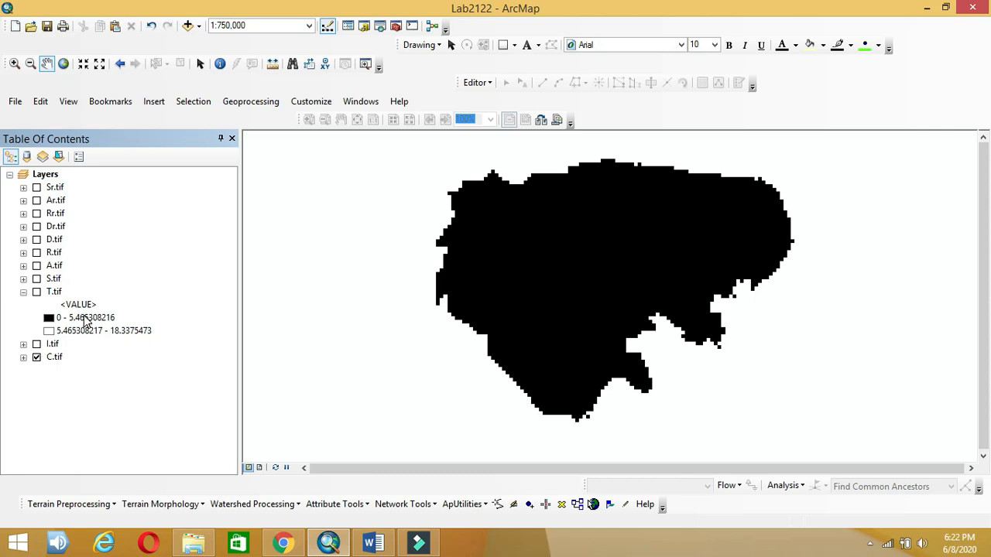
{"action": "left_click", "coordinate": [55, 293]}
Step: Classify T.tif manually with one break at 2, giving classes 0–2 and 2–18.3375473
{"action": "right_click", "coordinate": [56, 293]}
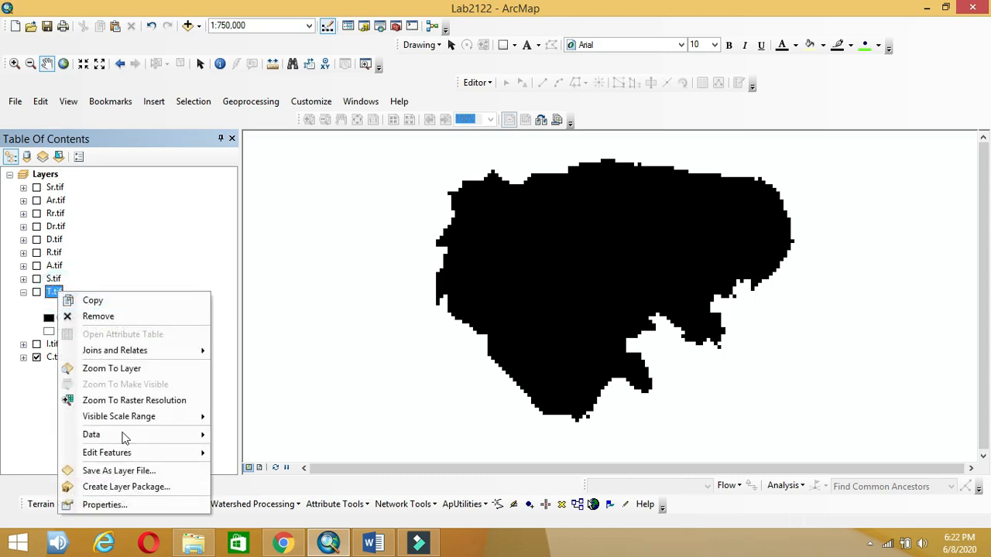
{"action": "left_click", "coordinate": [139, 505]}
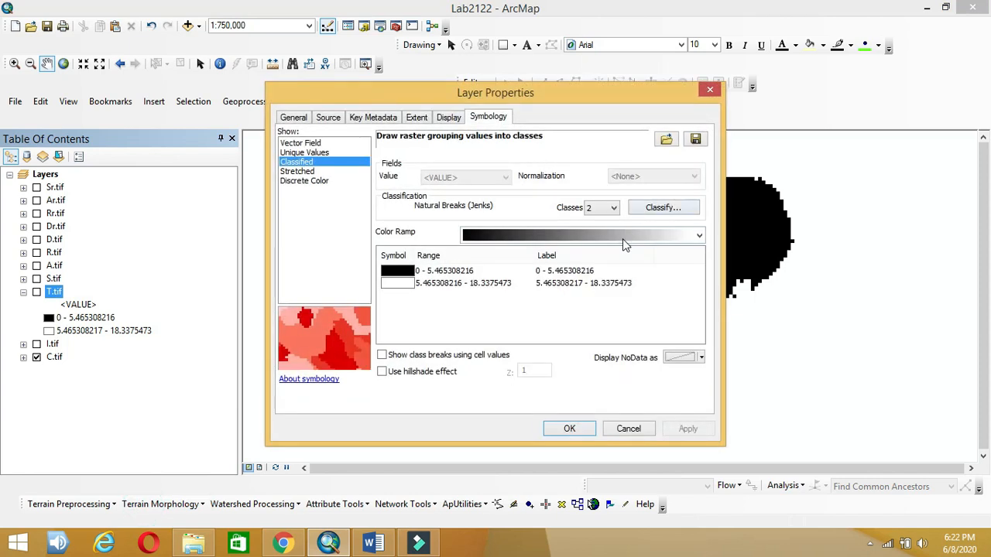
{"action": "left_click", "coordinate": [656, 207]}
{"action": "left_click", "coordinate": [673, 245]}
{"action": "type", "text": "2"}
{"action": "key", "text": "Return"}
{"action": "left_click", "coordinate": [694, 403]}
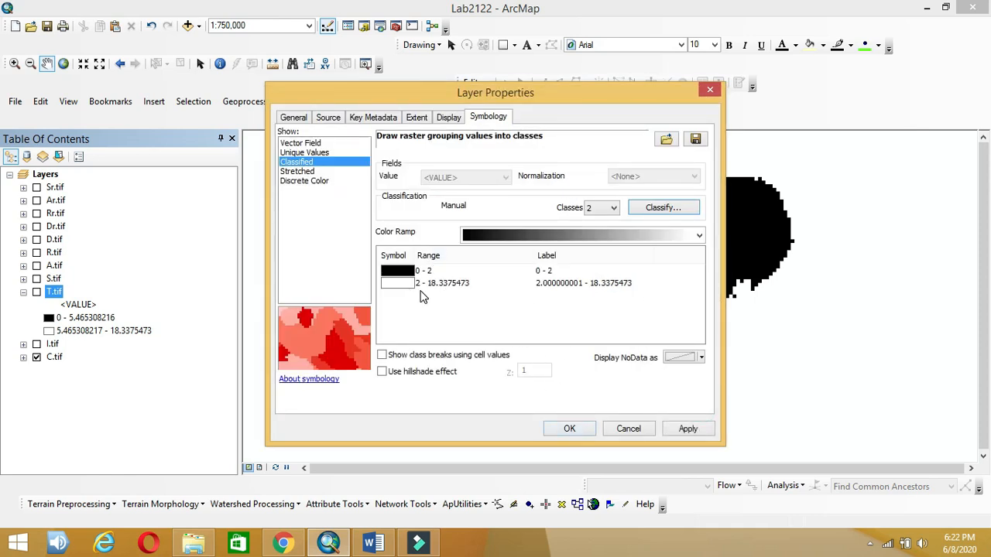
{"action": "left_click", "coordinate": [590, 428]}
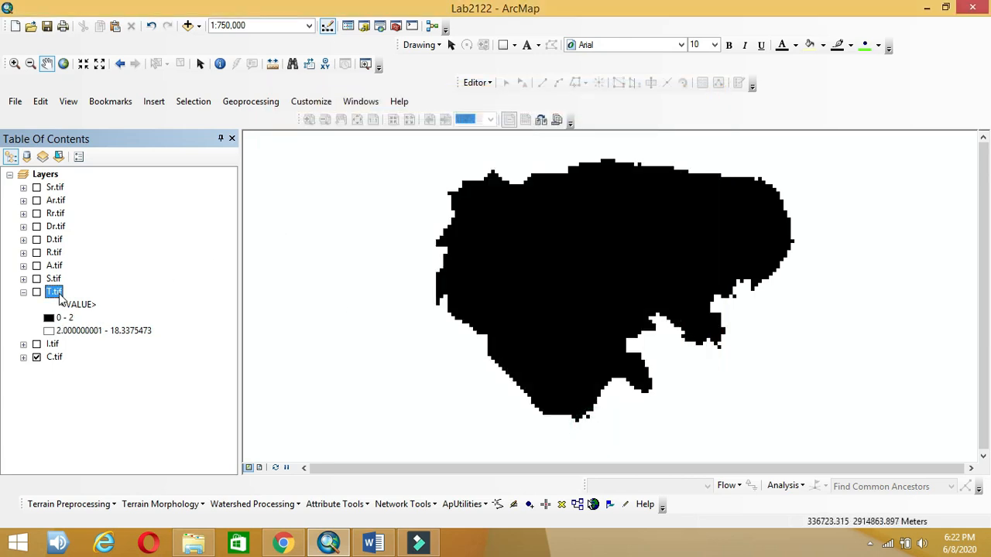
Step: Open Reclassify (Spatial Analyst) and choose T.tif as the input raster
{"action": "left_click", "coordinate": [229, 290]}
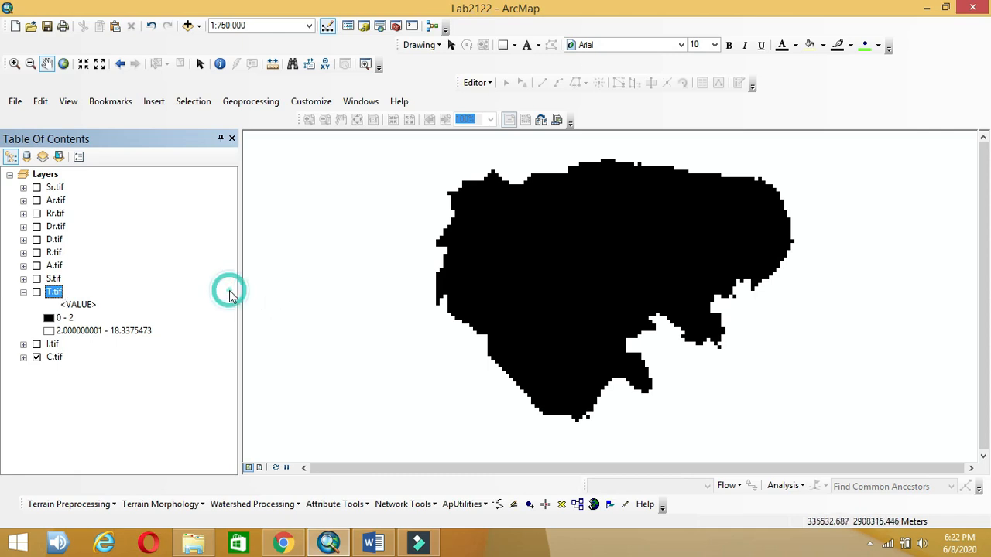
{"action": "left_click", "coordinate": [293, 299]}
{"action": "key", "text": "ctrl+f"}
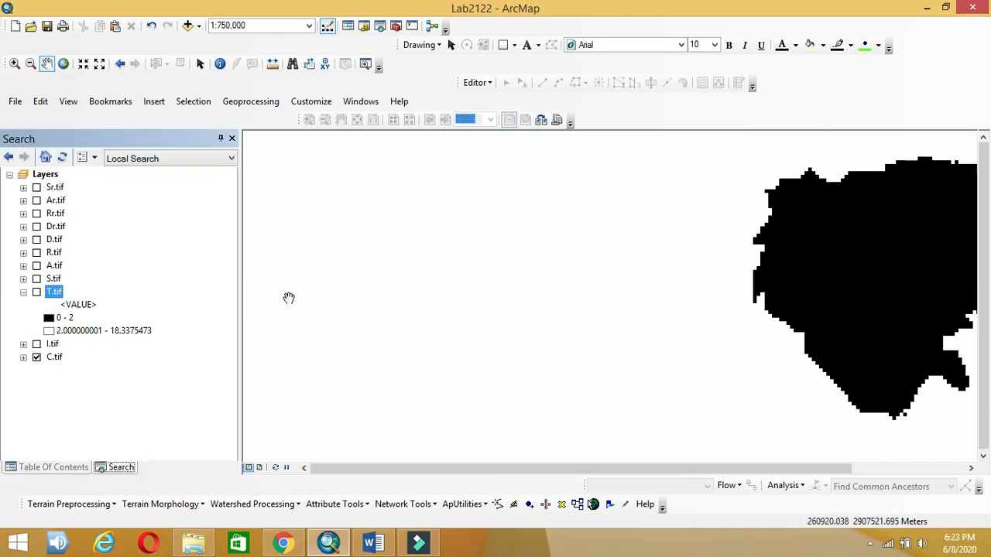
{"action": "left_click", "coordinate": [100, 291]}
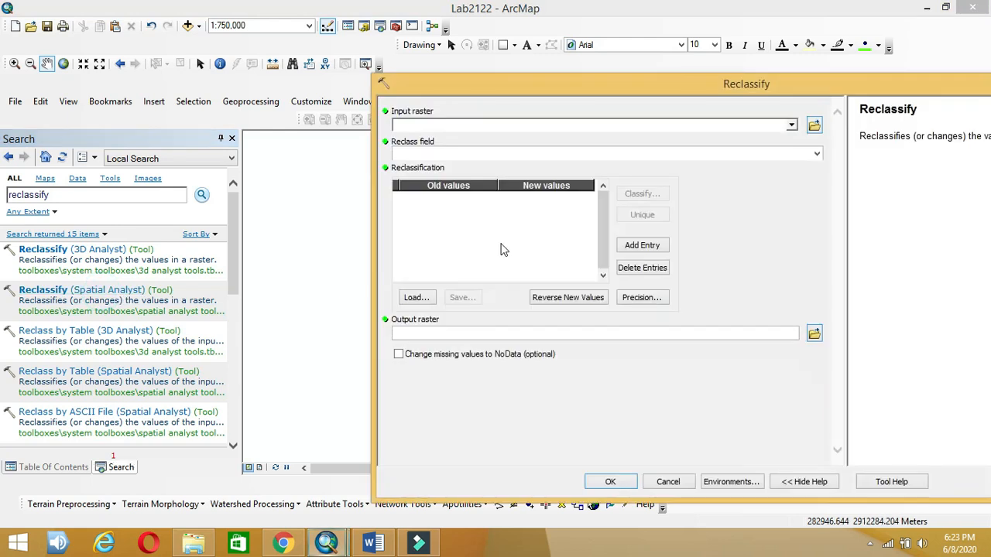
{"action": "left_click", "coordinate": [791, 124]}
{"action": "left_click", "coordinate": [443, 243]}
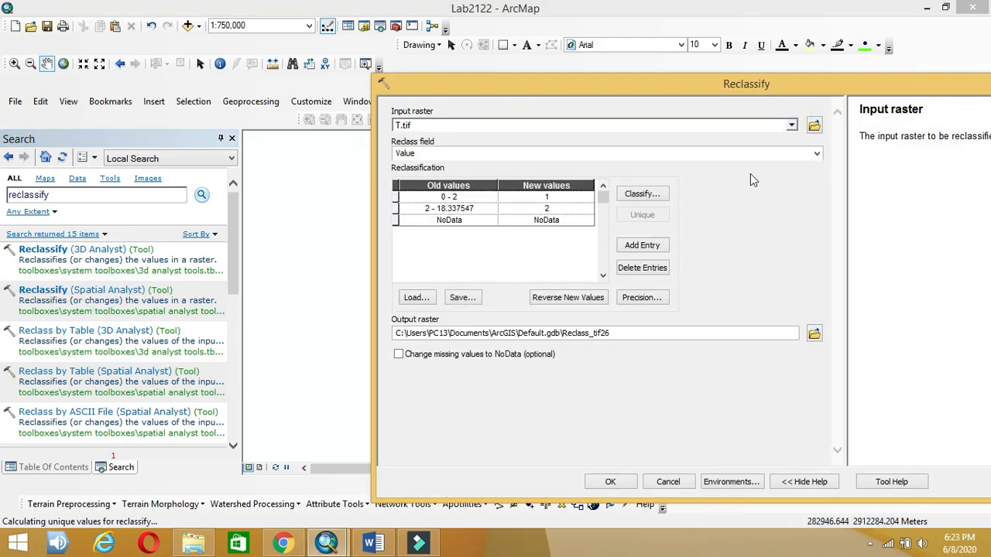
Step: Check the slope rating in the lesson plan, then map 0–2 to 10 and above 2 to 0
{"action": "left_click", "coordinate": [374, 544]}
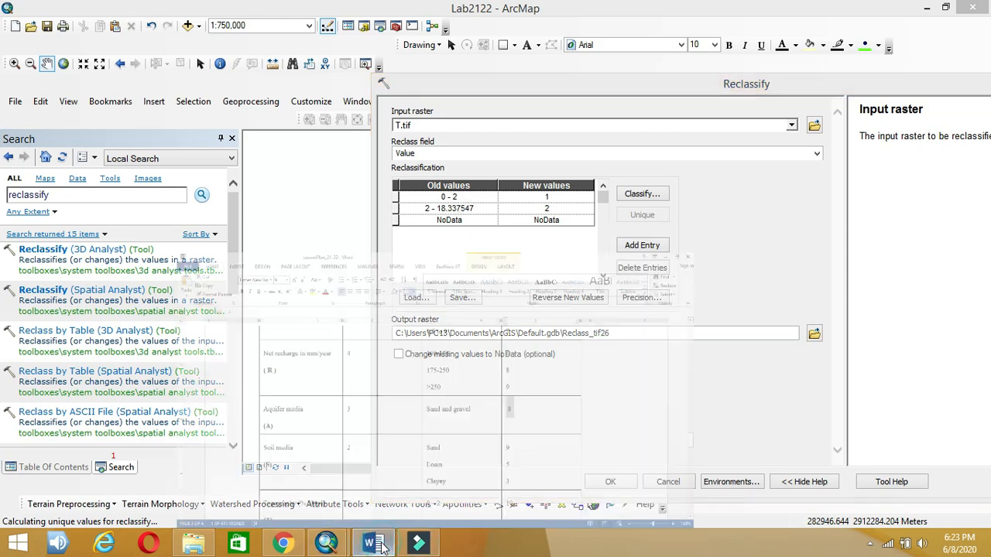
{"action": "left_click", "coordinate": [661, 481]}
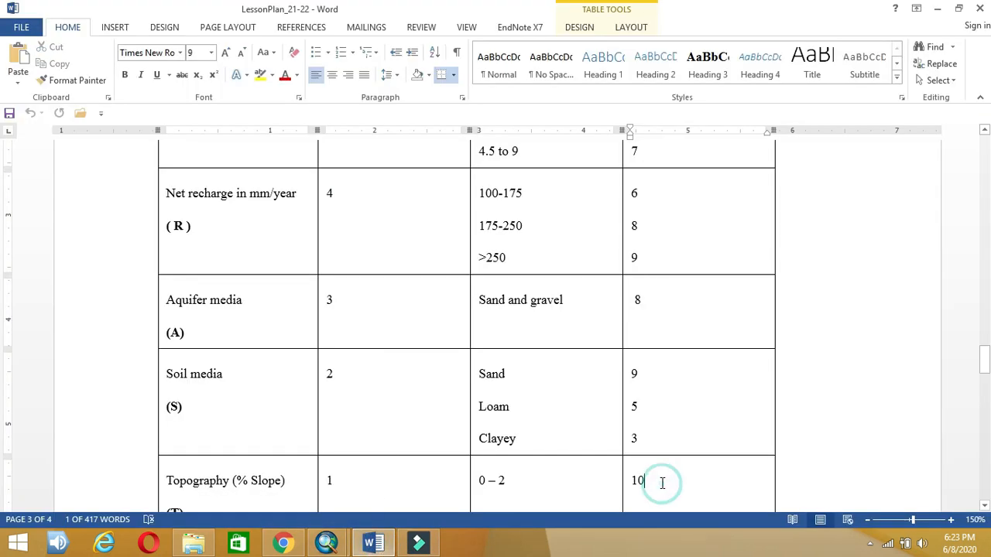
{"action": "scroll", "coordinate": [661, 484], "scroll_direction": "down", "scroll_amount": 2}
{"action": "scroll", "coordinate": [661, 483], "scroll_direction": "down", "scroll_amount": 1}
{"action": "left_click", "coordinate": [327, 544]}
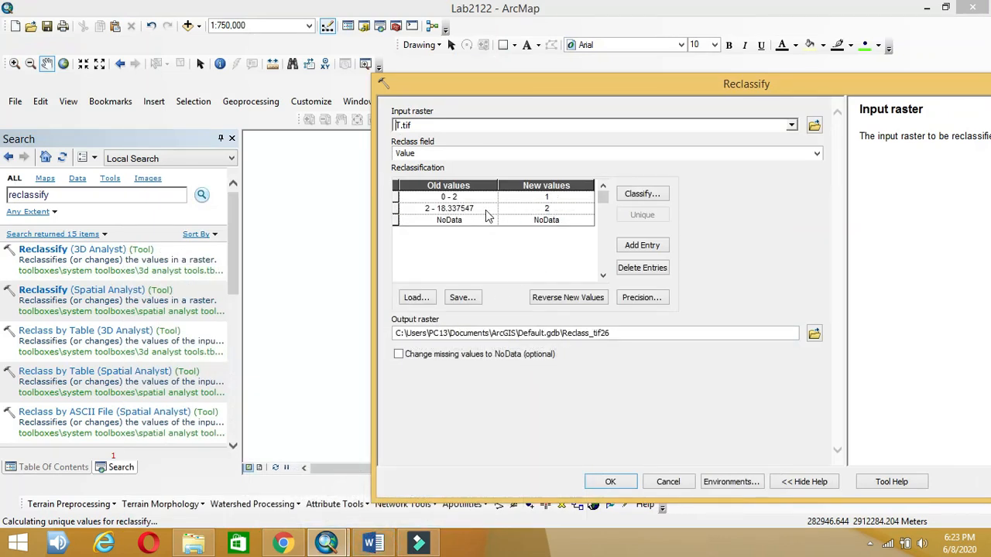
{"action": "left_click", "coordinate": [560, 197]}
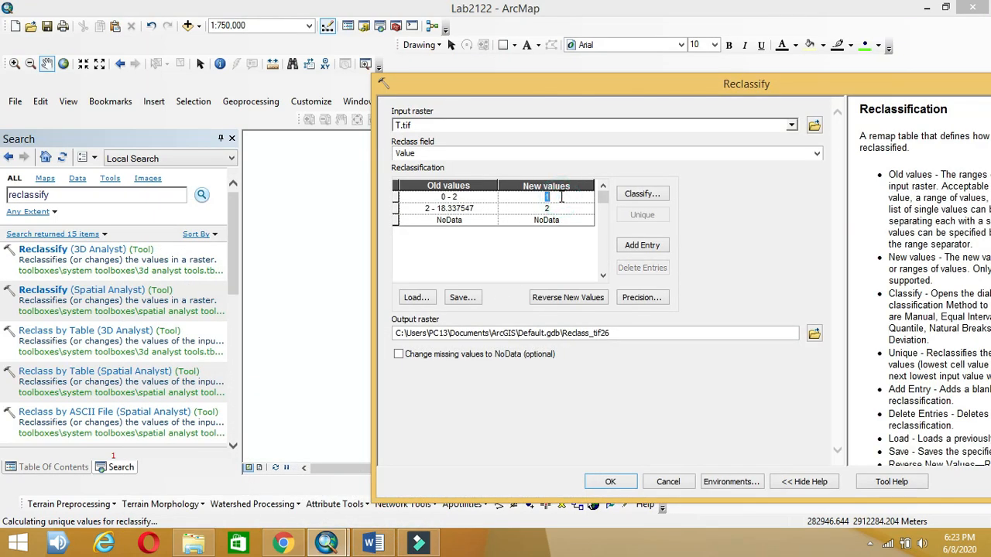
{"action": "left_click", "coordinate": [557, 210]}
{"action": "left_click", "coordinate": [559, 209]}
{"action": "type", "text": "0"}
Step: Save the output as result\Tr.tif and run the reclassification
{"action": "left_click", "coordinate": [814, 333]}
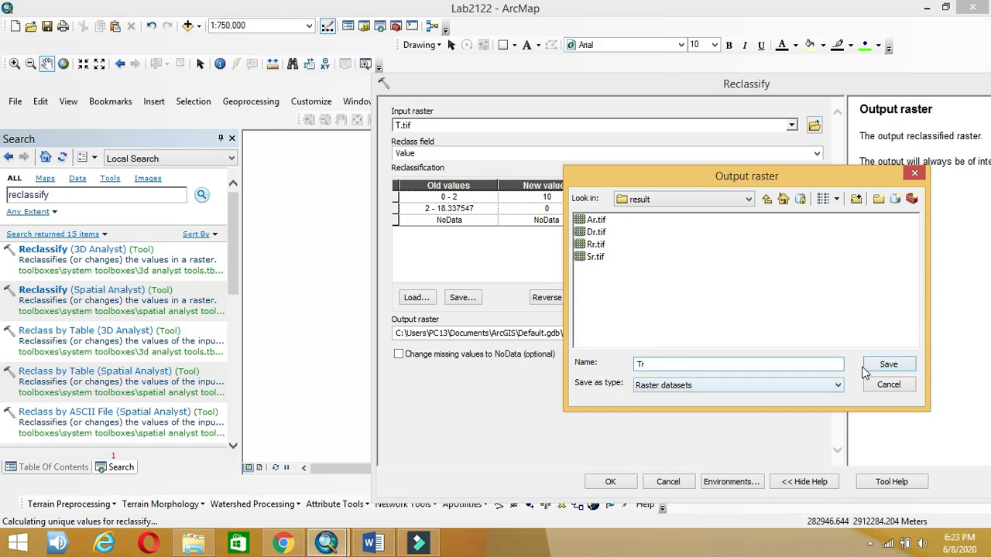
{"action": "type", "text": ".tif"}
{"action": "left_click", "coordinate": [890, 364]}
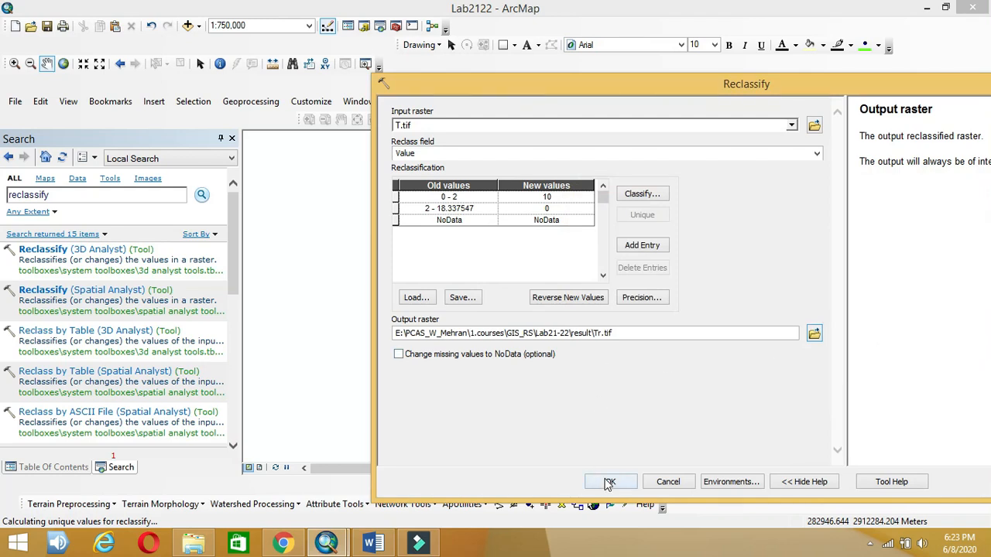
{"action": "left_click", "coordinate": [609, 482]}
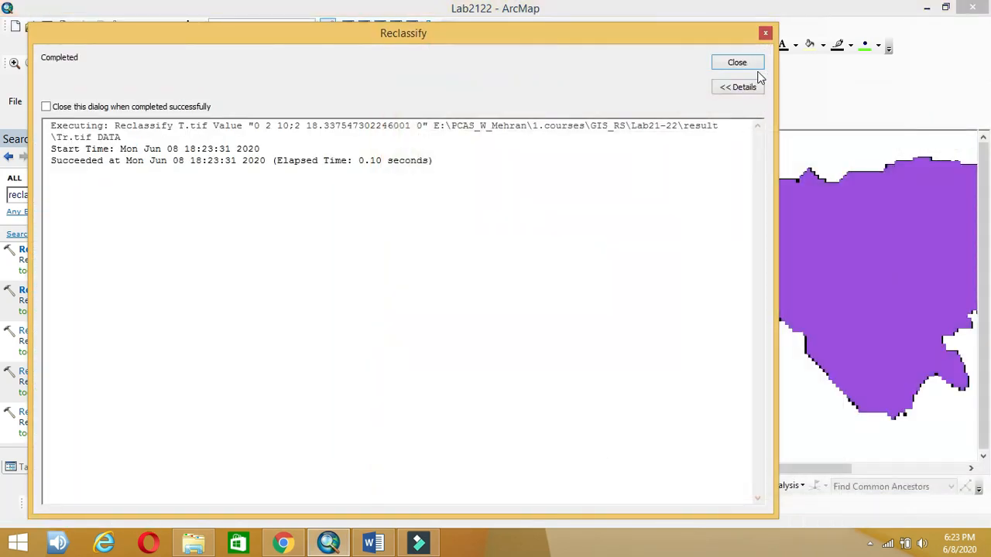
{"action": "left_click", "coordinate": [753, 64]}
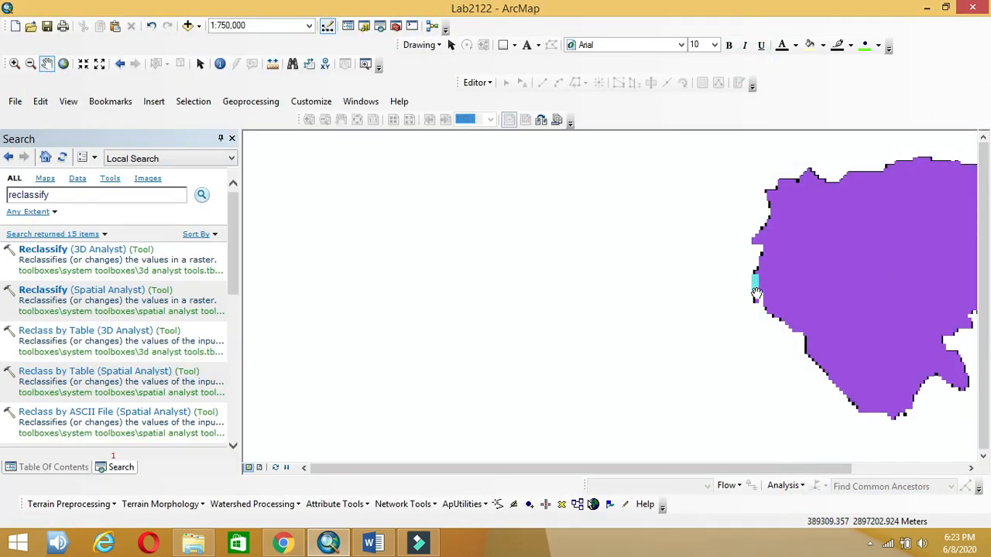
Step: Restore the layer list, then pan and zoom to inspect Tr.tif's classes 0, 10 and 18
{"action": "left_click_drag", "start_coordinate": [756, 294], "coordinate": [571, 296]}
{"action": "left_click", "coordinate": [232, 139]}
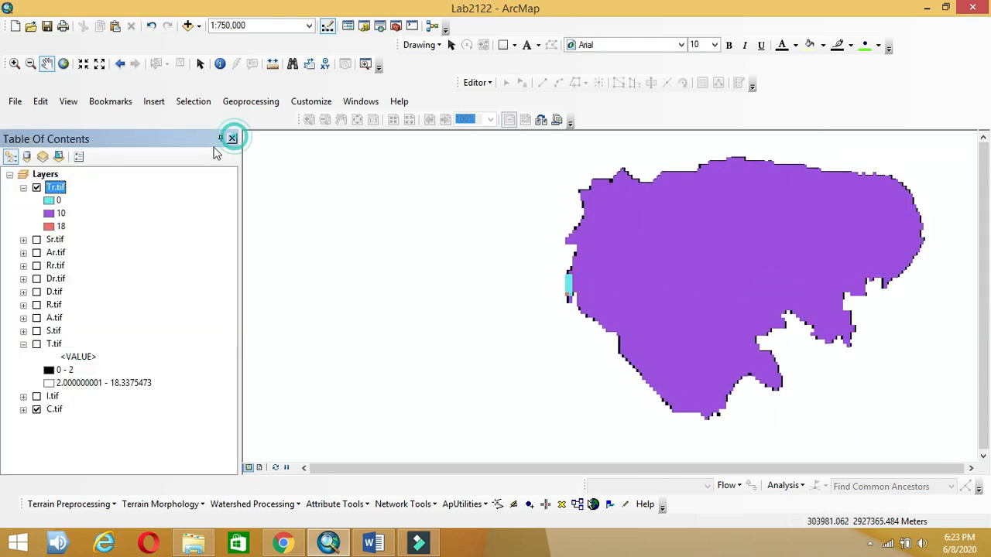
{"action": "left_click", "coordinate": [61, 226]}
{"action": "left_click", "coordinate": [61, 226]}
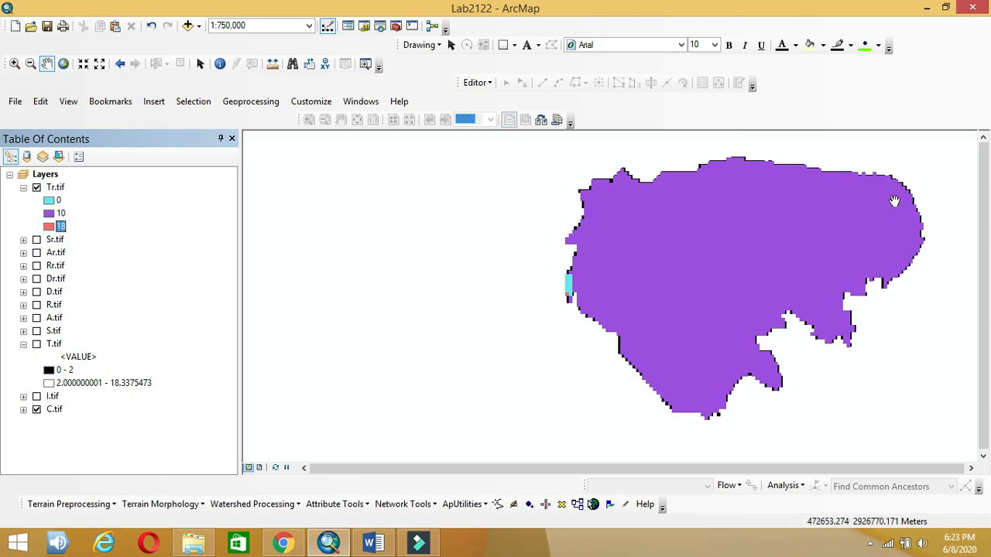
{"action": "left_click_drag", "start_coordinate": [832, 248], "coordinate": [685, 251]}
{"action": "scroll", "coordinate": [670, 253], "scroll_direction": "down", "scroll_amount": 2}
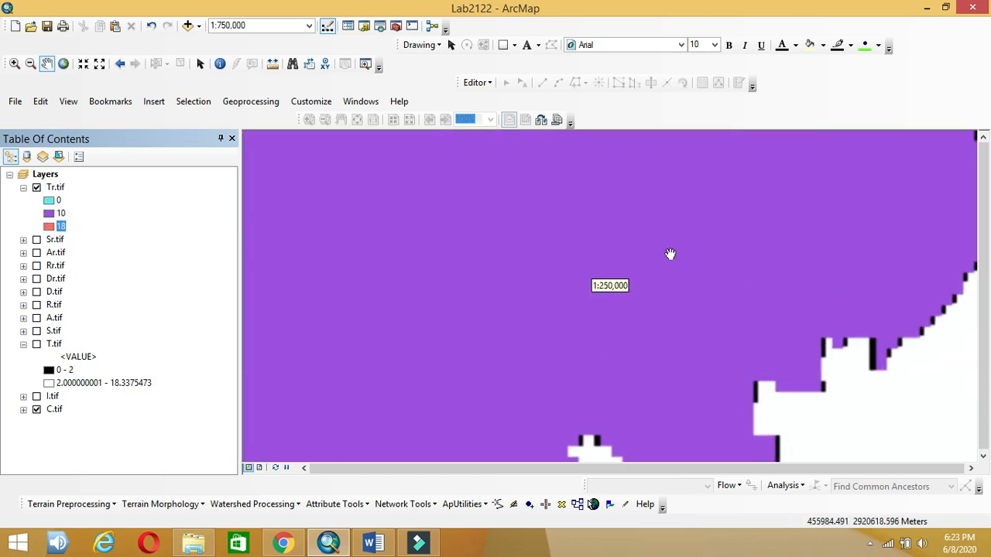
{"action": "scroll", "coordinate": [738, 293], "scroll_direction": "up", "scroll_amount": 2}
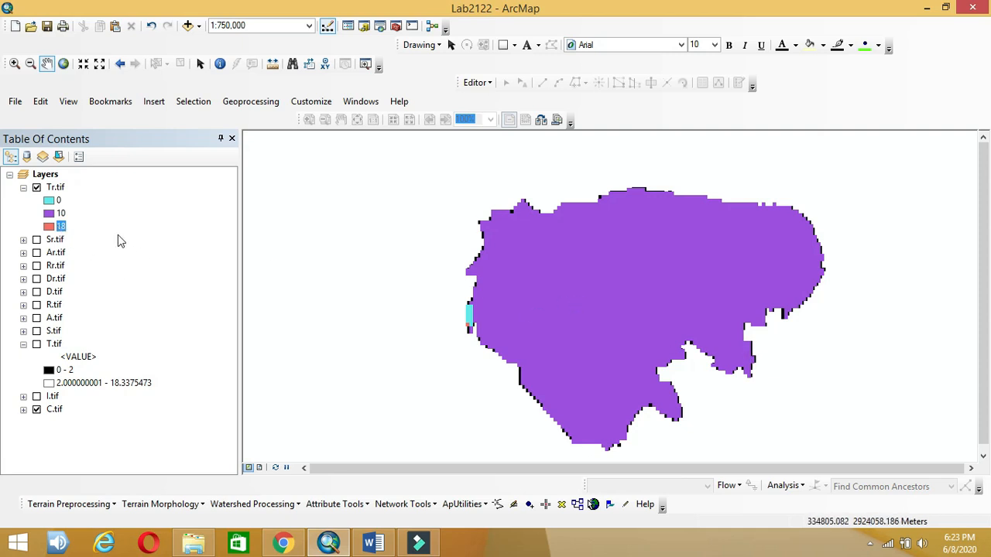
{"action": "scroll", "coordinate": [708, 267], "scroll_direction": "up", "scroll_amount": 4}
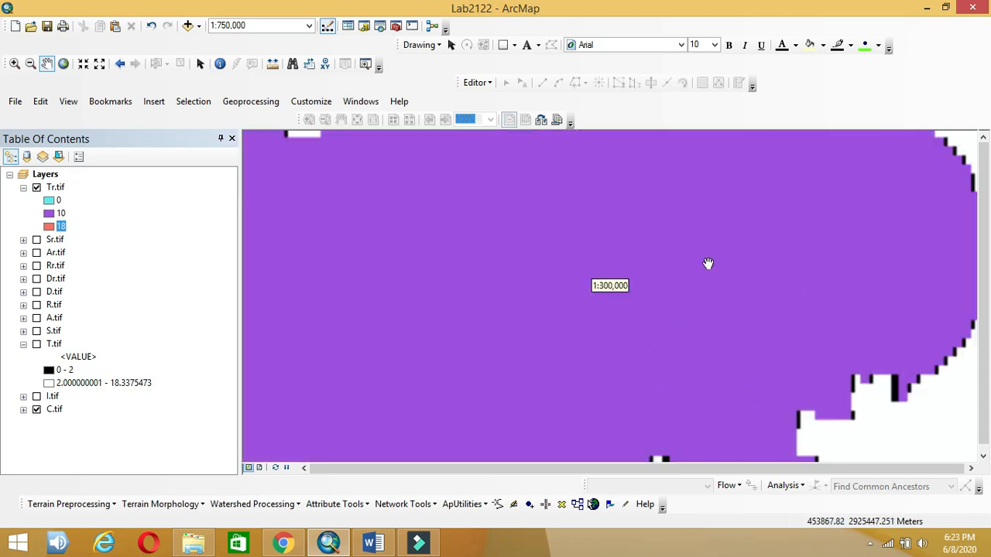
{"action": "scroll", "coordinate": [802, 270], "scroll_direction": "up", "scroll_amount": 1}
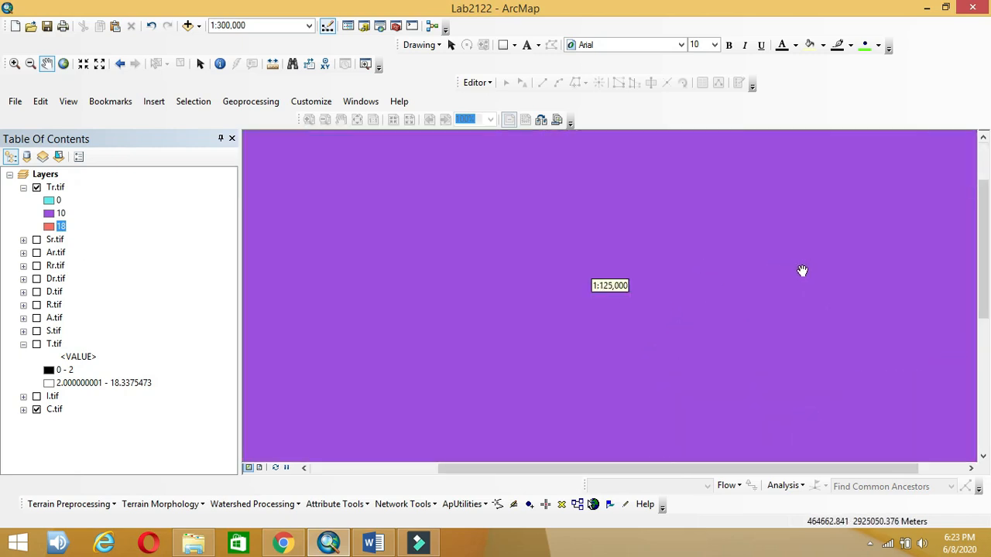
{"action": "scroll", "coordinate": [802, 270], "scroll_direction": "down", "scroll_amount": 5}
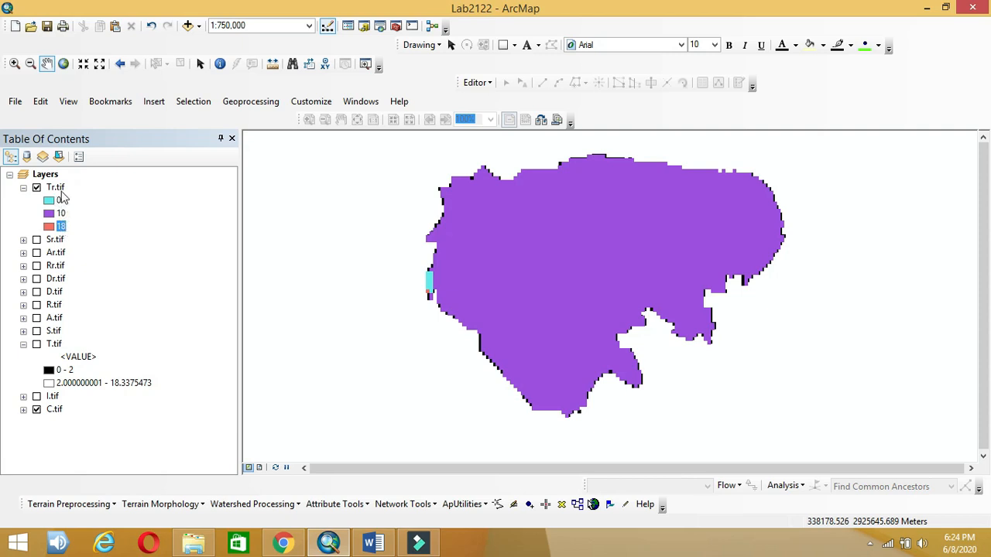
Step: Remove the Tr.tif layer from the map
{"action": "left_click", "coordinate": [57, 188]}
{"action": "right_click", "coordinate": [59, 188]}
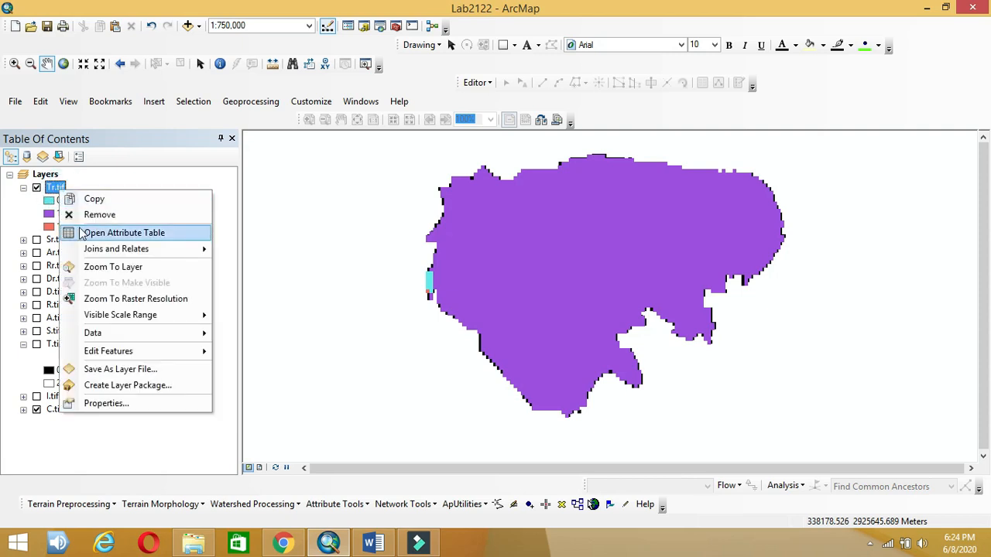
{"action": "left_click", "coordinate": [81, 218]}
Step: Change T.tif's symbology to a single class covering 0 – 18.3375473
{"action": "left_click", "coordinate": [54, 292]}
{"action": "right_click", "coordinate": [53, 293]}
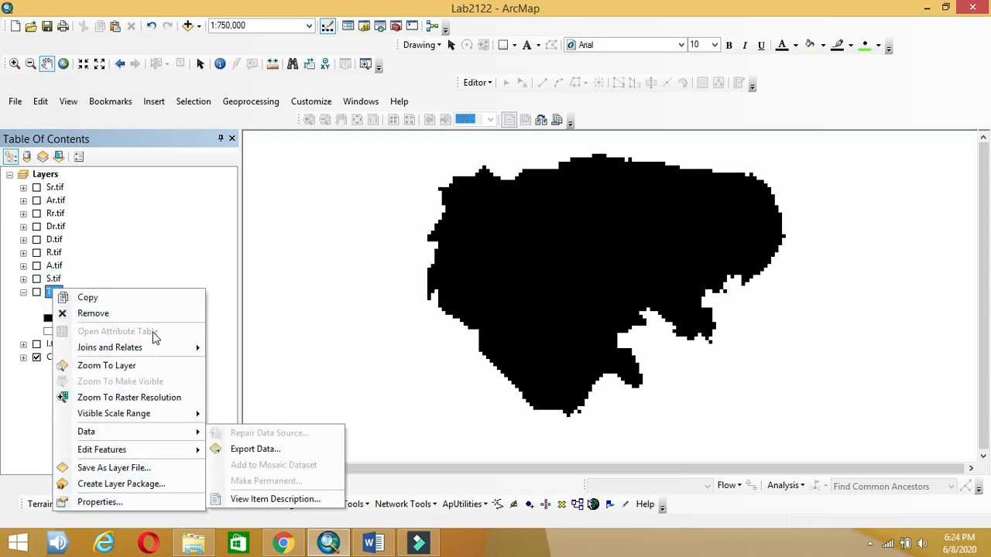
{"action": "left_click", "coordinate": [154, 510]}
{"action": "left_click", "coordinate": [611, 208]}
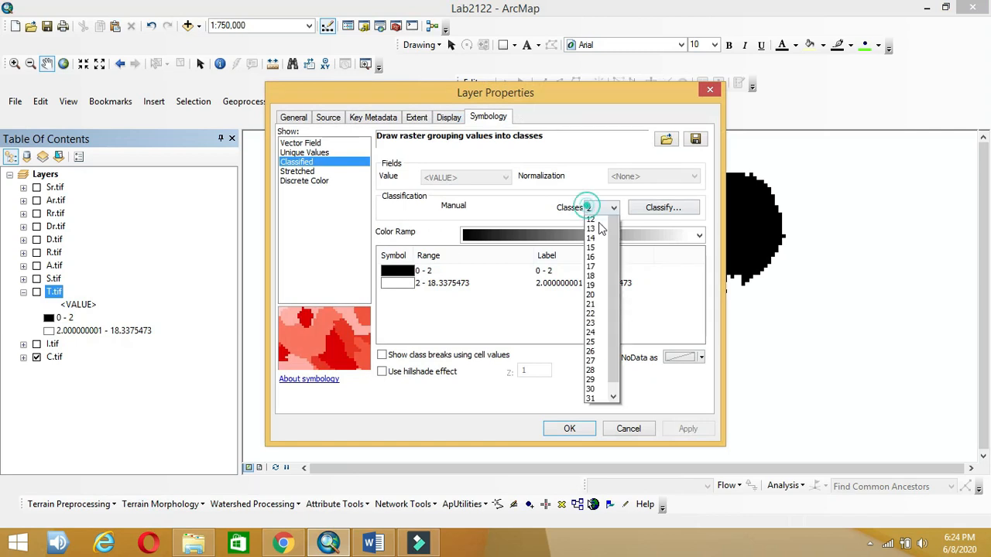
{"action": "left_click", "coordinate": [613, 223]}
{"action": "left_click", "coordinate": [597, 222]}
{"action": "left_click", "coordinate": [549, 428]}
{"action": "right_click", "coordinate": [60, 291]}
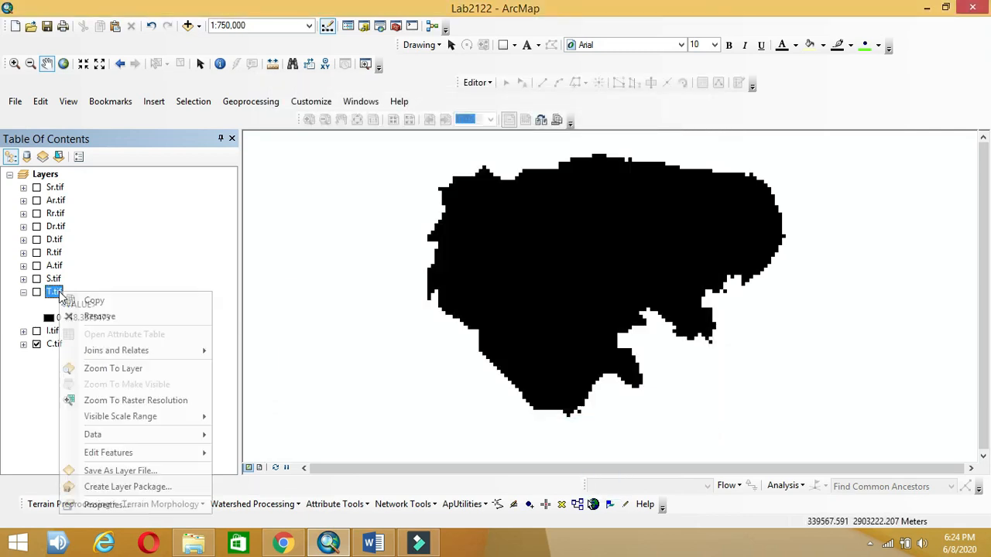
{"action": "left_click", "coordinate": [135, 255]}
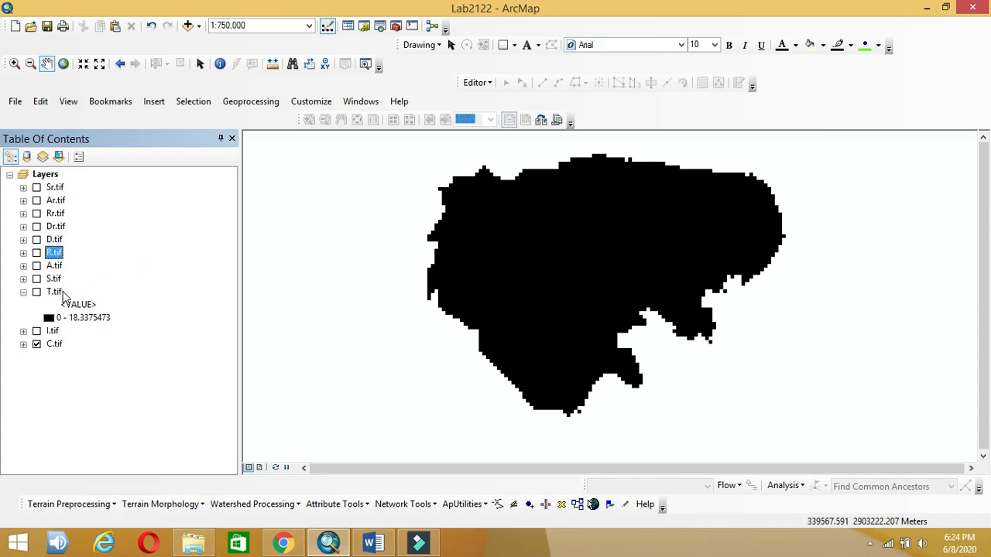
{"action": "left_click", "coordinate": [54, 292]}
Step: In Reclassify, choose T.tif and map the range 0 – 19 to new value 10
{"action": "left_click", "coordinate": [332, 283]}
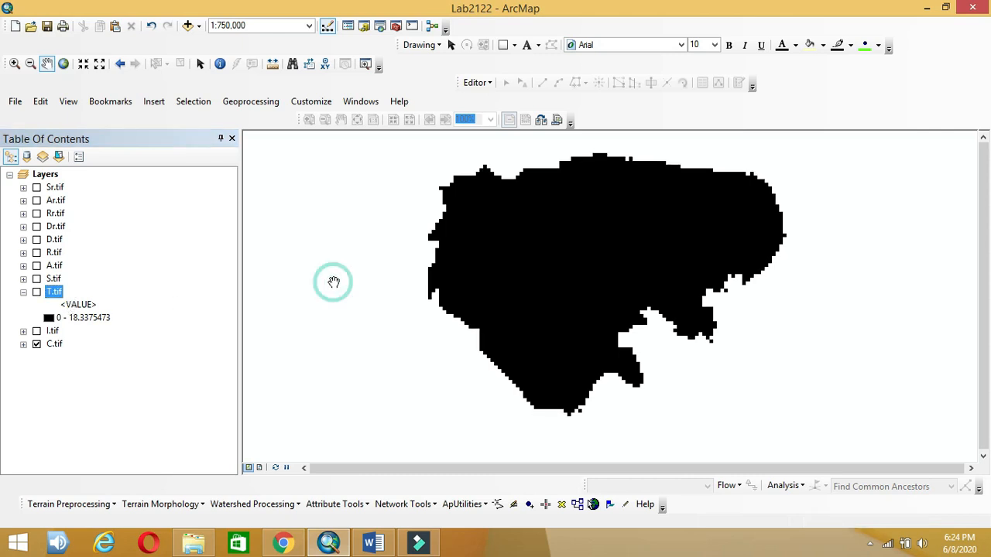
{"action": "key", "text": "ctrl+f"}
{"action": "left_click", "coordinate": [83, 290]}
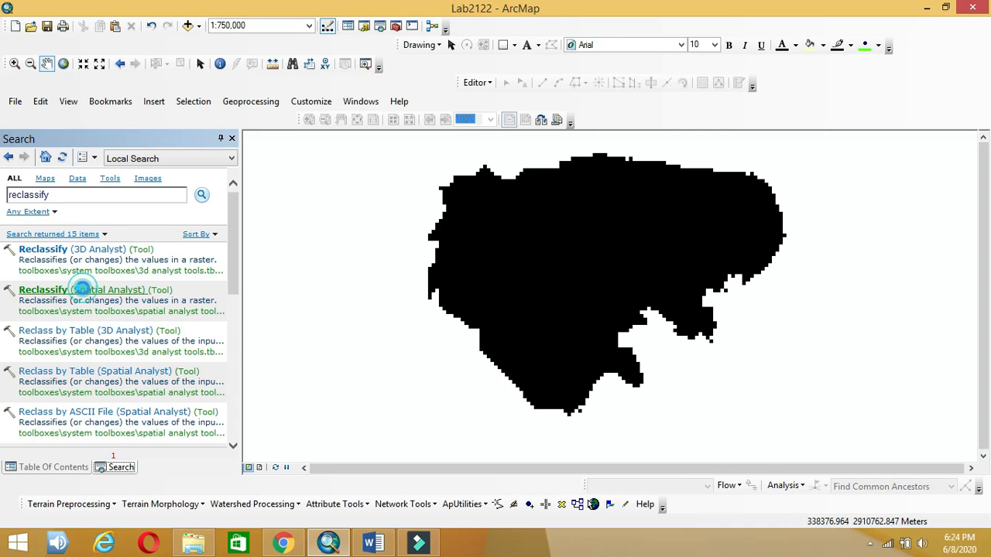
{"action": "left_click", "coordinate": [791, 125]}
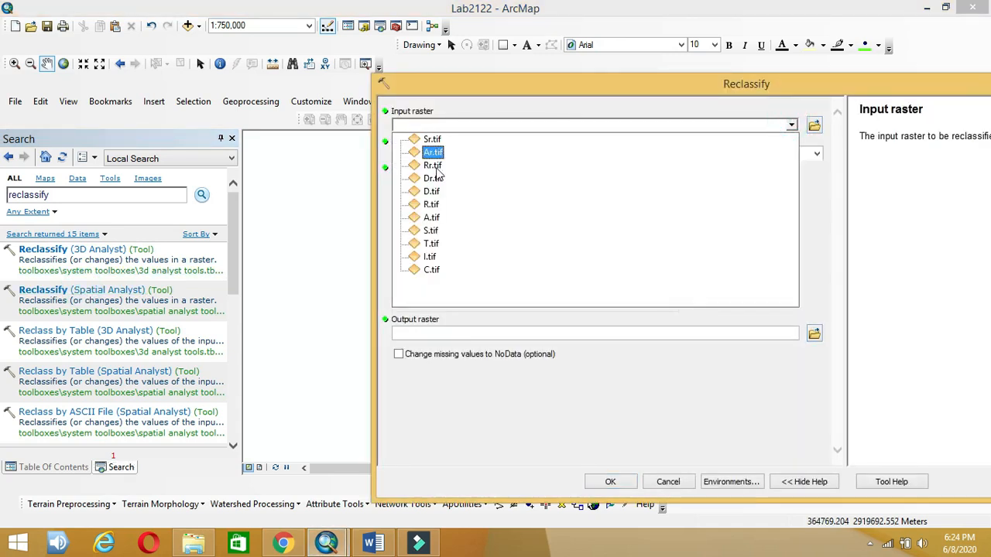
{"action": "left_click", "coordinate": [428, 245]}
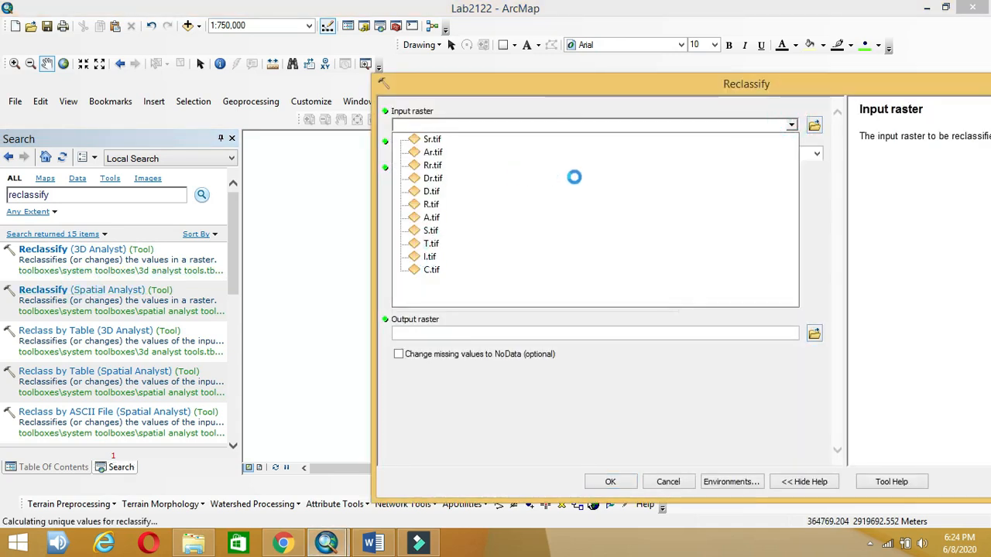
{"action": "left_click", "coordinate": [562, 196]}
{"action": "left_click", "coordinate": [561, 196]}
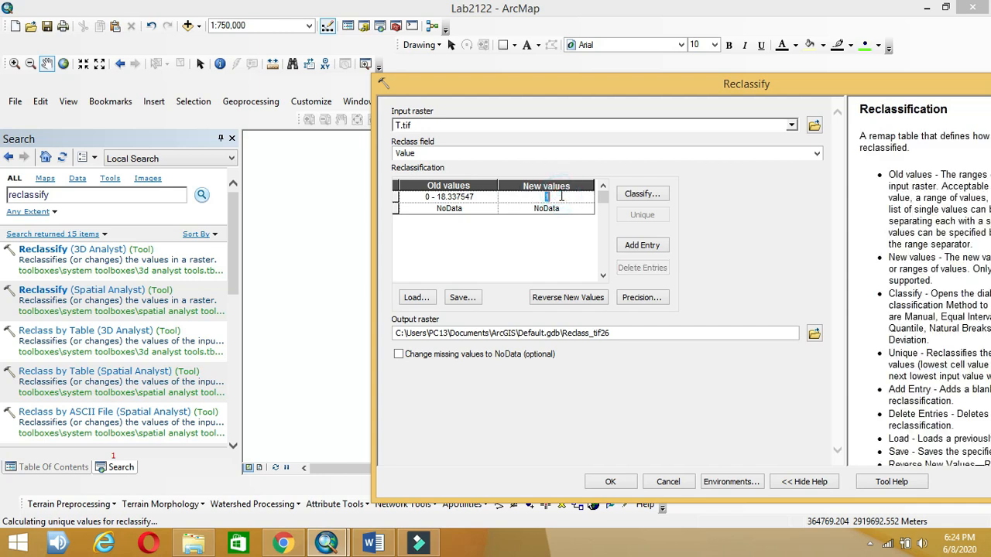
{"action": "left_click", "coordinate": [440, 197]}
{"action": "left_click_drag", "start_coordinate": [438, 197], "coordinate": [486, 199]}
{"action": "type", "text": "19"}
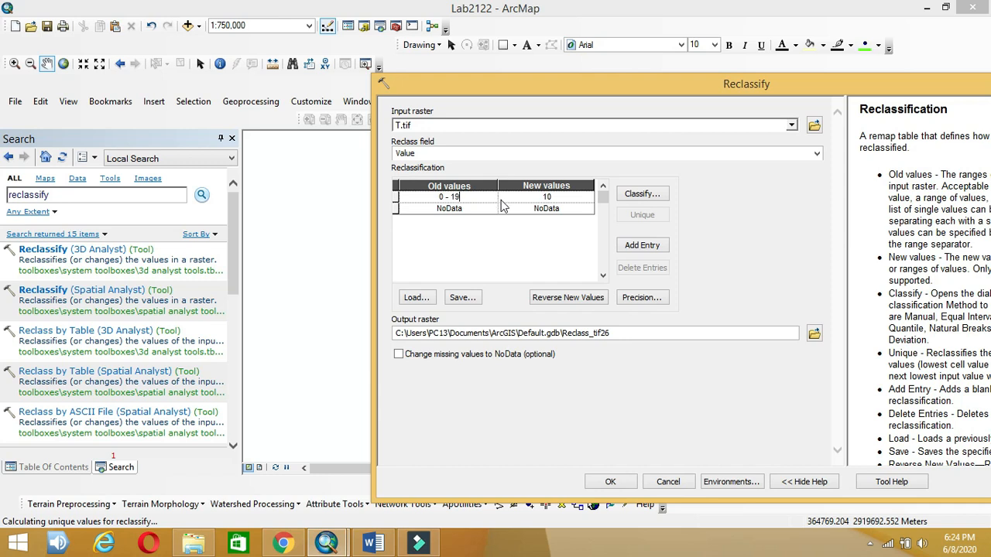
{"action": "key", "text": "Return"}
Step: Save the output as Tr2.tif, run the reclassification, and return to the layer list
{"action": "left_click", "coordinate": [814, 333]}
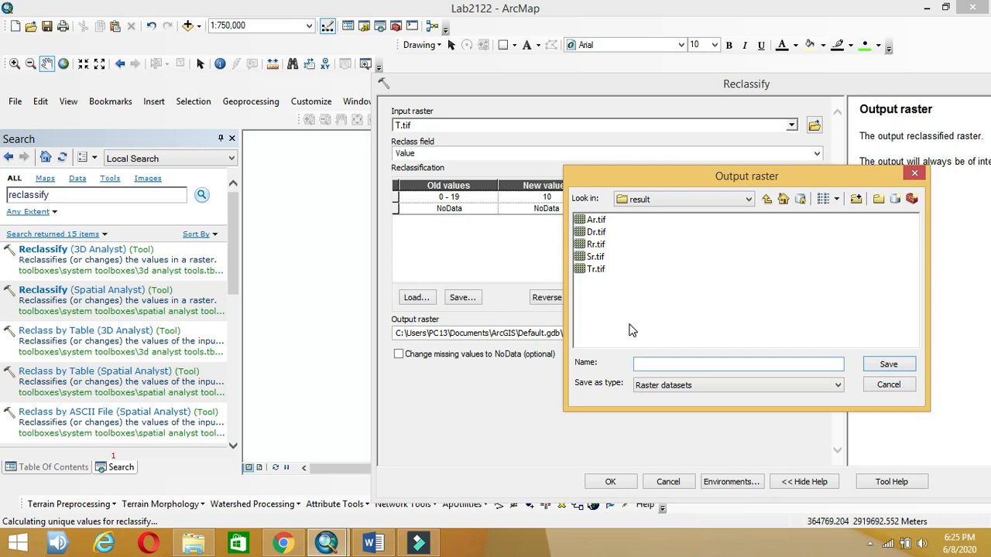
{"action": "left_click", "coordinate": [605, 270]}
{"action": "left_click", "coordinate": [629, 307]}
{"action": "left_click", "coordinate": [644, 364]}
{"action": "type", "text": "2.tif"}
{"action": "left_click", "coordinate": [888, 366]}
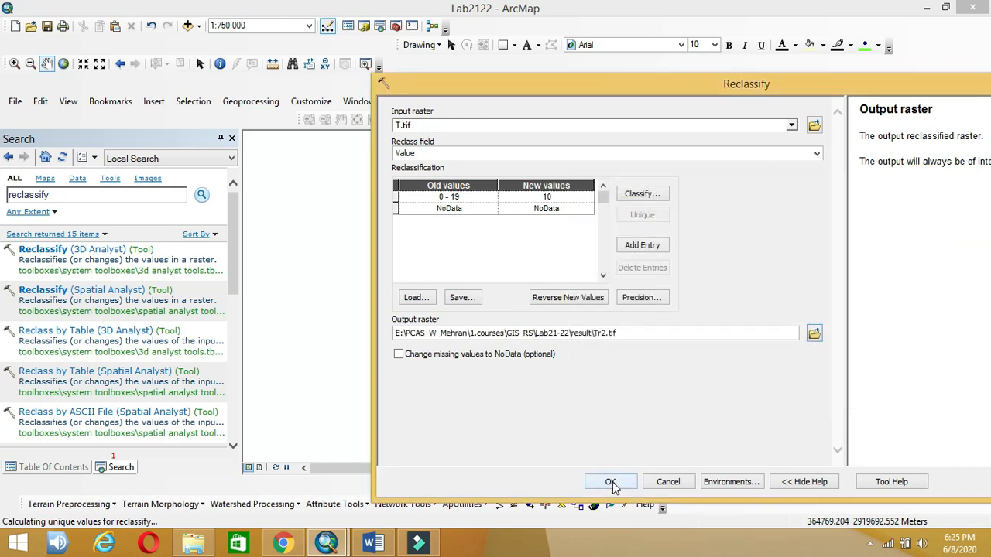
{"action": "left_click", "coordinate": [611, 483]}
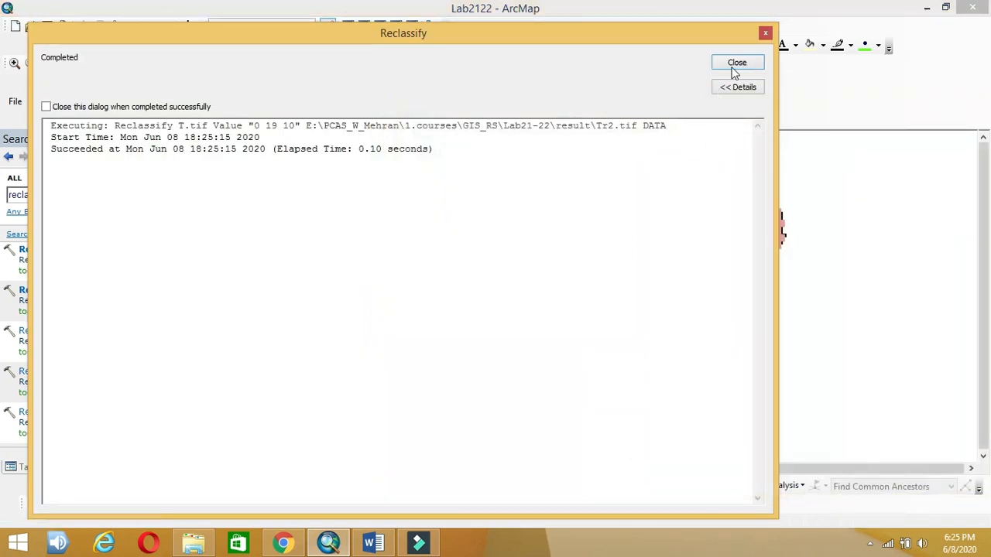
{"action": "left_click", "coordinate": [736, 65]}
{"action": "left_click", "coordinate": [232, 138]}
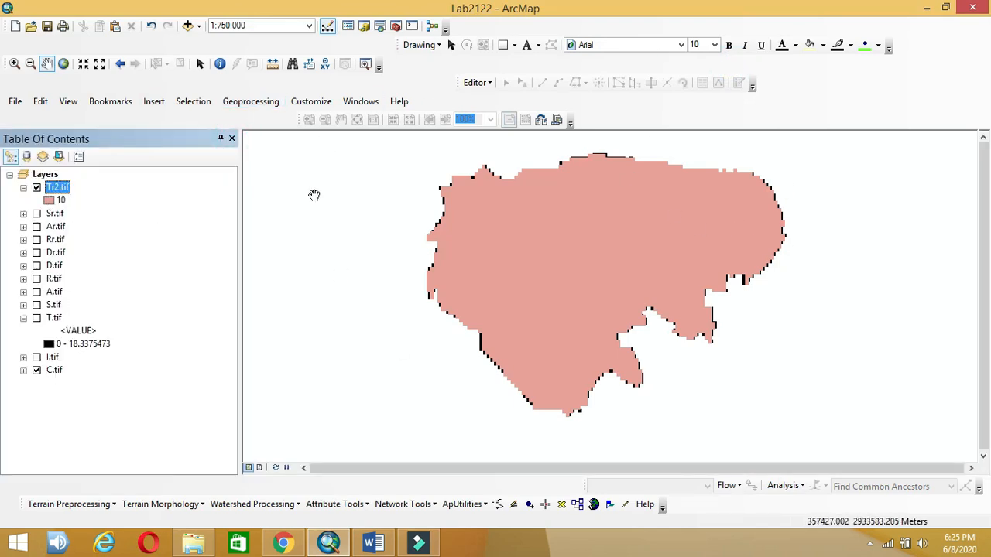
Step: Check the vadose zone ratings in the Word lesson plan, then hide Tr2.tif and expand I.tif
{"action": "left_click", "coordinate": [365, 544]}
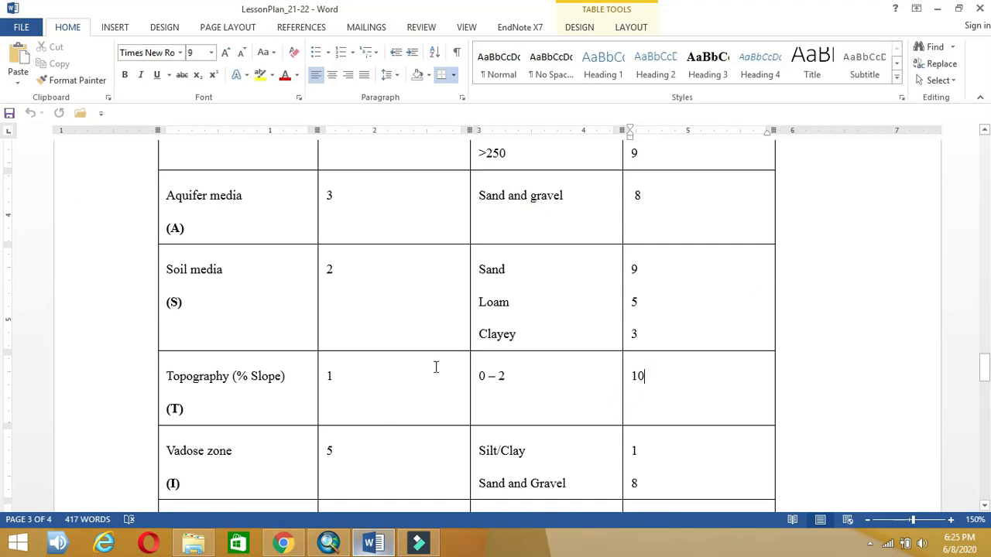
{"action": "scroll", "coordinate": [438, 371], "scroll_direction": "down", "scroll_amount": 1}
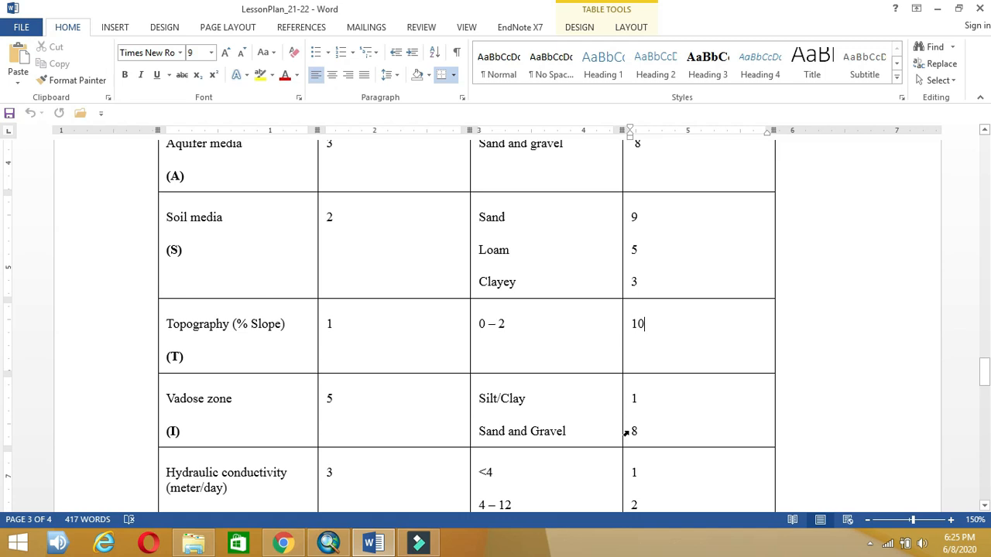
{"action": "left_click", "coordinate": [328, 542]}
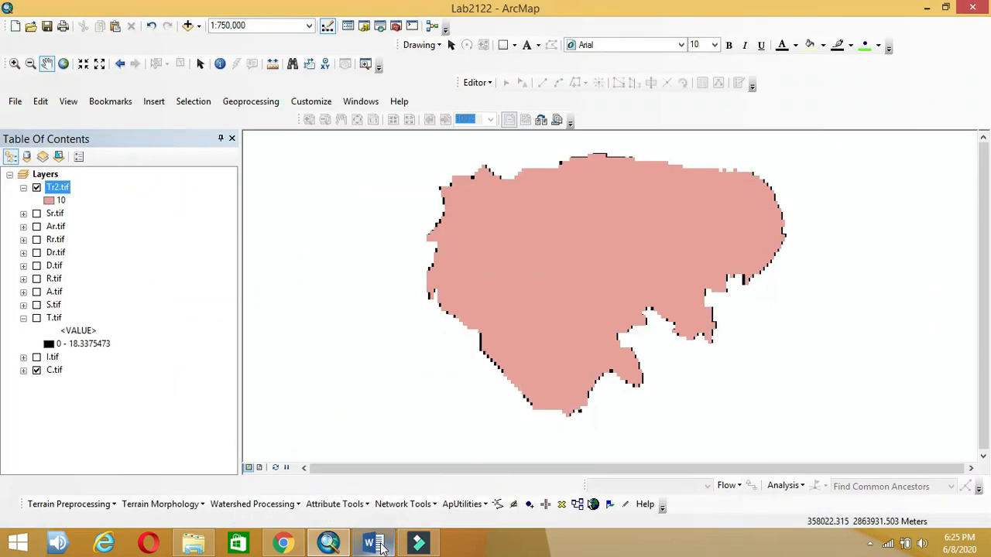
{"action": "left_click", "coordinate": [36, 188]}
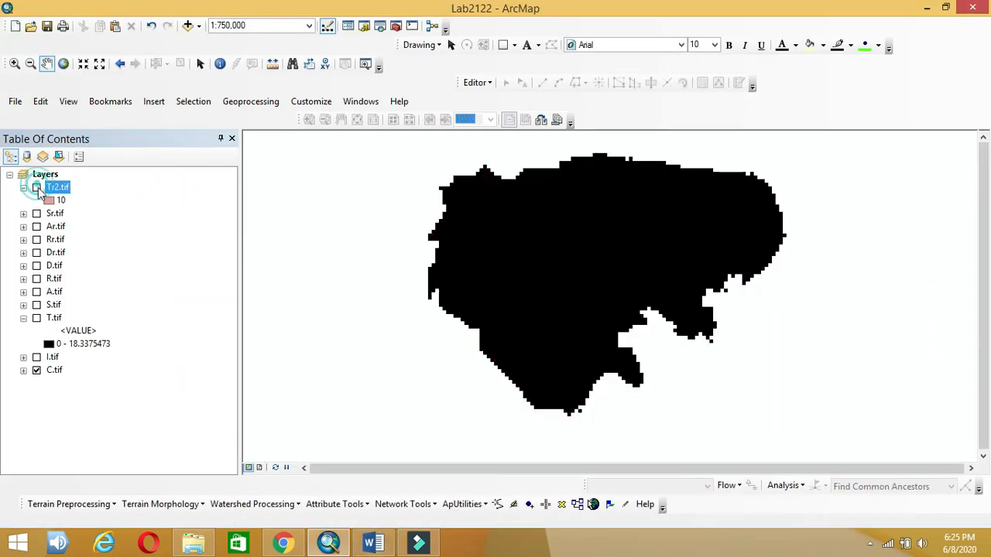
{"action": "left_click", "coordinate": [24, 357]}
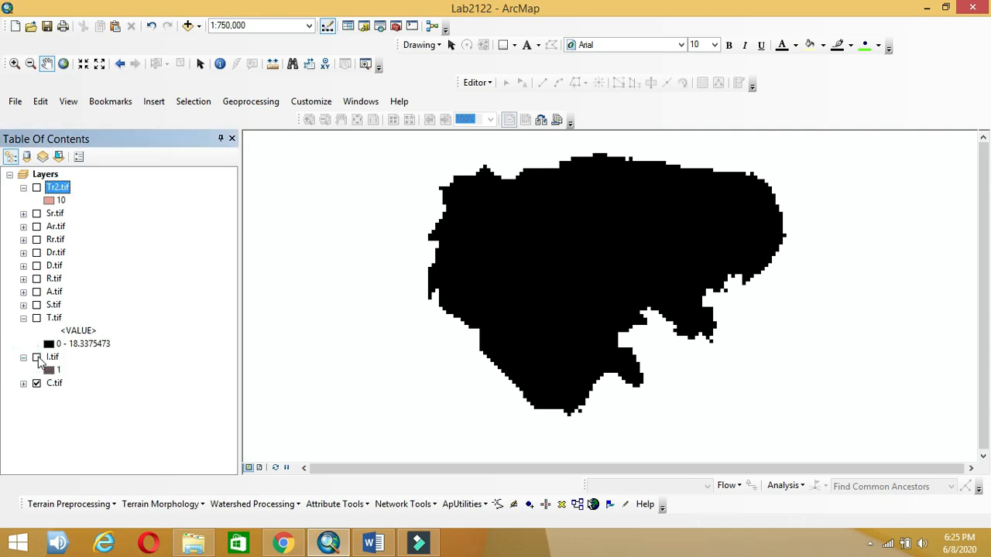
Step: Open Reclassify, choose I.tif, and give value 1 the new value 8
{"action": "left_click", "coordinate": [292, 333]}
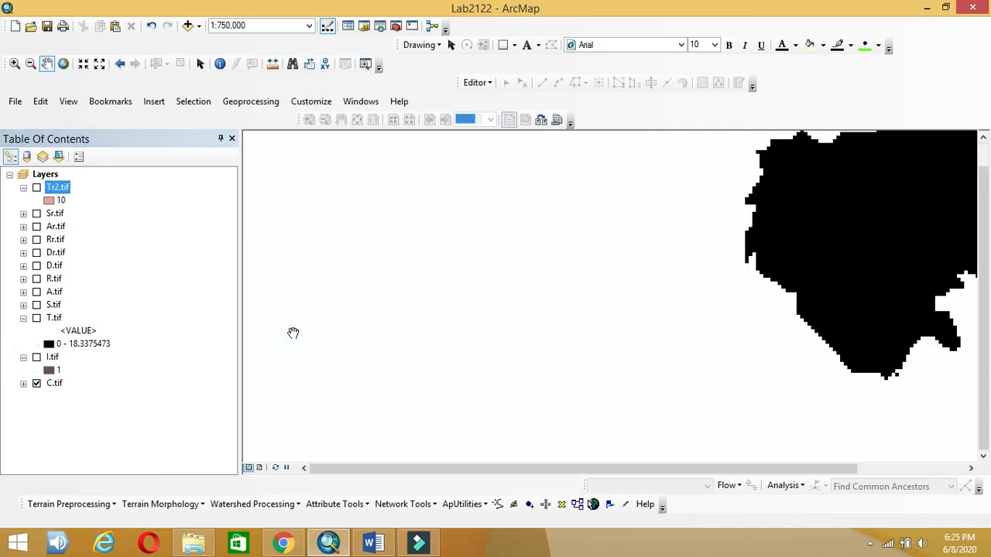
{"action": "key", "text": "ctrl+f"}
{"action": "left_click", "coordinate": [53, 290]}
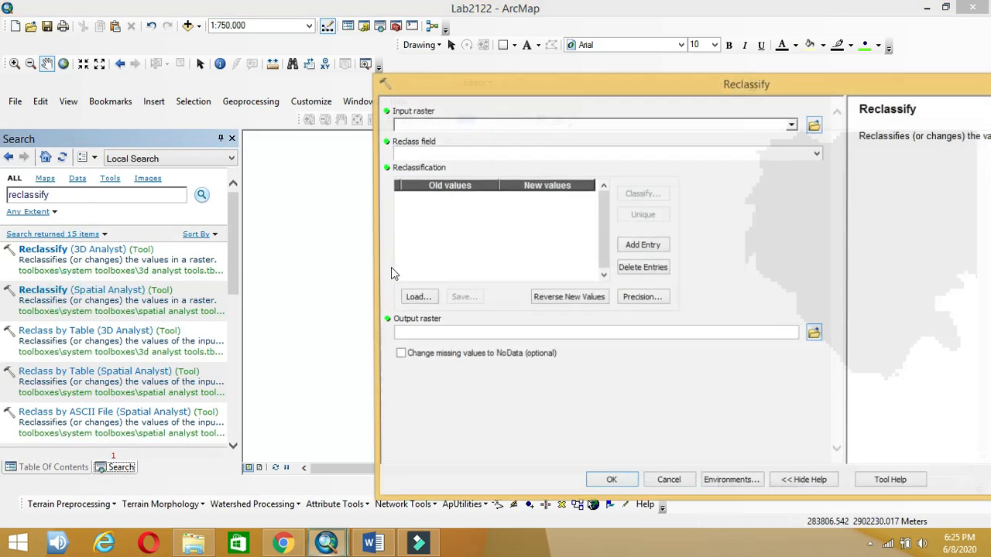
{"action": "left_click", "coordinate": [791, 125]}
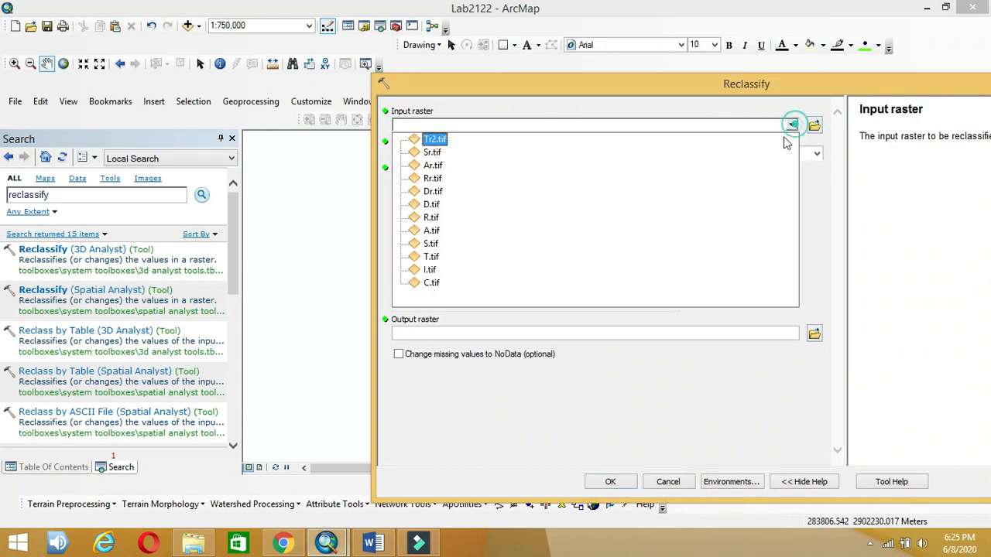
{"action": "left_click", "coordinate": [430, 270]}
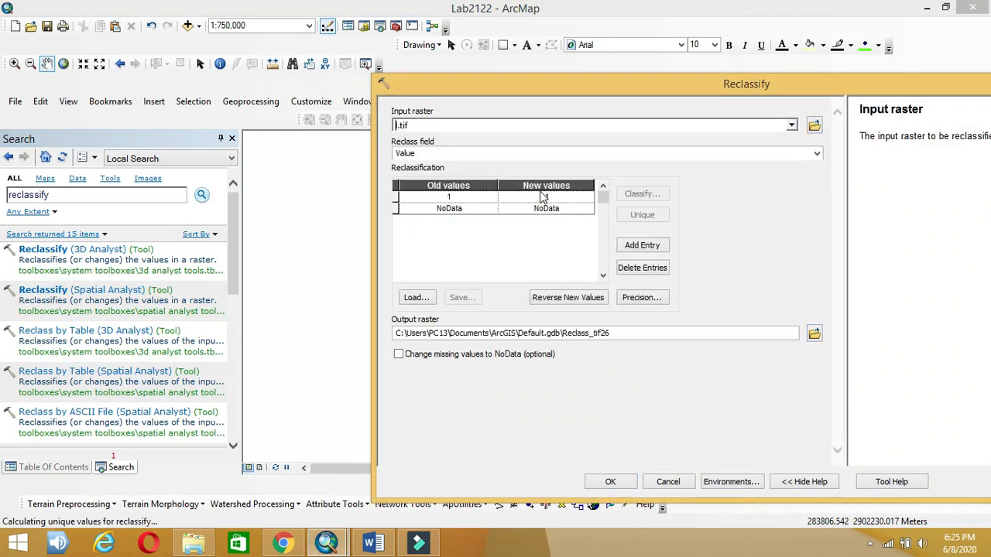
{"action": "left_click", "coordinate": [549, 200]}
{"action": "left_click", "coordinate": [549, 198]}
{"action": "type", "text": "18"}
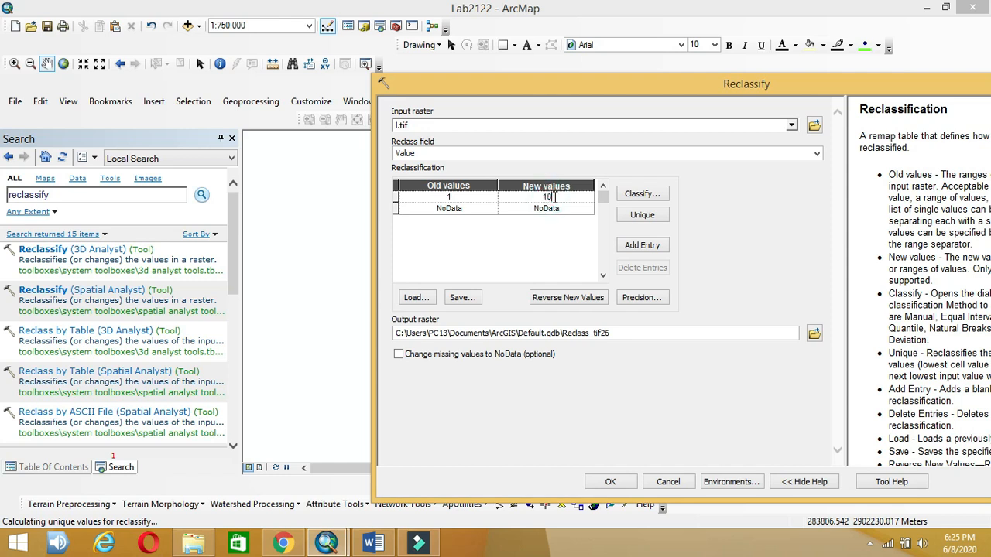
{"action": "left_click_drag", "start_coordinate": [551, 196], "coordinate": [517, 194]}
Step: Save the output as Ir.tif and run the reclassification
{"action": "left_click", "coordinate": [813, 333]}
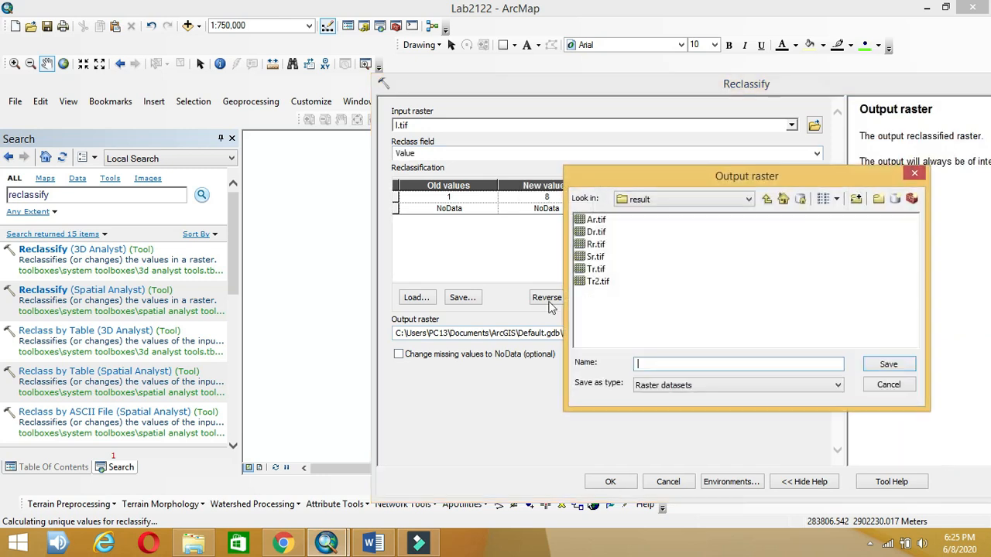
{"action": "type", "text": "Ir"}
{"action": "left_click", "coordinate": [888, 364]}
{"action": "left_click", "coordinate": [608, 480]}
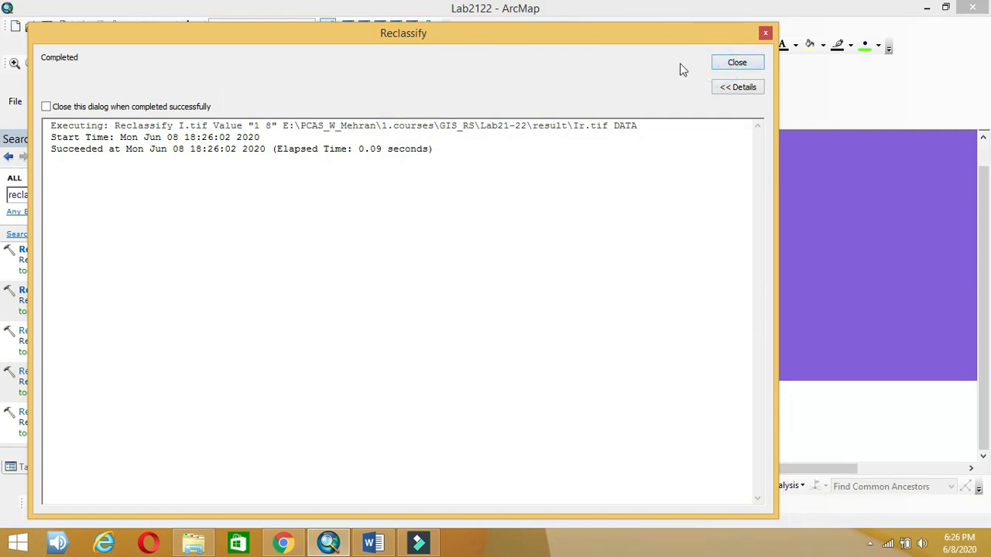
{"action": "left_click", "coordinate": [738, 62]}
{"action": "left_click", "coordinate": [231, 139]}
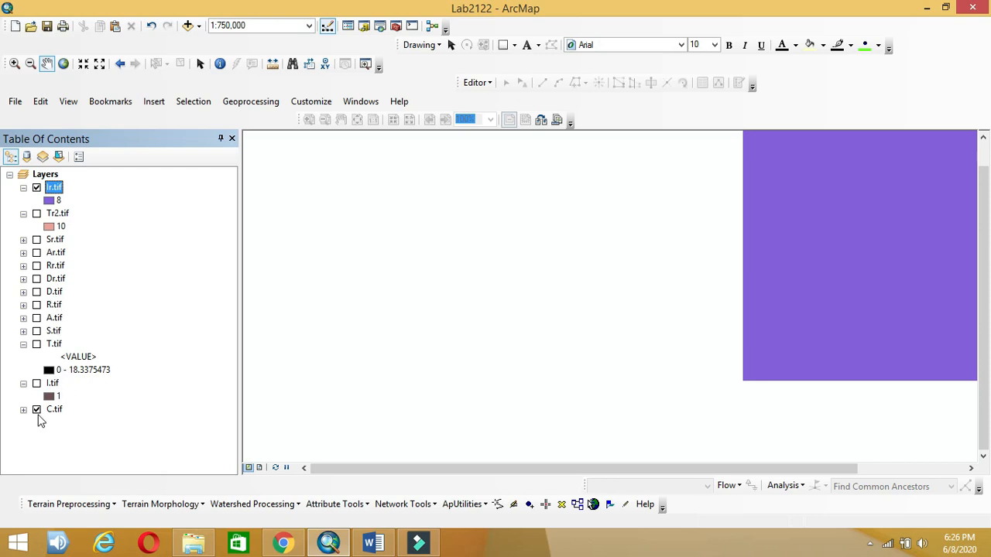
Step: Hide C.tif and pan the map to centre the purple Ir.tif raster
{"action": "left_click", "coordinate": [36, 410]}
{"action": "left_click", "coordinate": [23, 410]}
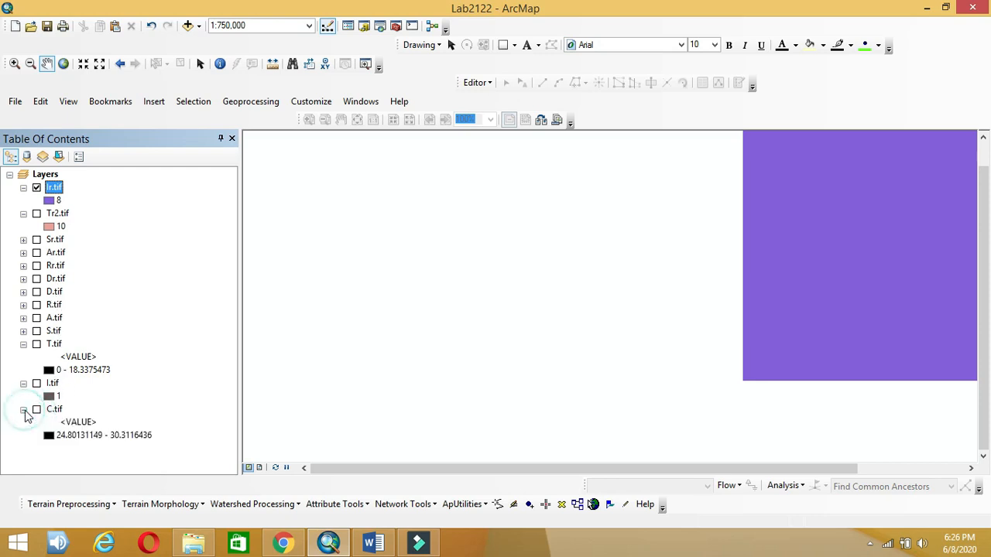
{"action": "left_click", "coordinate": [23, 410]}
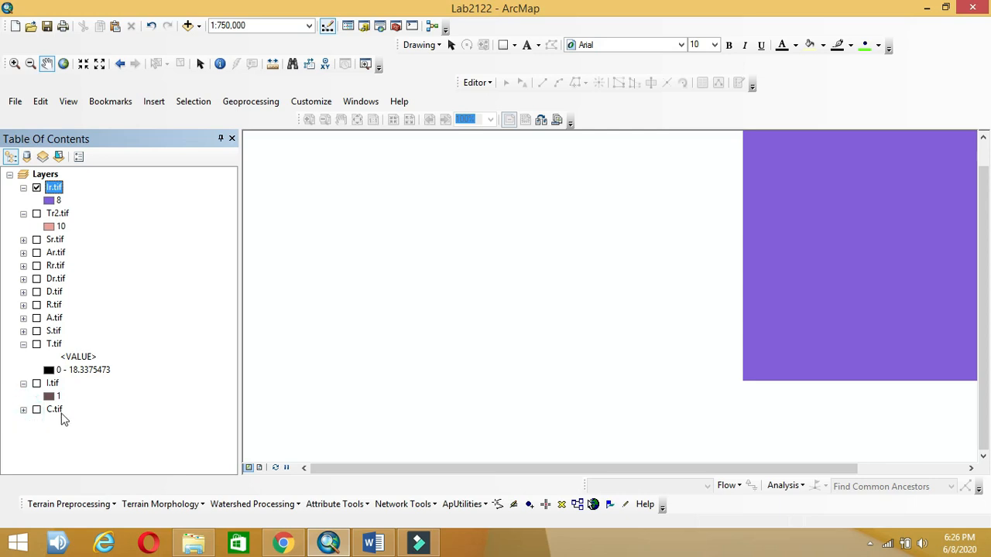
{"action": "left_click", "coordinate": [56, 410]}
{"action": "right_click", "coordinate": [58, 411]}
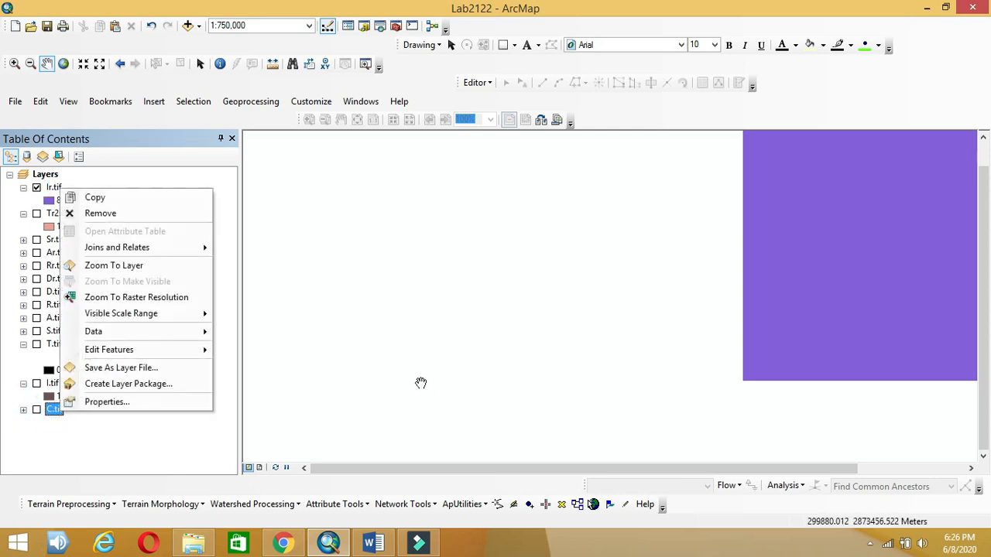
{"action": "left_click_drag", "start_coordinate": [418, 382], "coordinate": [668, 315]}
{"action": "left_click_drag", "start_coordinate": [635, 255], "coordinate": [425, 332]}
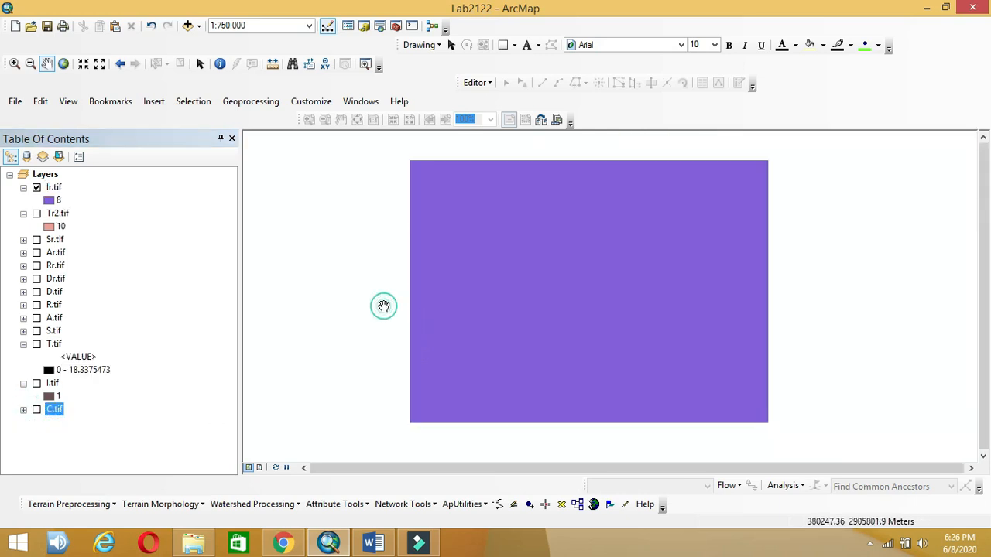
Step: Reopen the Reclassify tool and turn to the rating table in Word
{"action": "key", "text": "ctrl+f"}
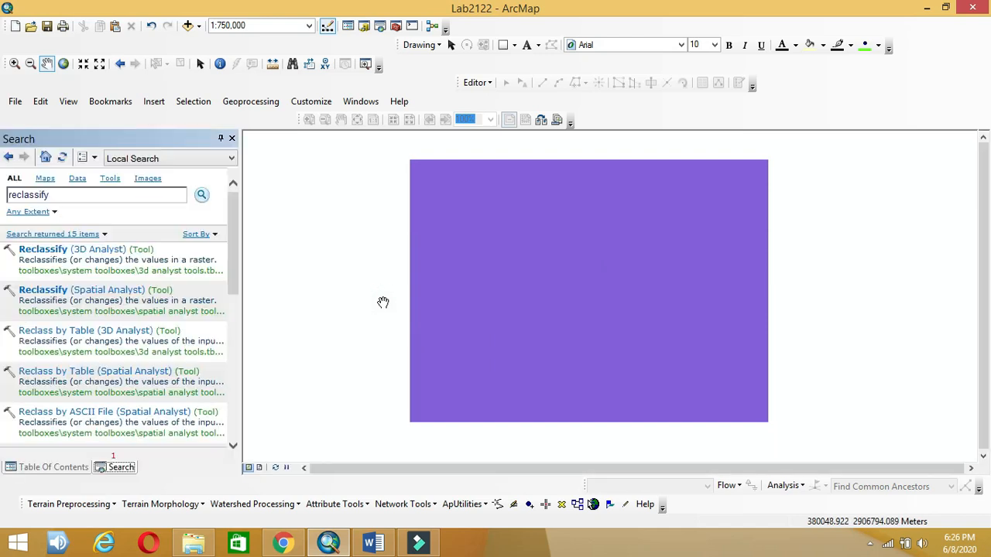
{"action": "left_click", "coordinate": [131, 300]}
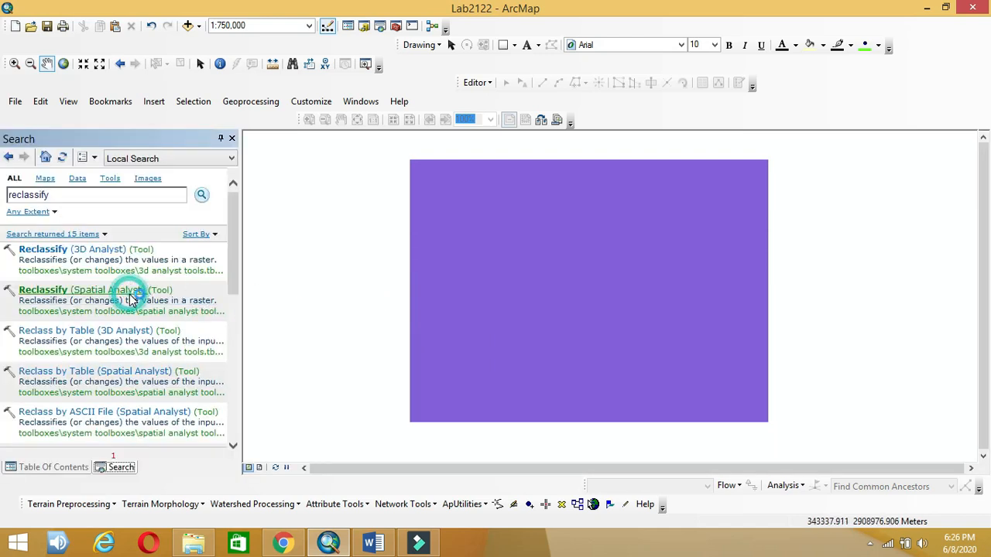
{"action": "left_click", "coordinate": [380, 548]}
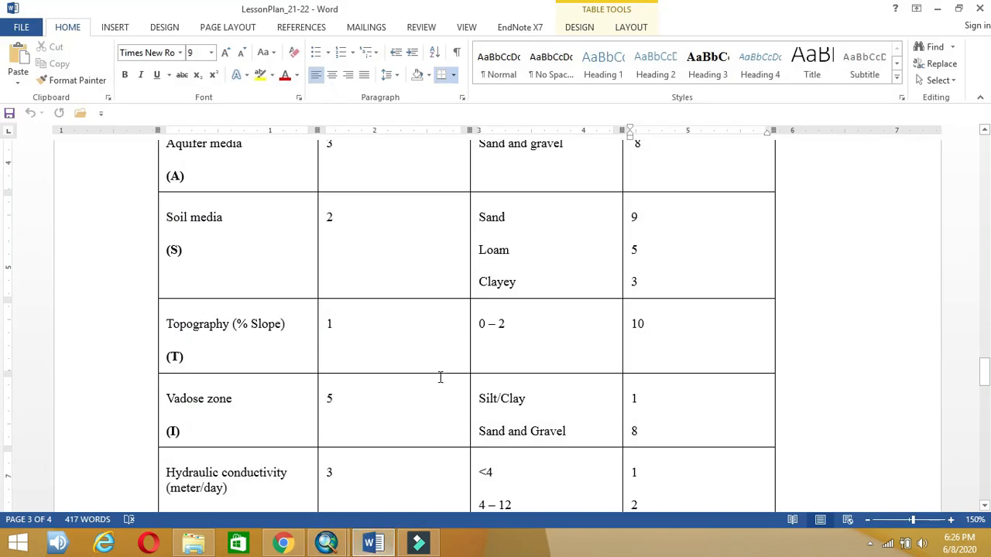
Step: Read the hydraulic conductivity ratings (<4→1, 4–12→2, 12–30→4) and return to Reclassify
{"action": "scroll", "coordinate": [439, 377], "scroll_direction": "down", "scroll_amount": 3}
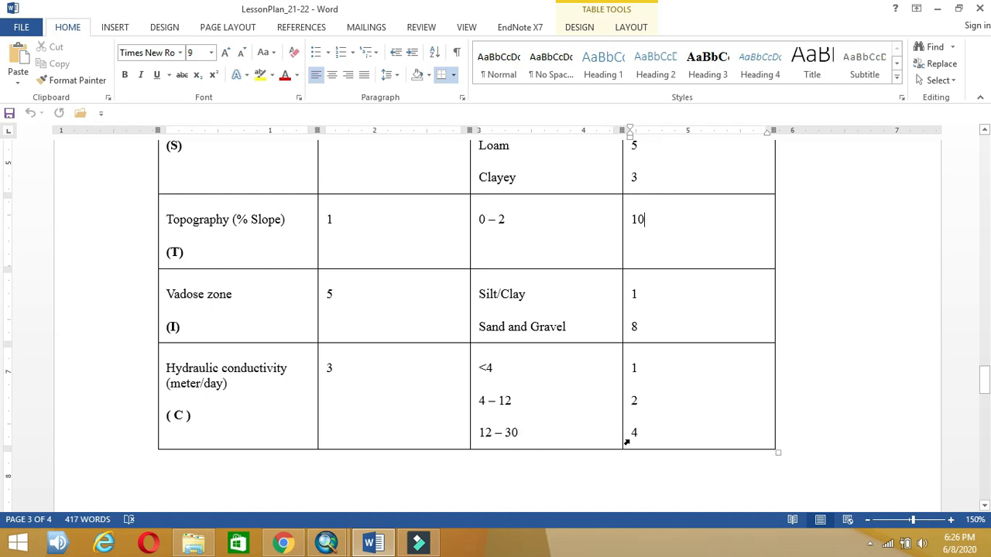
{"action": "left_click", "coordinate": [370, 542]}
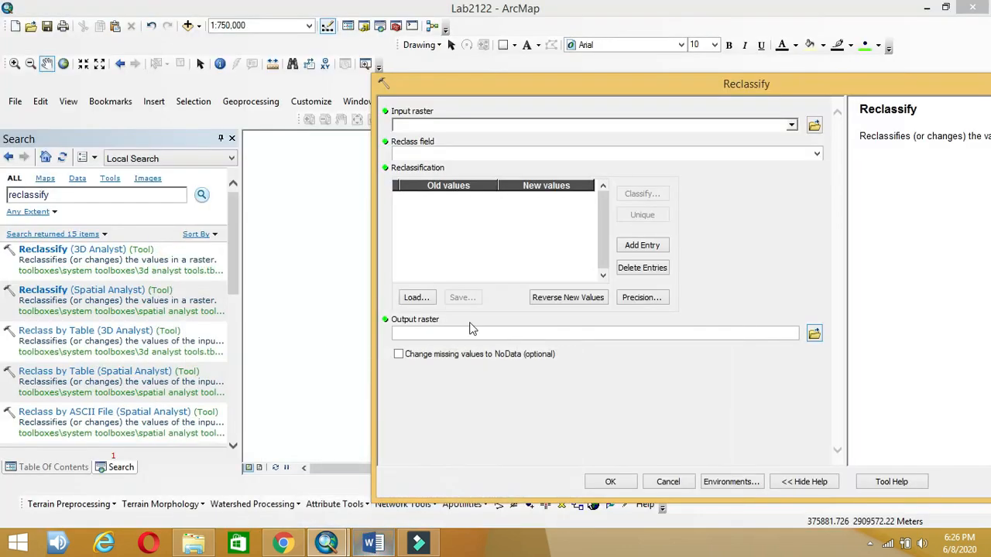
Step: Reclassify C.tif's 24.801311–30.311644 range to 4, saving it as result\Cr.tif
{"action": "left_click", "coordinate": [792, 125]}
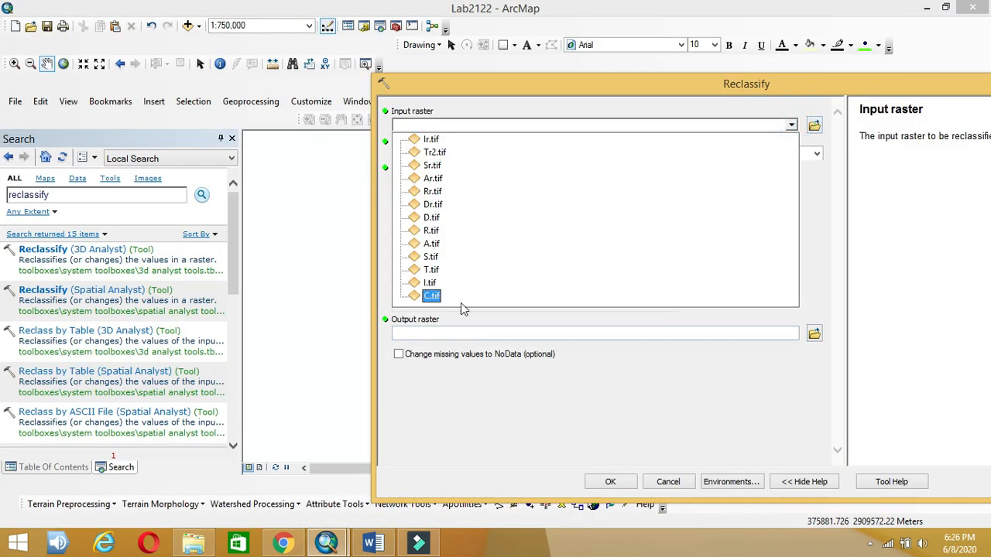
{"action": "left_click", "coordinate": [436, 297]}
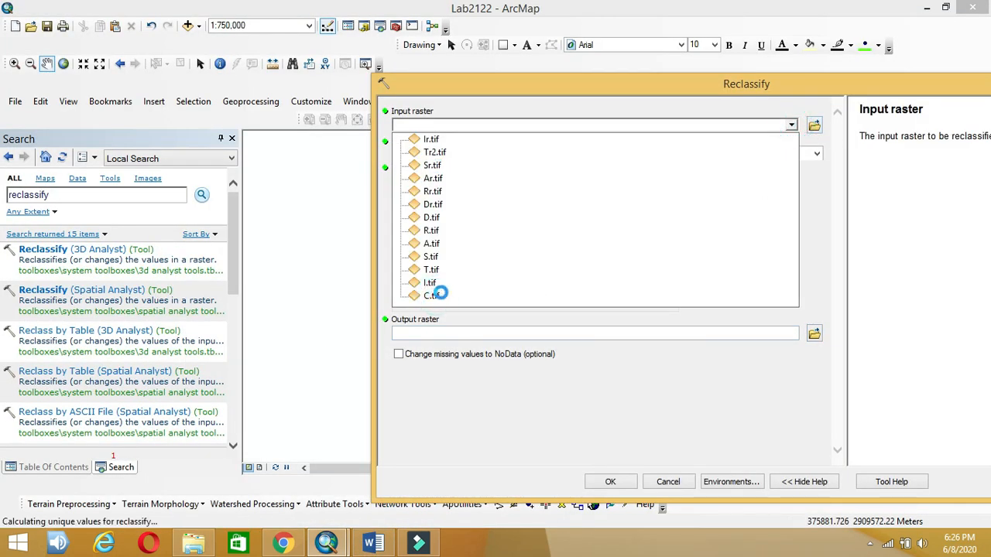
{"action": "left_click", "coordinate": [569, 195]}
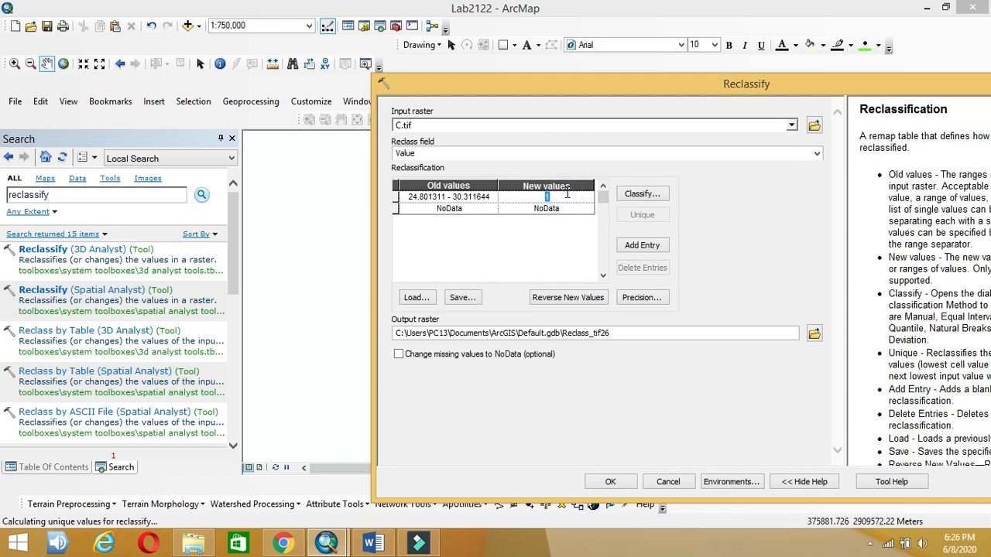
{"action": "type", "text": "4"}
{"action": "left_click", "coordinate": [813, 333]}
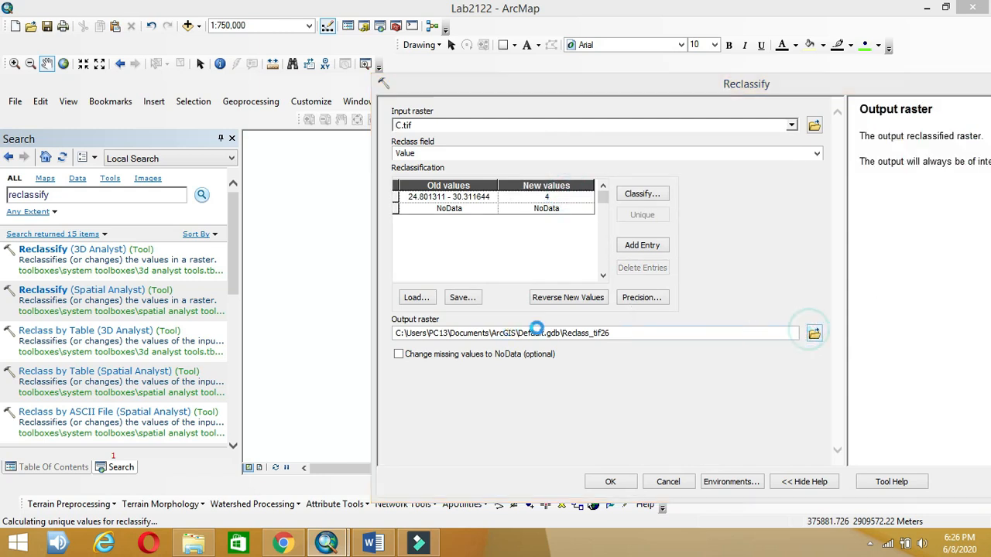
{"action": "type", "text": "Cr"}
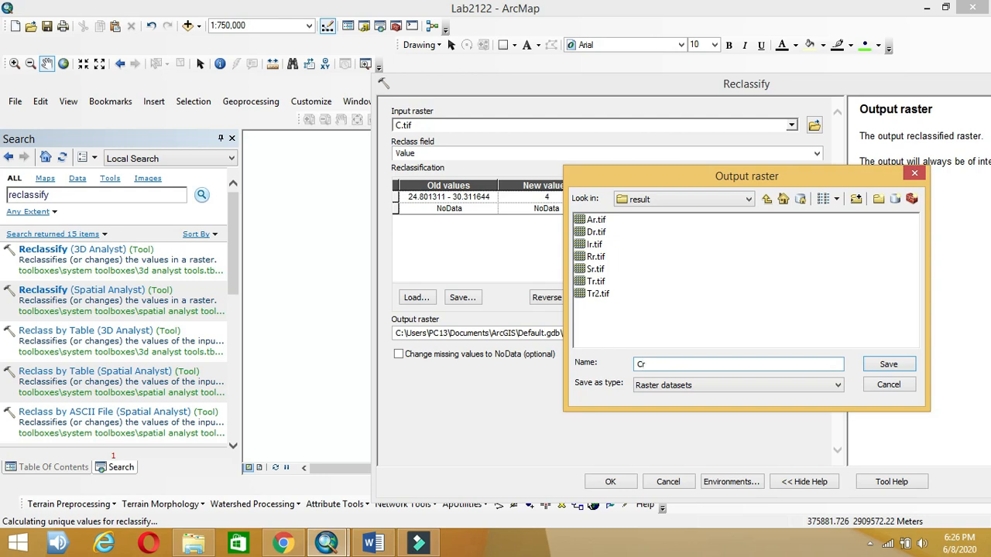
{"action": "type", "text": ".tif"}
{"action": "left_click", "coordinate": [888, 363]}
{"action": "left_click", "coordinate": [619, 480]}
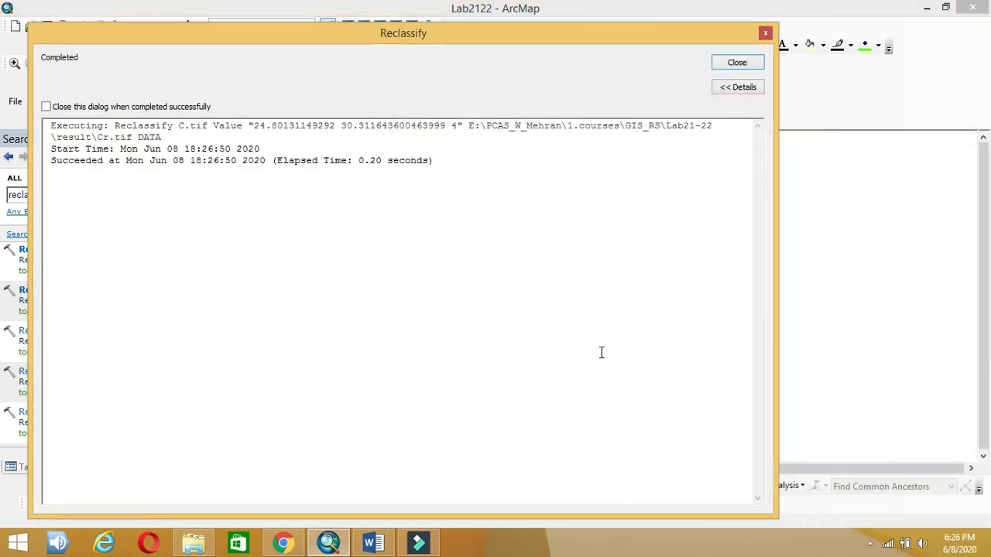
{"action": "left_click", "coordinate": [735, 63]}
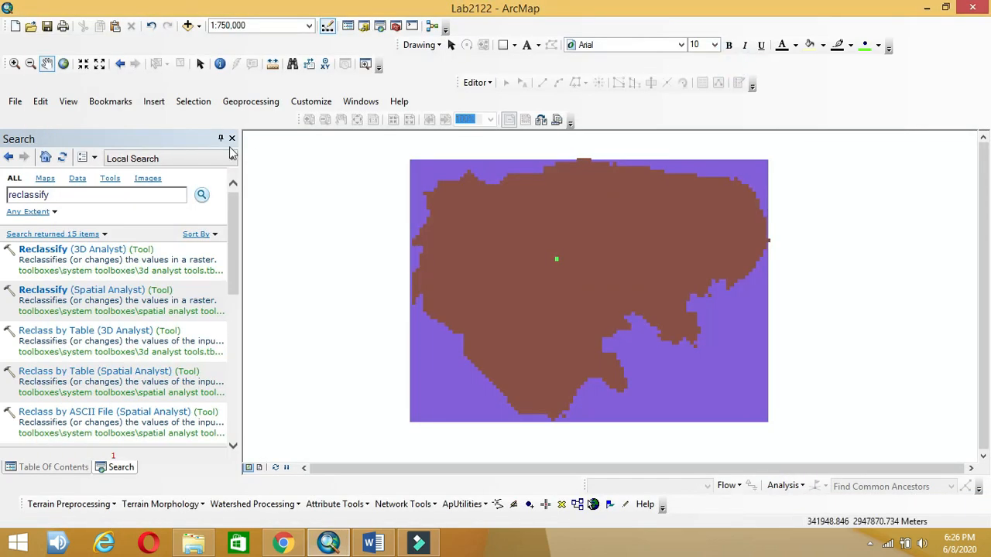
{"action": "left_click", "coordinate": [232, 139]}
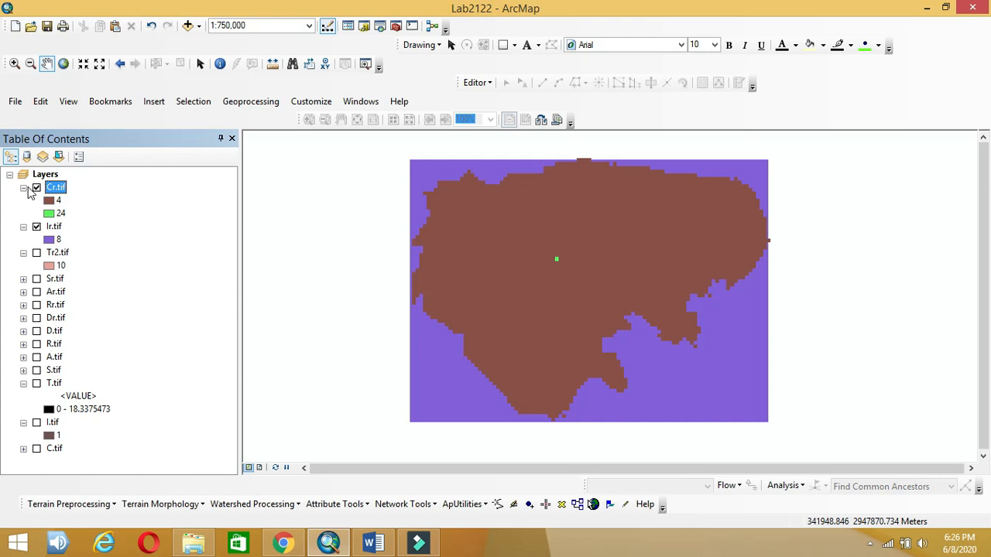
Step: Collapse the Cr, Ir, Tr2, T and I layer legends and hide Ir.tif
{"action": "left_click", "coordinate": [24, 188]}
{"action": "left_click", "coordinate": [23, 200]}
{"action": "left_click", "coordinate": [24, 213]}
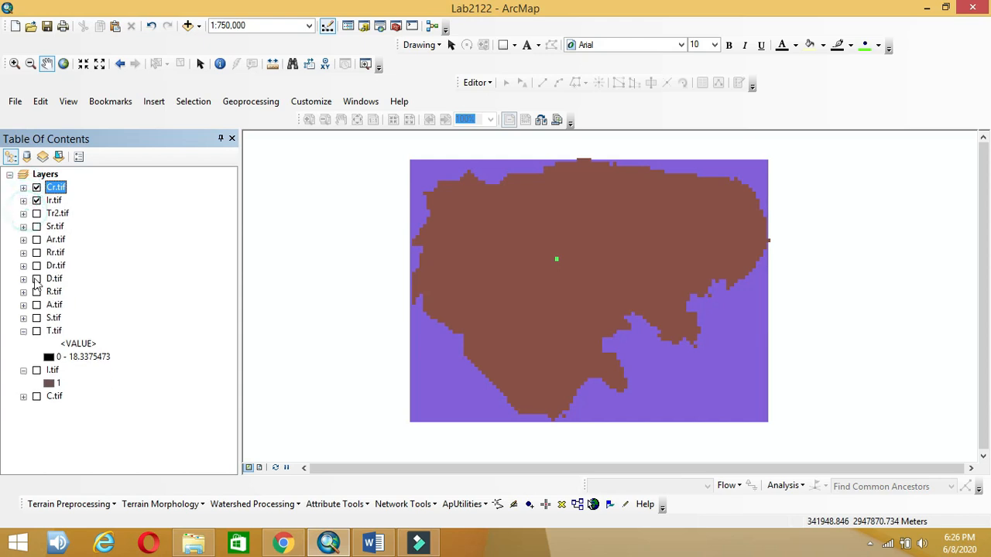
{"action": "left_click", "coordinate": [23, 332]}
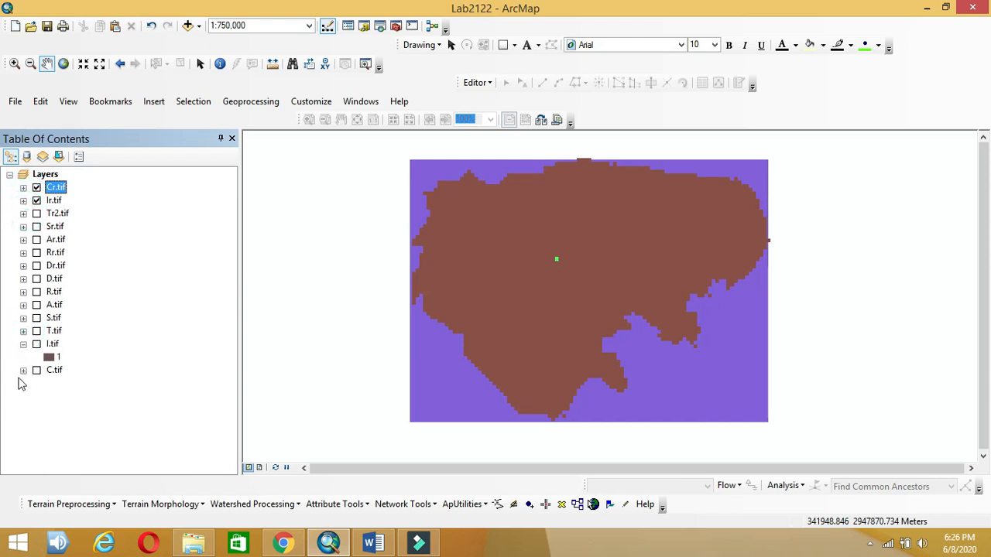
{"action": "left_click", "coordinate": [24, 345]}
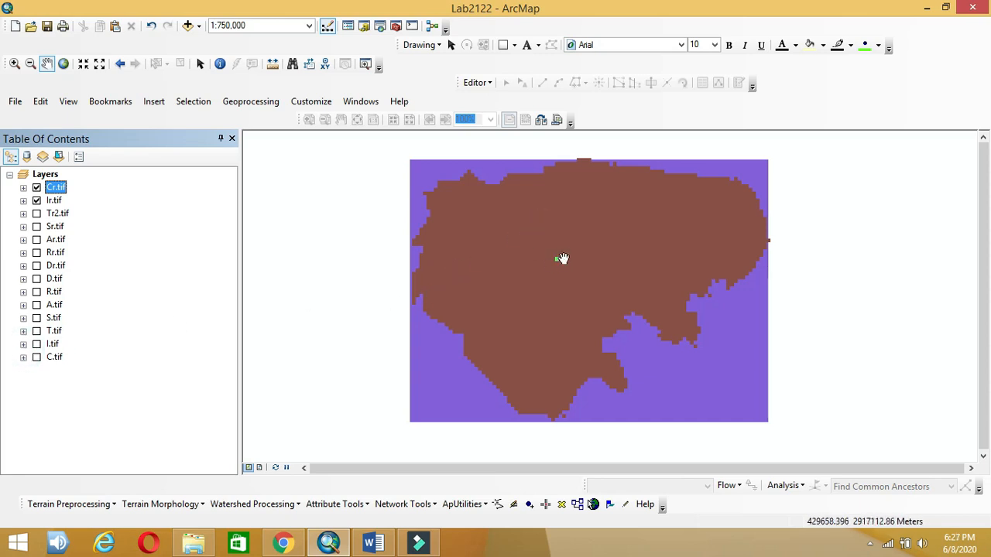
{"action": "left_click", "coordinate": [36, 199]}
{"action": "left_click_drag", "start_coordinate": [627, 242], "coordinate": [567, 250]}
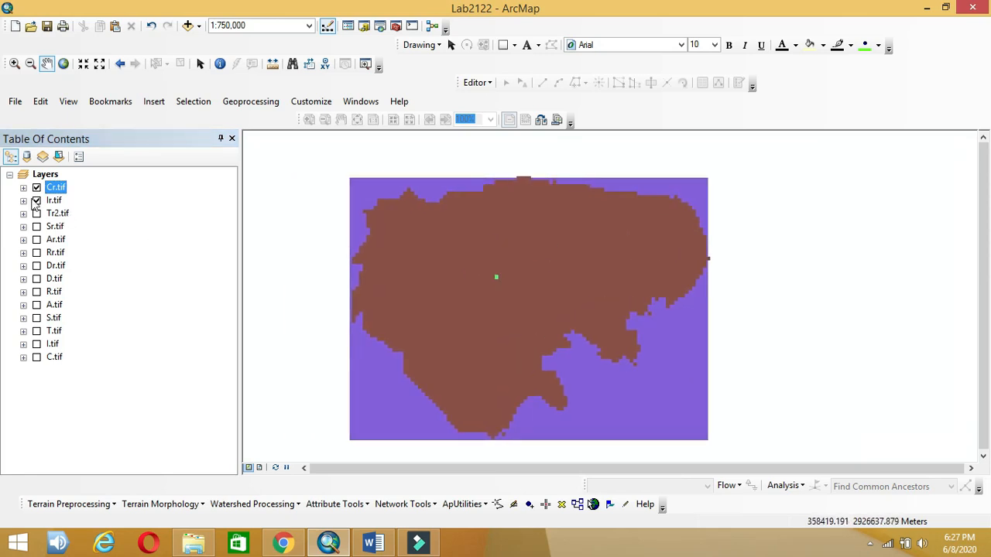
{"action": "left_click", "coordinate": [36, 201]}
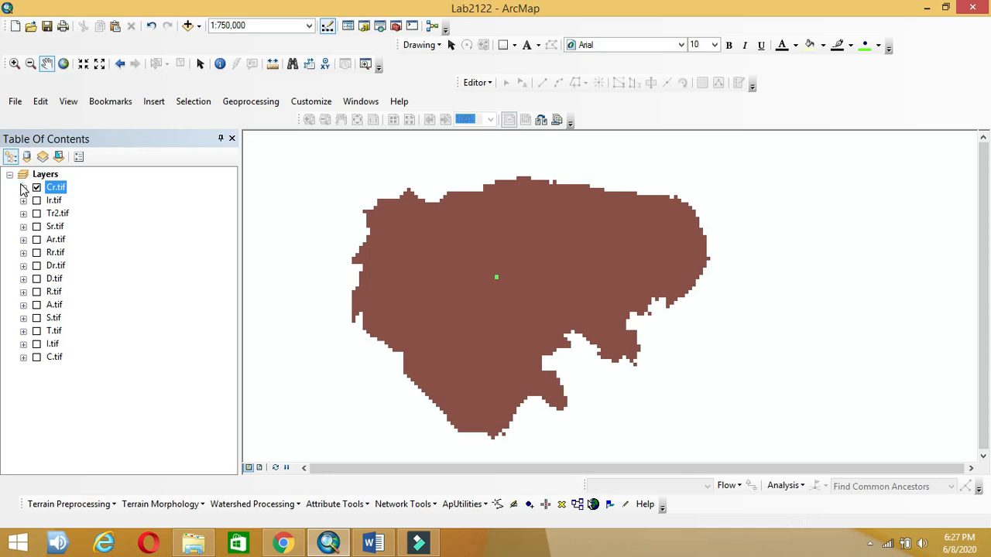
Step: Remove the Cr.tif layer, whose legend lists 4 and 24, and bring back the search results
{"action": "left_click", "coordinate": [23, 187]}
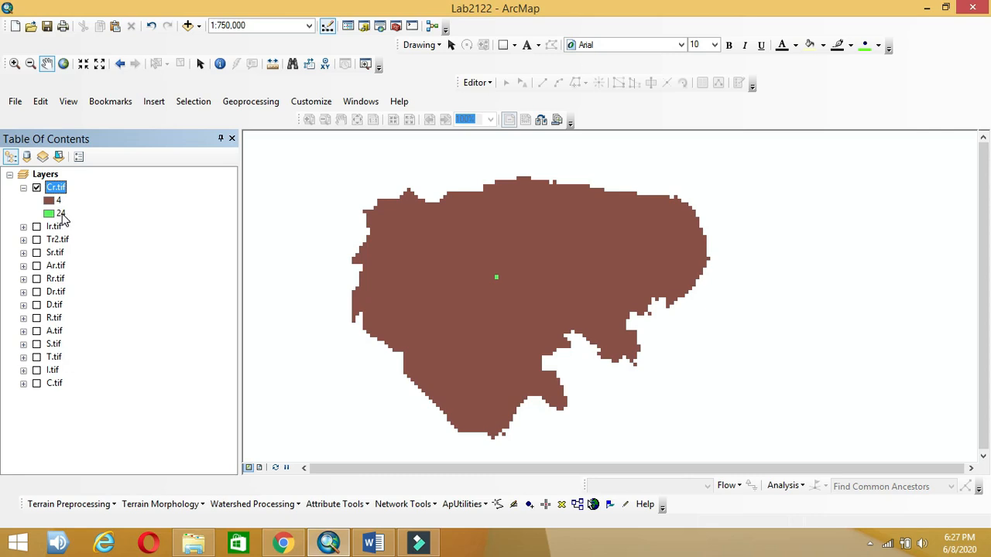
{"action": "right_click", "coordinate": [62, 194]}
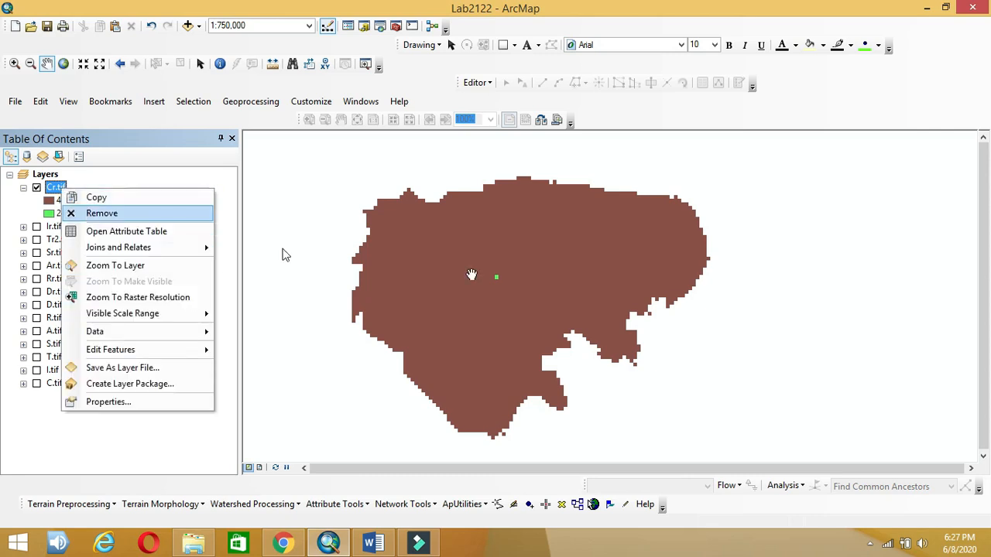
{"action": "left_click", "coordinate": [99, 215]}
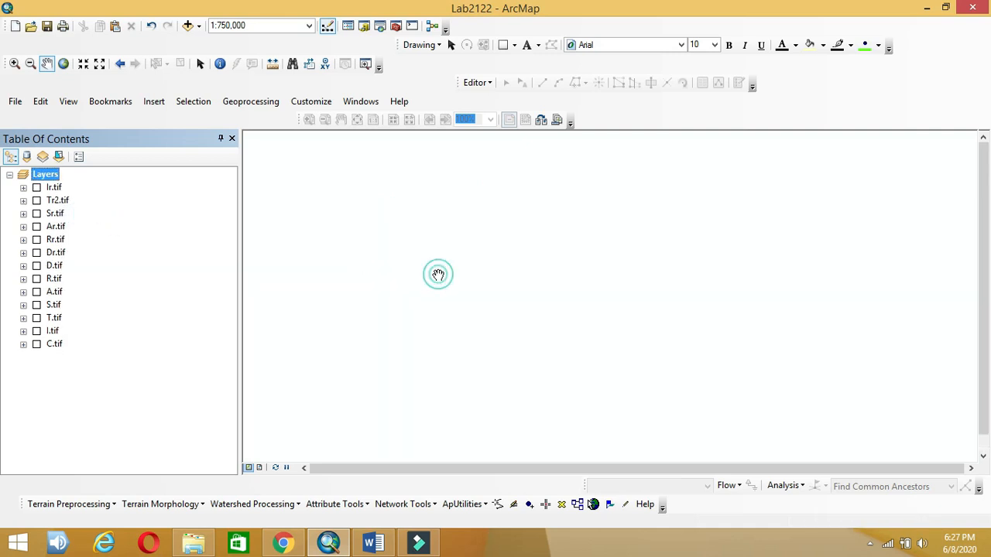
{"action": "key", "text": "ctrl+f"}
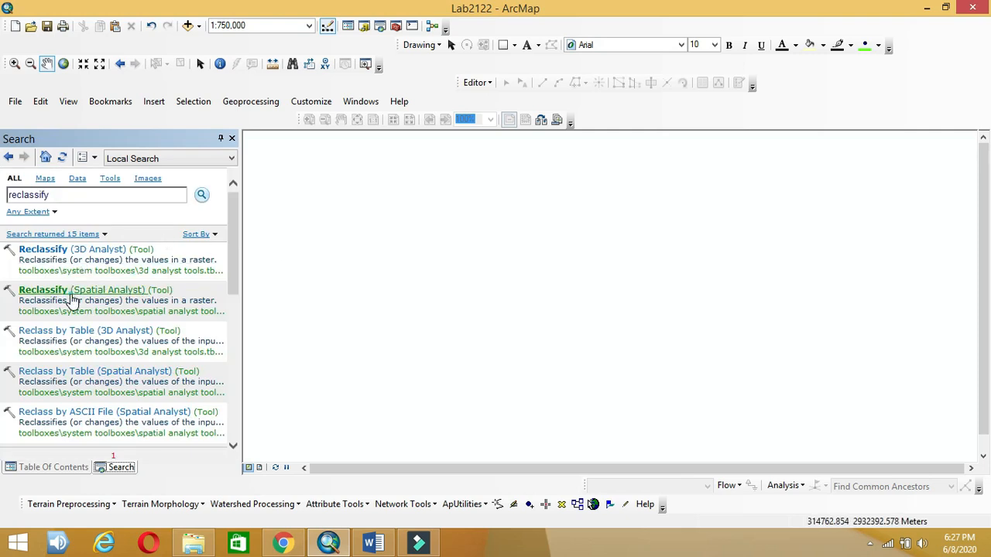
Step: Reclassify C.tif so the range 23 - 30.311644 maps to new value 4
{"action": "left_click", "coordinate": [68, 291]}
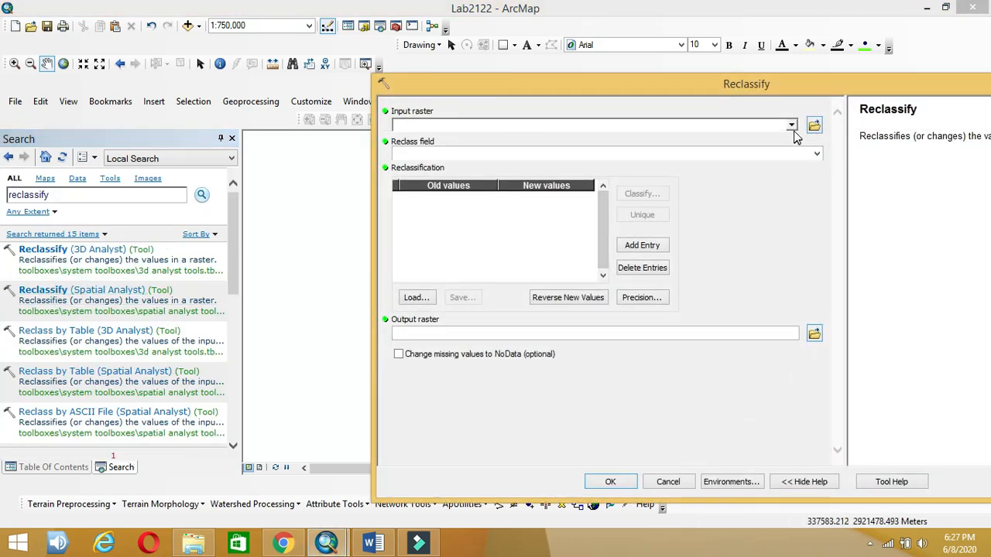
{"action": "left_click", "coordinate": [792, 127]}
{"action": "left_click", "coordinate": [431, 296]}
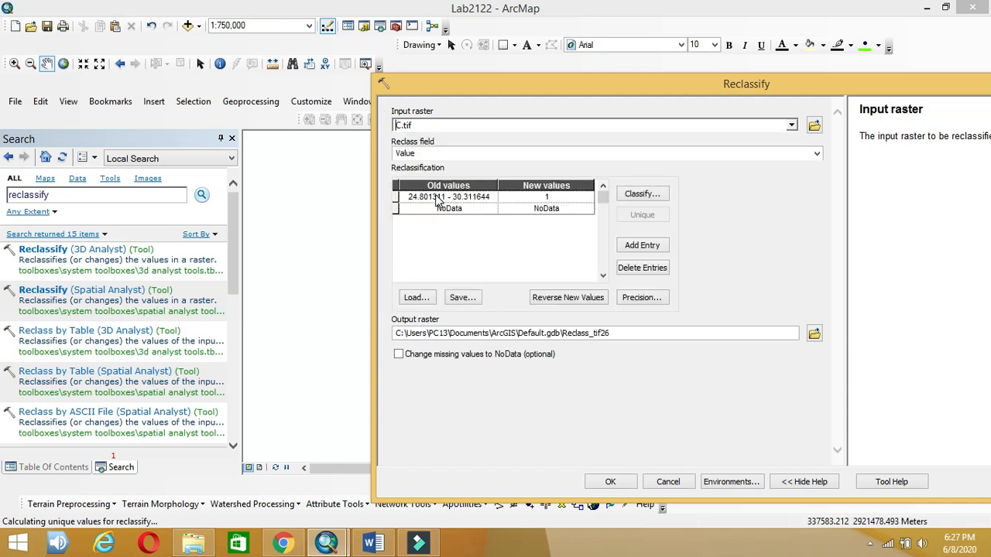
{"action": "left_click", "coordinate": [437, 198]}
{"action": "left_click_drag", "start_coordinate": [442, 196], "coordinate": [283, 194]}
{"action": "type", "text": "23"}
{"action": "left_click", "coordinate": [577, 196]}
{"action": "left_click", "coordinate": [379, 544]}
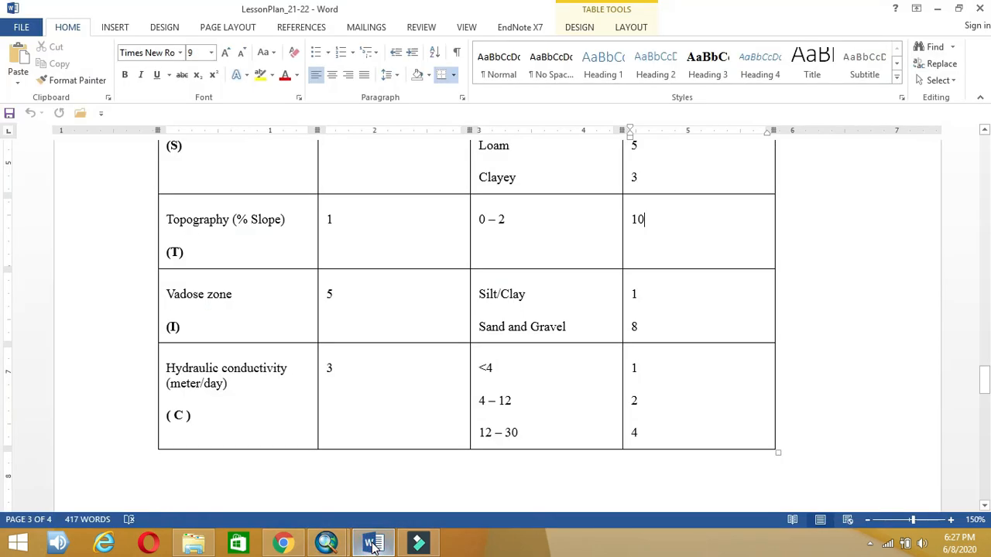
{"action": "left_click", "coordinate": [376, 544]}
{"action": "type", "text": "4"}
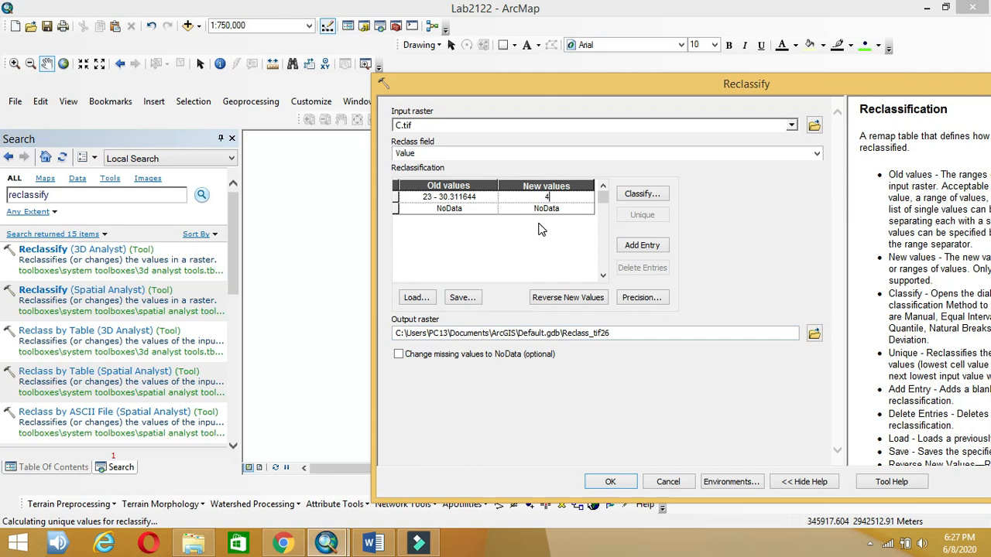
Step: Save the reclassified output as Cr2.tif, run it, and return to the layer list
{"action": "left_click", "coordinate": [815, 332]}
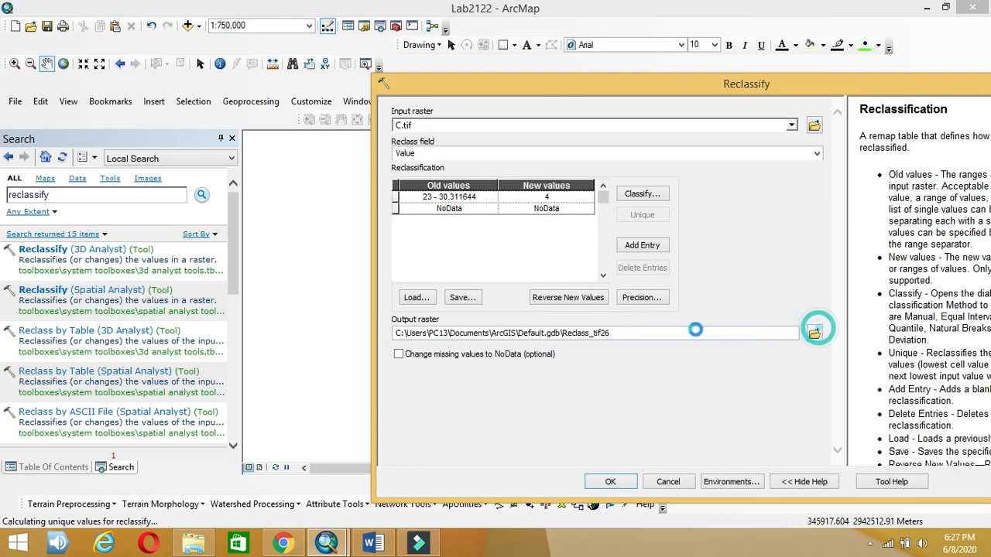
{"action": "left_click", "coordinate": [596, 233]}
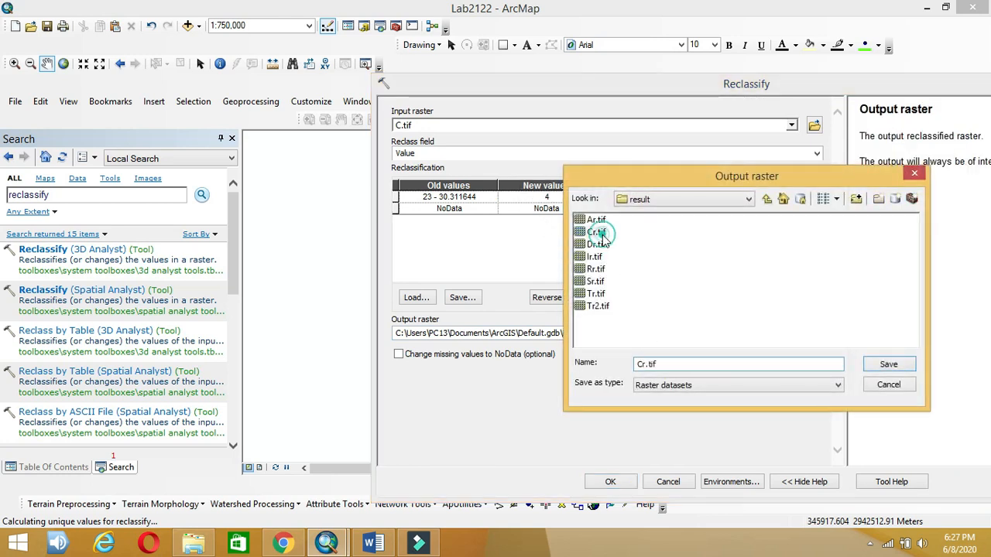
{"action": "left_click", "coordinate": [644, 365]}
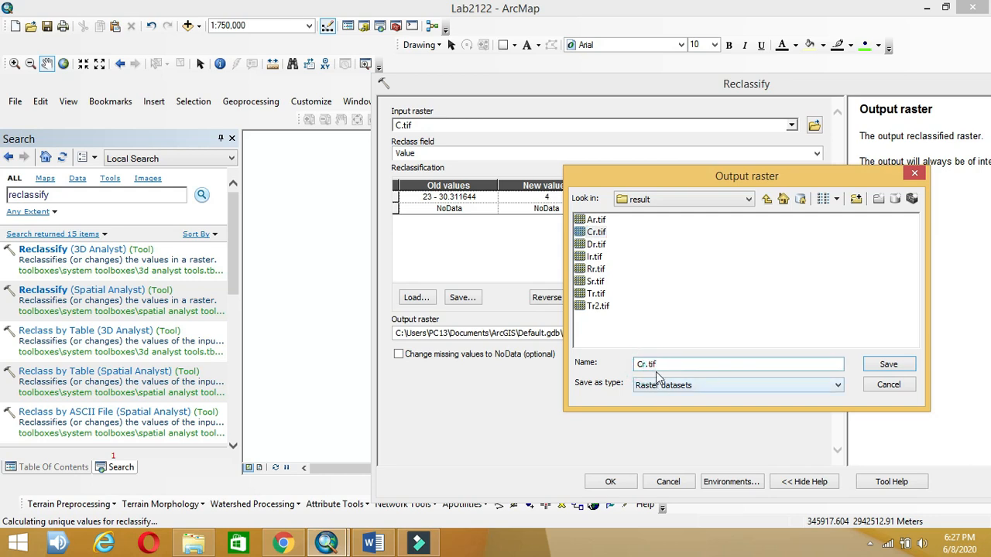
{"action": "type", "text": "2"}
{"action": "left_click", "coordinate": [890, 363]}
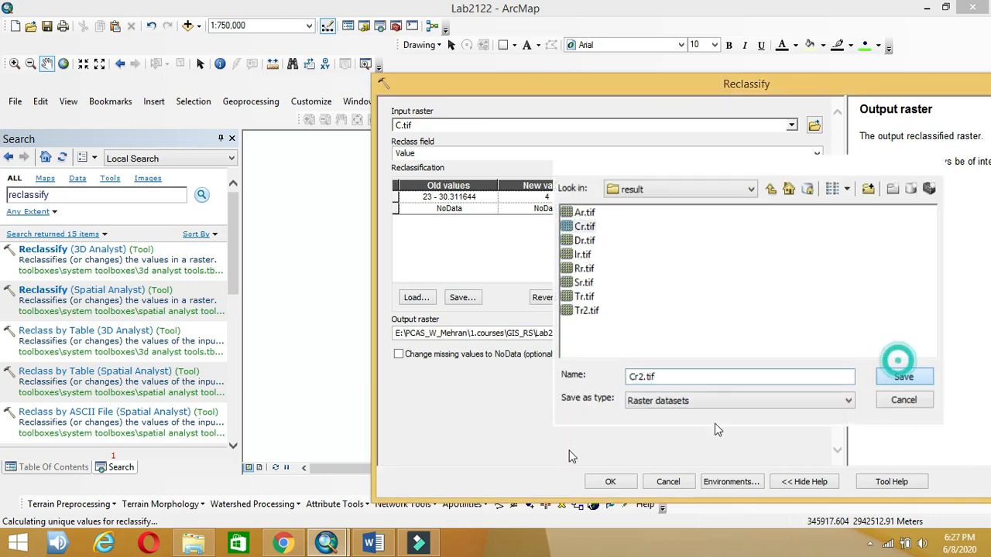
{"action": "left_click", "coordinate": [611, 482]}
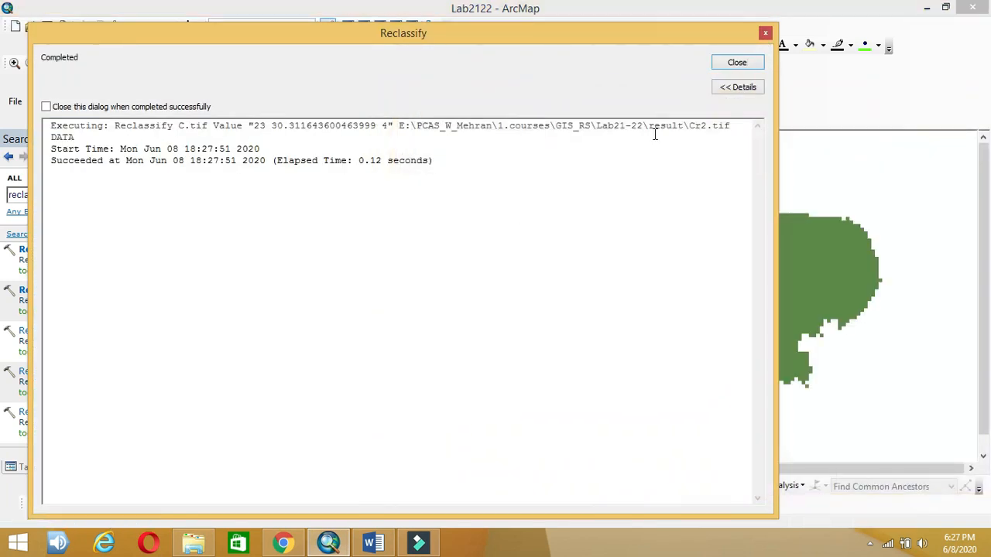
{"action": "left_click", "coordinate": [736, 62]}
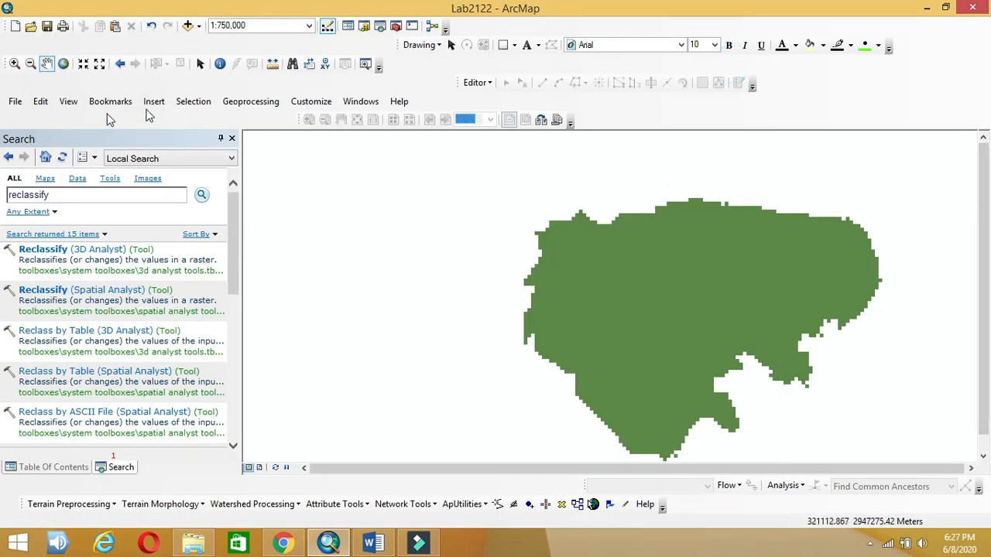
{"action": "left_click", "coordinate": [231, 139]}
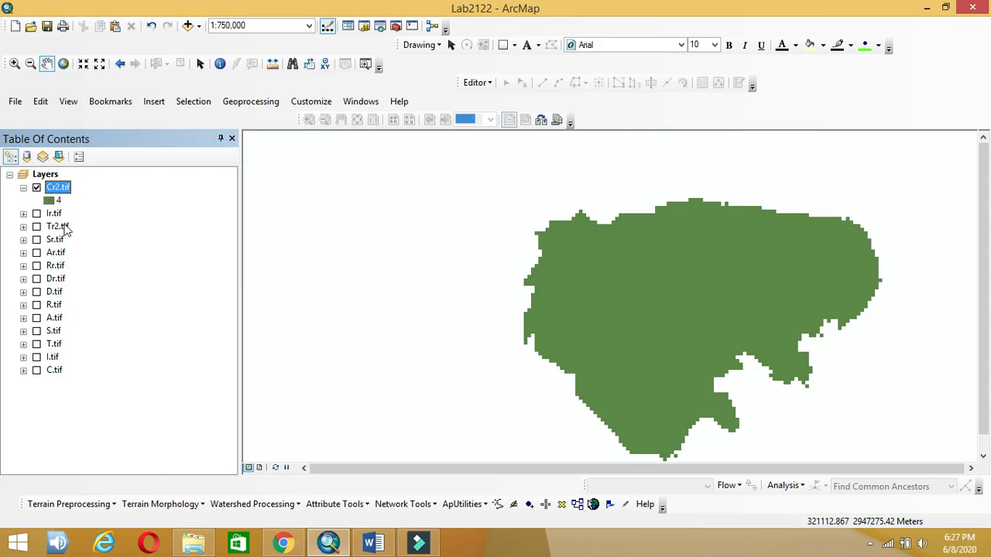
{"action": "left_click", "coordinate": [23, 188]}
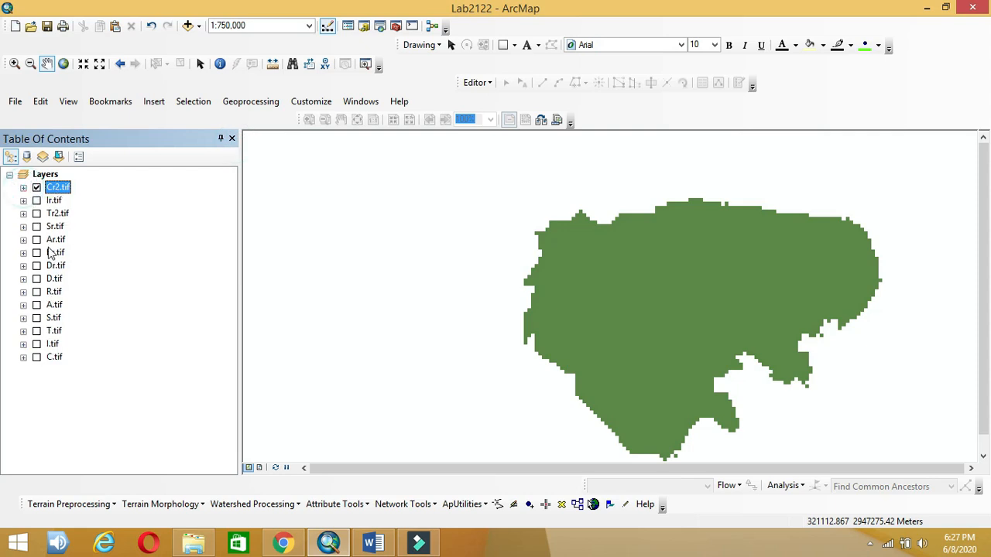
{"action": "left_click_drag", "start_coordinate": [643, 306], "coordinate": [494, 277]}
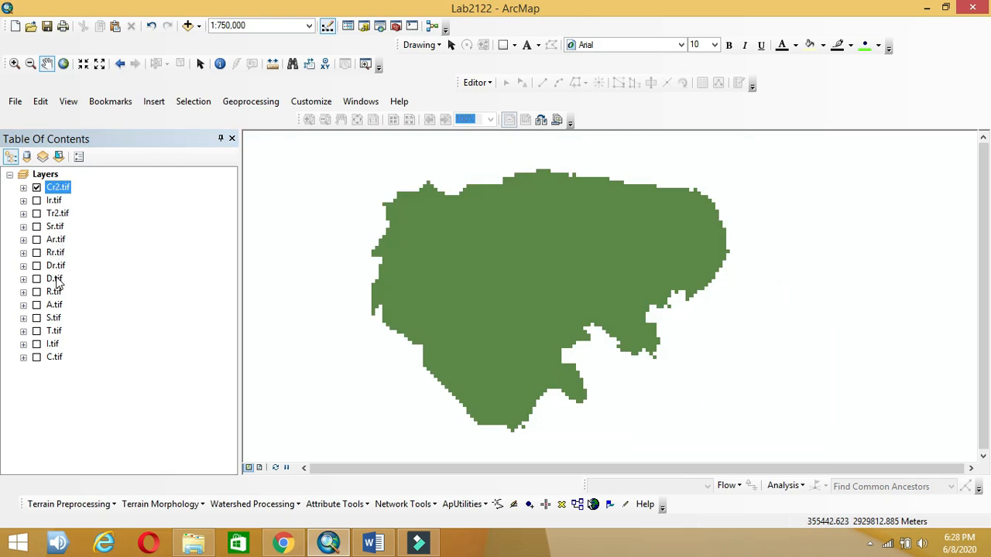
{"action": "left_click", "coordinate": [370, 542]}
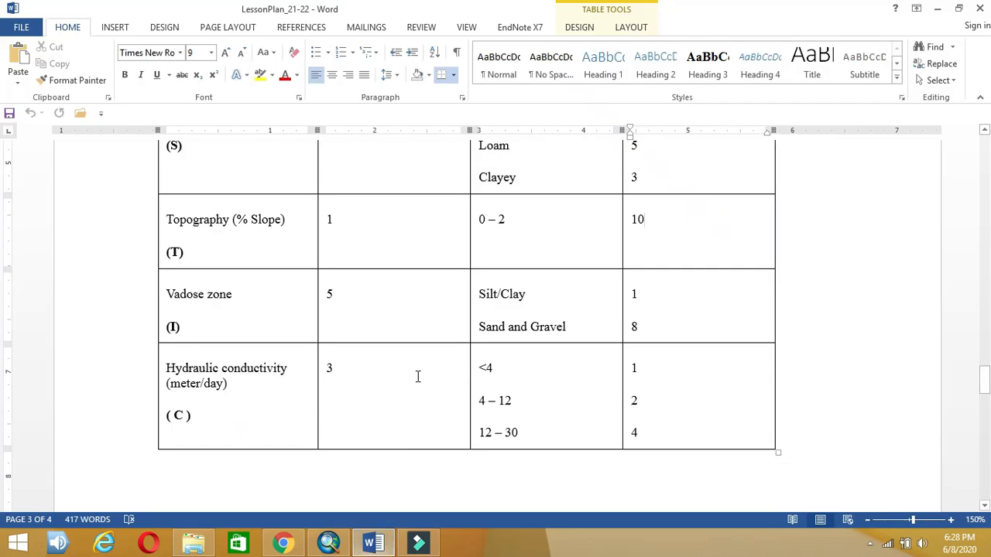
{"action": "scroll", "coordinate": [417, 381], "scroll_direction": "down", "scroll_amount": 10}
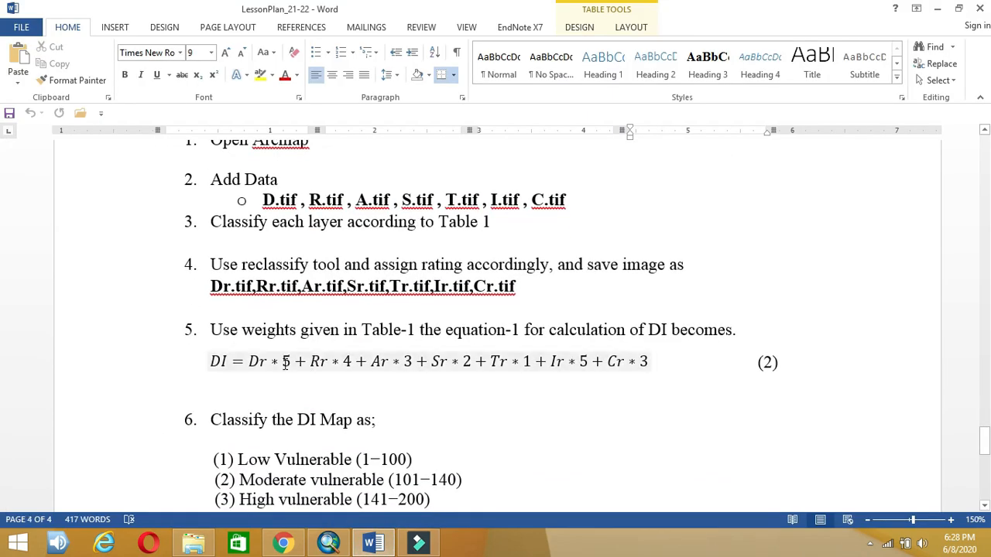
{"action": "double_click", "coordinate": [286, 361]}
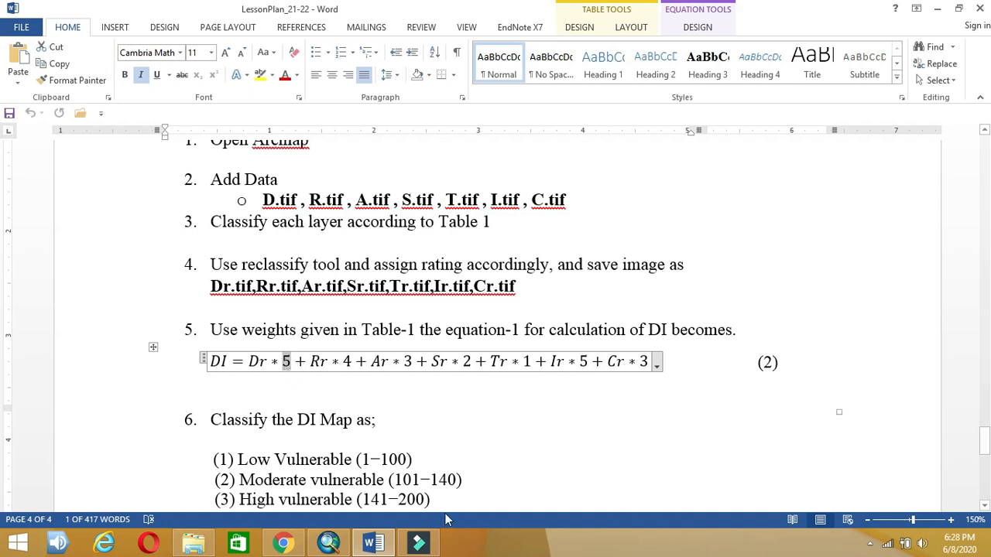
{"action": "left_click", "coordinate": [328, 544]}
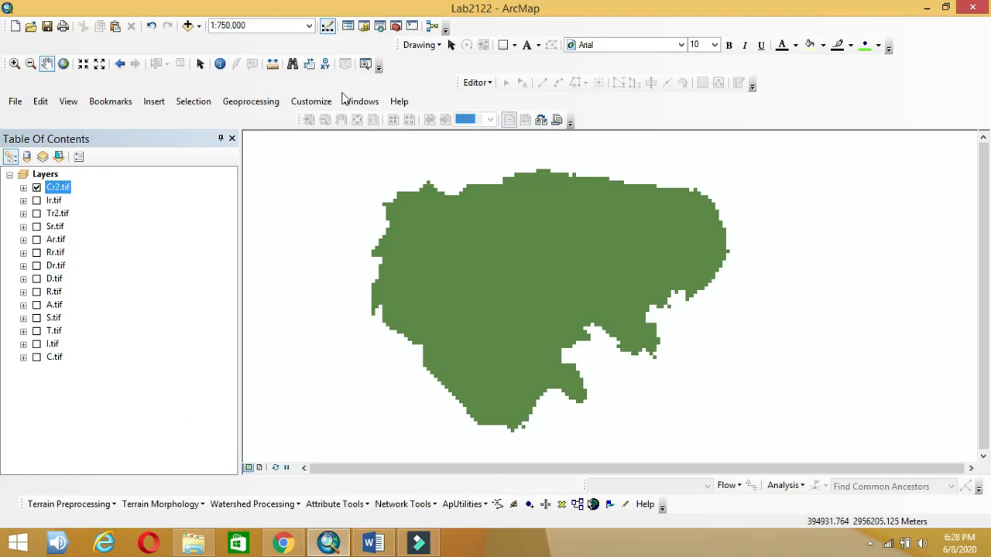
Step: Search for 'raster calculator' and open the Raster Calculator tool
{"action": "left_click", "coordinate": [325, 218]}
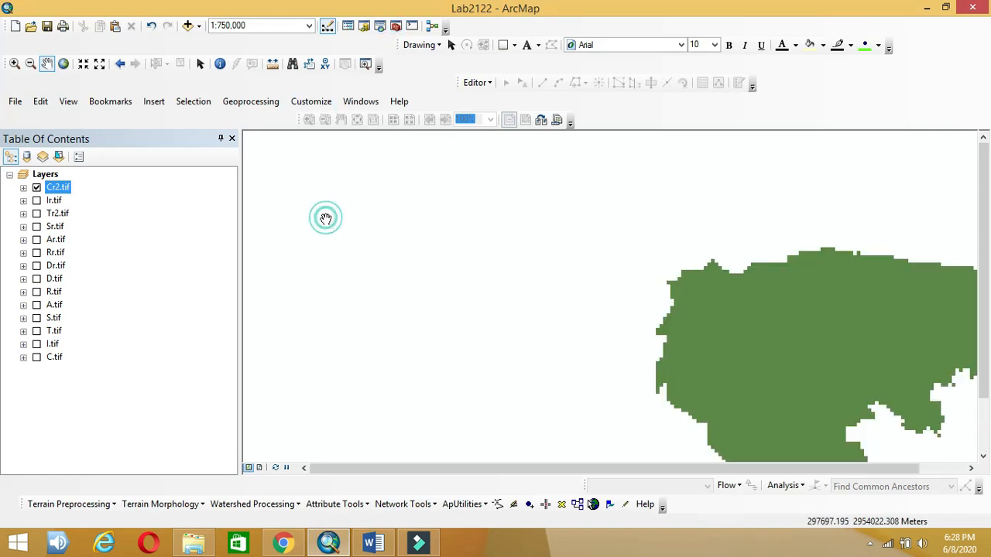
{"action": "key", "text": "ctrl+f"}
{"action": "left_click_drag", "start_coordinate": [146, 198], "coordinate": [3, 193]}
{"action": "type", "text": "raster calculator"}
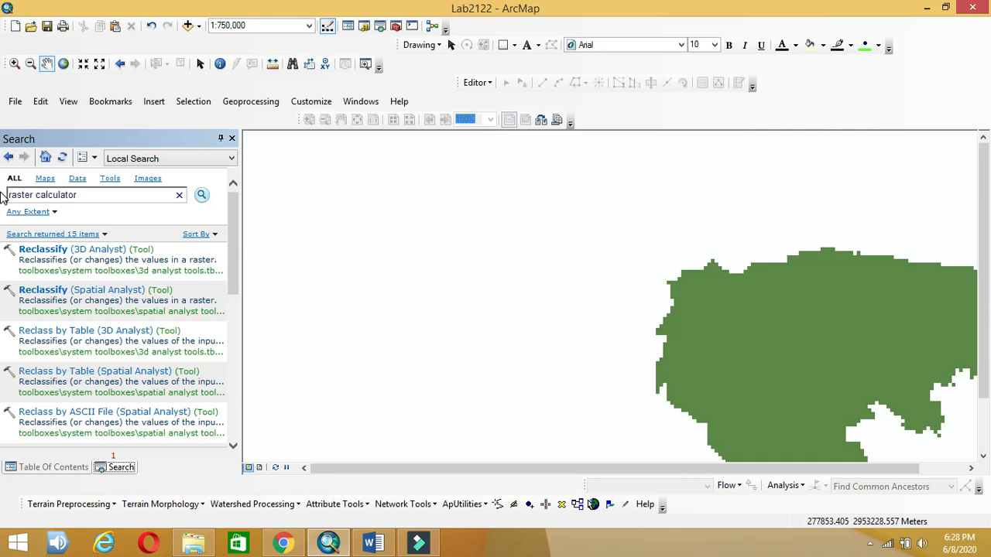
{"action": "key", "text": "Return"}
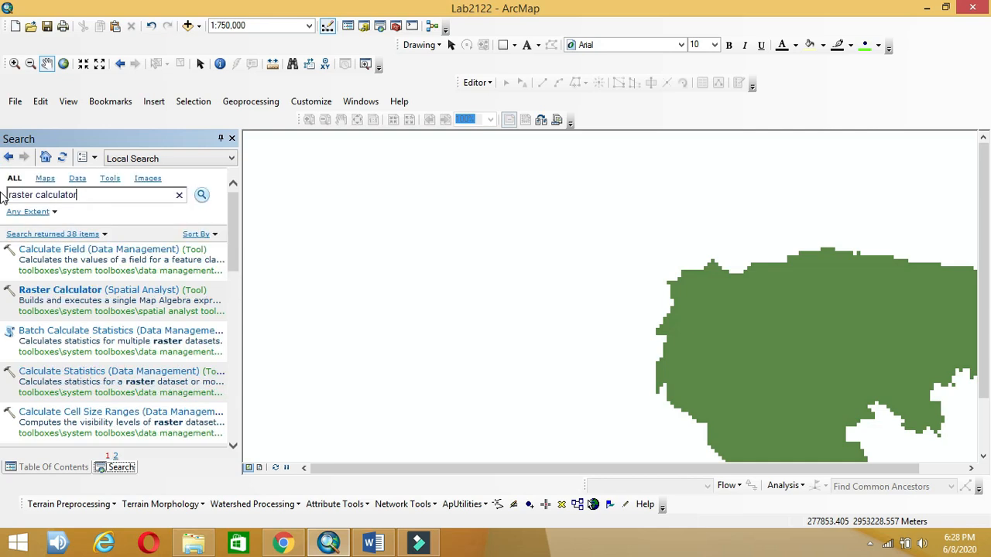
{"action": "left_click", "coordinate": [167, 292]}
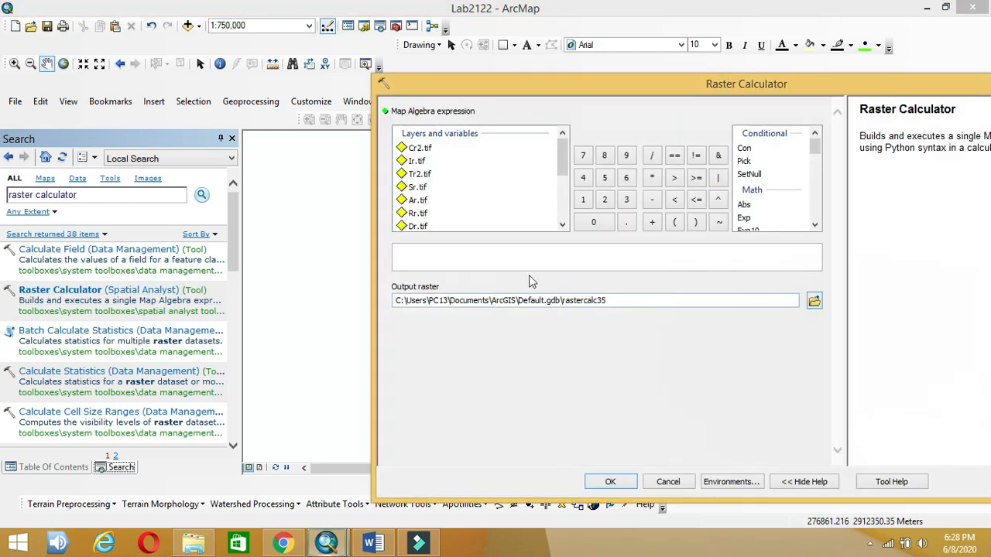
Step: Start the DI expression as (5*"Dr.tif")+ following the lesson plan equation
{"action": "left_click", "coordinate": [430, 254]}
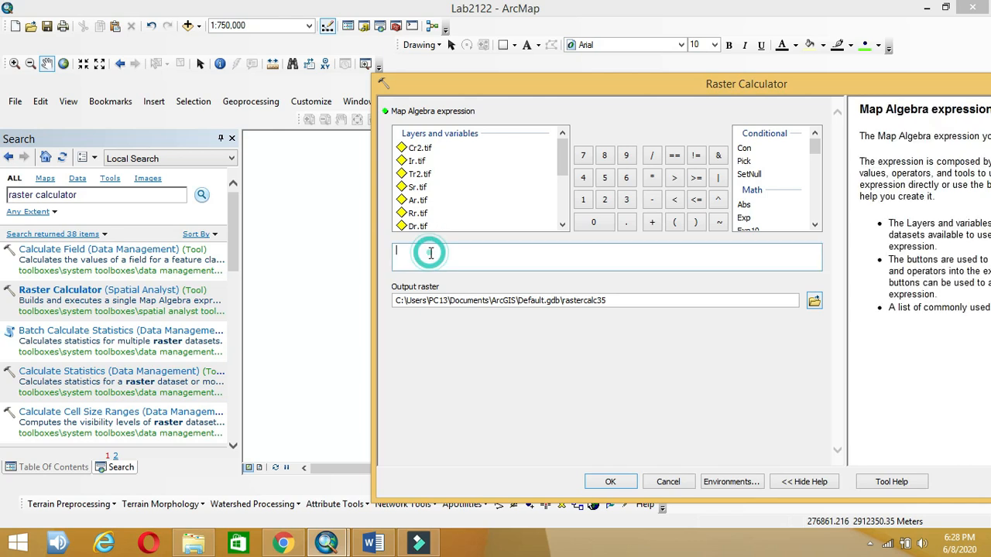
{"action": "left_click", "coordinate": [382, 546]}
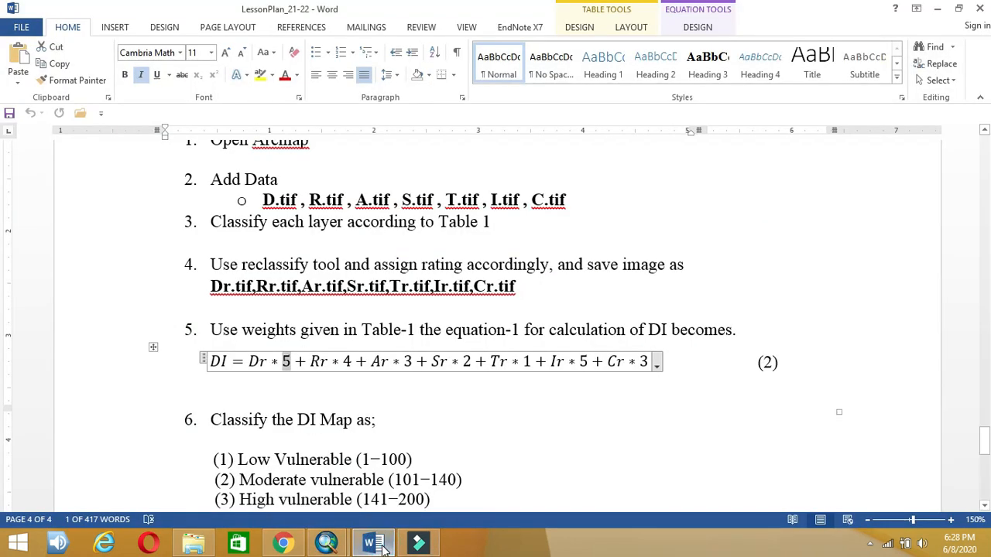
{"action": "left_click", "coordinate": [382, 546]}
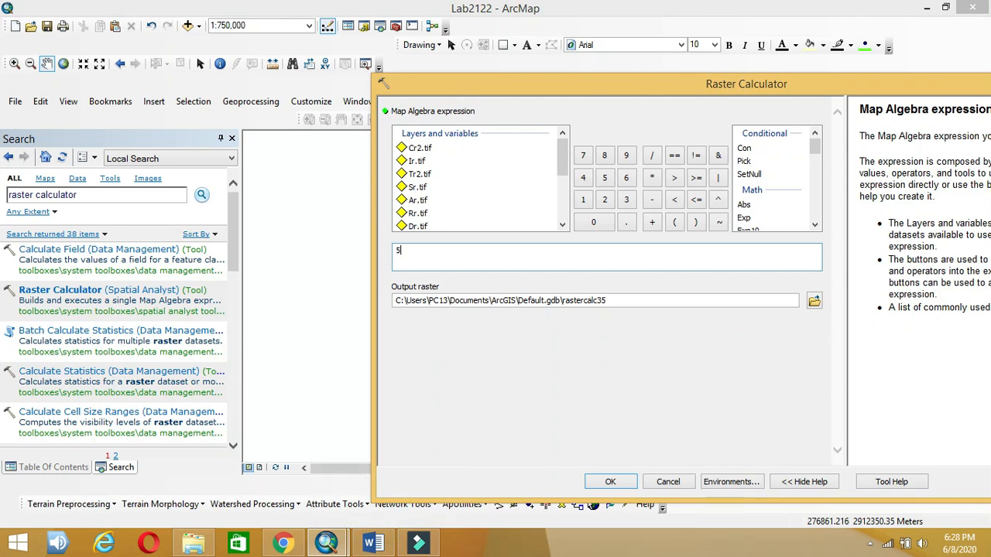
{"action": "left_click", "coordinate": [562, 201]}
{"action": "left_click_drag", "start_coordinate": [563, 197], "coordinate": [563, 178]}
{"action": "double_click", "coordinate": [418, 178]}
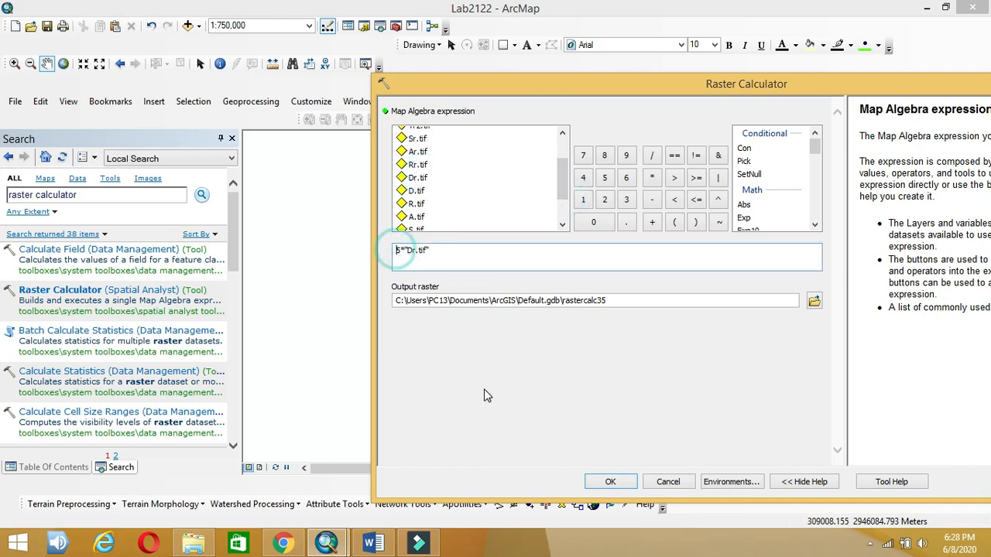
{"action": "type", "text": "("}
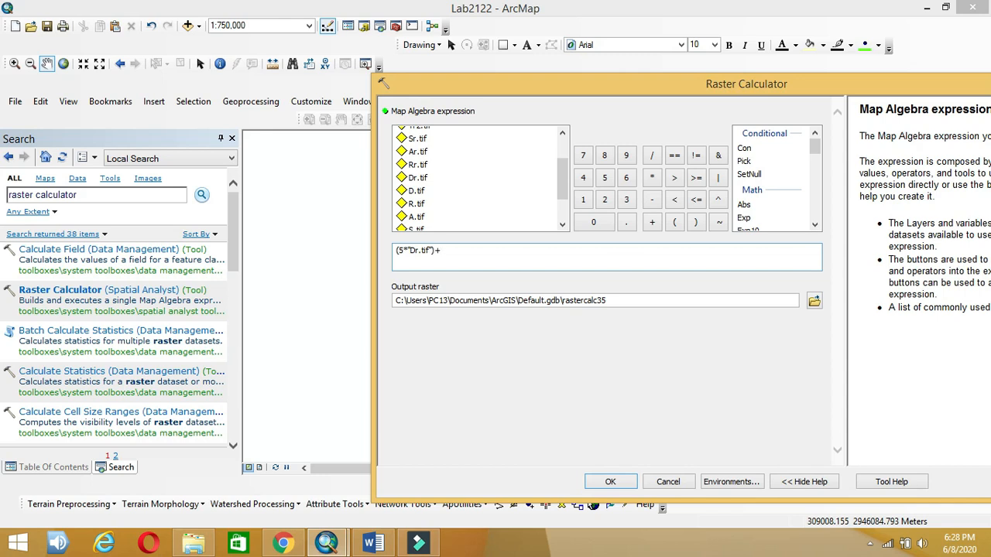
{"action": "left_click", "coordinate": [373, 544]}
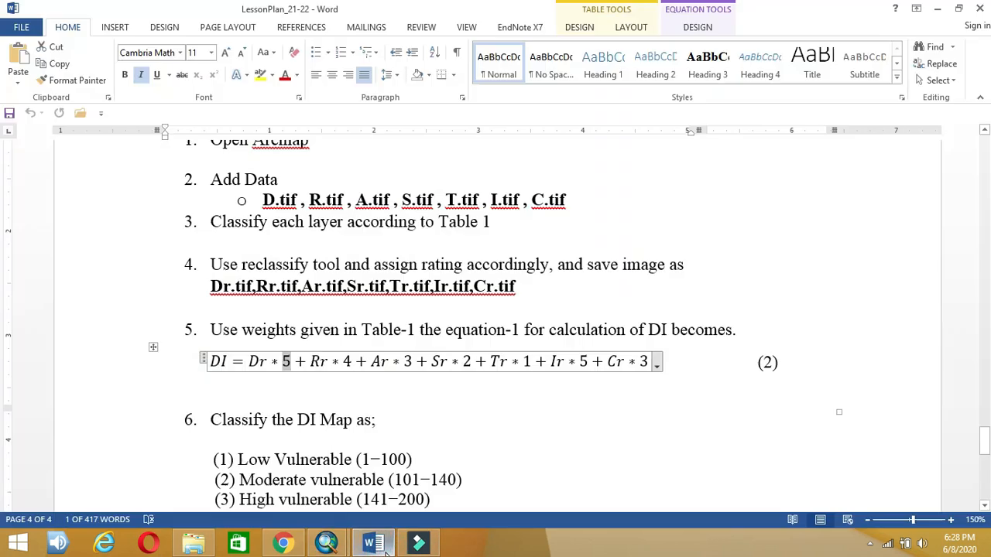
{"action": "left_click", "coordinate": [385, 549]}
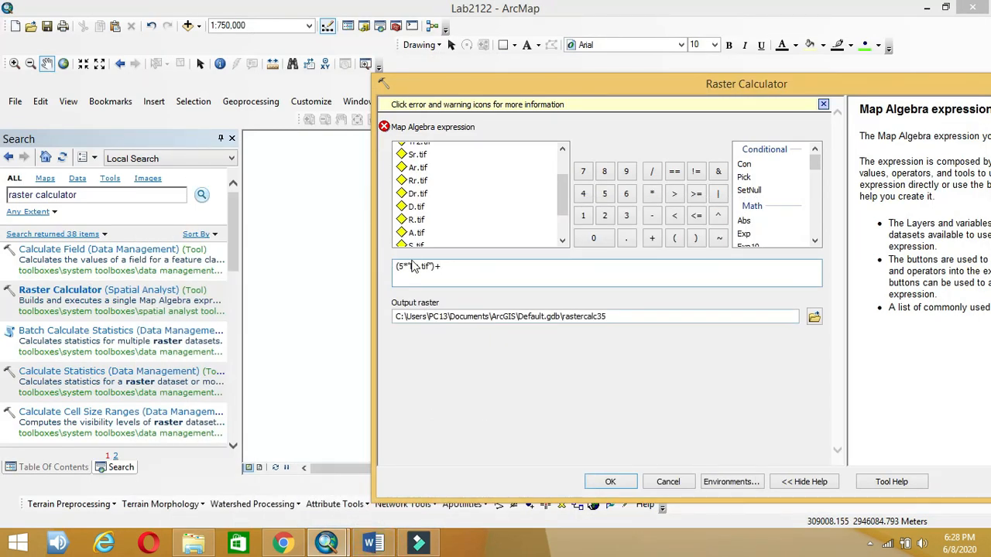
Step: Try re-entering the * operator after 5 and inspect the syntax error
{"action": "left_click", "coordinate": [406, 266]}
{"action": "type", "text": "*"}
{"action": "key", "text": "Delete"}
{"action": "left_click", "coordinate": [658, 192]}
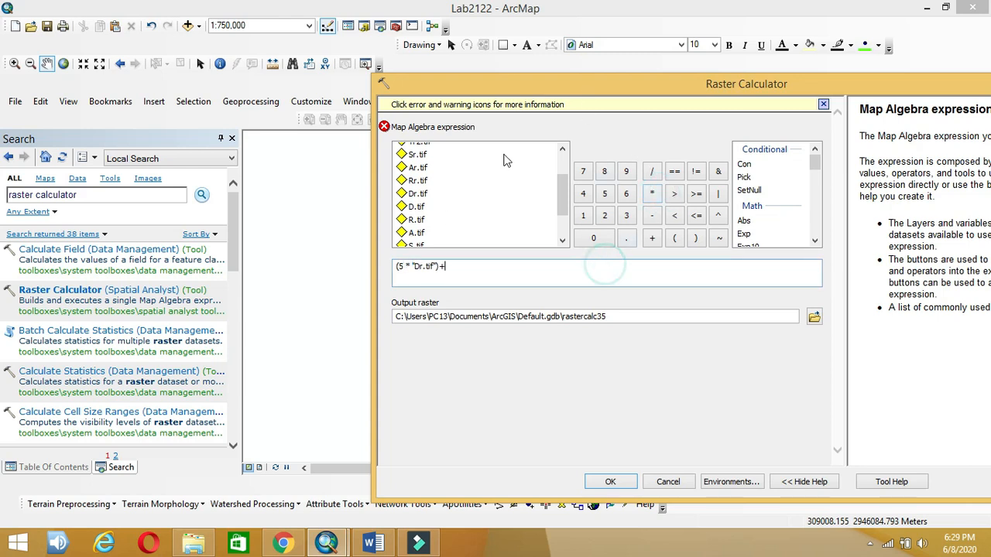
{"action": "left_click", "coordinate": [383, 129]}
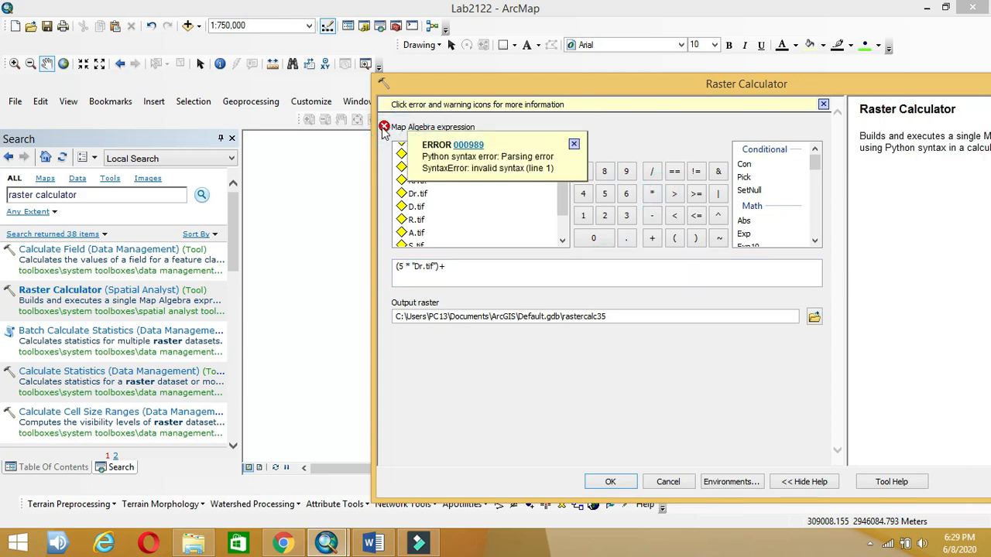
{"action": "left_click", "coordinate": [457, 272]}
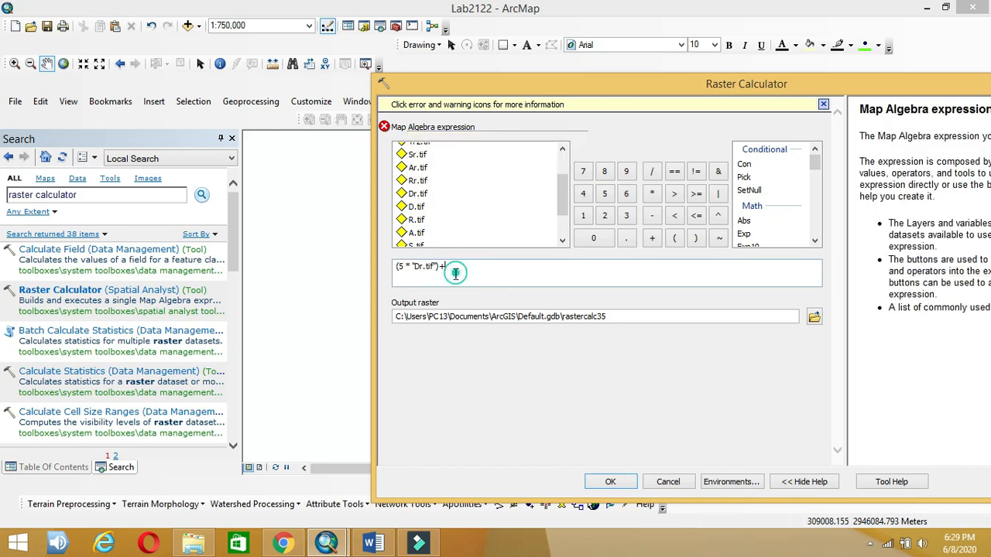
Step: Remove the opening parenthesis, then select and delete the entire expression
{"action": "left_click", "coordinate": [397, 267]}
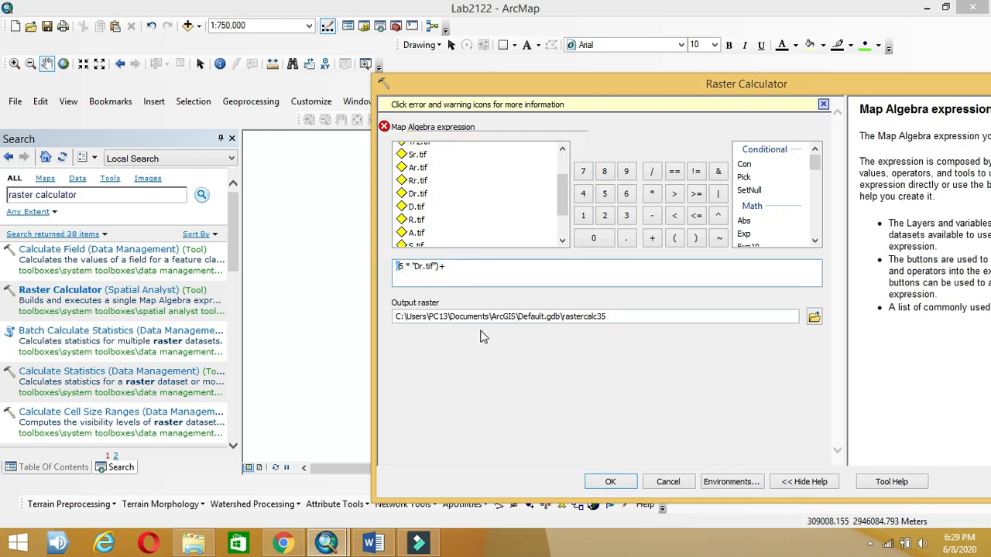
{"action": "key", "text": "BackSpace"}
{"action": "left_click", "coordinate": [443, 127]}
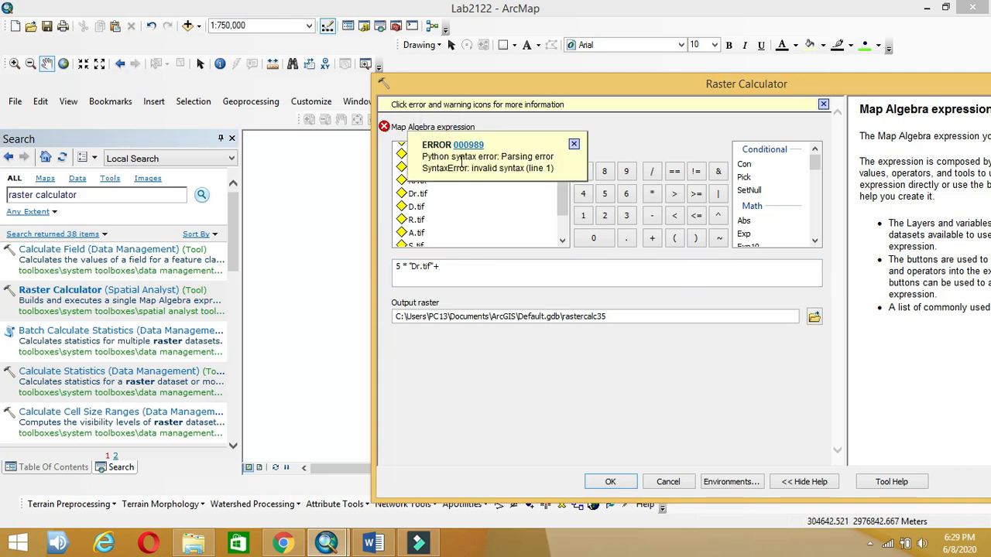
{"action": "left_click", "coordinate": [460, 276]}
{"action": "key", "text": "ctrl+a"}
{"action": "key", "text": "BackSpace"}
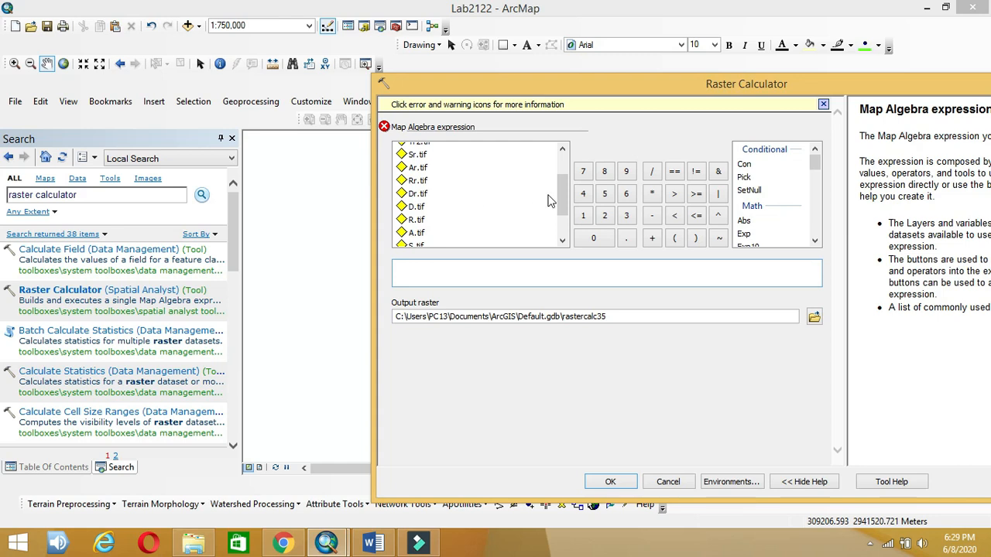
{"action": "scroll", "coordinate": [560, 194], "scroll_direction": "up", "scroll_amount": 2}
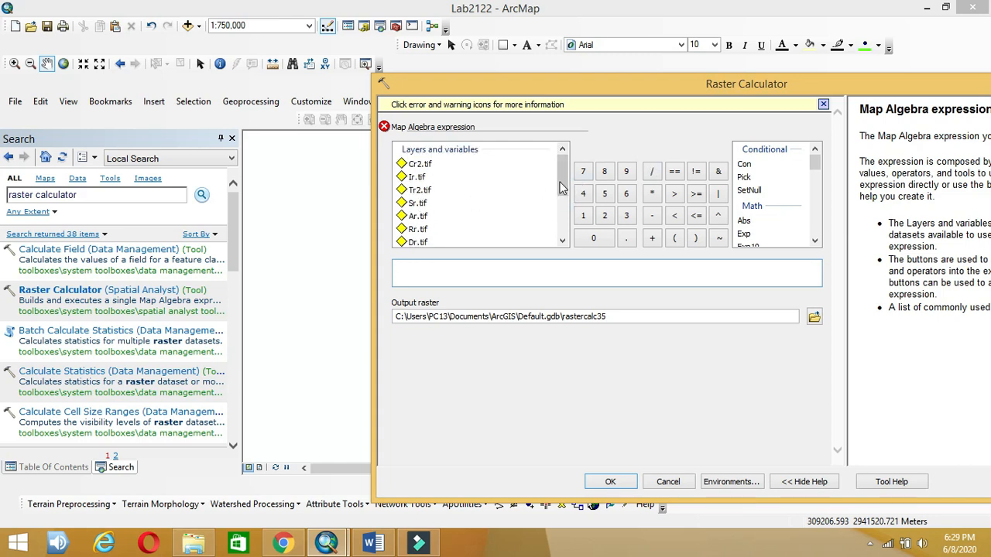
Step: Dismiss the error and enter "Dr.tif"*5+ as the first term
{"action": "left_click", "coordinate": [402, 127]}
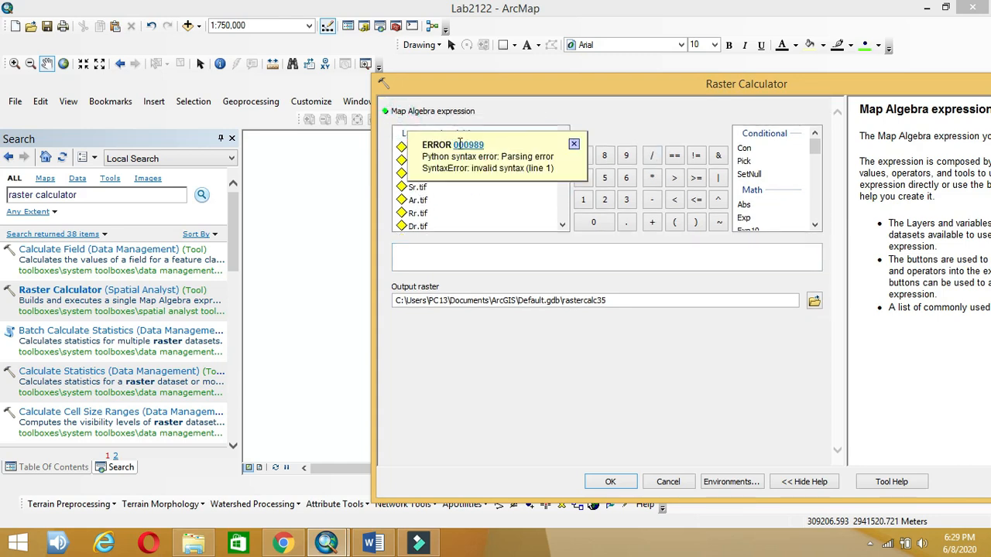
{"action": "left_click", "coordinate": [524, 116]}
{"action": "left_click_drag", "start_coordinate": [567, 159], "coordinate": [562, 189]}
{"action": "double_click", "coordinate": [418, 161]}
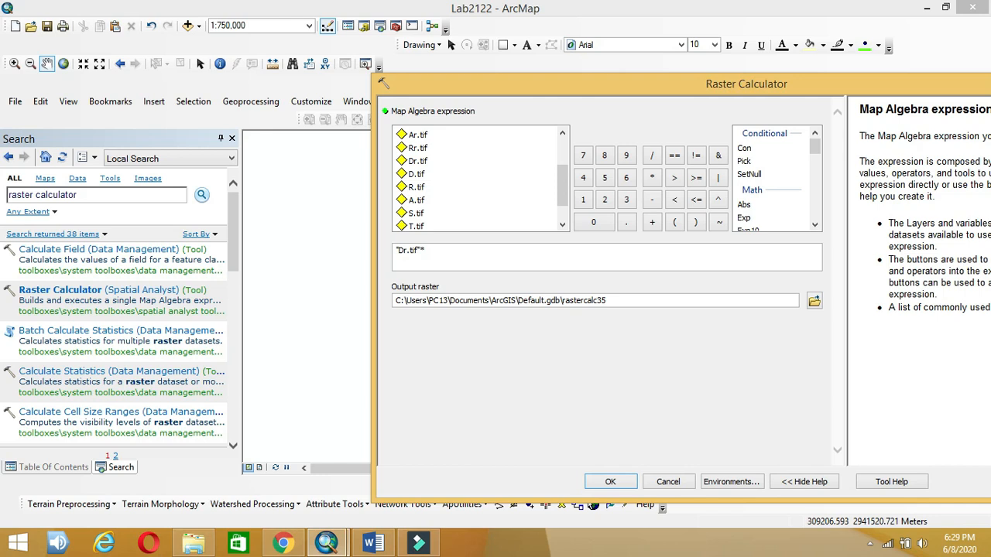
{"action": "left_click", "coordinate": [606, 179]}
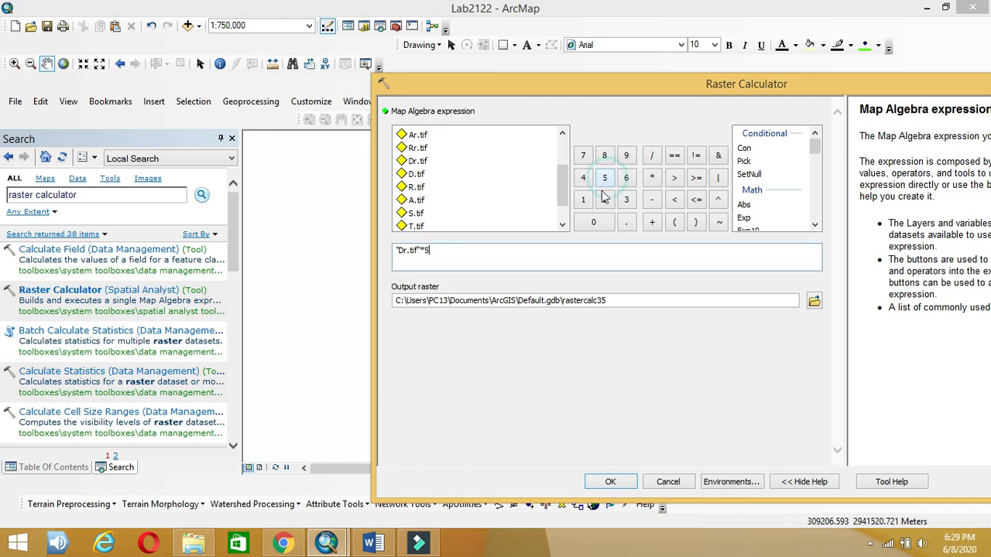
{"action": "type", "text": "+"}
Step: Wrap the first term in parentheses and add empty () for the next weighted term
{"action": "left_click", "coordinate": [411, 264]}
{"action": "left_click", "coordinate": [395, 253]}
{"action": "type", "text": "("}
{"action": "left_click", "coordinate": [432, 251]}
{"action": "type", "text": ")"}
{"action": "left_click", "coordinate": [458, 253]}
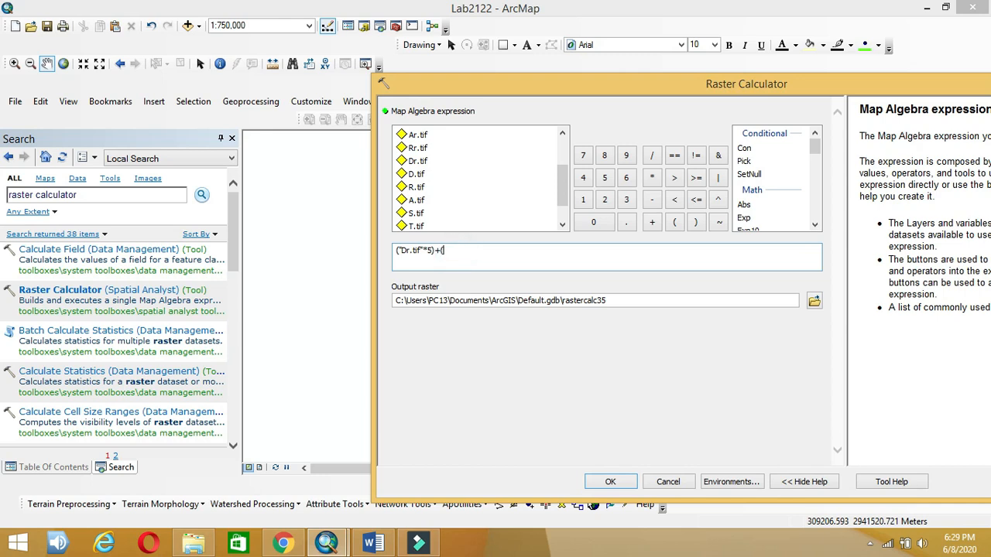
{"action": "left_click", "coordinate": [441, 250]}
{"action": "left_click", "coordinate": [388, 548]}
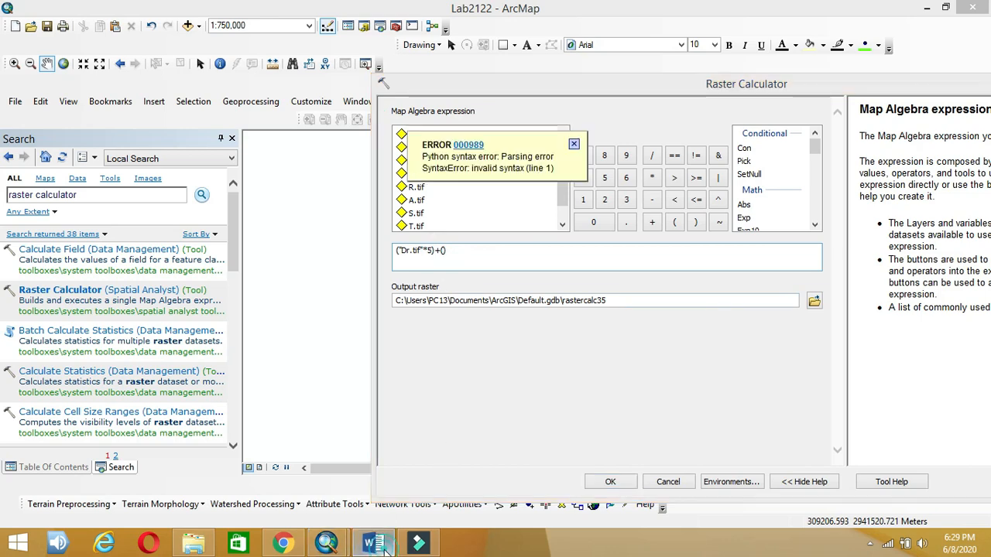
{"action": "left_click", "coordinate": [387, 550]}
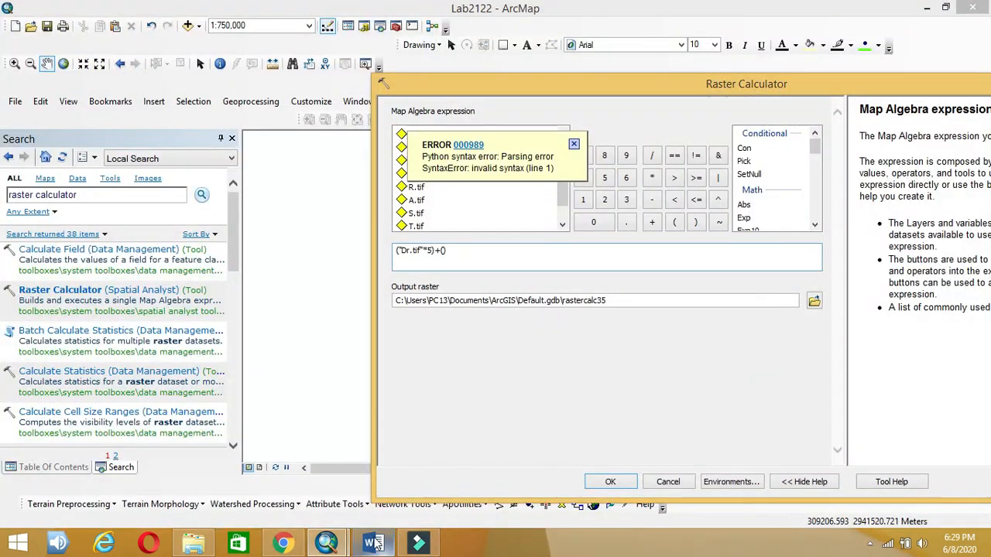
{"action": "left_click", "coordinate": [477, 261]}
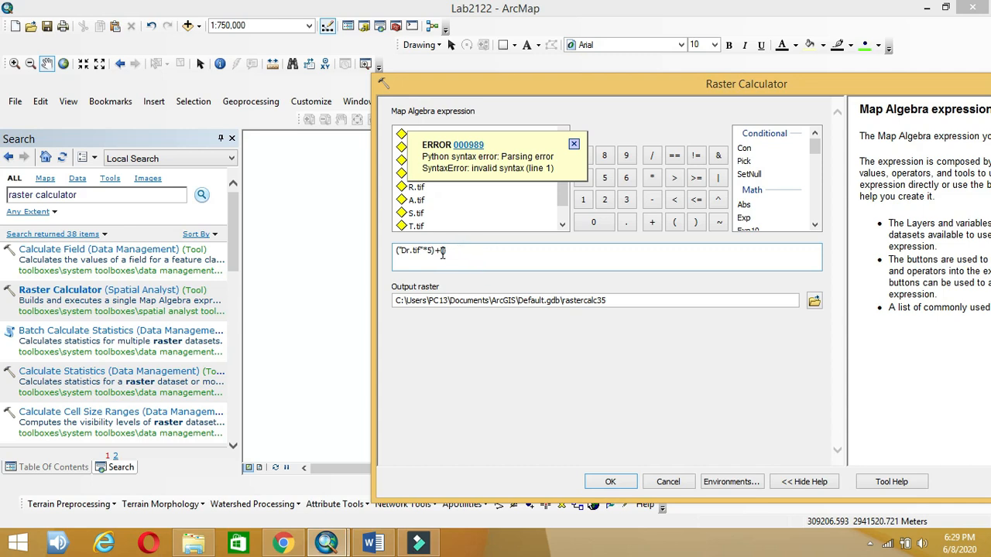
{"action": "left_click", "coordinate": [442, 253]}
{"action": "left_click", "coordinate": [440, 251]}
{"action": "left_click", "coordinate": [379, 544]}
{"action": "left_click", "coordinate": [574, 145]}
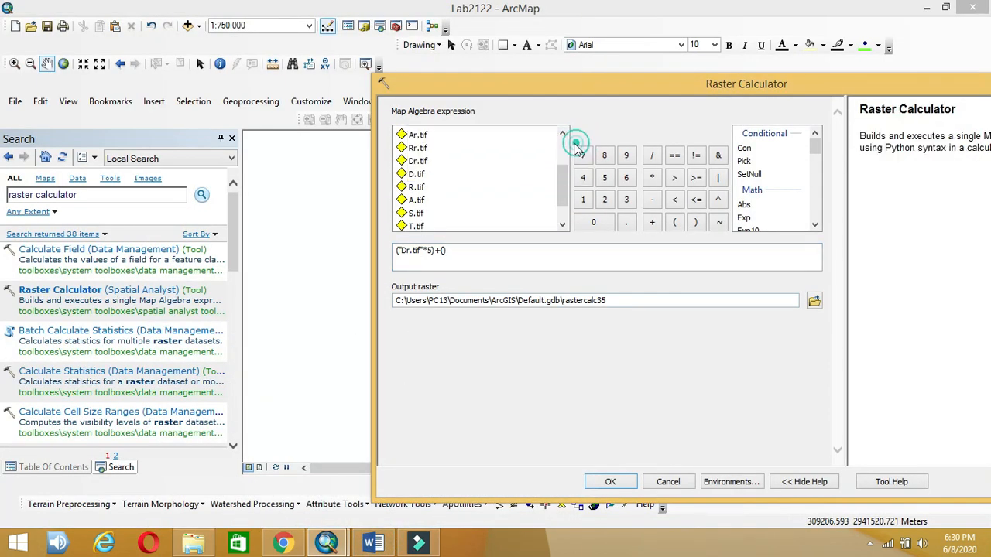
Step: Add the Rr.tif term weighted 4 and the Ar.tif term weighted 3
{"action": "double_click", "coordinate": [422, 152]}
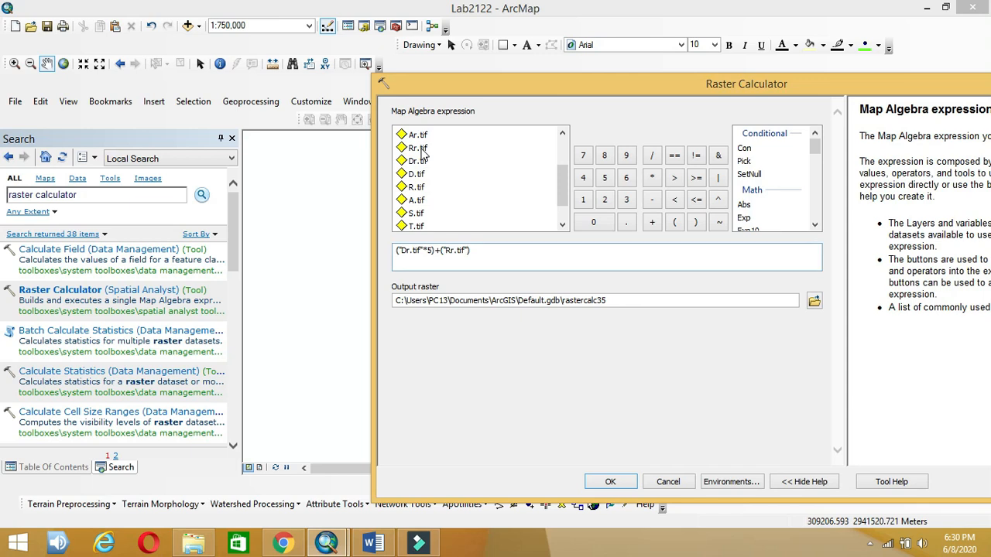
{"action": "type", "text": "*4"}
{"action": "left_click", "coordinate": [496, 254]}
{"action": "left_click", "coordinate": [488, 248]}
{"action": "double_click", "coordinate": [417, 136]}
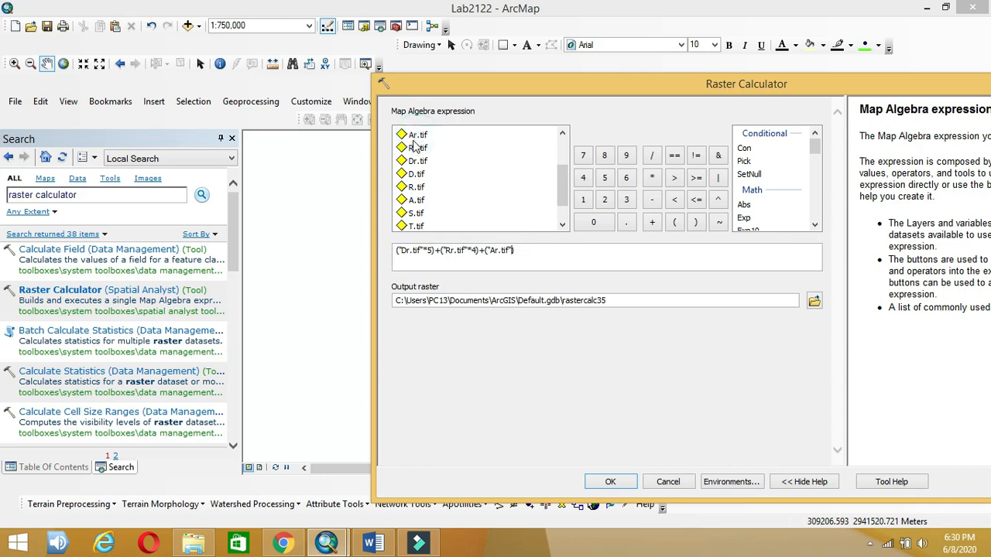
{"action": "type", "text": "+"}
{"action": "left_click", "coordinate": [373, 544]}
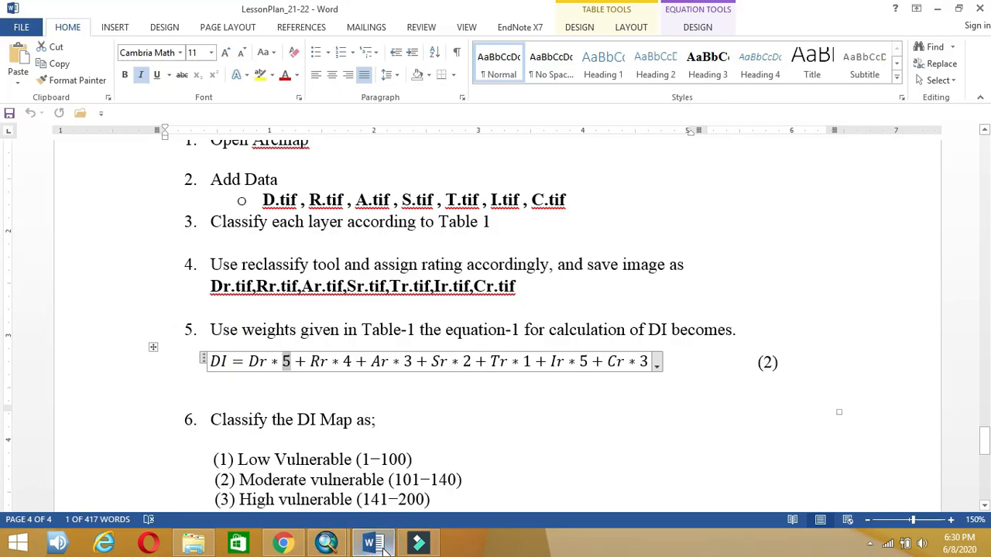
{"action": "left_click", "coordinate": [382, 546]}
{"action": "type", "text": "3)+()"}
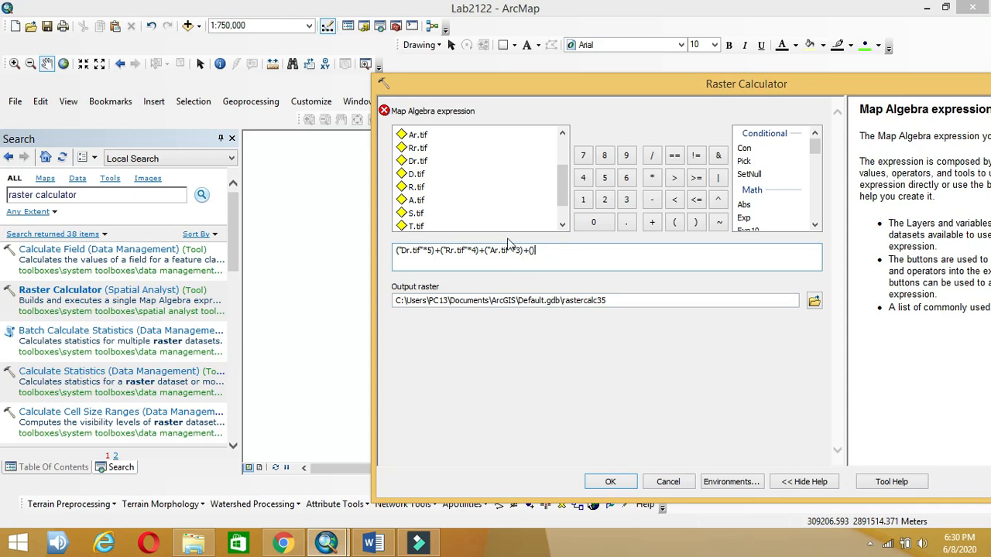
{"action": "left_click", "coordinate": [533, 252]}
Step: Append the Sr.tif term weighted 2 to the expression
{"action": "left_click", "coordinate": [376, 544]}
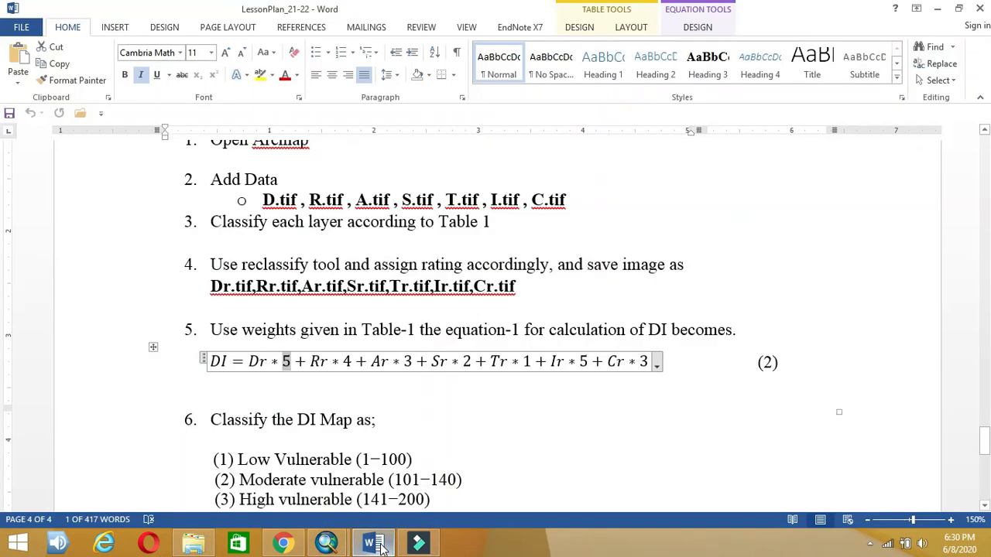
{"action": "left_click", "coordinate": [376, 544]}
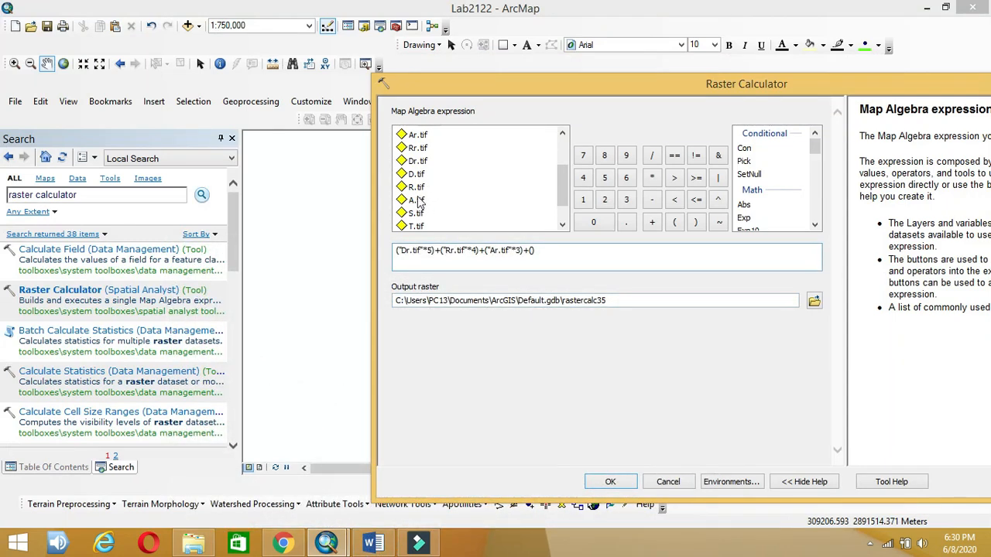
{"action": "left_click_drag", "start_coordinate": [563, 173], "coordinate": [562, 152]}
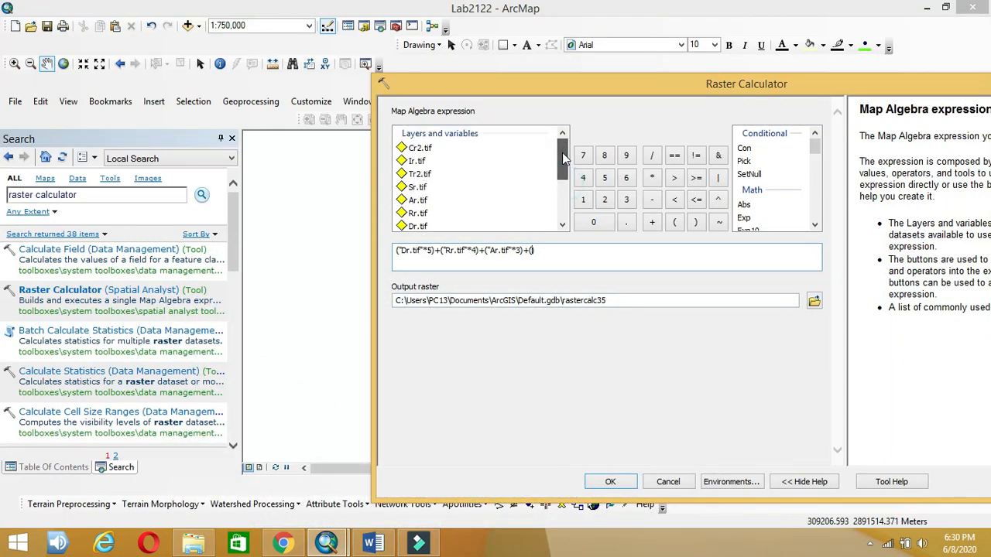
{"action": "double_click", "coordinate": [418, 187]}
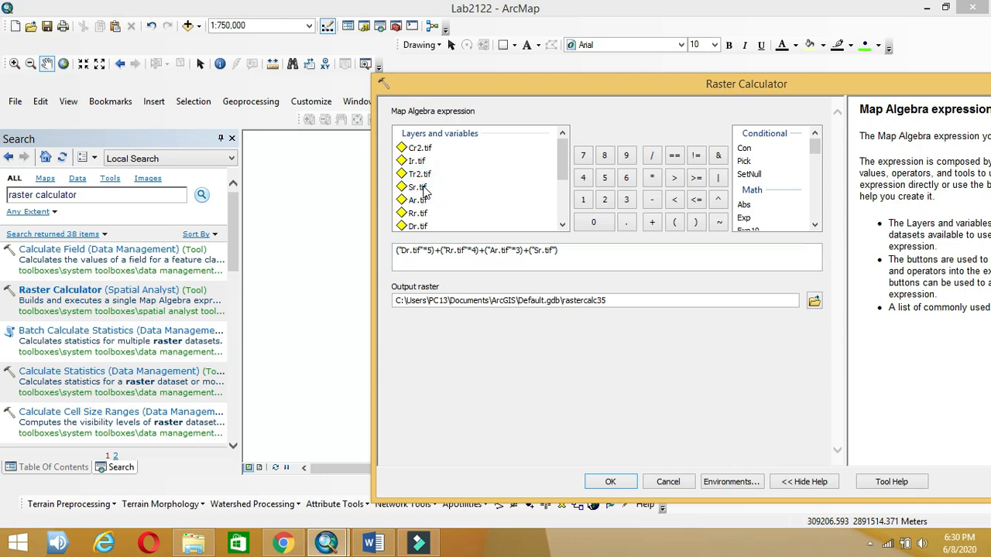
{"action": "type", "text": "*2"}
{"action": "left_click", "coordinate": [608, 251]}
{"action": "type", "text": "+"}
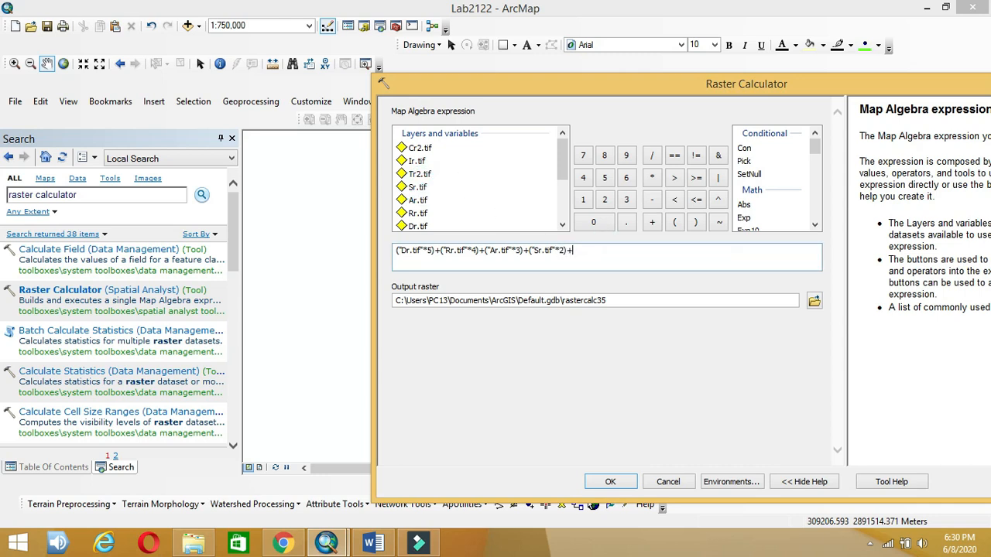
{"action": "left_click", "coordinate": [372, 543]}
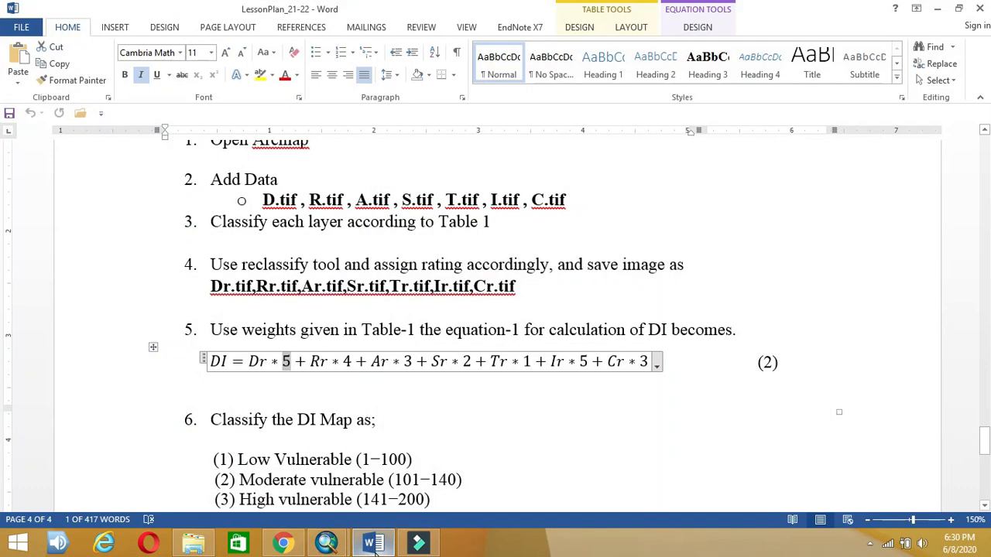
{"action": "left_click", "coordinate": [375, 544]}
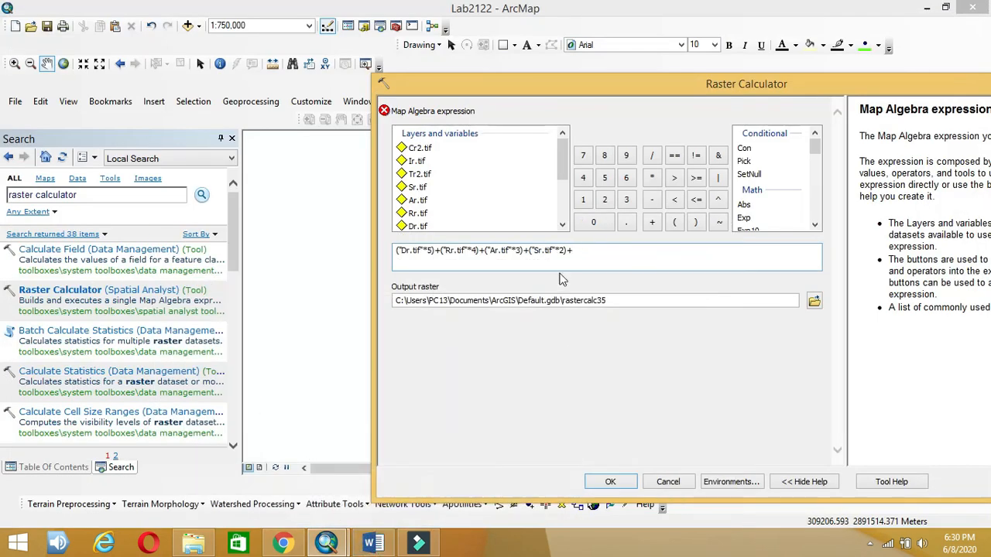
Step: Append the unweighted Tr2.tif term followed by an empty pair of parentheses
{"action": "double_click", "coordinate": [426, 174]}
{"action": "type", "text": "+"}
{"action": "left_click", "coordinate": [369, 544]}
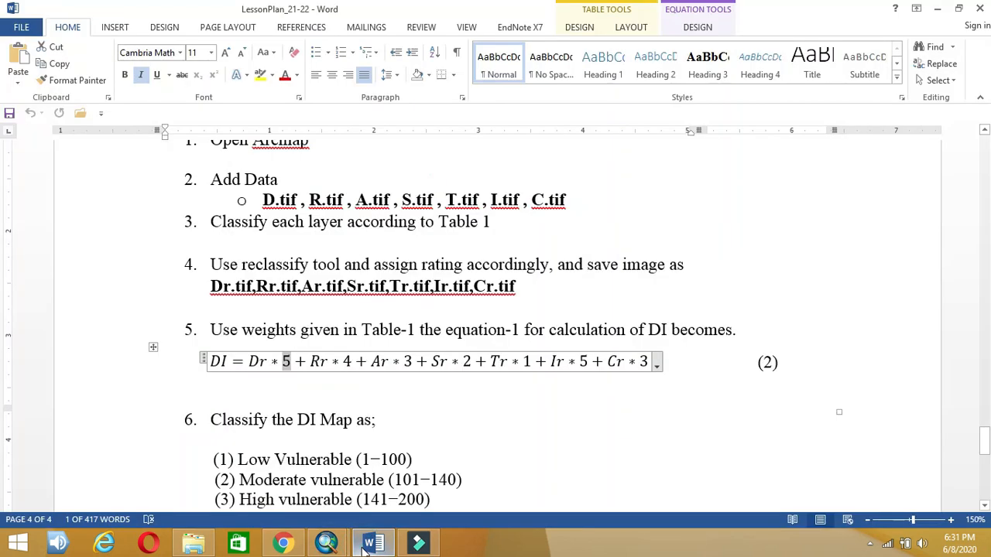
{"action": "left_click", "coordinate": [367, 545]}
{"action": "type", "text": "()"}
{"action": "left_click", "coordinate": [608, 250]}
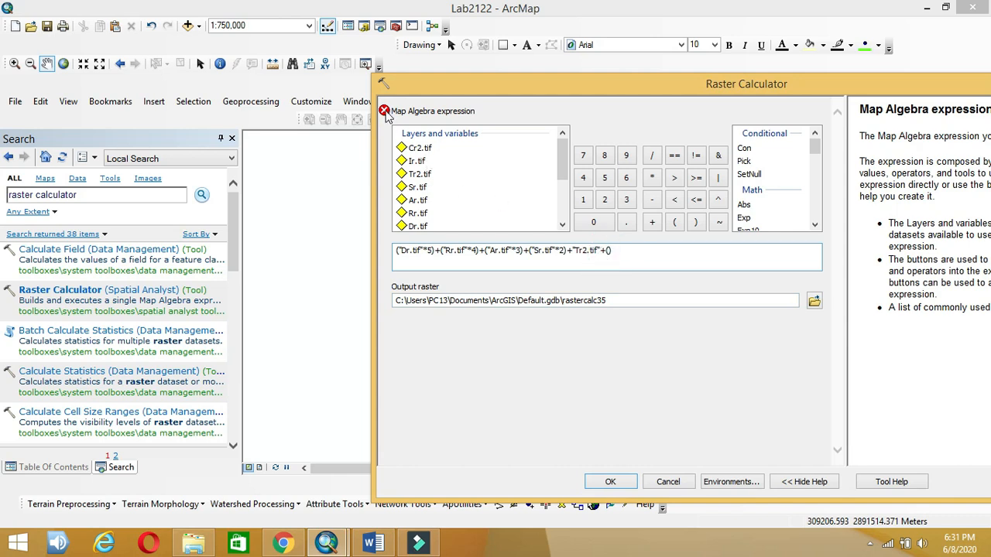
{"action": "left_click", "coordinate": [384, 111]}
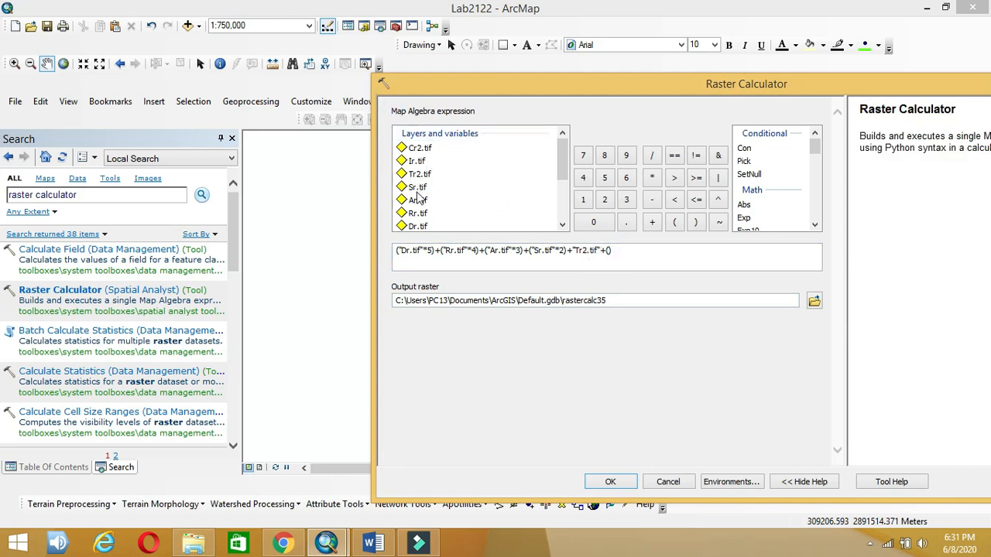
{"action": "left_click", "coordinate": [419, 202]}
{"action": "left_click", "coordinate": [418, 214]}
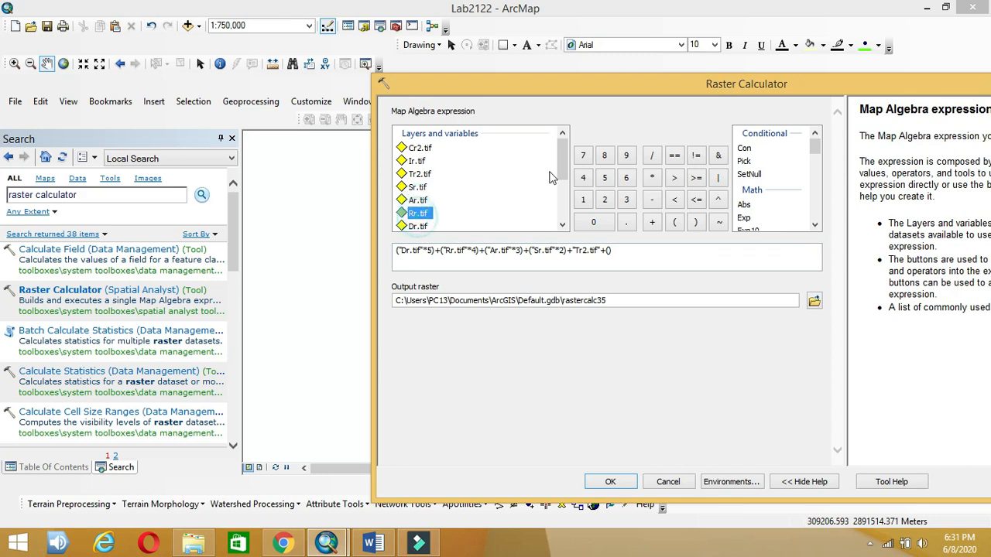
{"action": "left_click_drag", "start_coordinate": [560, 179], "coordinate": [561, 204]}
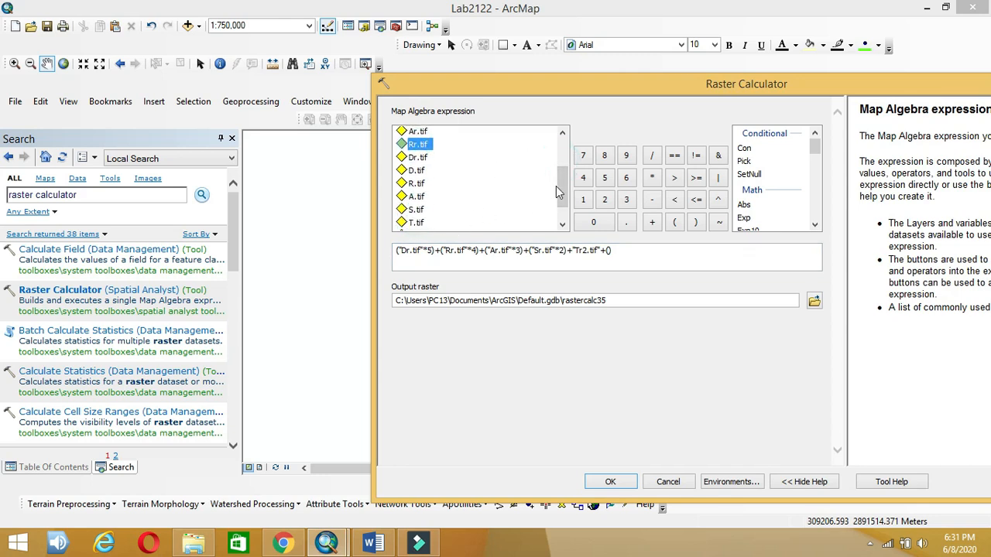
{"action": "scroll", "coordinate": [422, 194], "scroll_direction": "up", "scroll_amount": 2}
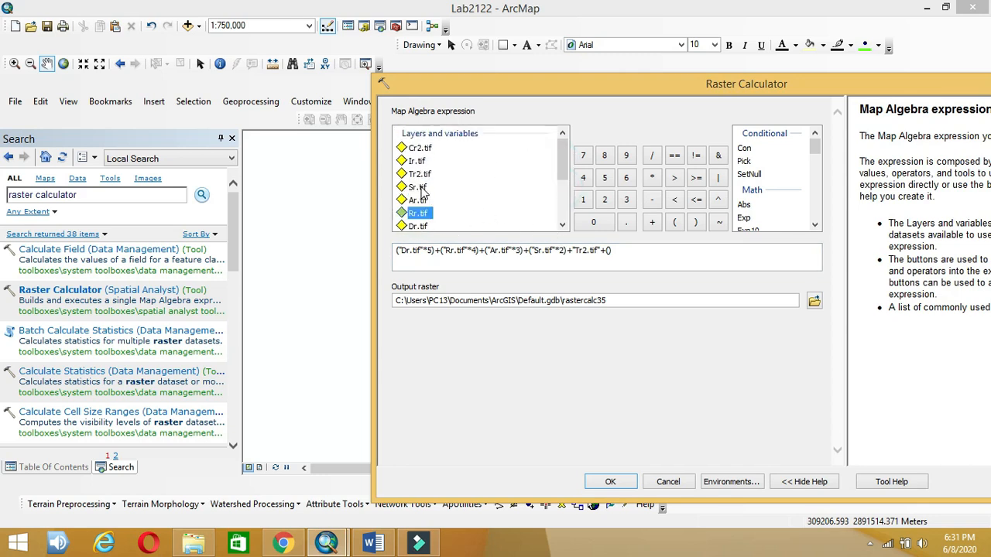
Step: Add Ir.tif weighted 5 and the Cr2.tif term weighted 3 to finish the expression
{"action": "double_click", "coordinate": [418, 162]}
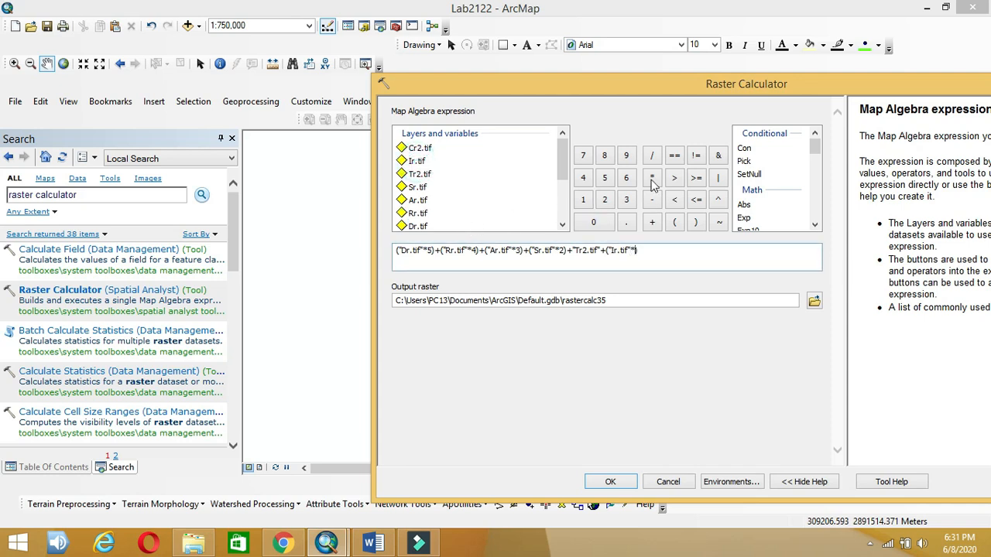
{"action": "left_click", "coordinate": [604, 177]}
{"action": "left_click", "coordinate": [660, 250]}
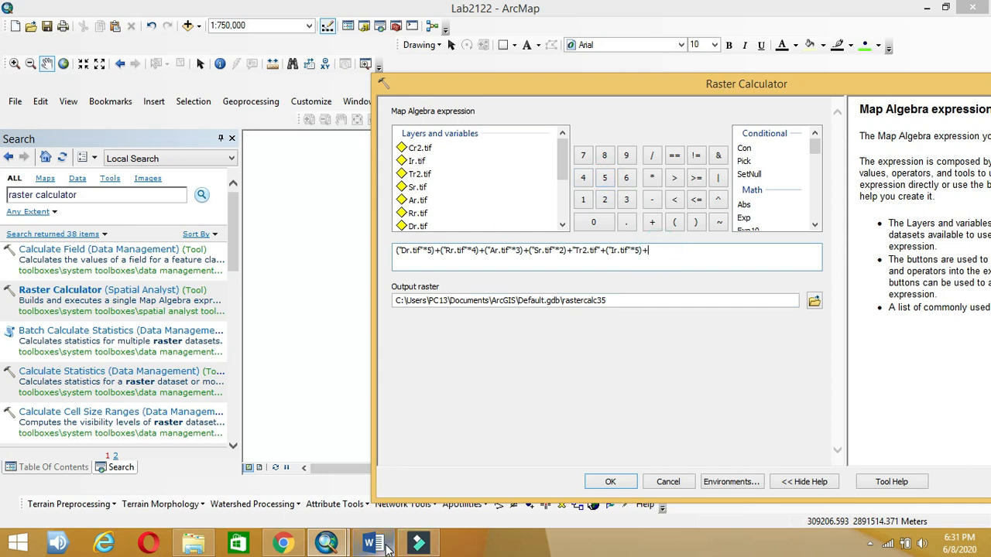
{"action": "double_click", "coordinate": [418, 148]}
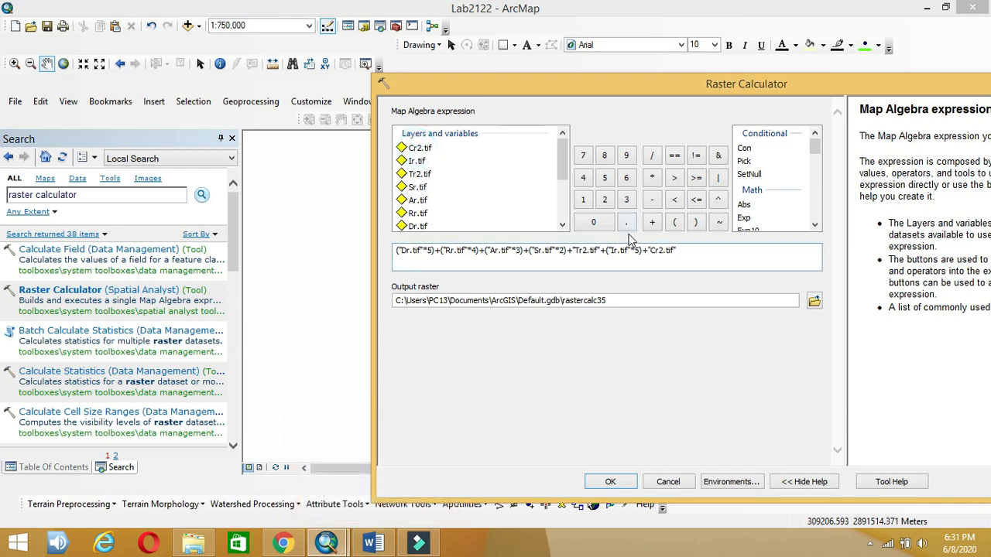
{"action": "left_click", "coordinate": [650, 250]}
{"action": "type", "text": "("}
{"action": "left_click", "coordinate": [704, 252]}
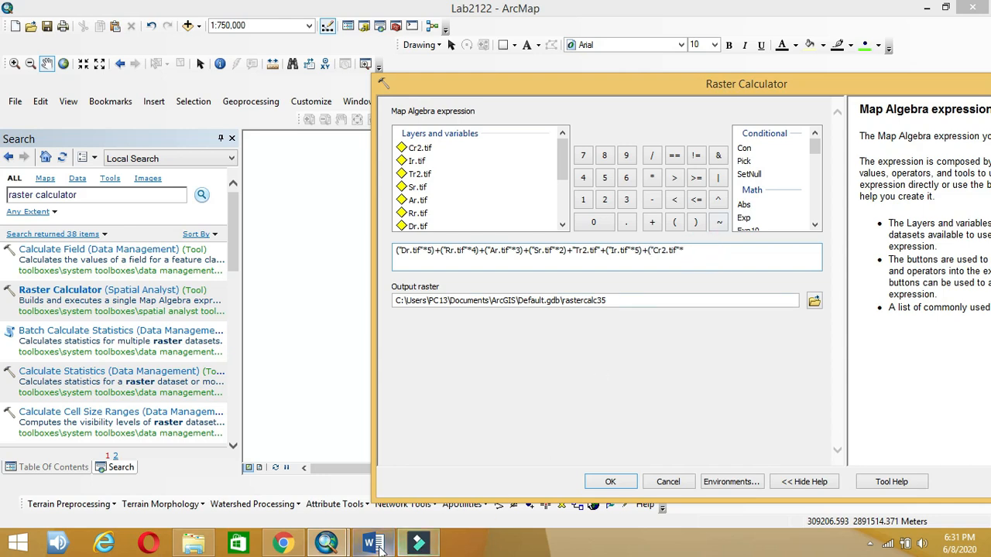
{"action": "left_click", "coordinate": [375, 544]}
{"action": "left_click", "coordinate": [374, 544]}
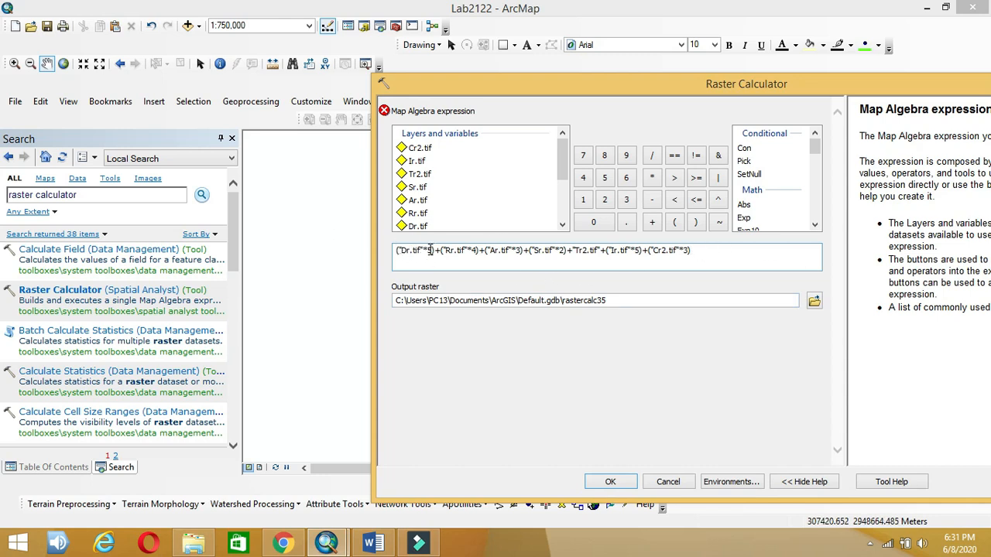
{"action": "left_click", "coordinate": [815, 300]}
Step: Save the output as DI.tif, run the calculation, and return to the layer list
{"action": "type", "text": "DI.tif"}
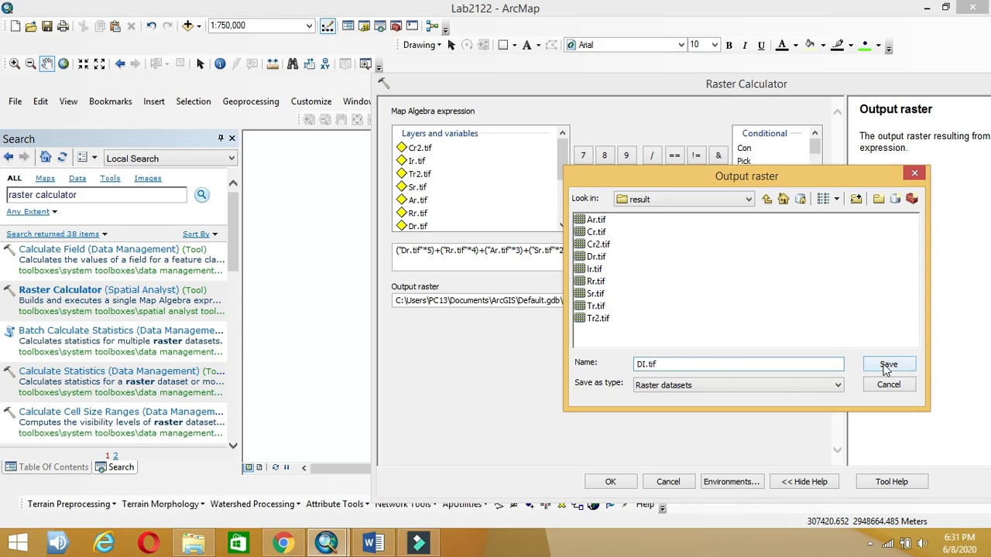
{"action": "left_click", "coordinate": [888, 366]}
{"action": "left_click", "coordinate": [613, 481]}
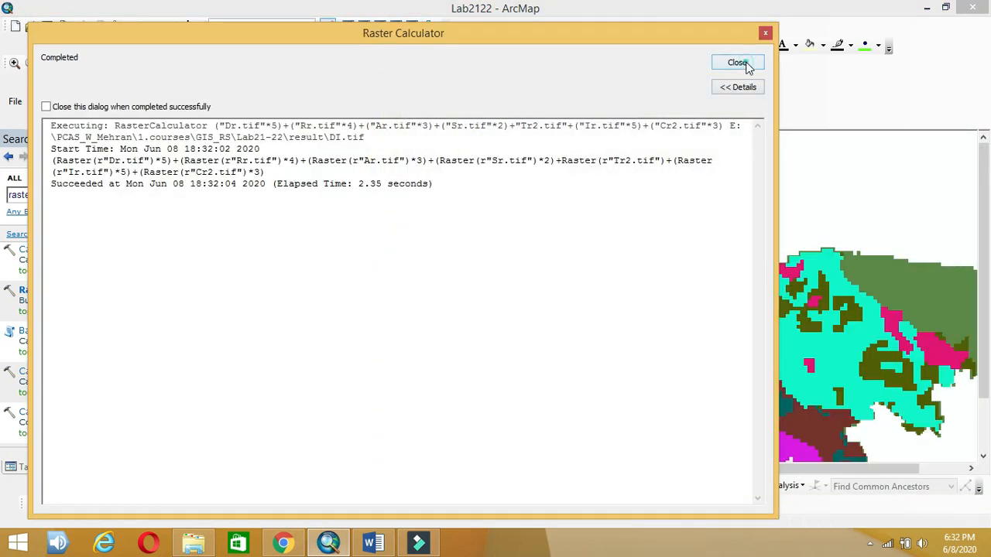
{"action": "left_click", "coordinate": [748, 67]}
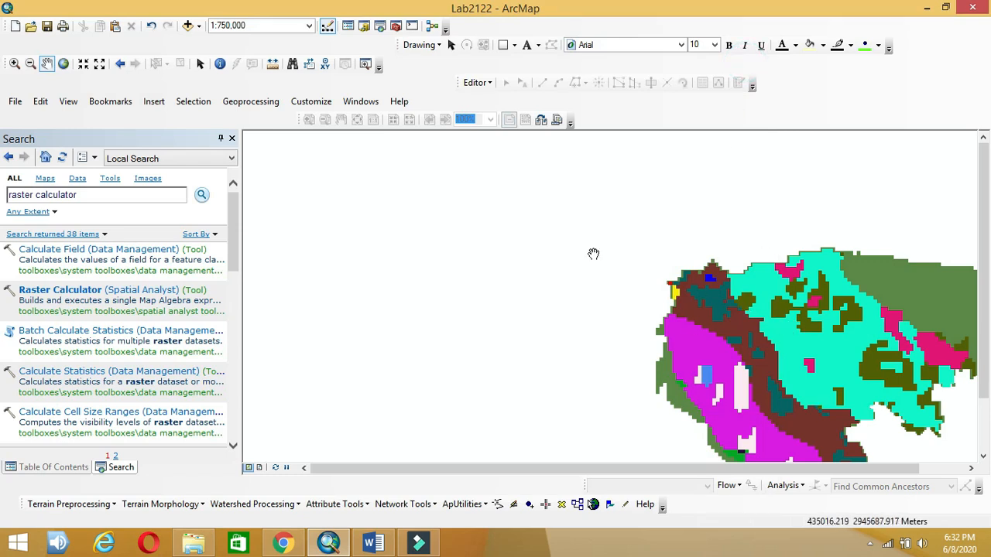
{"action": "left_click", "coordinate": [232, 138]}
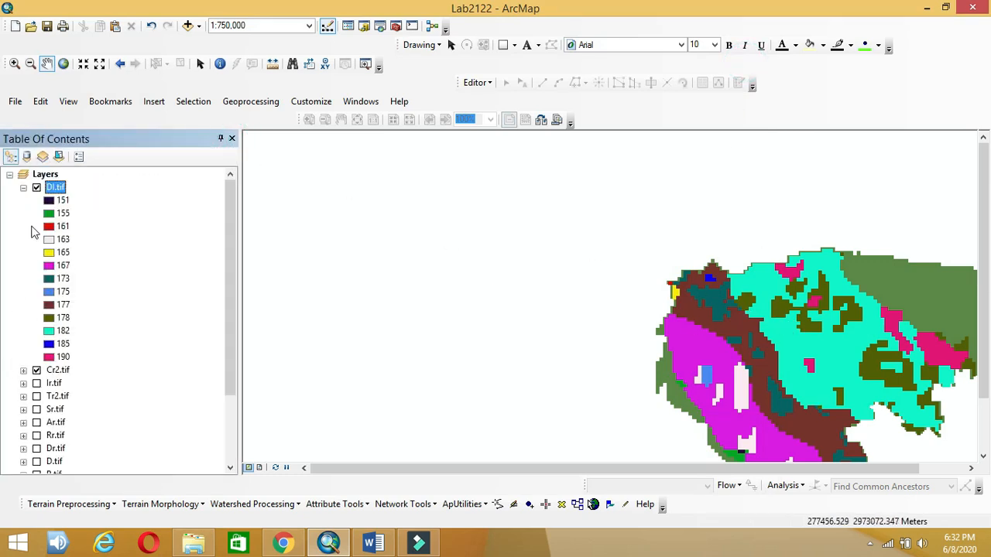
Step: In DI.tif's Symbology, switch to classified value ranges and open the Classify break settings
{"action": "right_click", "coordinate": [54, 188]}
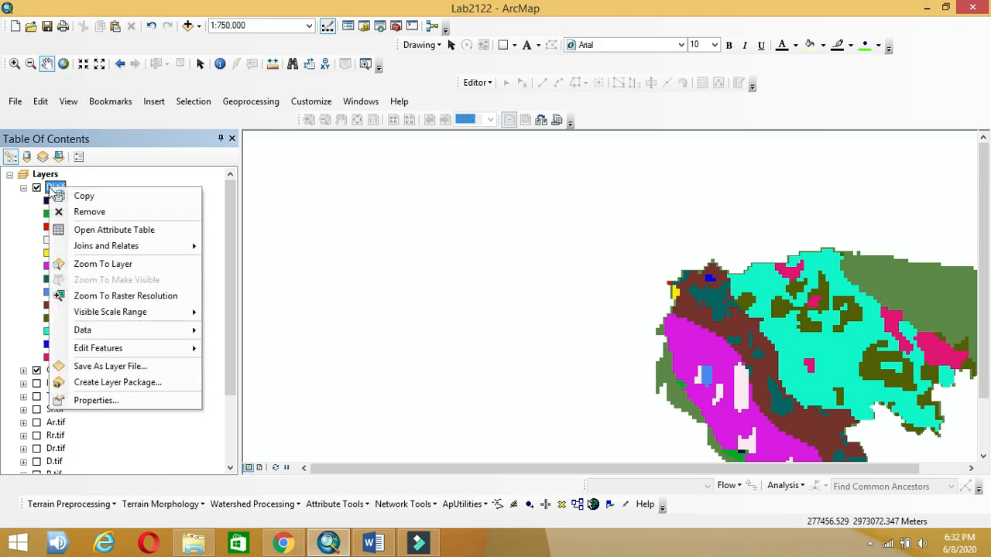
{"action": "left_click", "coordinate": [92, 402]}
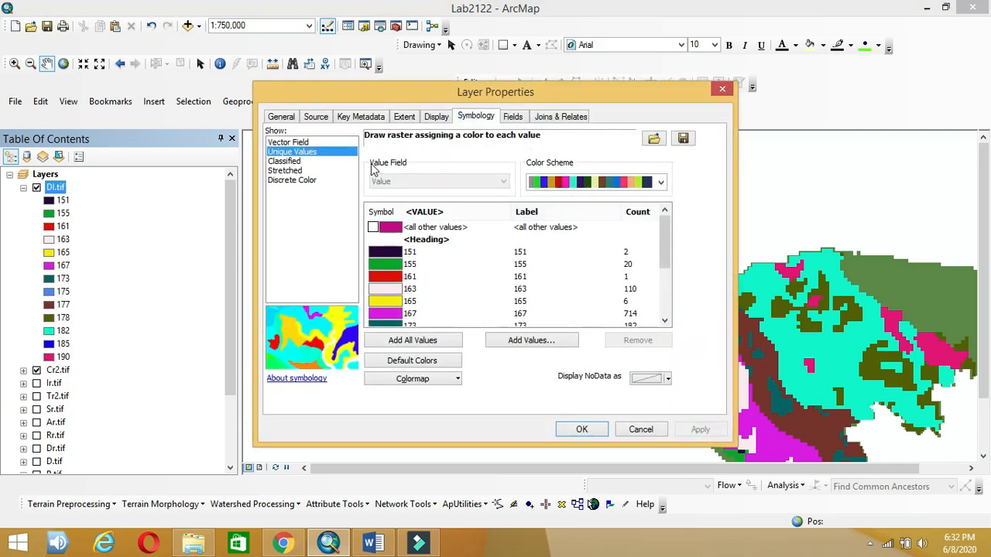
{"action": "left_click", "coordinate": [285, 161]}
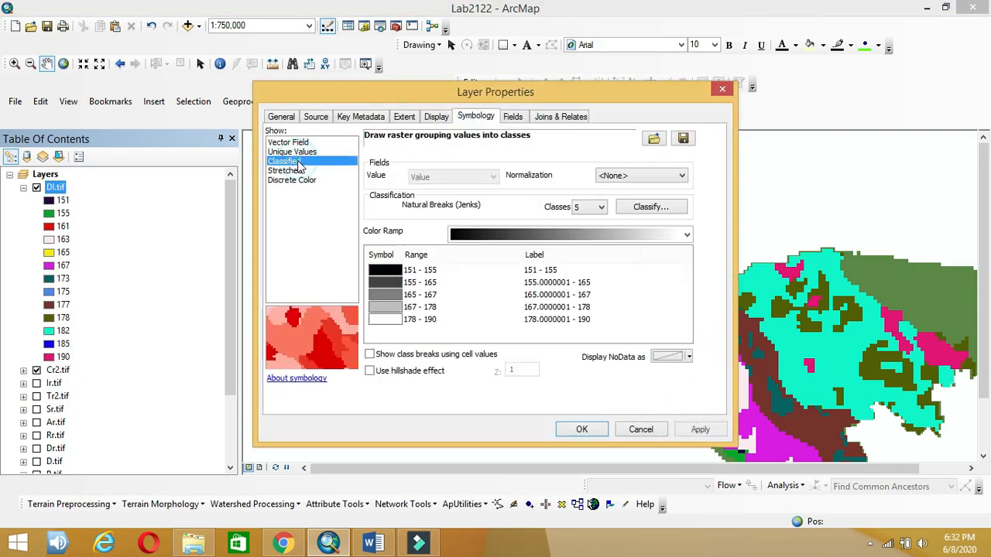
{"action": "left_click", "coordinate": [377, 548]}
{"action": "scroll", "coordinate": [333, 387], "scroll_direction": "down", "scroll_amount": 2}
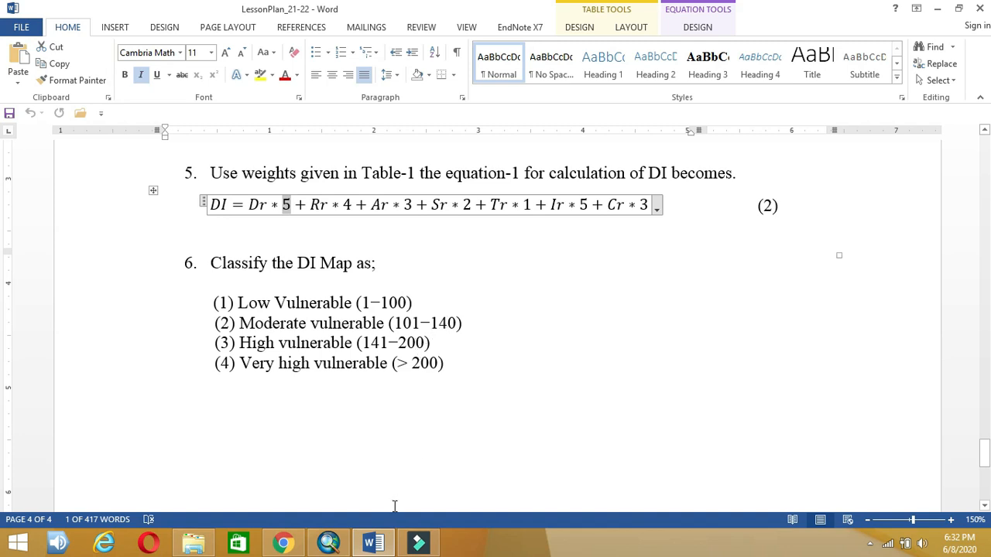
{"action": "left_click", "coordinate": [328, 544]}
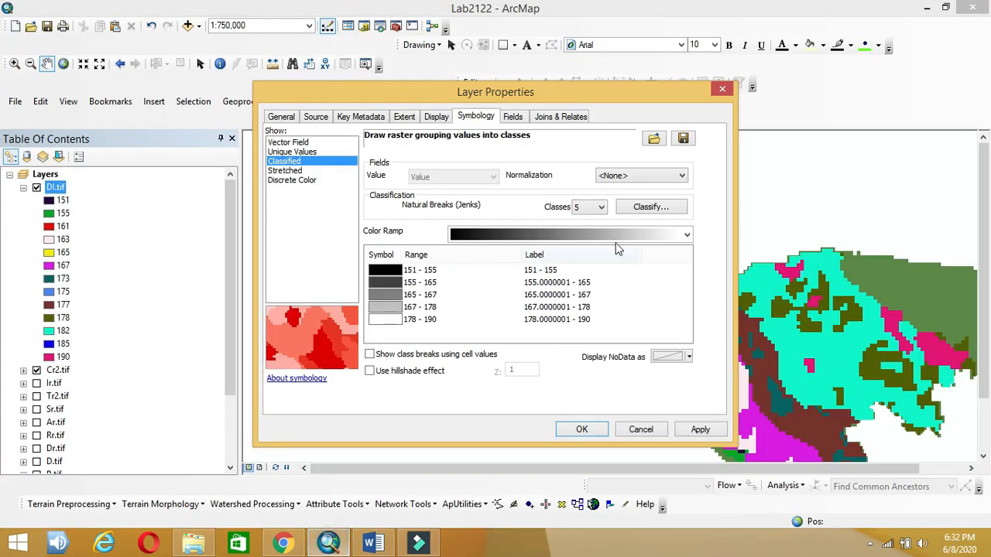
{"action": "left_click", "coordinate": [650, 214]}
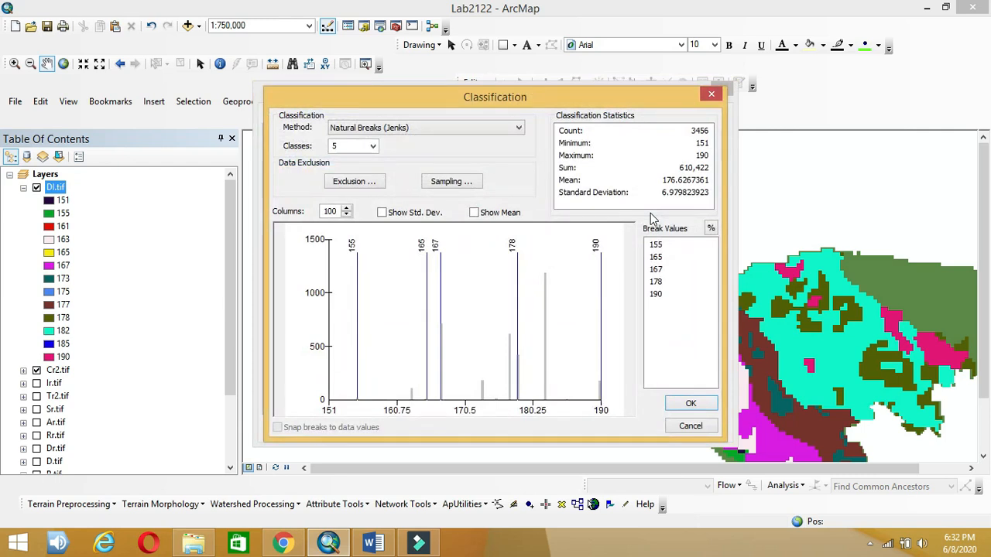
Step: Change the first break value to 10 and accept the manual breaks, checking the lesson plan
{"action": "left_click", "coordinate": [660, 246]}
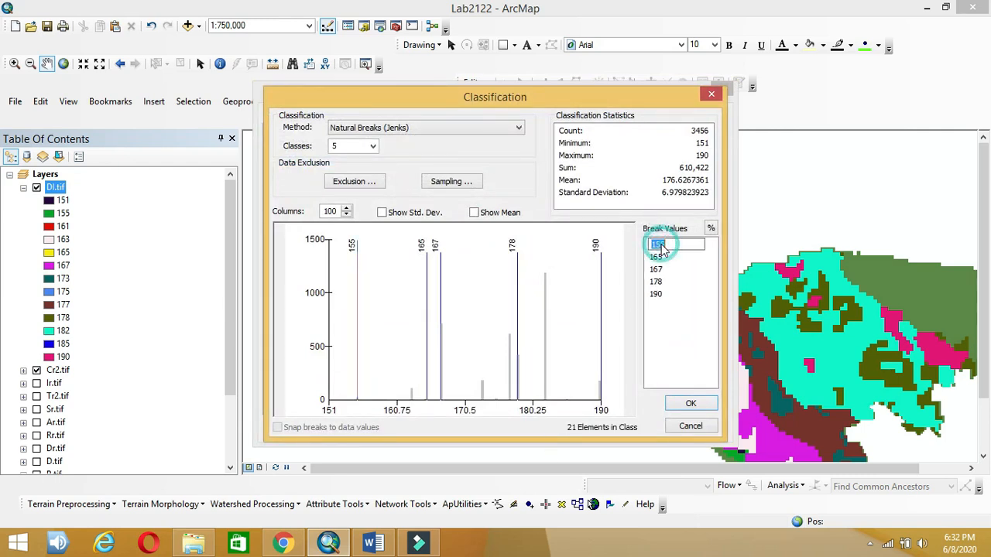
{"action": "type", "text": "100"}
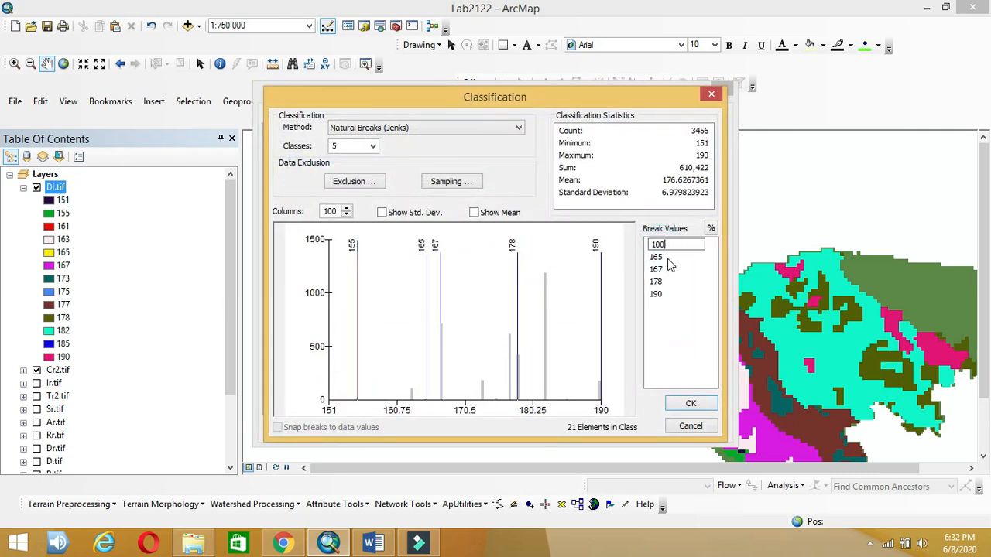
{"action": "left_click", "coordinate": [657, 258]}
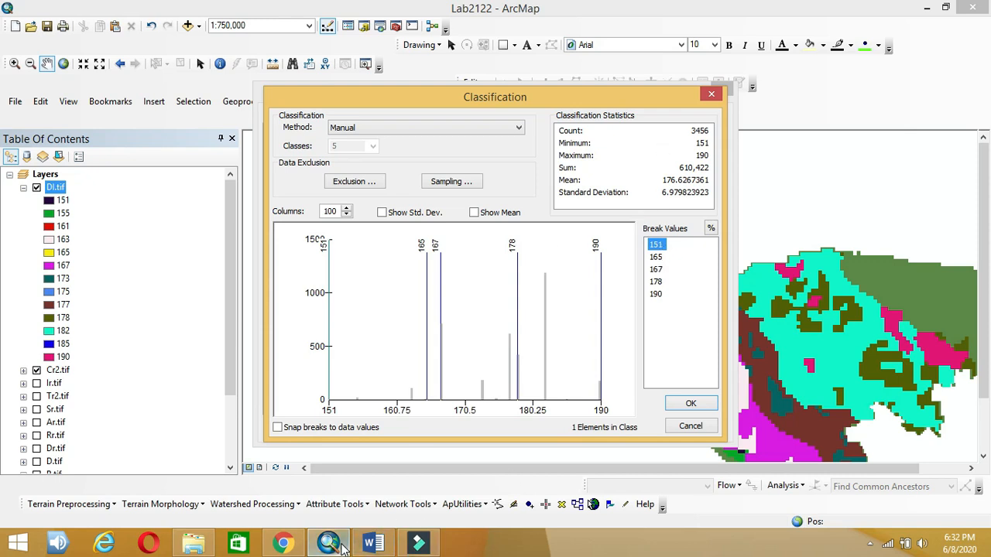
{"action": "left_click", "coordinate": [370, 545]}
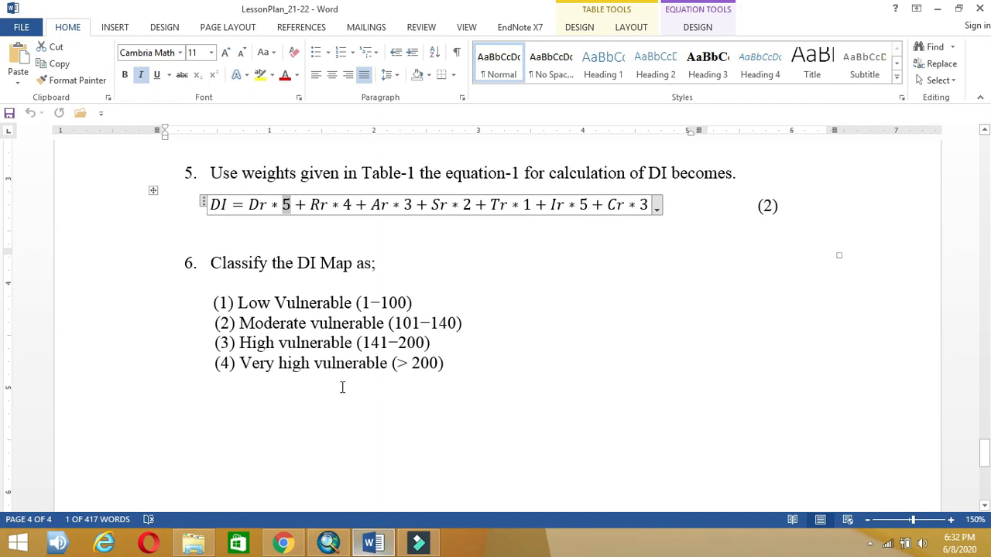
{"action": "left_click", "coordinate": [383, 546]}
{"action": "left_click", "coordinate": [387, 547]}
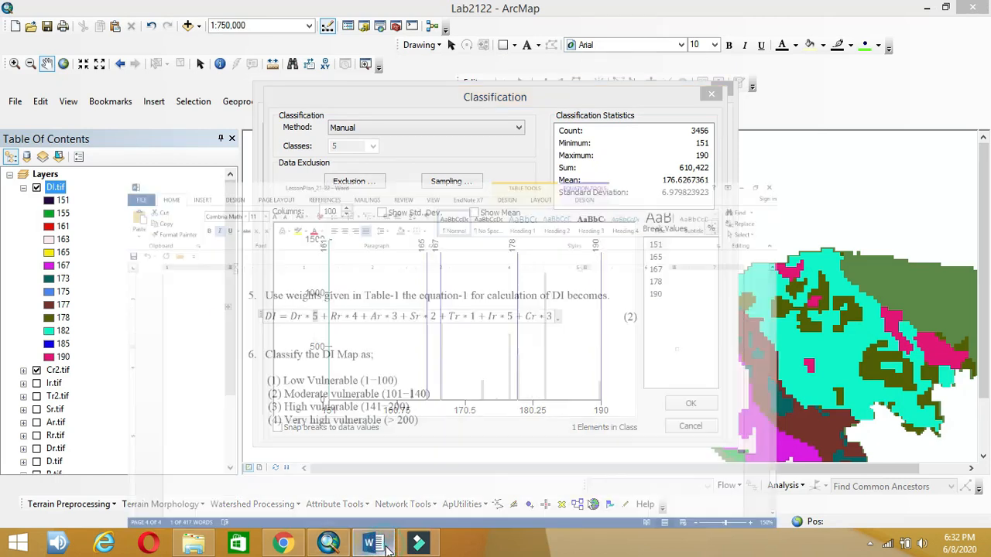
{"action": "left_click", "coordinate": [387, 547]}
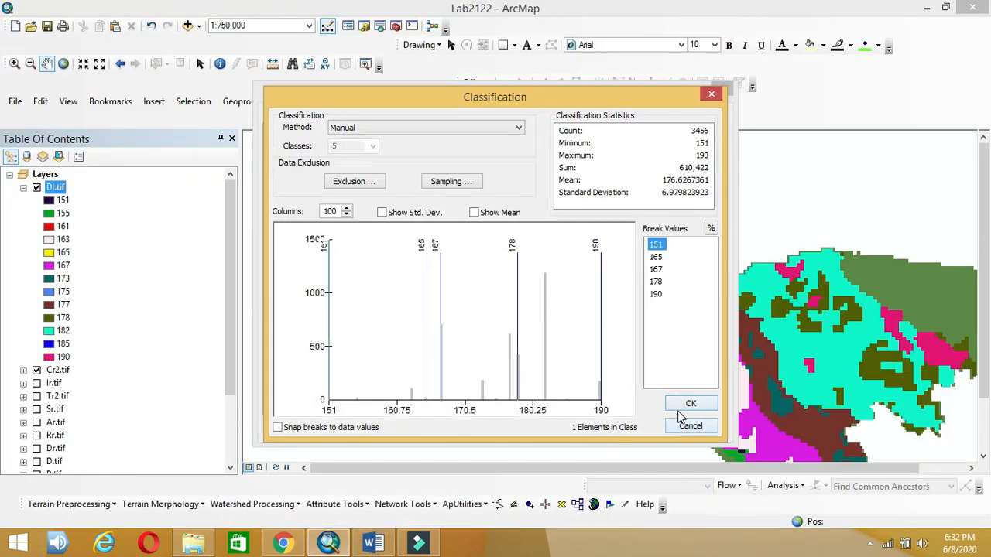
{"action": "left_click", "coordinate": [688, 405]}
Step: Reduce DI.tif to 2 classes and compare the 173 and 190 breaks with the lesson plan ranges
{"action": "left_click", "coordinate": [596, 206]}
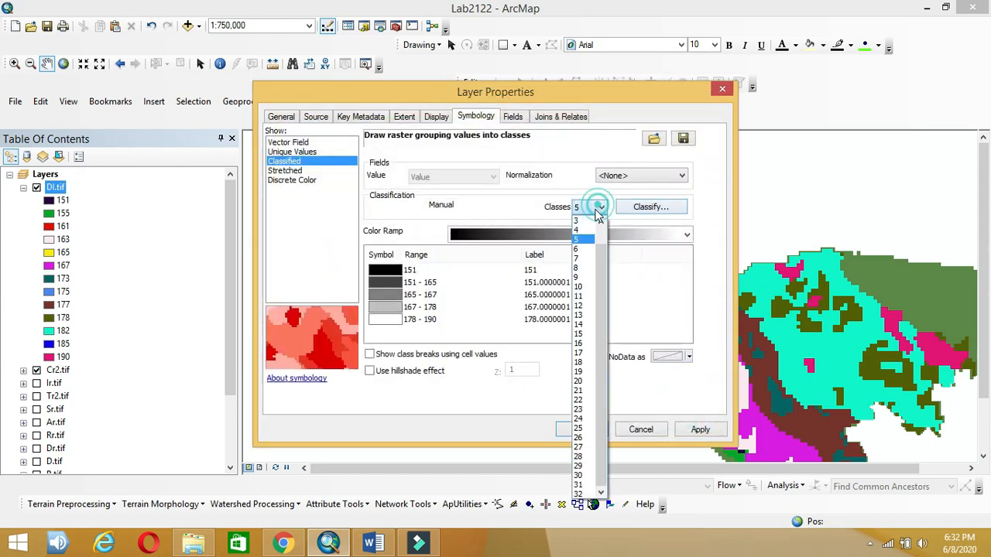
{"action": "left_click", "coordinate": [588, 232]}
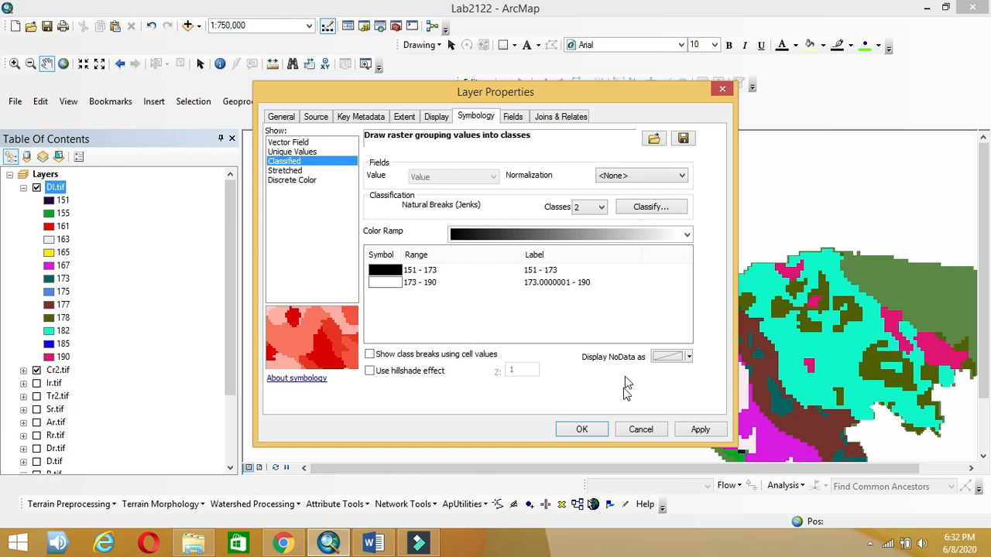
{"action": "left_click", "coordinate": [652, 204]}
{"action": "left_click", "coordinate": [373, 545]}
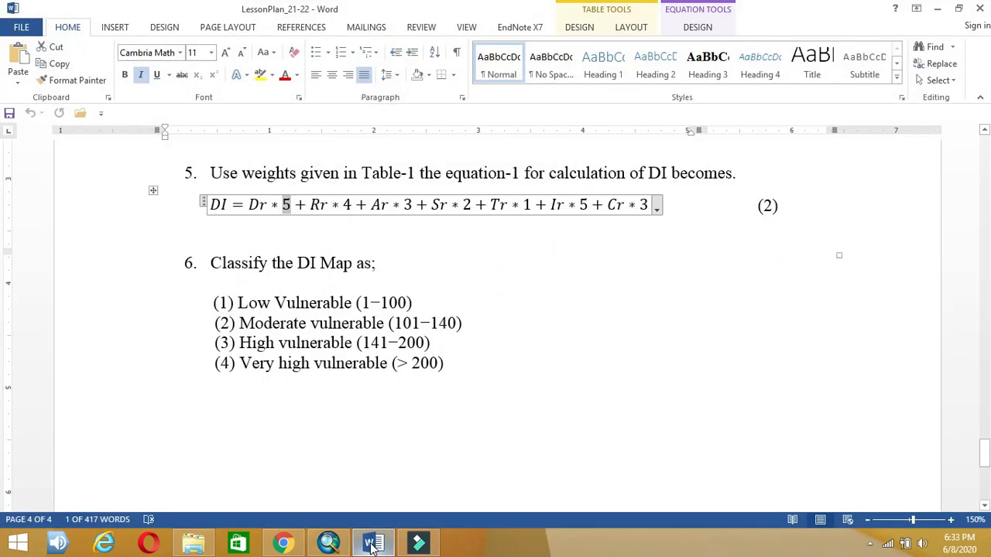
{"action": "left_click", "coordinate": [373, 544]}
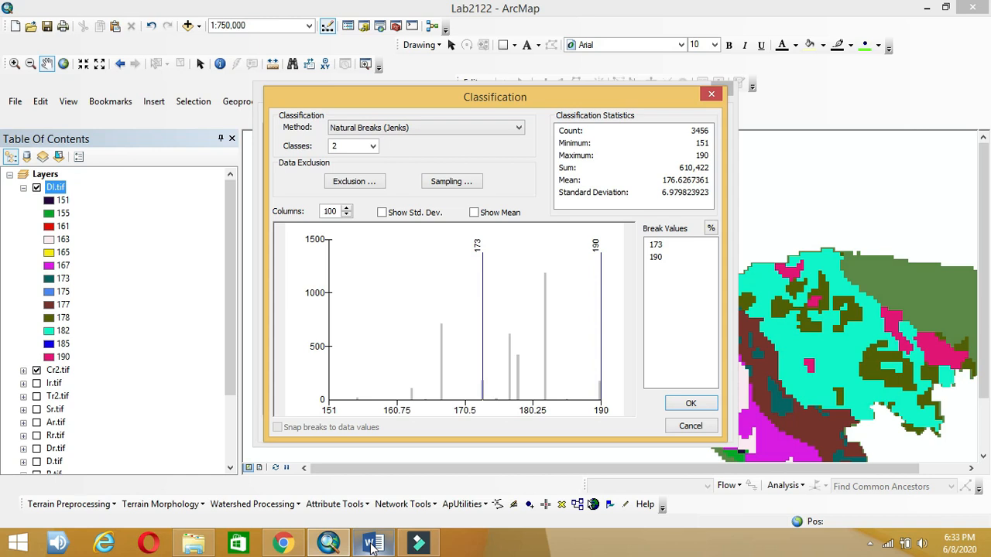
{"action": "left_click", "coordinate": [373, 544]}
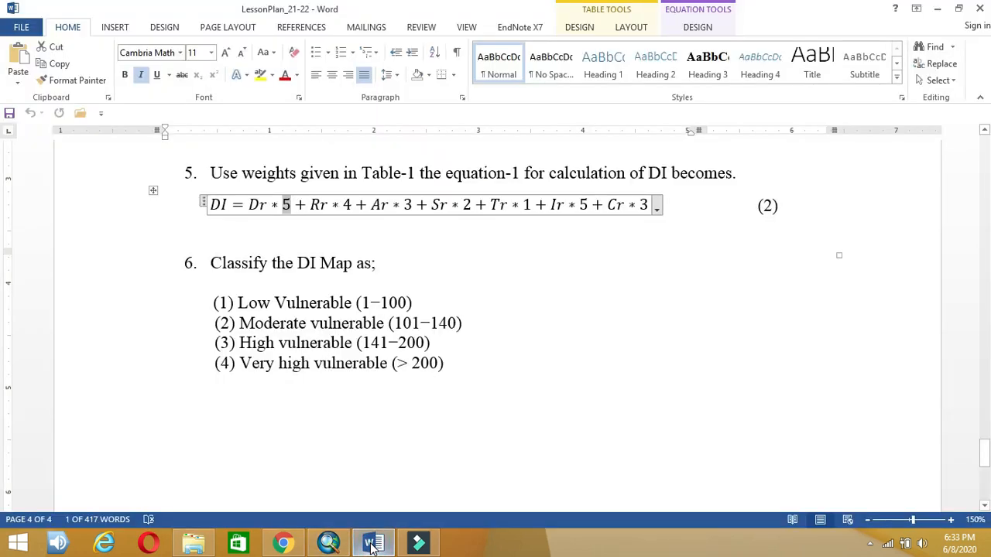
{"action": "left_click", "coordinate": [373, 544]}
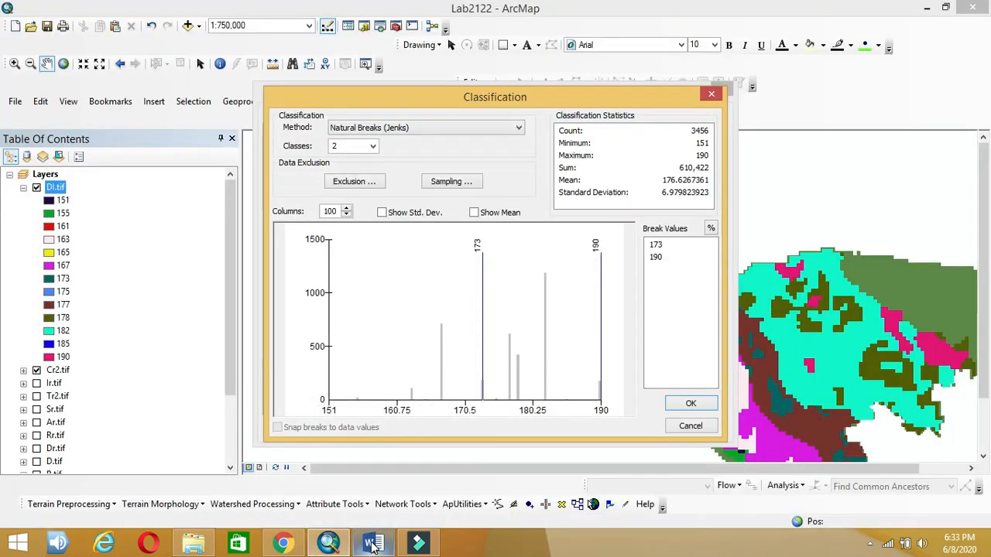
{"action": "left_click", "coordinate": [373, 544]}
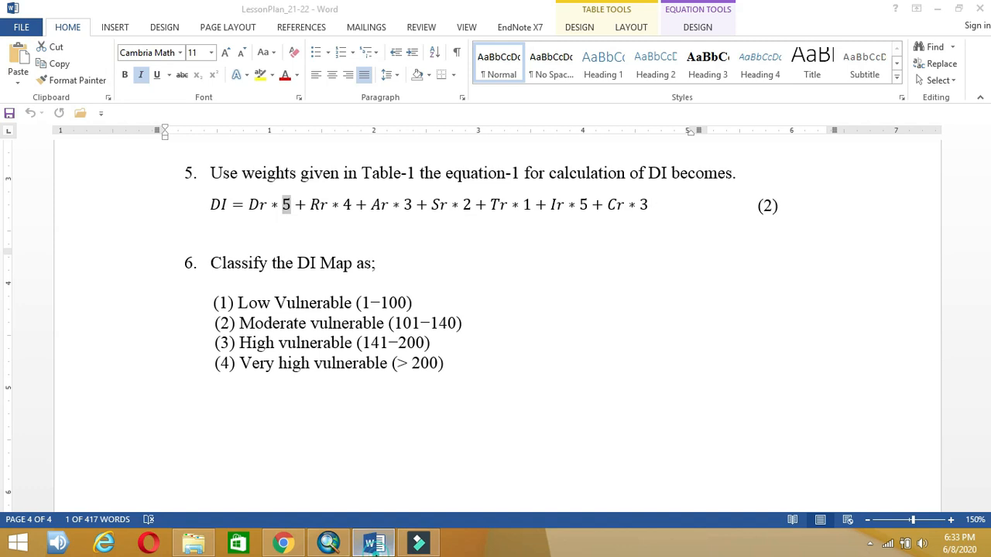
{"action": "left_click", "coordinate": [377, 545]}
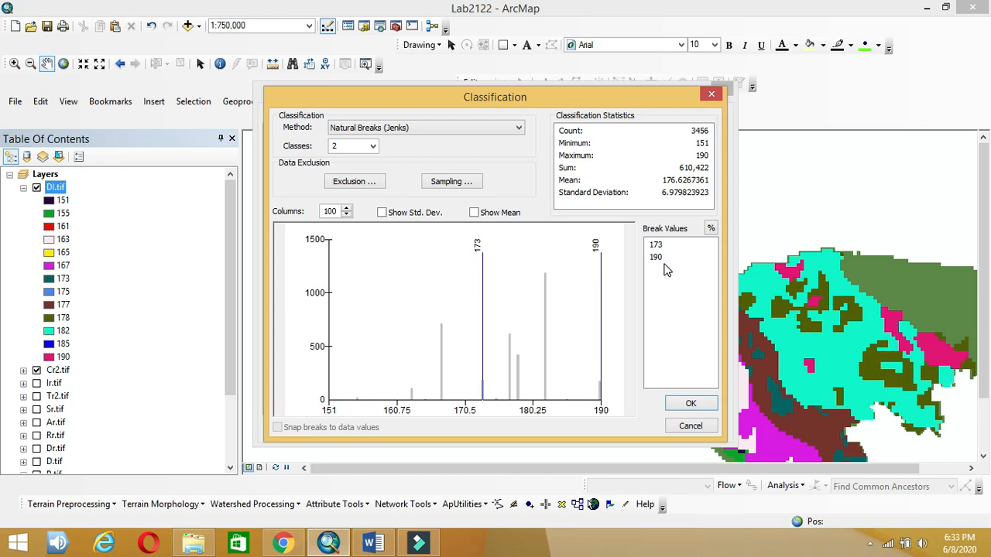
Step: Reduce DI.tif's symbology to a single class
{"action": "left_click", "coordinate": [689, 425]}
{"action": "left_click", "coordinate": [599, 207]}
{"action": "left_click", "coordinate": [598, 207]}
{"action": "left_click", "coordinate": [598, 207]}
{"action": "left_click", "coordinate": [602, 223]}
{"action": "left_click", "coordinate": [590, 219]}
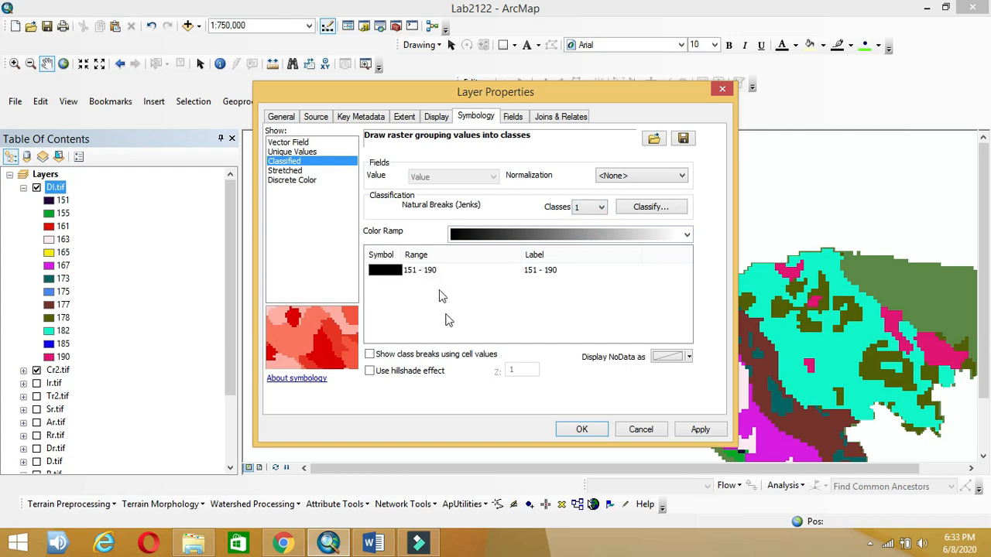
{"action": "left_click", "coordinate": [380, 544]}
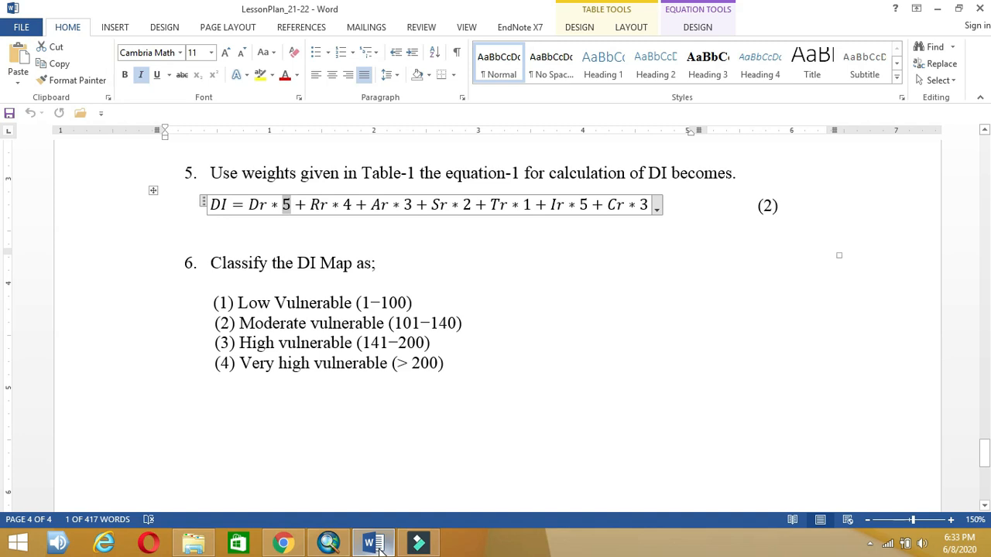
{"action": "left_click", "coordinate": [378, 545]}
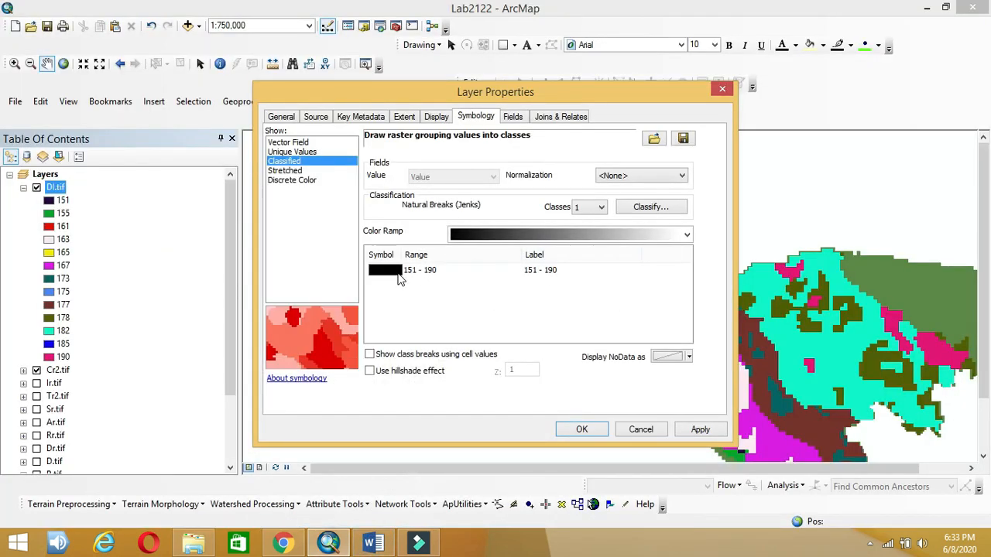
Step: Colour the 151 - 190 class peach and relabel it High Vulnerable
{"action": "left_click", "coordinate": [395, 274]}
{"action": "double_click", "coordinate": [393, 270]}
{"action": "left_click", "coordinate": [393, 271]}
{"action": "double_click", "coordinate": [396, 276]}
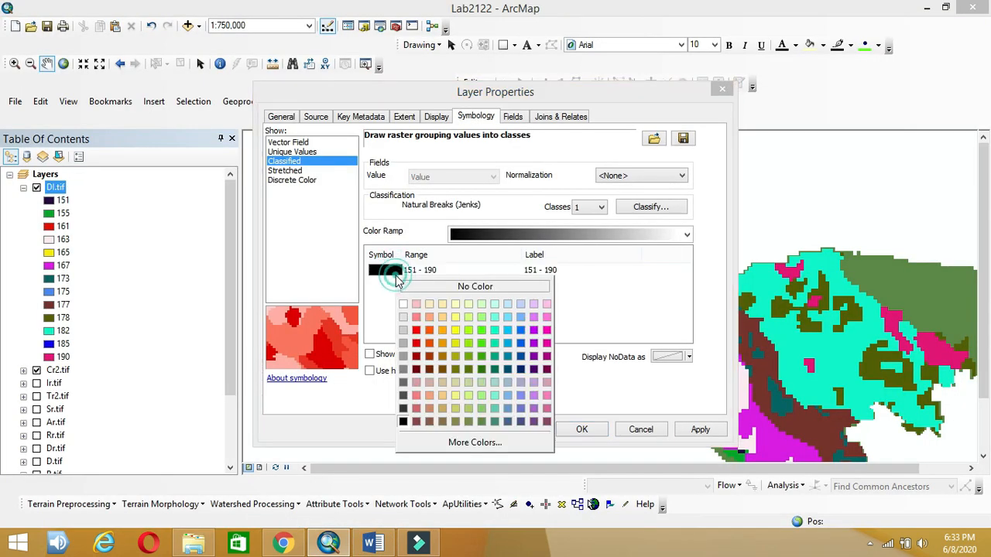
{"action": "left_click", "coordinate": [429, 317]}
{"action": "double_click", "coordinate": [564, 267]}
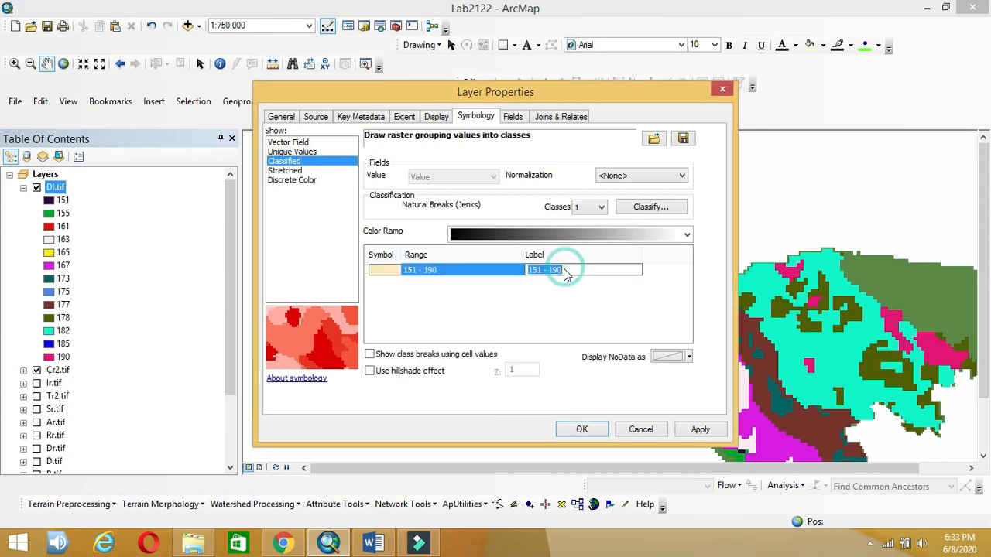
{"action": "type", "text": "High Vulnerable"}
Step: Change the class fill to salmon and apply the single-class symbology
{"action": "double_click", "coordinate": [385, 269]}
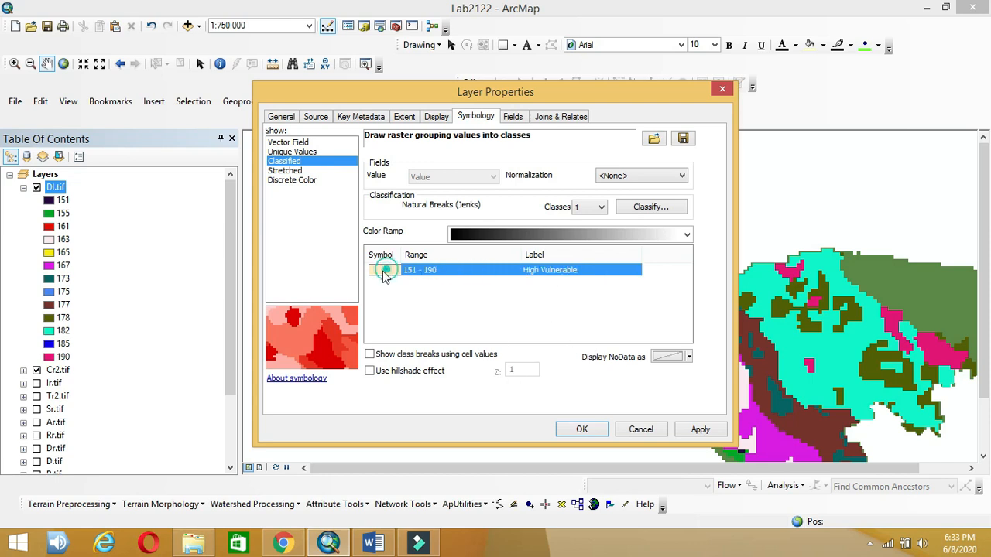
{"action": "left_click", "coordinate": [384, 269]}
{"action": "left_click", "coordinate": [387, 270]}
{"action": "left_click", "coordinate": [420, 315]}
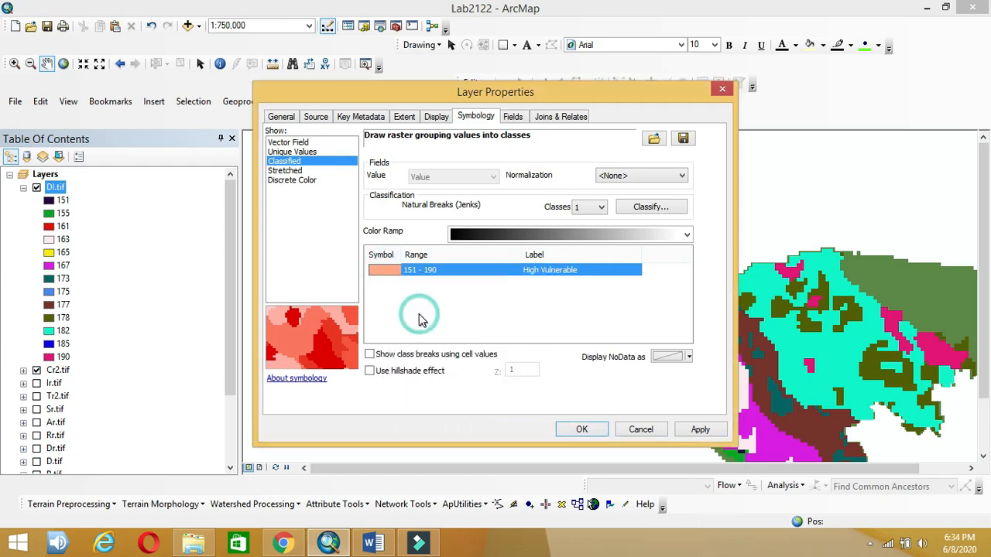
{"action": "left_click", "coordinate": [582, 429]}
{"action": "left_click_drag", "start_coordinate": [619, 276], "coordinate": [513, 218]}
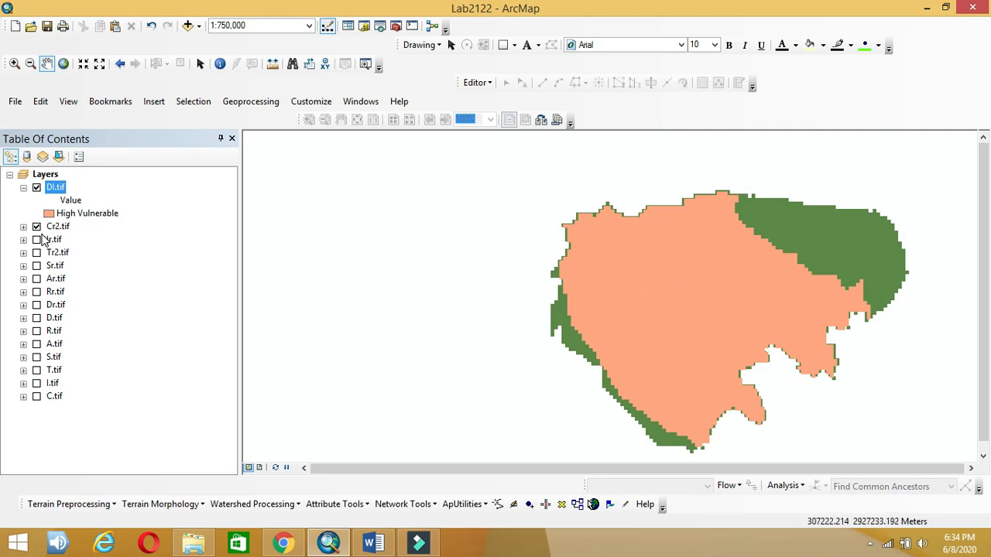
{"action": "left_click", "coordinate": [36, 227]}
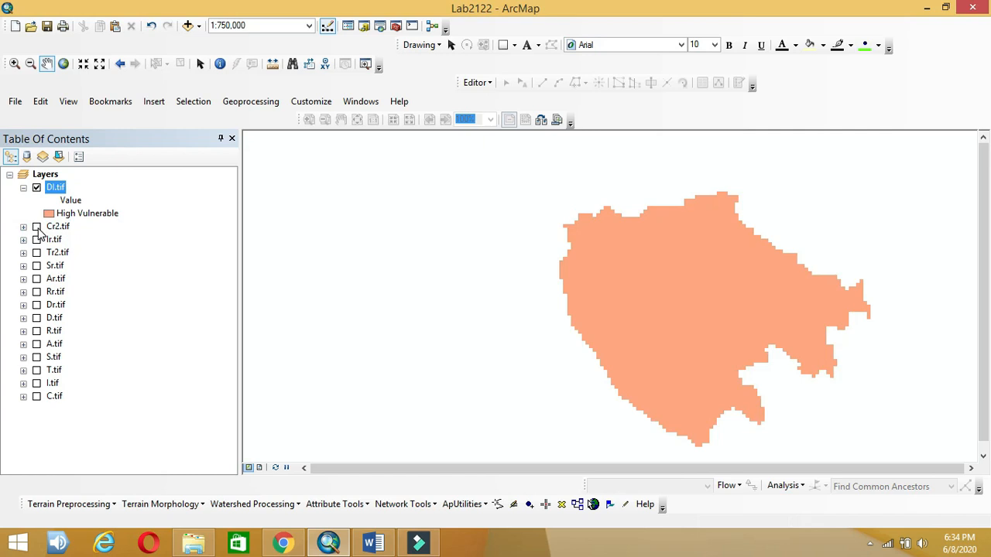
{"action": "left_click", "coordinate": [37, 227]}
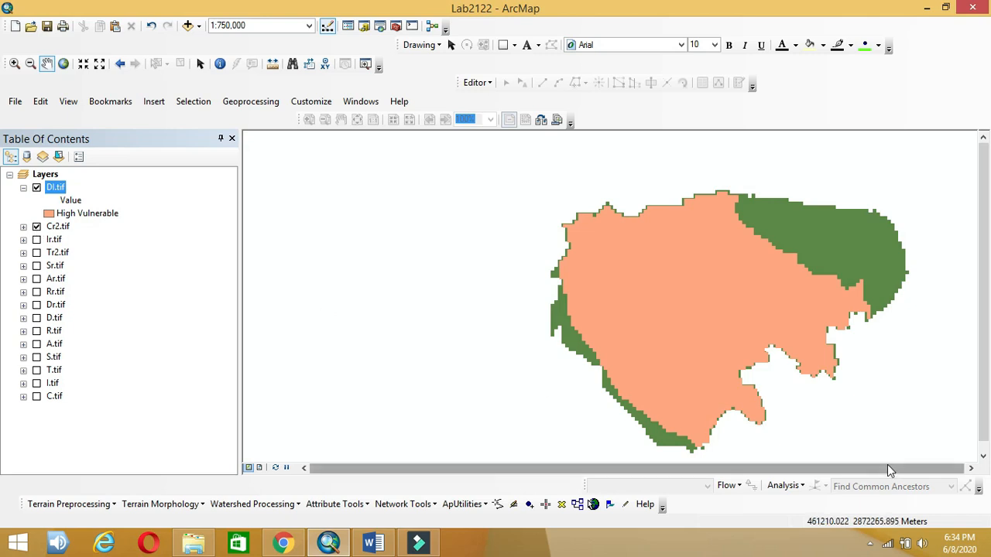
{"action": "left_click_drag", "start_coordinate": [813, 389], "coordinate": [660, 366]}
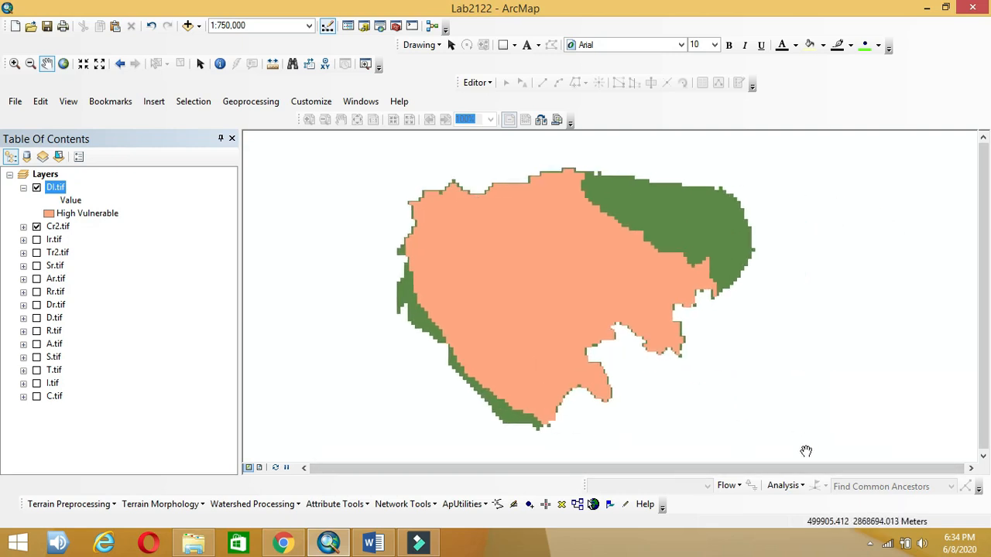